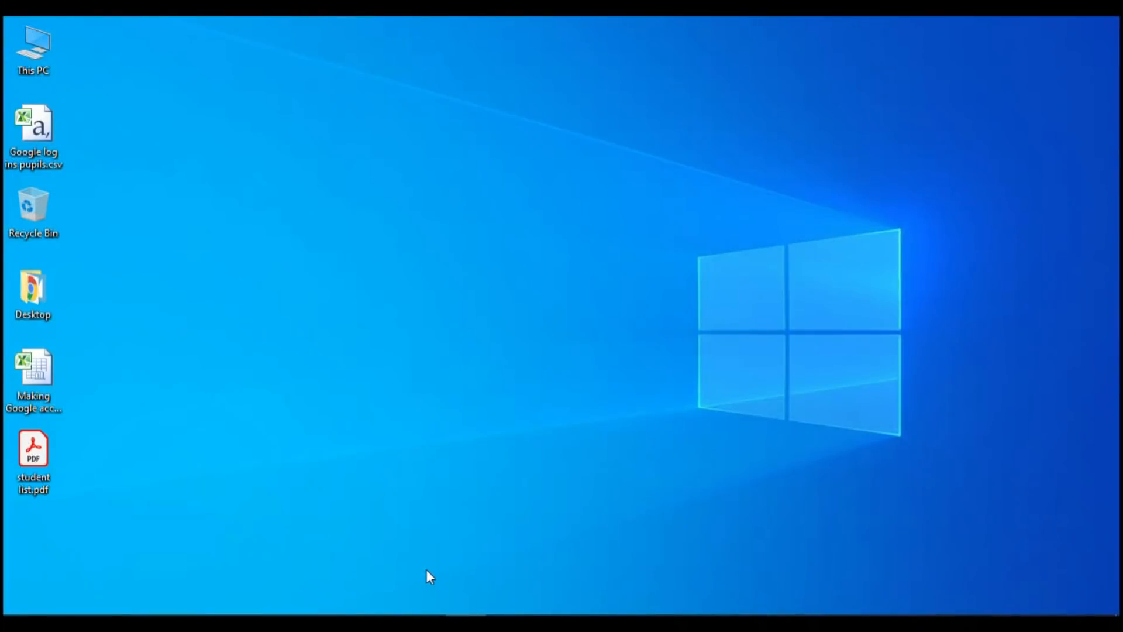
Open Making Google accounts.xlsx from the desktop, delete the duplicate heading row 2, and minimise the workbook
{"action": "double_click", "coordinate": [27, 378]}
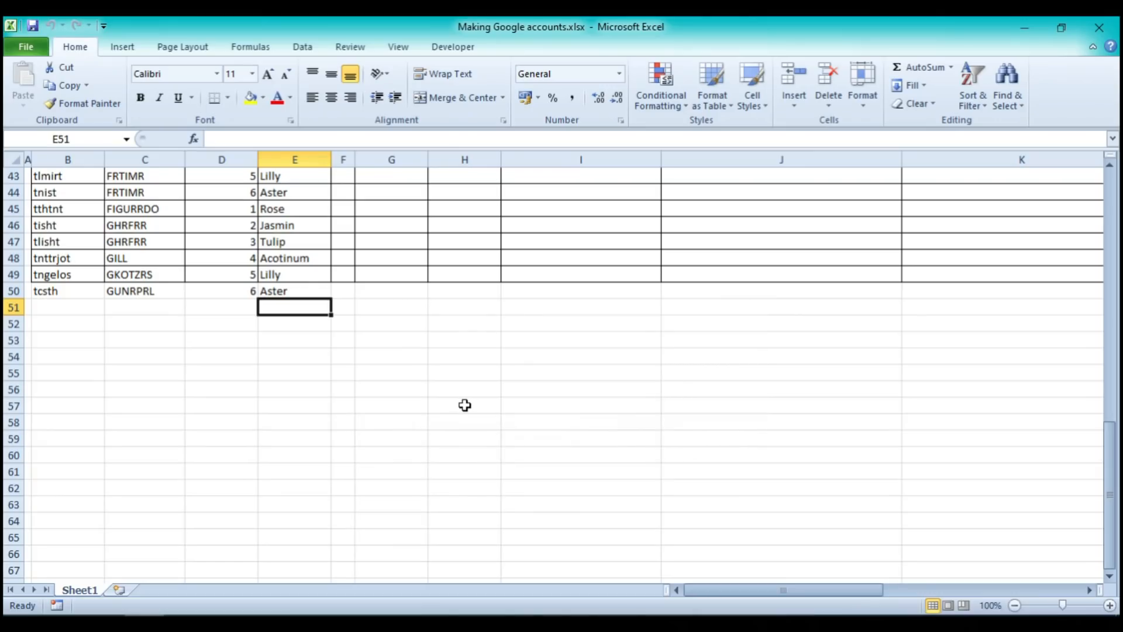
{"action": "scroll", "coordinate": [464, 404], "scroll_direction": "up", "scroll_amount": 14}
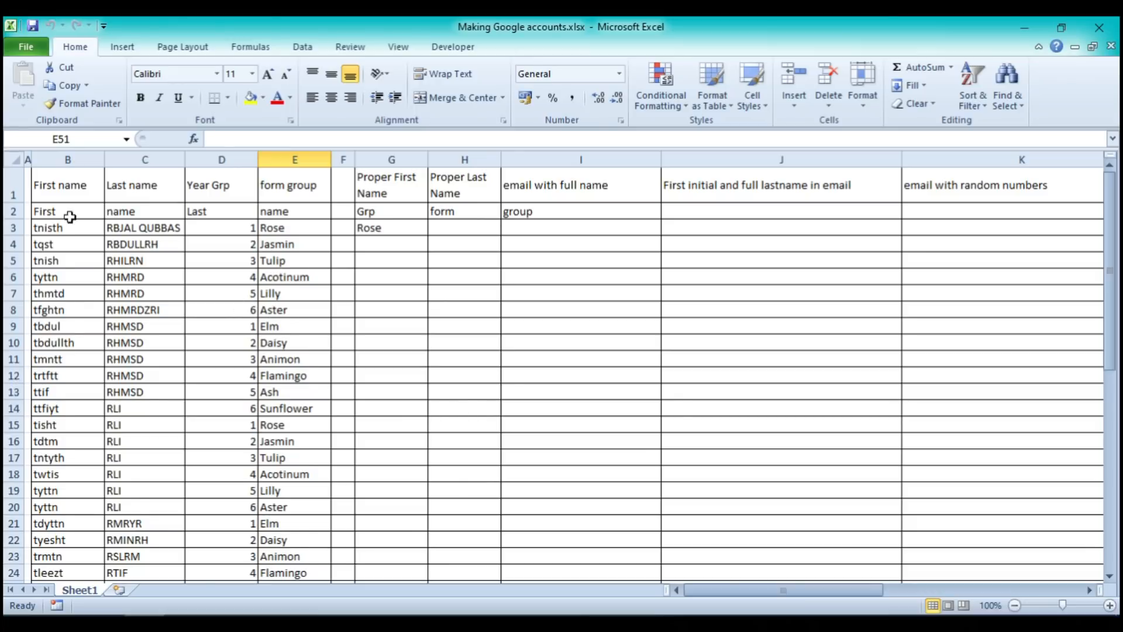
{"action": "left_click", "coordinate": [70, 212]}
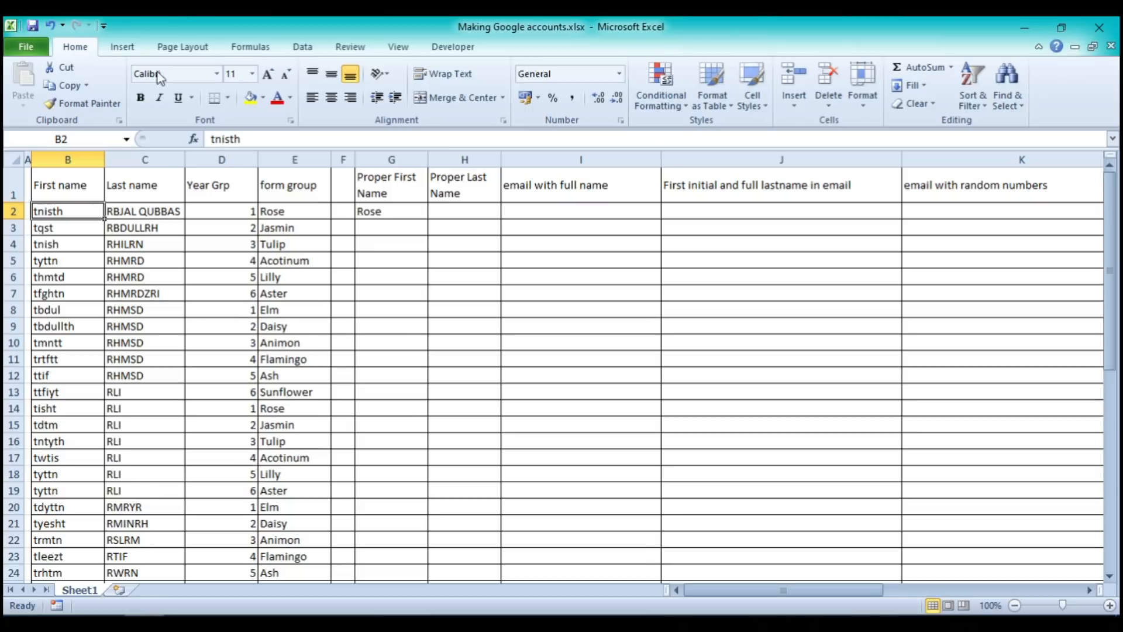
{"action": "left_click", "coordinate": [1024, 27]}
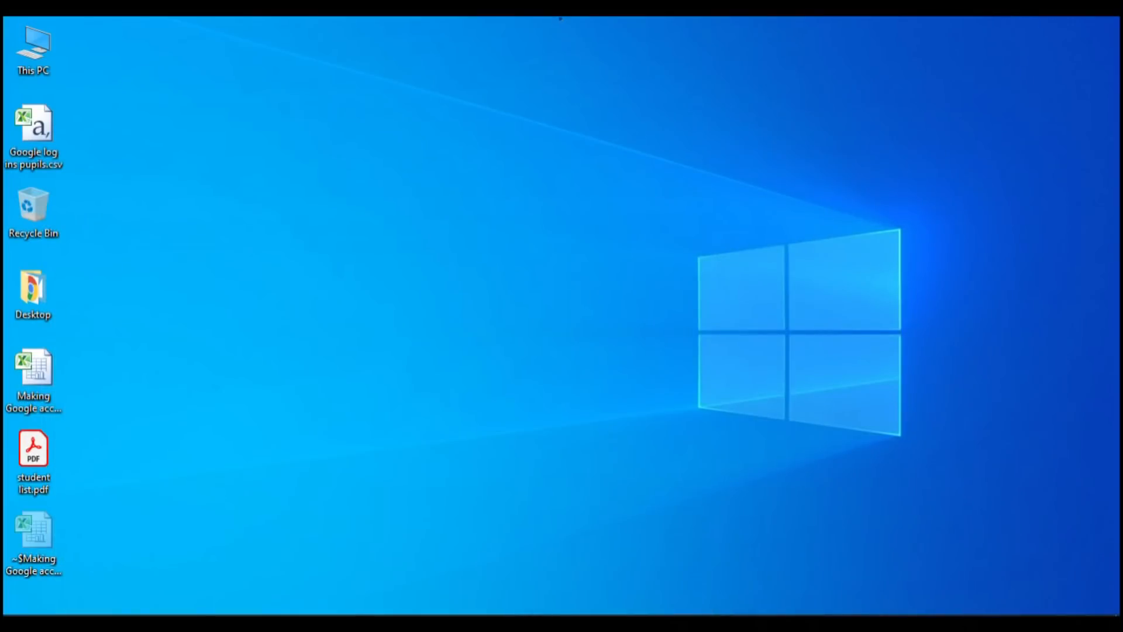
Open Google log ins pupils.csv from the desktop and widen its leading columns so the required-field headings fit
{"action": "double_click", "coordinate": [39, 123]}
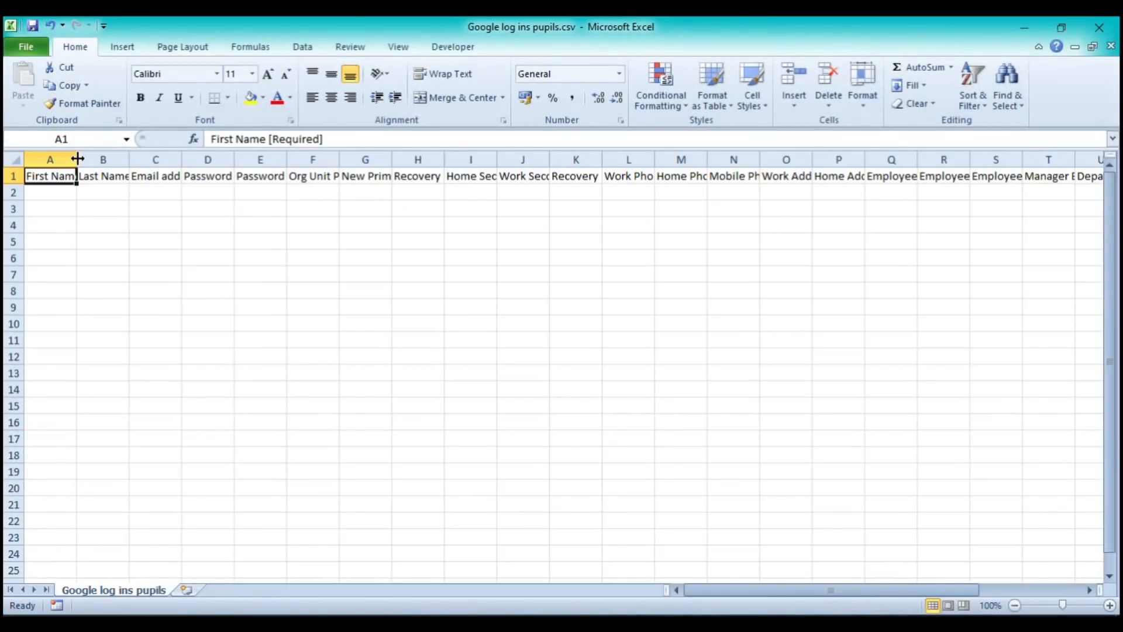
{"action": "double_click", "coordinate": [77, 159]}
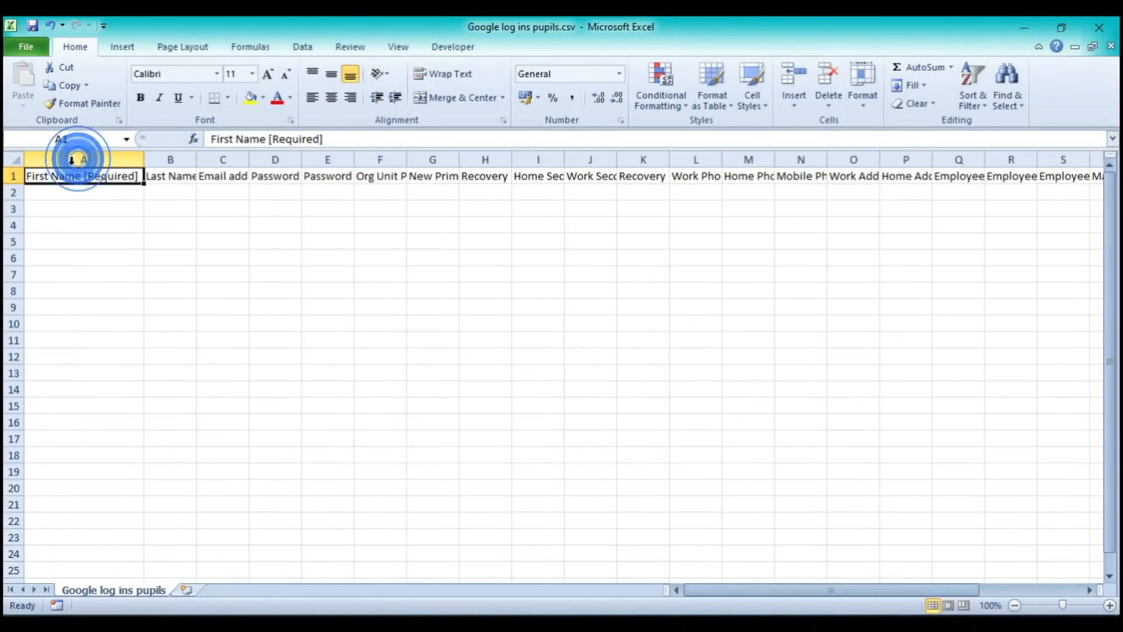
{"action": "double_click", "coordinate": [197, 160]}
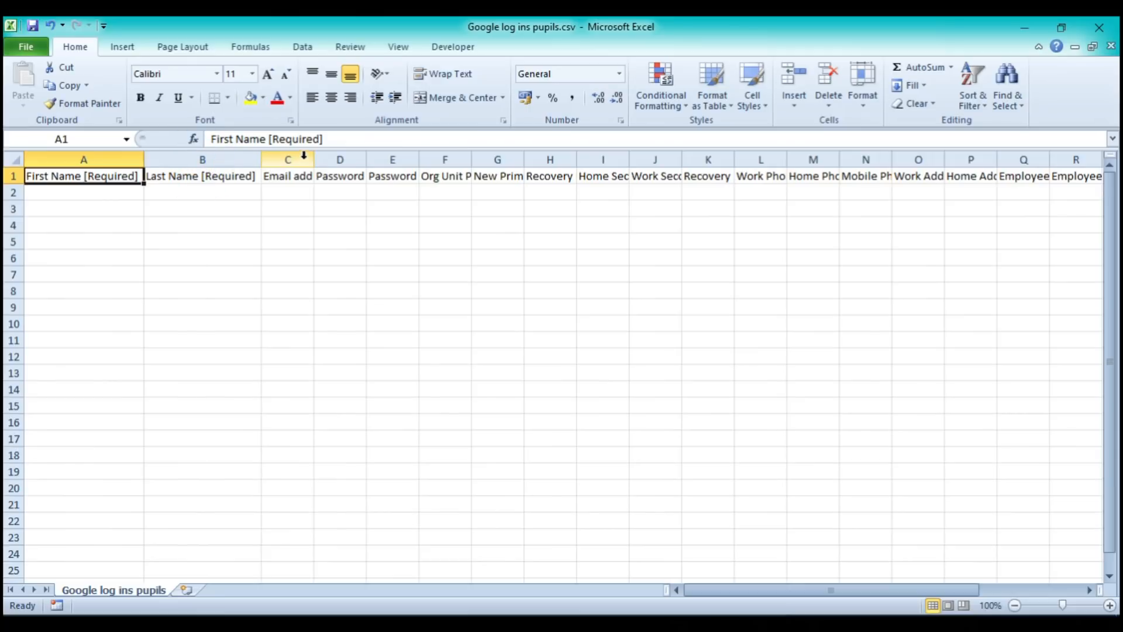
{"action": "double_click", "coordinate": [313, 159]}
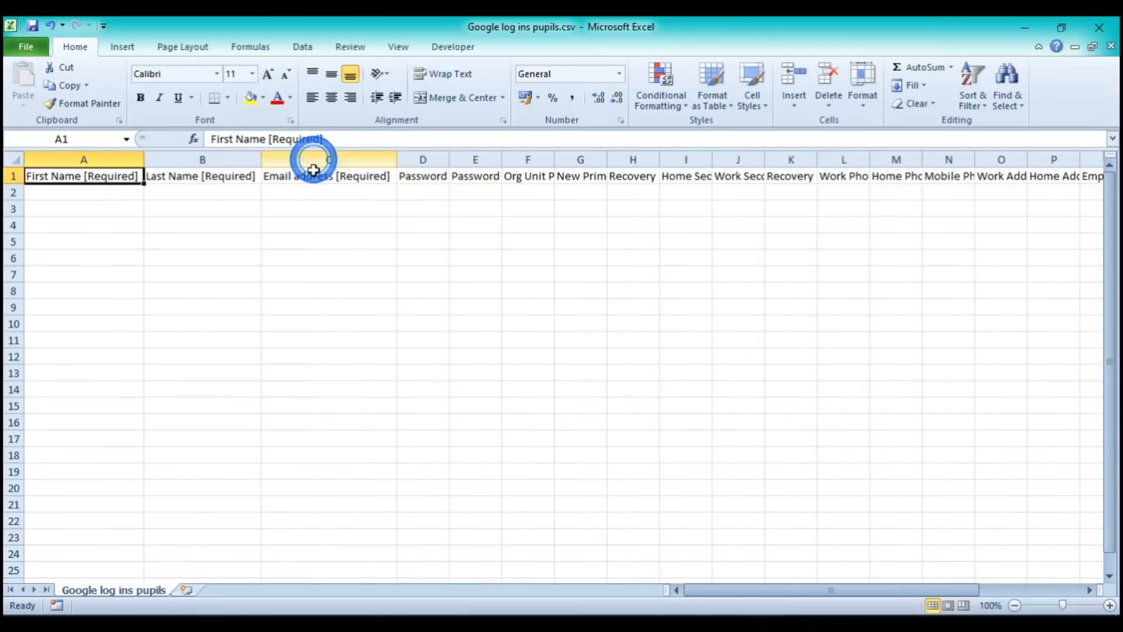
{"action": "double_click", "coordinate": [449, 162]}
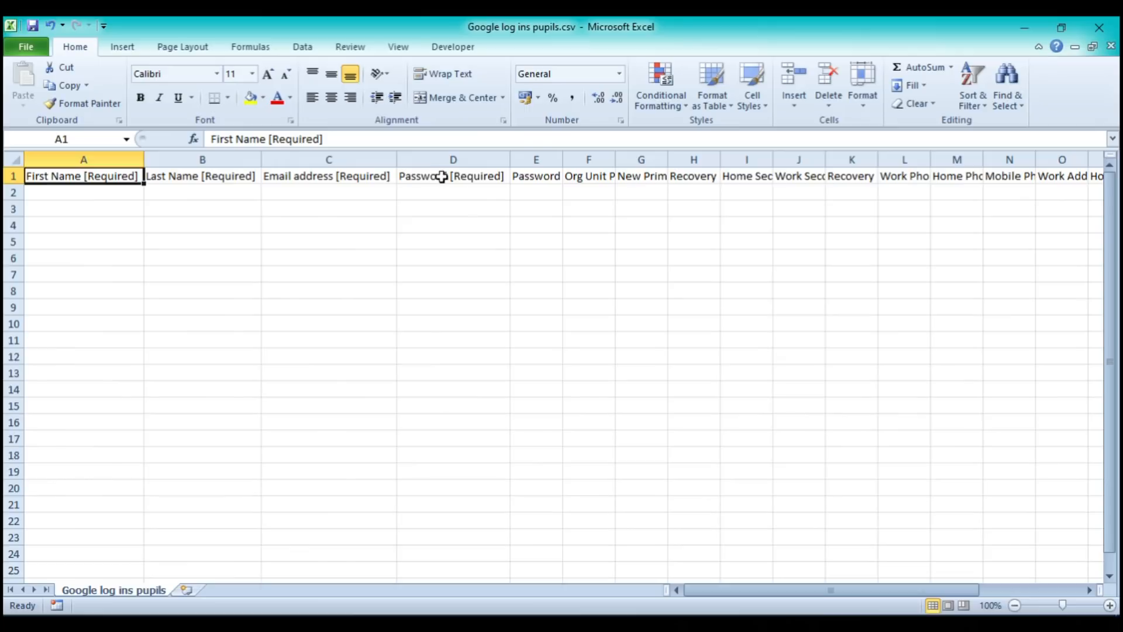
{"action": "left_click", "coordinate": [462, 176]}
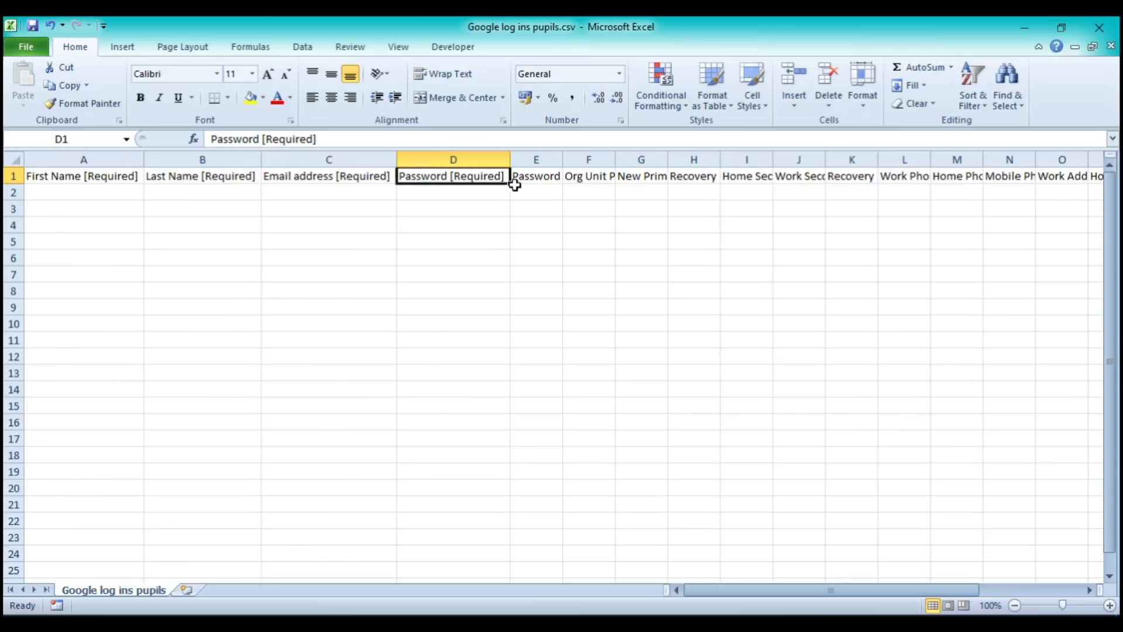
{"action": "left_click_drag", "start_coordinate": [616, 162], "coordinate": [798, 158]}
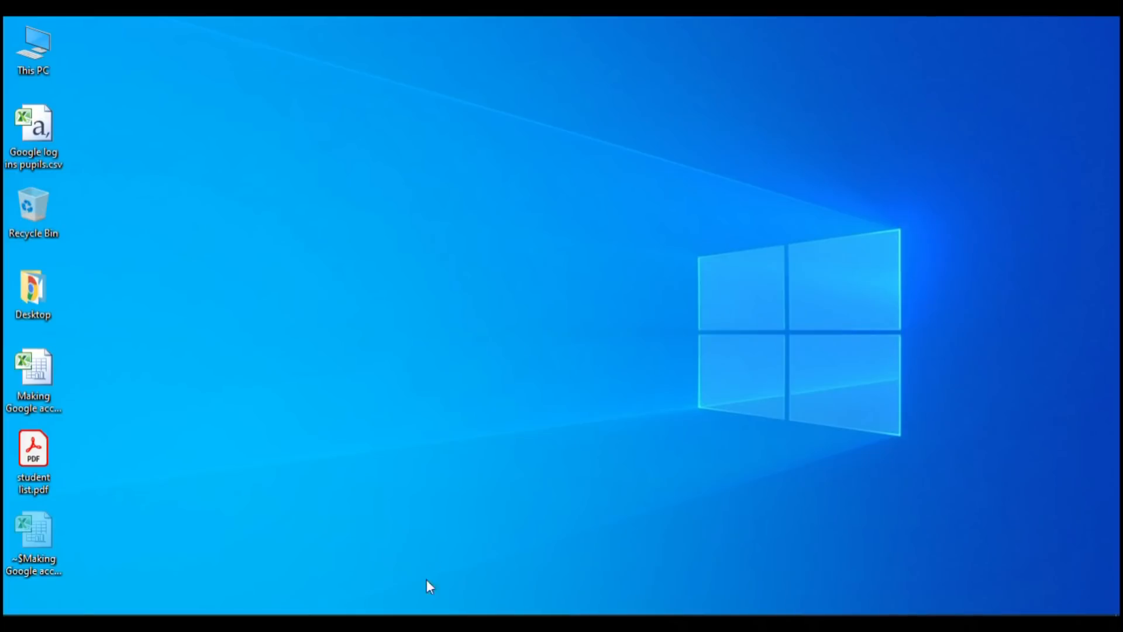
Switch back to Making Google accounts.xlsx and clear the stray entry in cell G2 under Proper First Name
{"action": "left_click", "coordinate": [176, 623]}
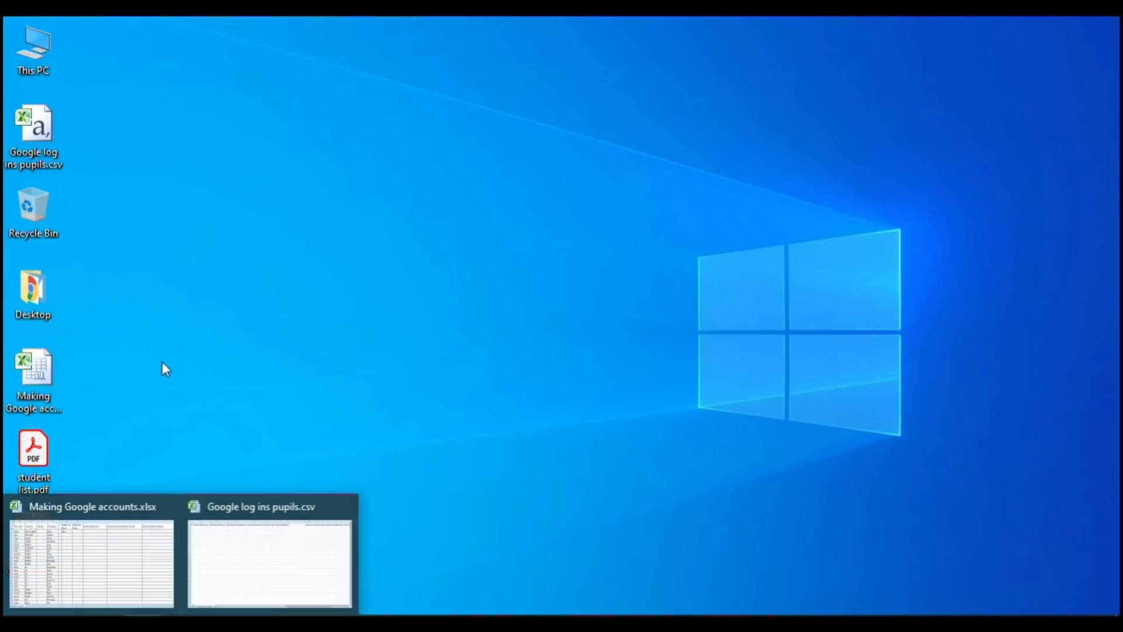
{"action": "left_click", "coordinate": [86, 557]}
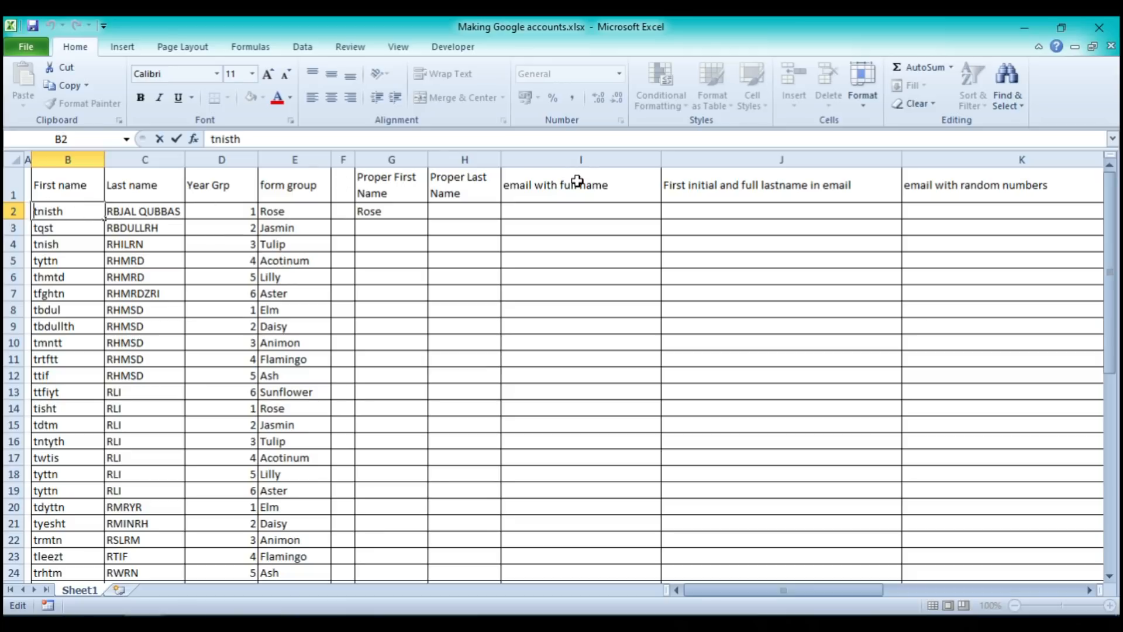
{"action": "left_click", "coordinate": [371, 211]}
{"action": "key", "text": "Delete"}
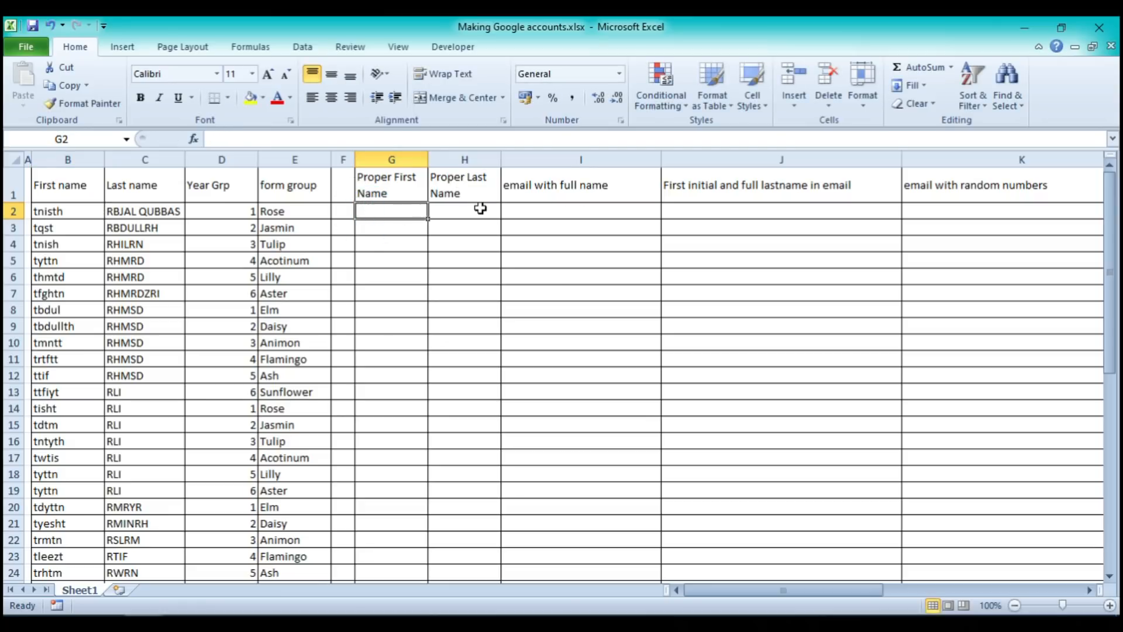
Enter the formula =PROPER(B2) in cell G2 to convert the first name to proper case
{"action": "left_click", "coordinate": [367, 137]}
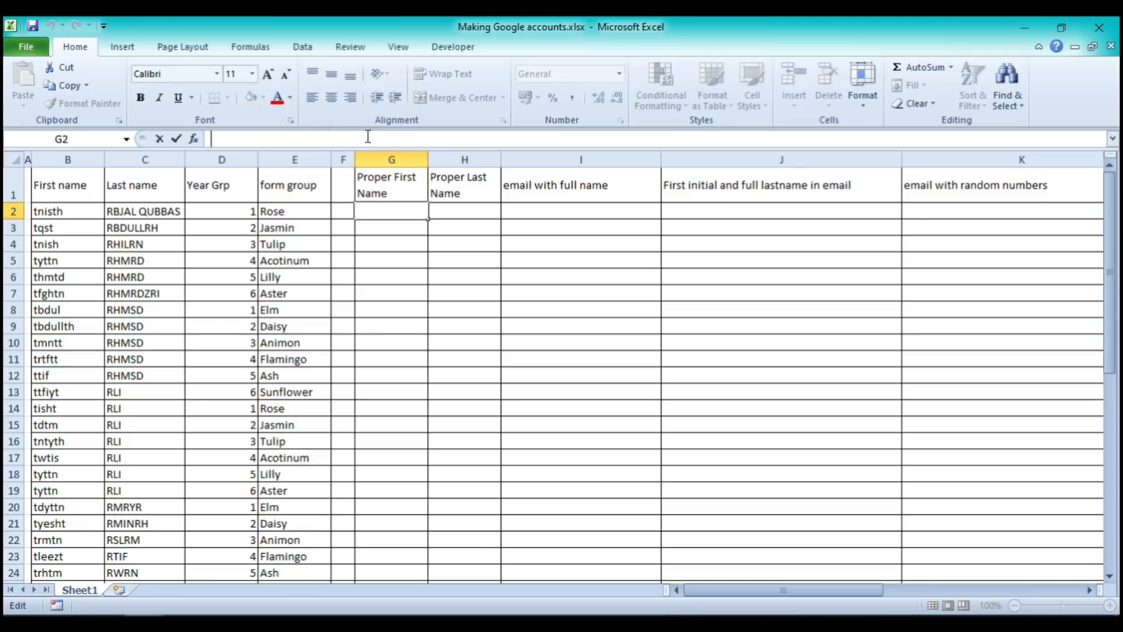
{"action": "left_click", "coordinate": [372, 215]}
{"action": "type", "text": "="}
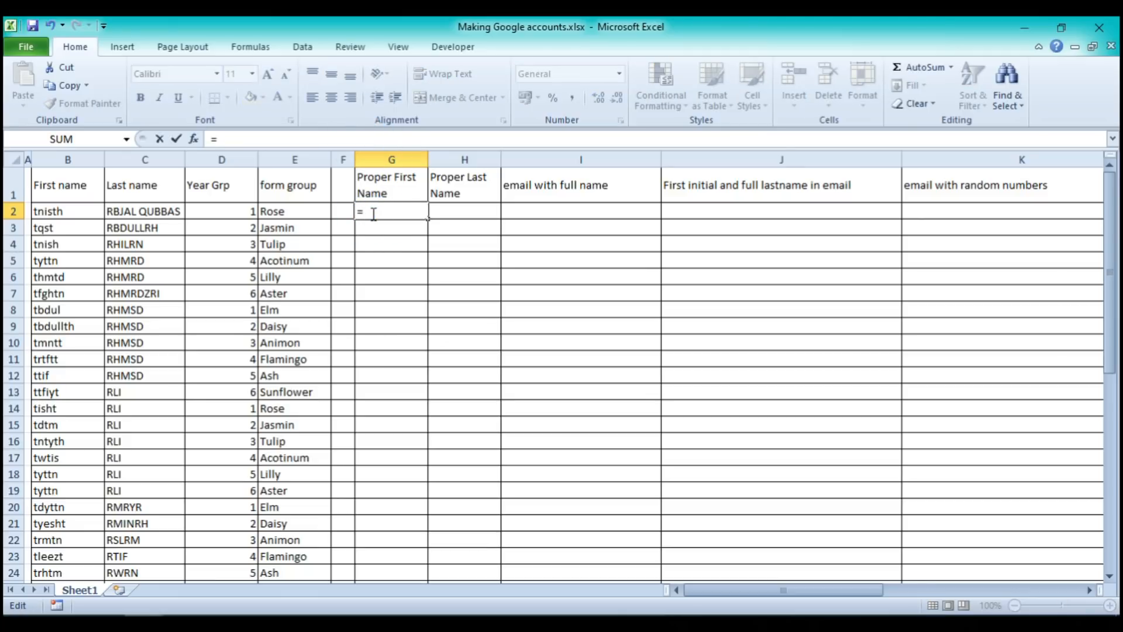
{"action": "type", "text": "proper"}
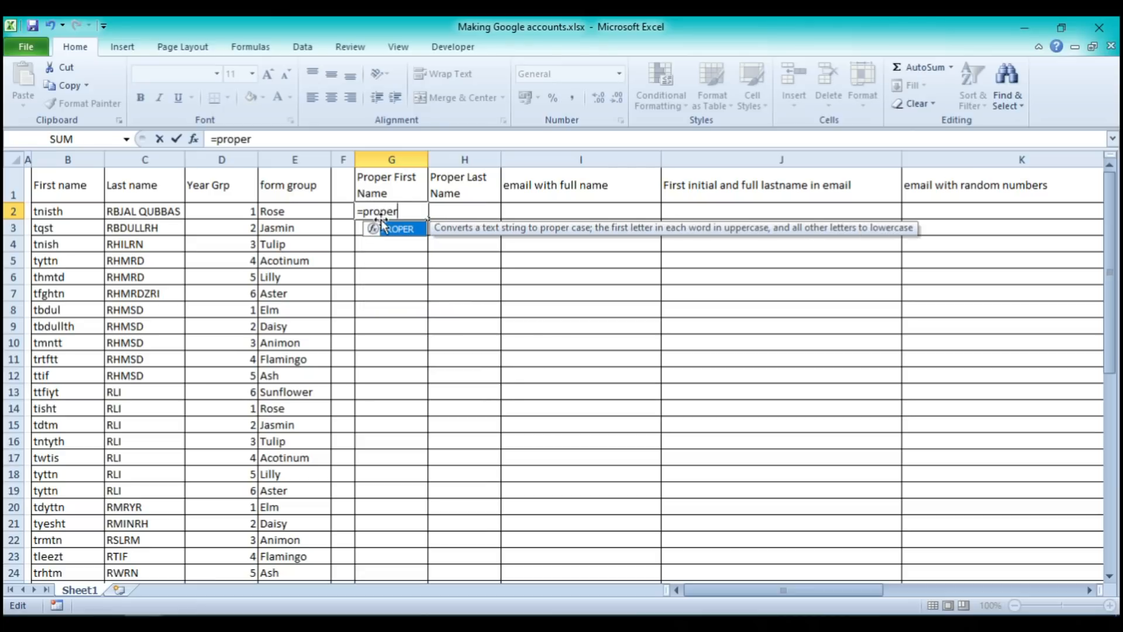
{"action": "double_click", "coordinate": [393, 233]}
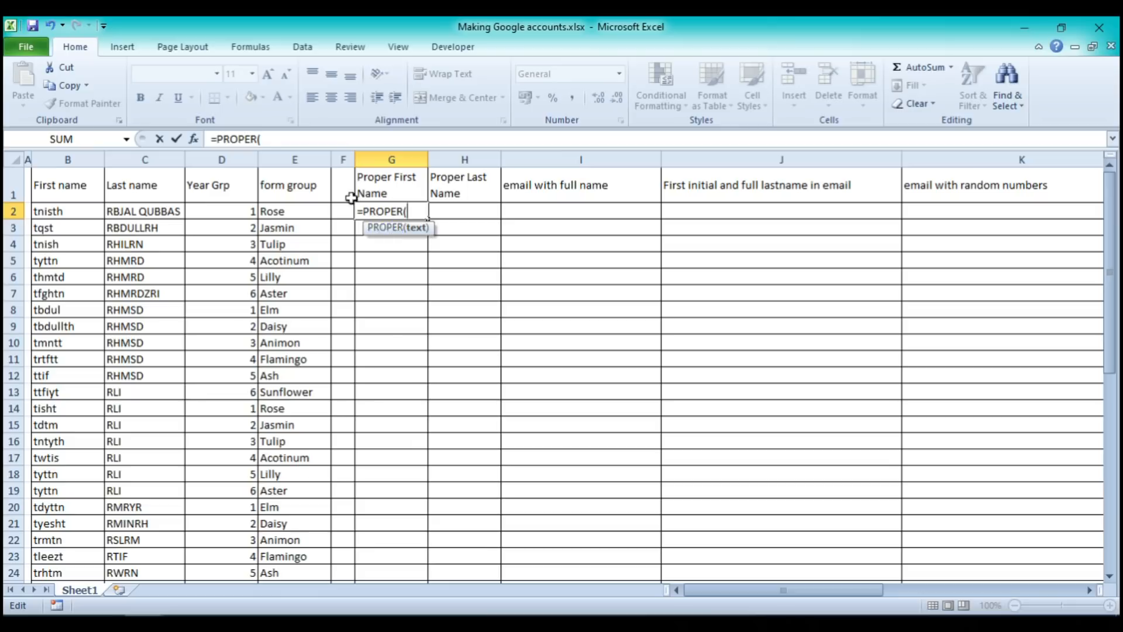
{"action": "left_click", "coordinate": [76, 211]}
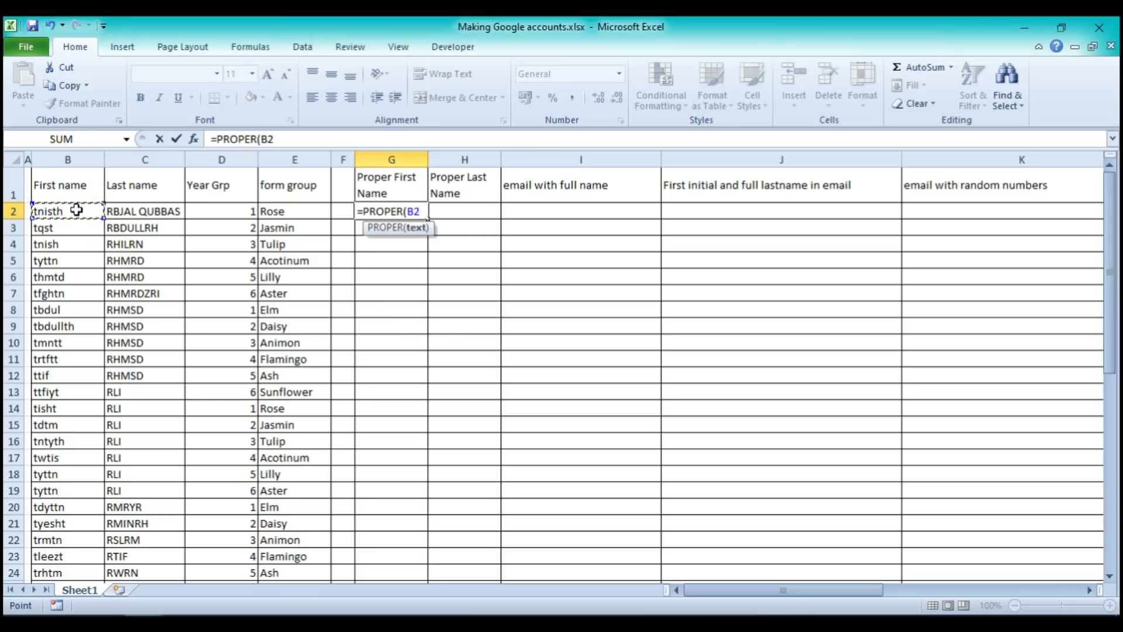
{"action": "type", "text": ")"}
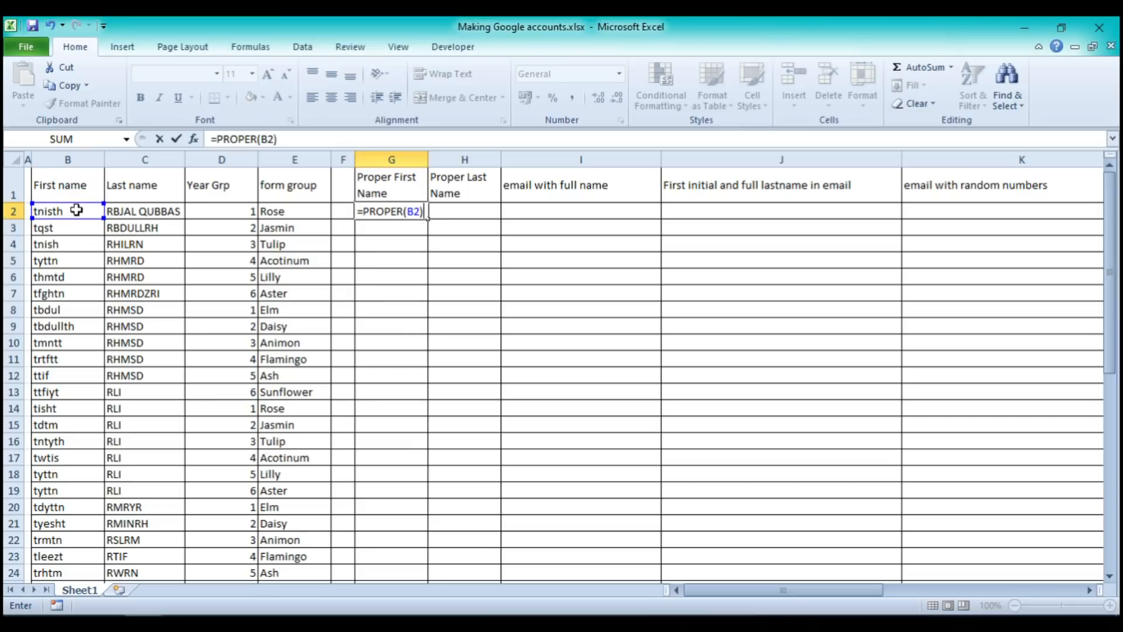
{"action": "key", "text": "Return"}
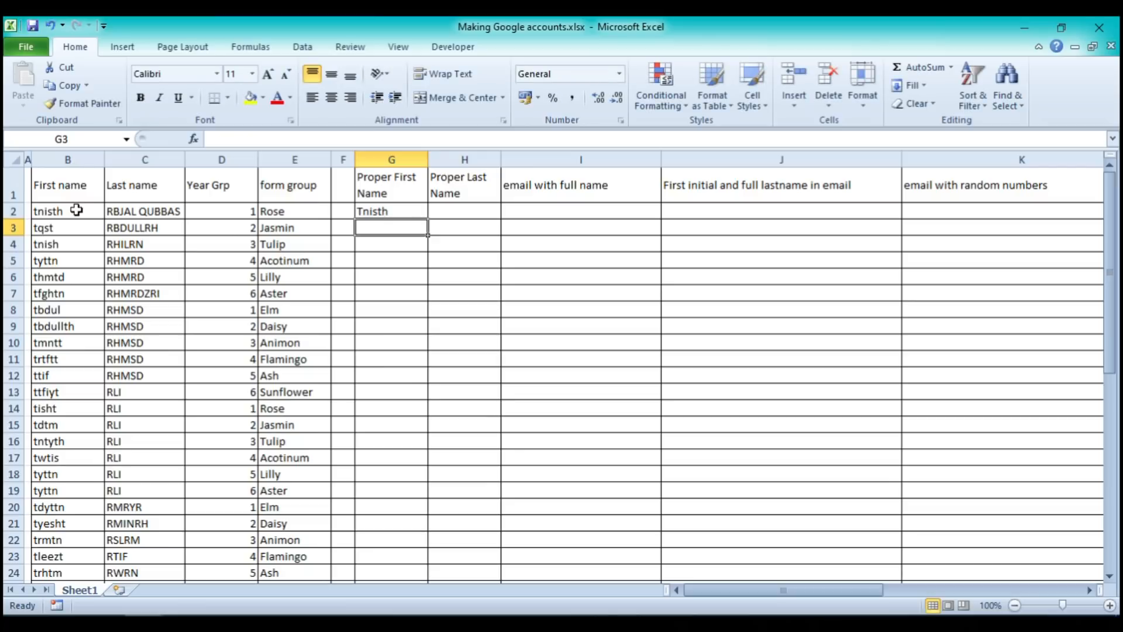
{"action": "left_click", "coordinate": [61, 211]}
{"action": "left_click", "coordinate": [379, 211]}
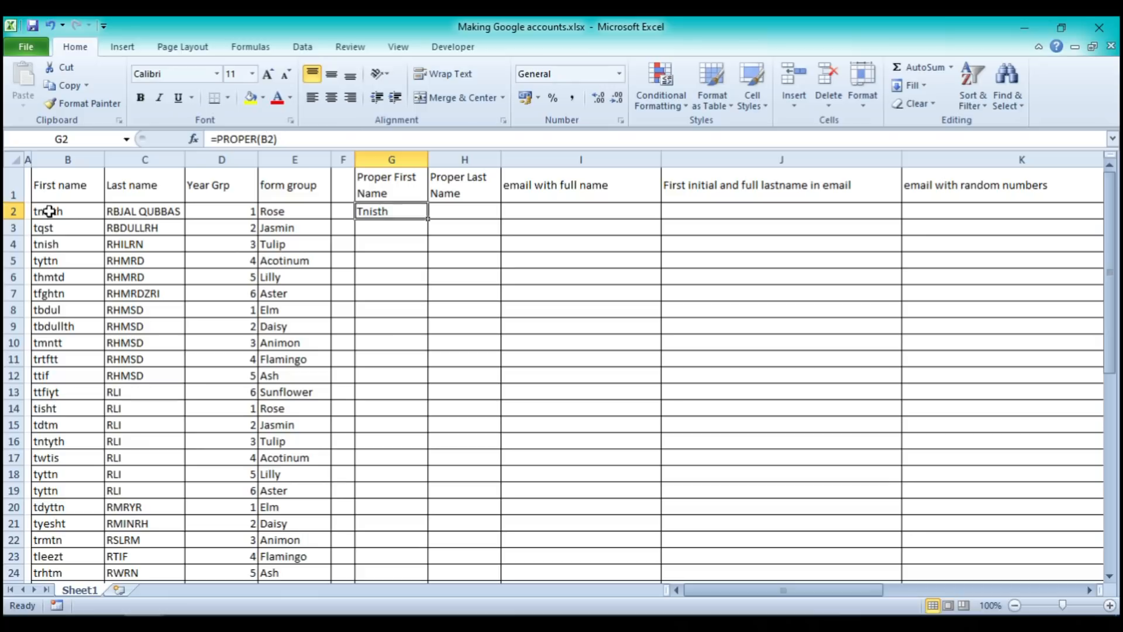
{"action": "left_click", "coordinate": [50, 211]}
{"action": "left_click", "coordinate": [369, 211]}
Enter the formula =PROPER(C2) in cell H2 to convert the last name to proper case
{"action": "left_click", "coordinate": [455, 211]}
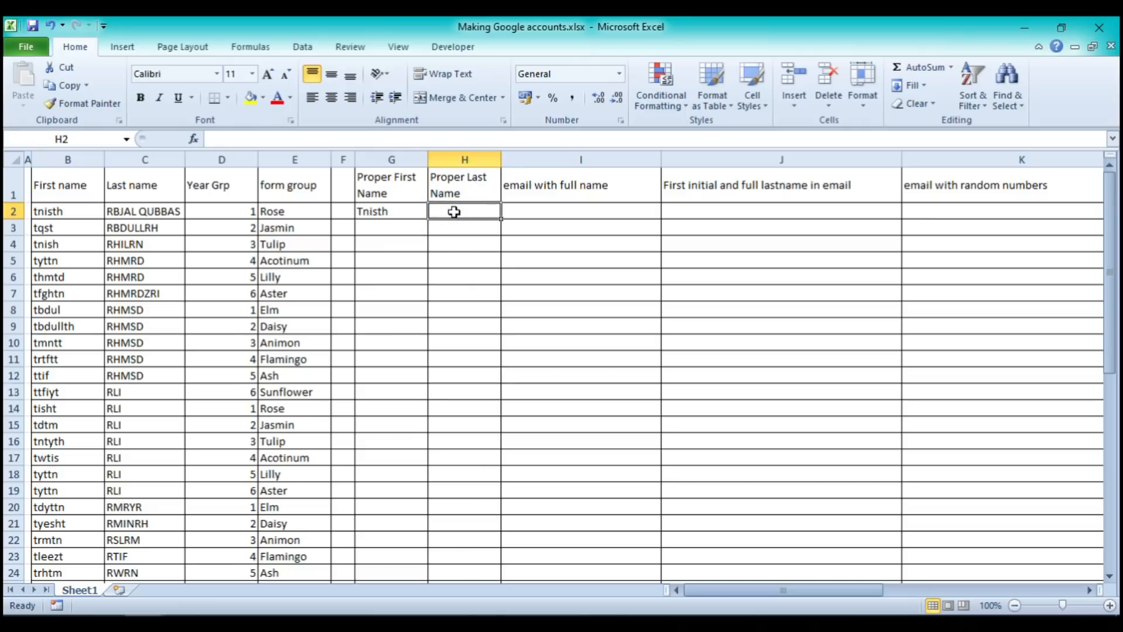
{"action": "double_click", "coordinate": [155, 210]}
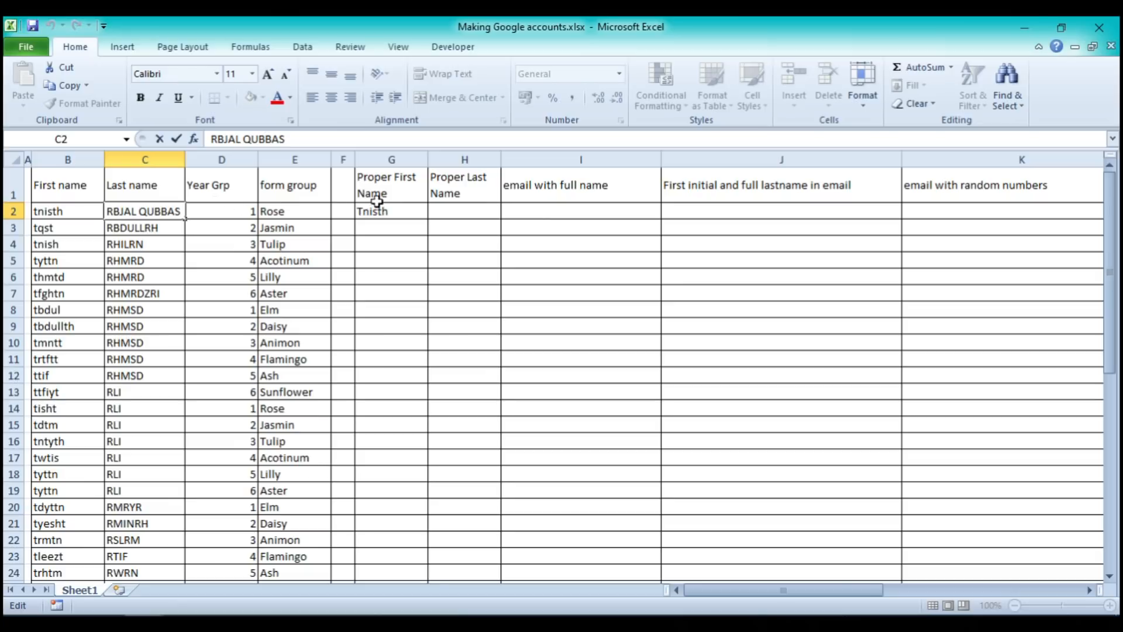
{"action": "left_click", "coordinate": [445, 209]}
{"action": "left_click", "coordinate": [428, 139]}
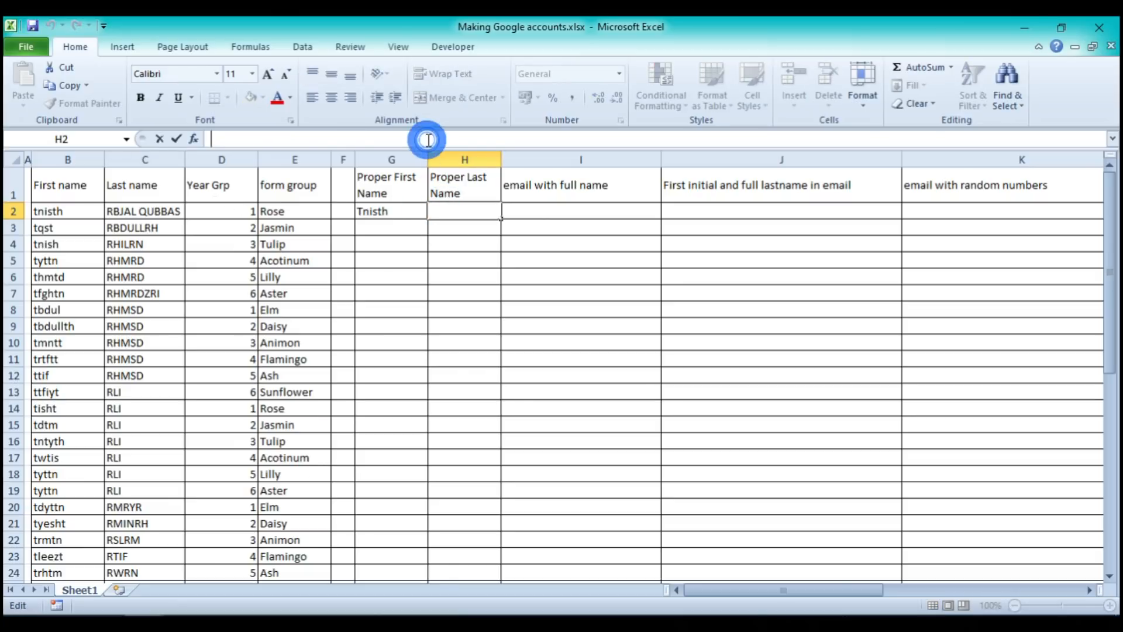
{"action": "type", "text": "=Propwe"}
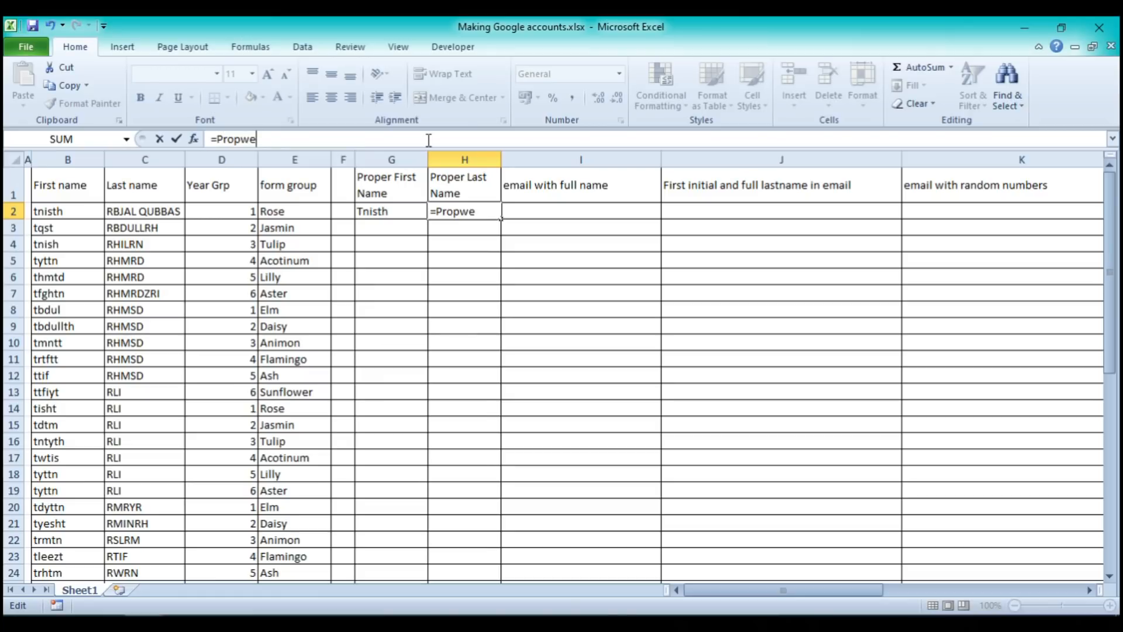
{"action": "key", "text": "BackSpace"}
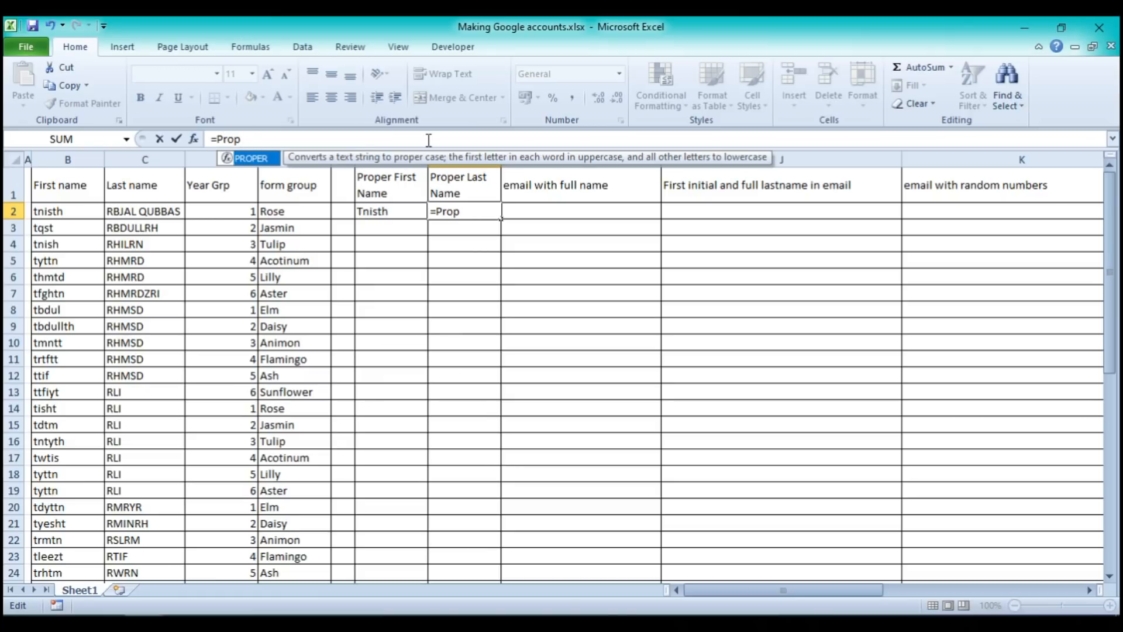
{"action": "double_click", "coordinate": [270, 160]}
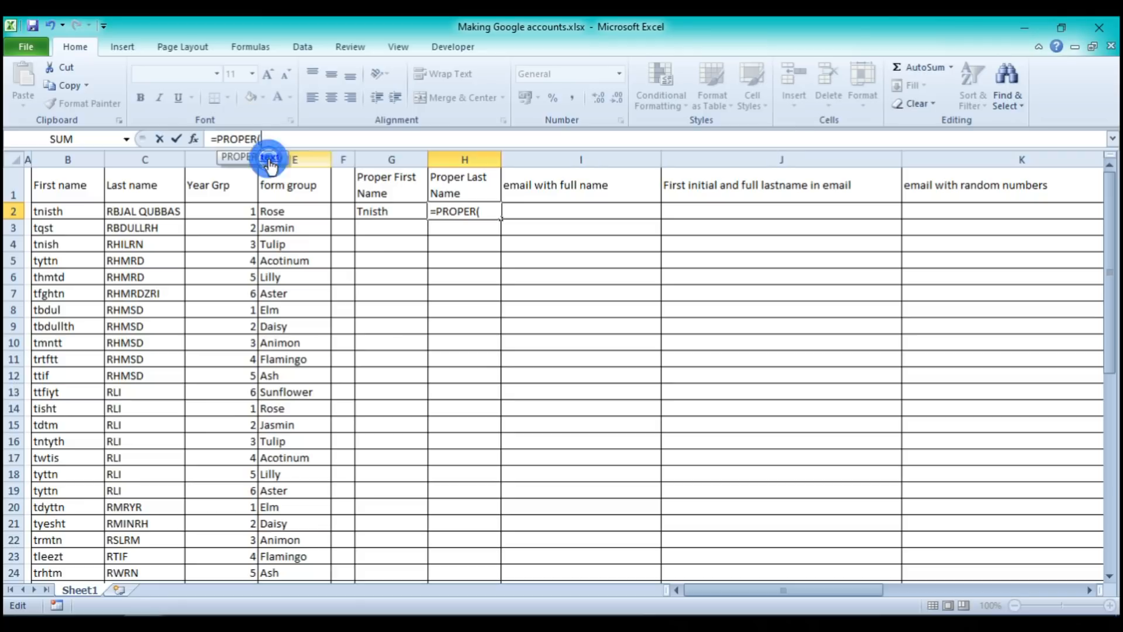
{"action": "left_click", "coordinate": [164, 211]}
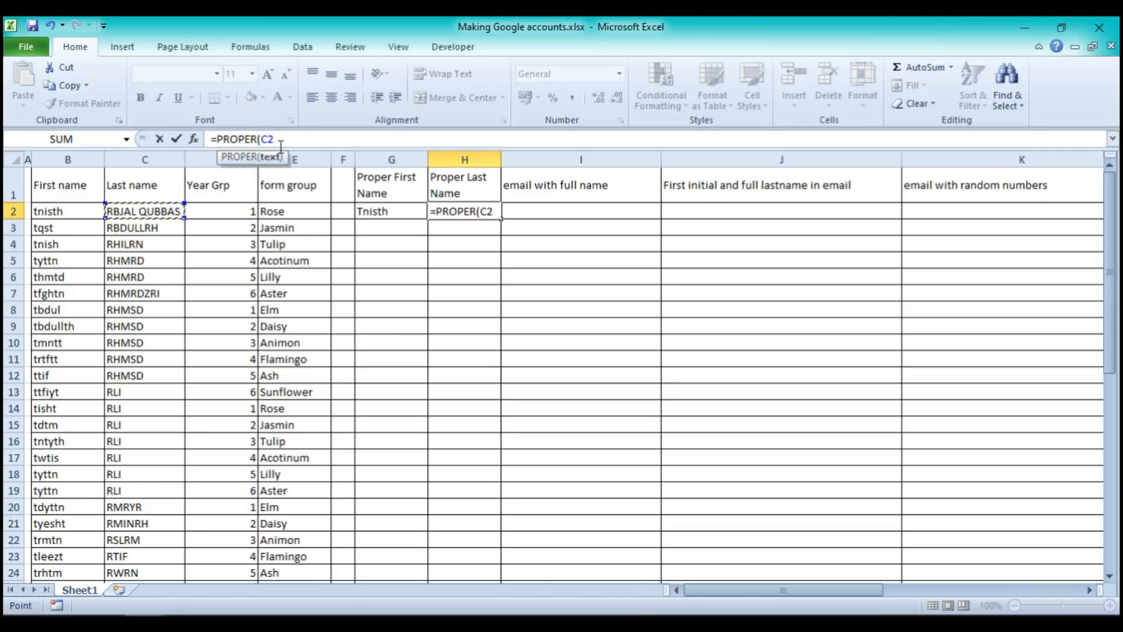
{"action": "type", "text": ")"}
{"action": "key", "text": "Return"}
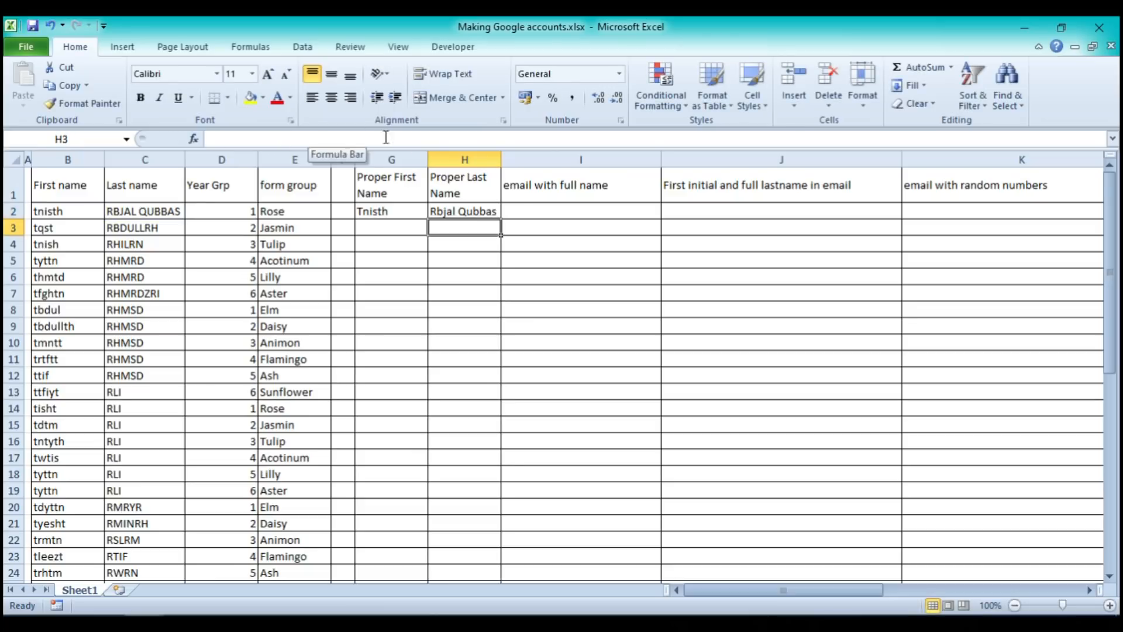
Fill the Proper First Name formula from G2 down to the last pupil in row 49
{"action": "left_click", "coordinate": [468, 212]}
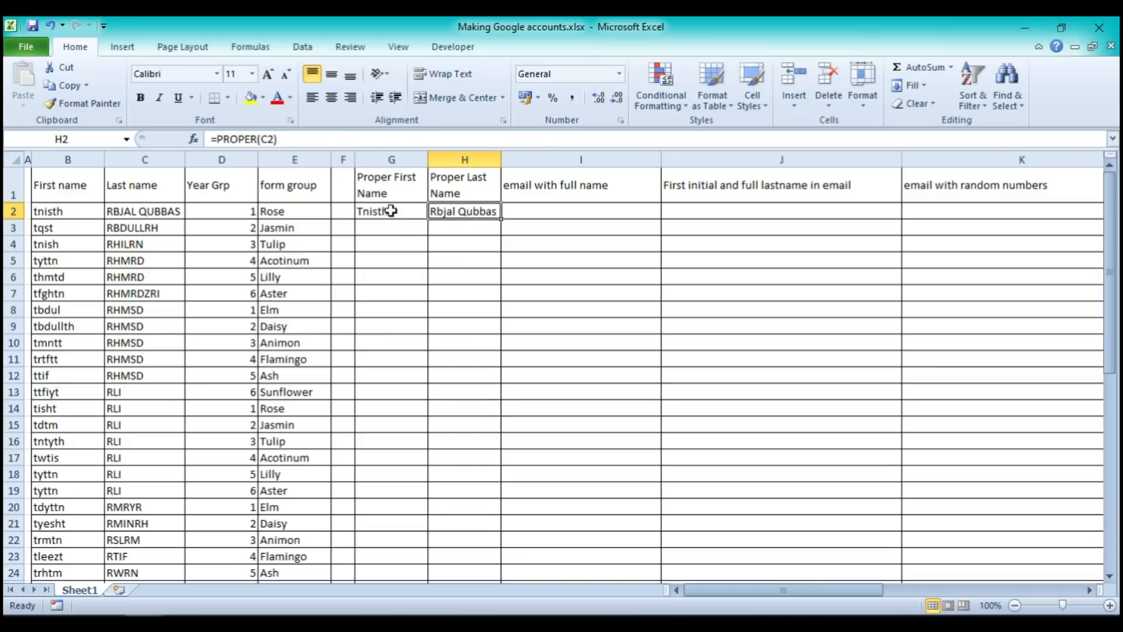
{"action": "left_click", "coordinate": [419, 213]}
{"action": "left_click_drag", "start_coordinate": [428, 219], "coordinate": [426, 571]}
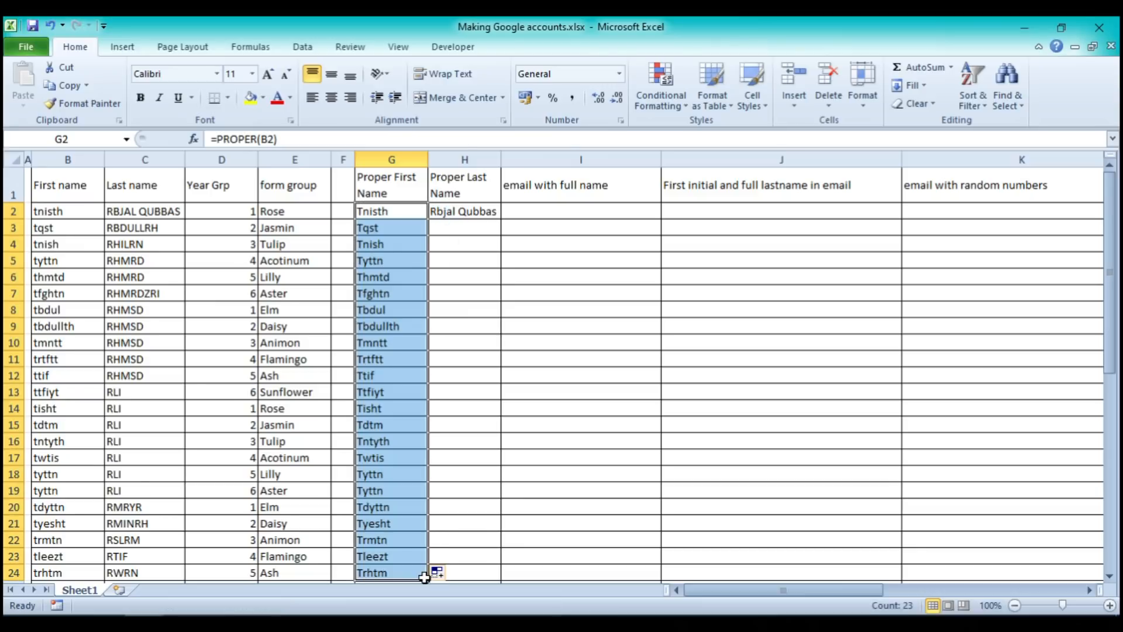
{"action": "scroll", "coordinate": [426, 561], "scroll_direction": "down", "scroll_amount": 8}
{"action": "scroll", "coordinate": [426, 536], "scroll_direction": "up", "scroll_amount": 2}
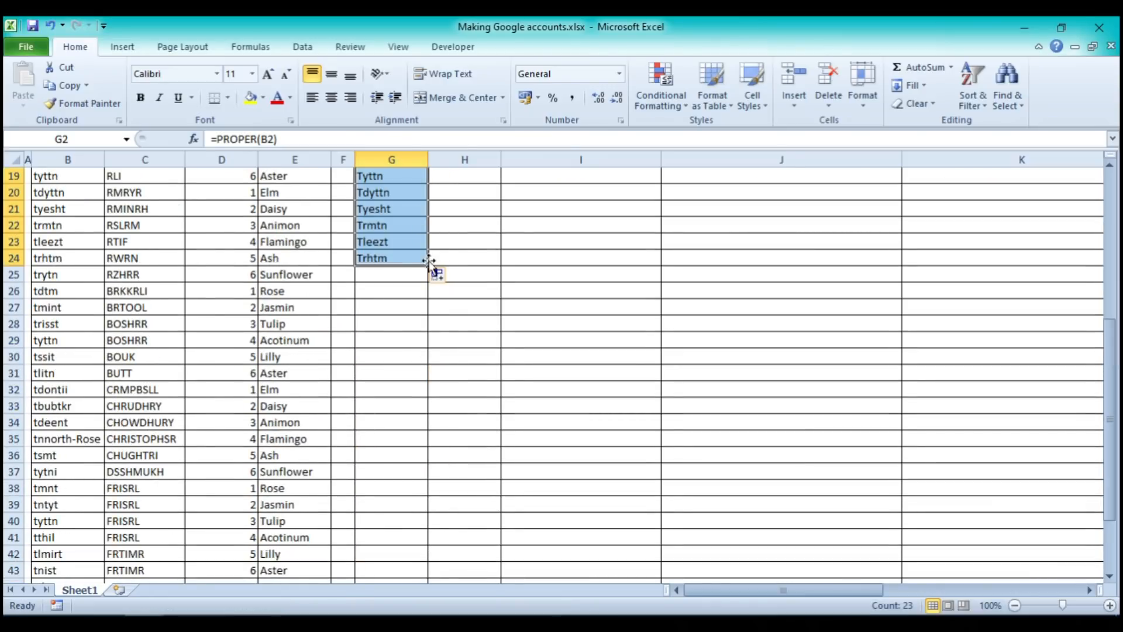
{"action": "left_click_drag", "start_coordinate": [431, 266], "coordinate": [427, 573]}
{"action": "scroll", "coordinate": [425, 568], "scroll_direction": "up", "scroll_amount": 8}
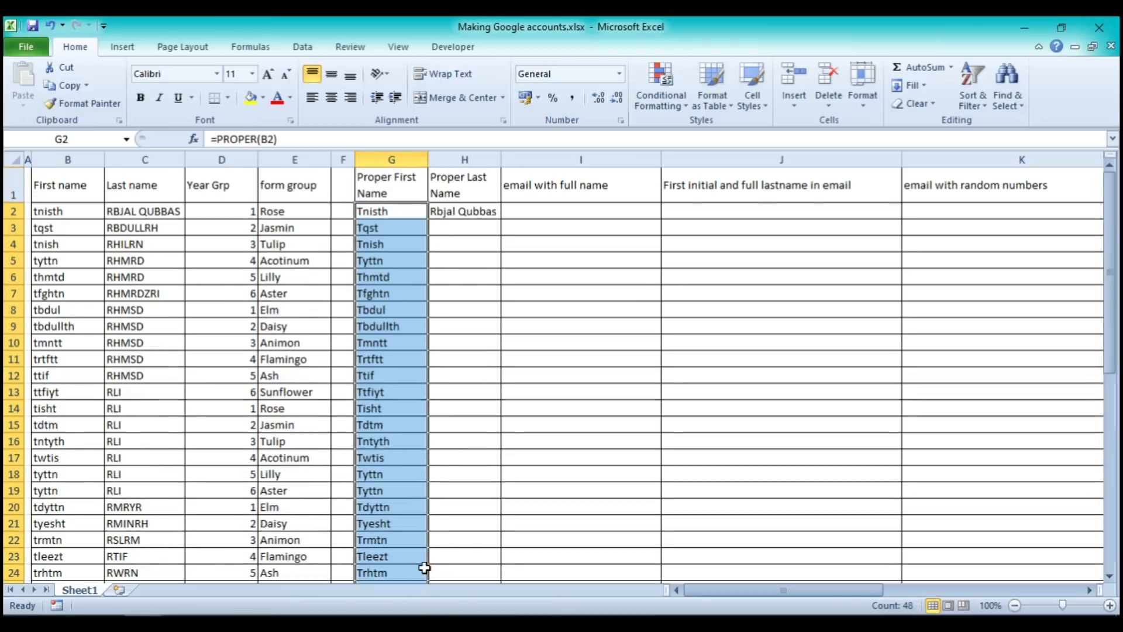
Fill the Proper Last Name formula from H2 down to the last pupil in row 49
{"action": "left_click", "coordinate": [447, 213]}
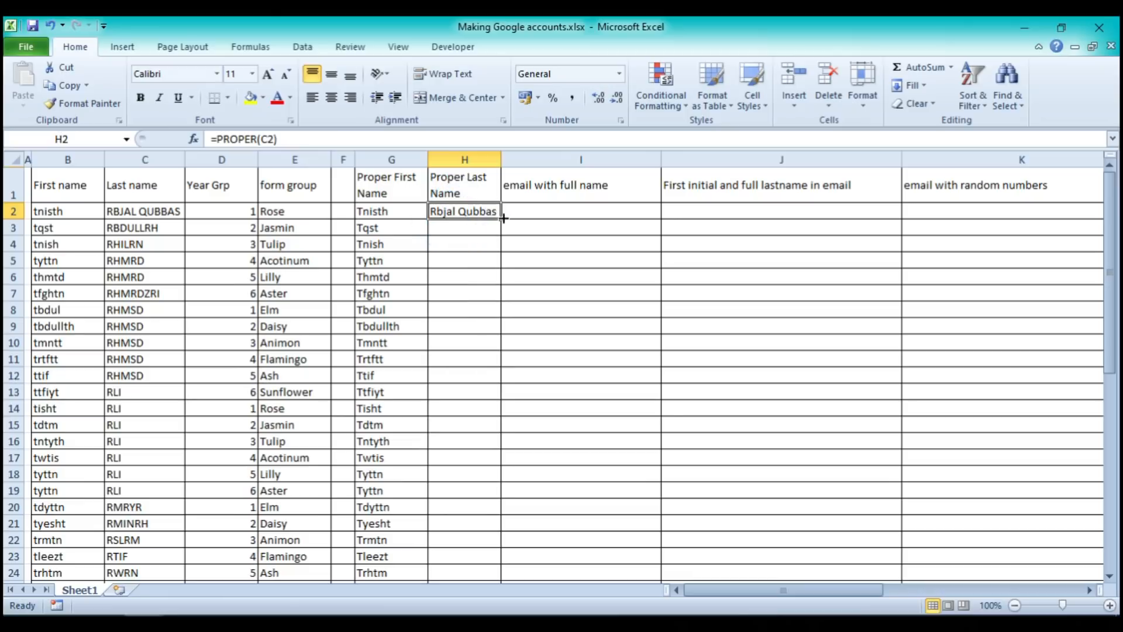
{"action": "left_click_drag", "start_coordinate": [502, 217], "coordinate": [499, 575]}
{"action": "scroll", "coordinate": [499, 574], "scroll_direction": "down", "scroll_amount": 6}
{"action": "scroll", "coordinate": [502, 534], "scroll_direction": "up", "scroll_amount": 2}
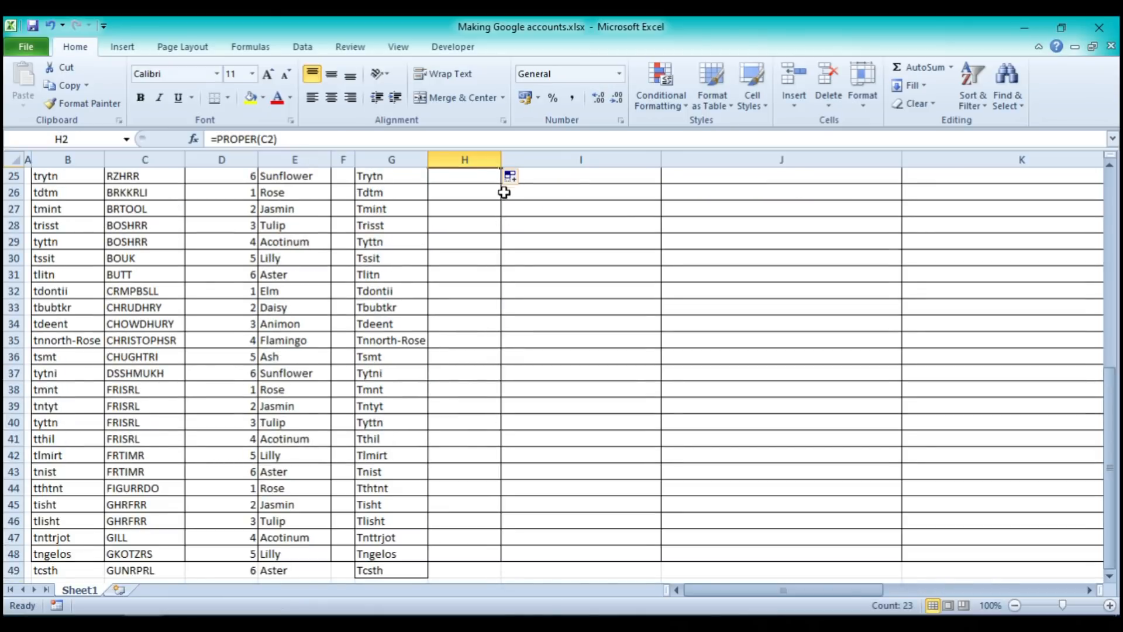
{"action": "scroll", "coordinate": [501, 192], "scroll_direction": "up", "scroll_amount": 2}
{"action": "left_click_drag", "start_coordinate": [502, 266], "coordinate": [499, 562]}
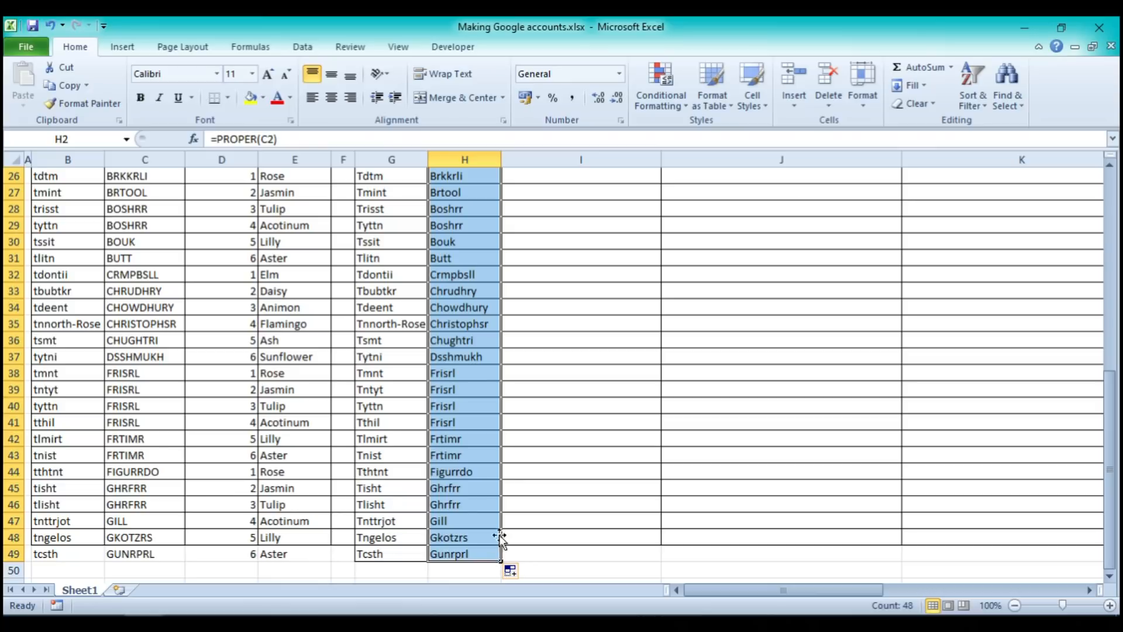
{"action": "left_click", "coordinate": [482, 427]}
{"action": "scroll", "coordinate": [481, 427], "scroll_direction": "up", "scroll_amount": 8}
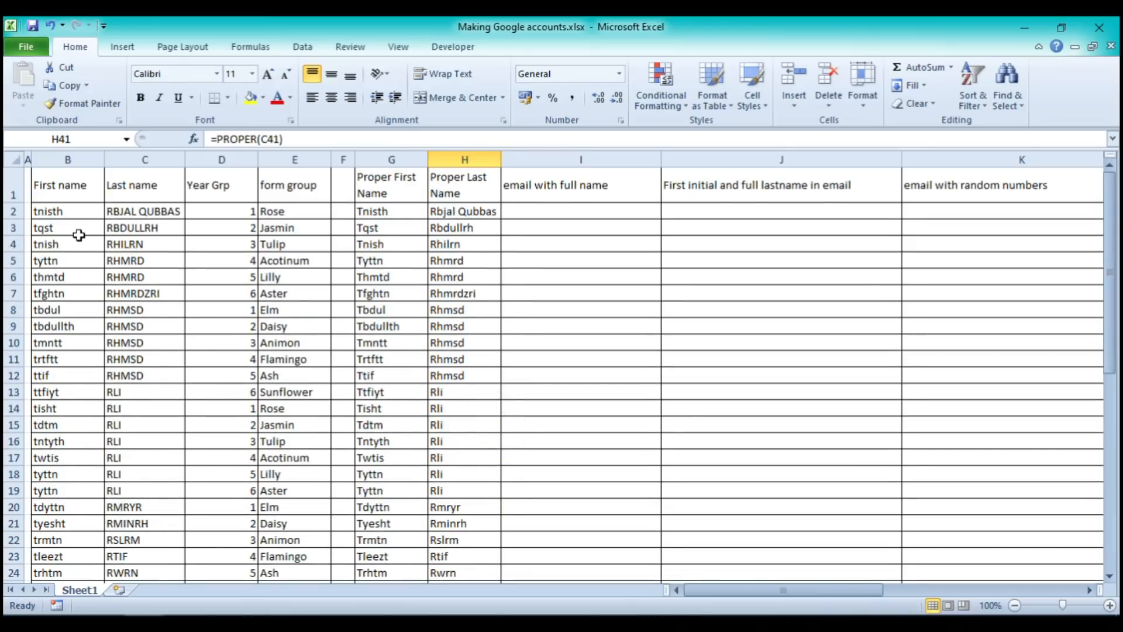
Copy the proper first and last names in G2:H49 of Making Google accounts.xlsx
{"action": "left_click", "coordinate": [396, 212]}
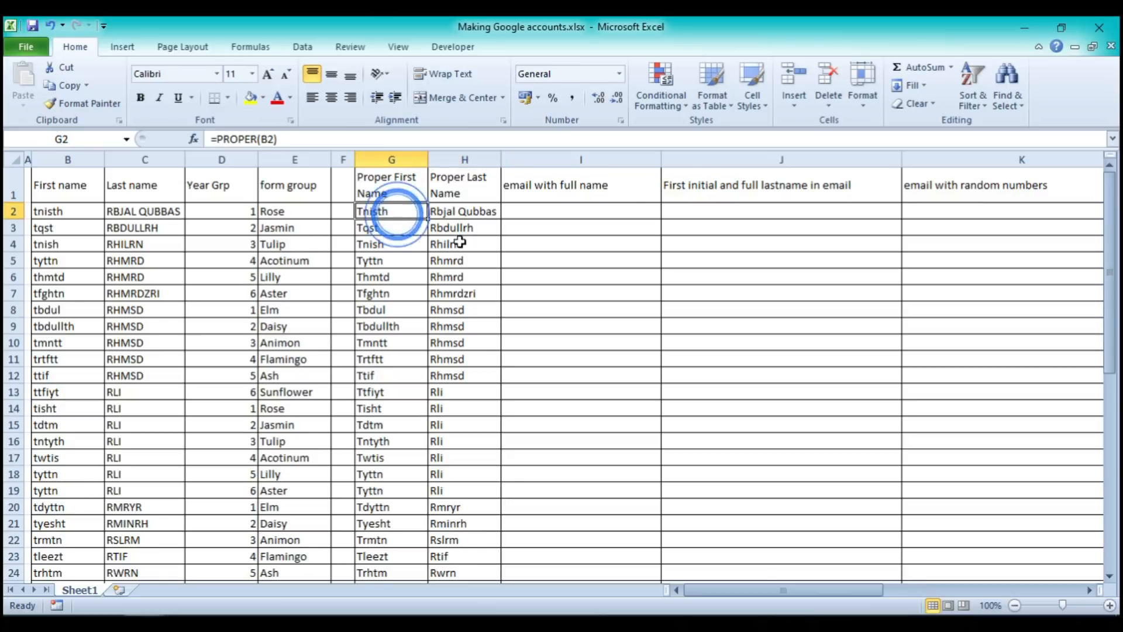
{"action": "double_click", "coordinate": [427, 219]}
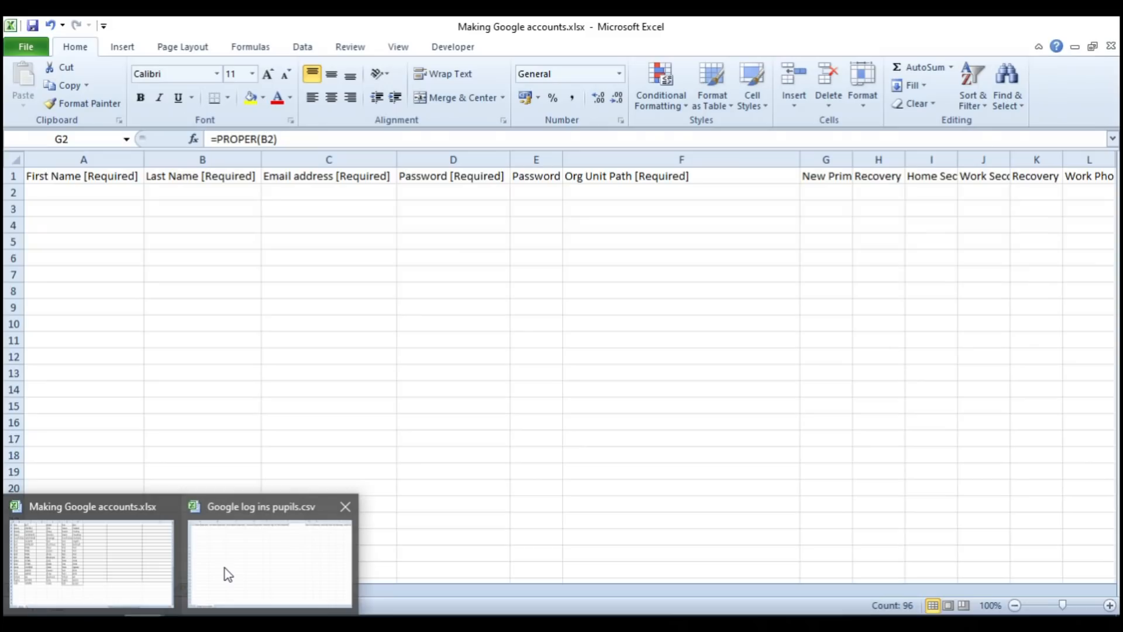
{"action": "left_click", "coordinate": [224, 567]}
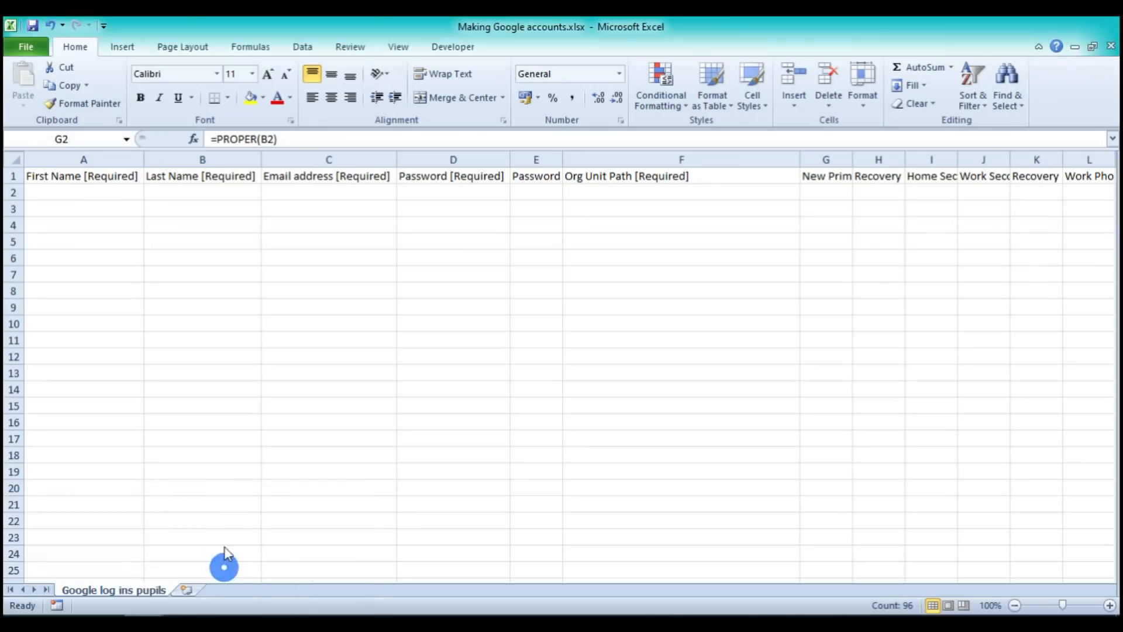
{"action": "left_click", "coordinate": [89, 193]}
{"action": "left_click", "coordinate": [195, 191]}
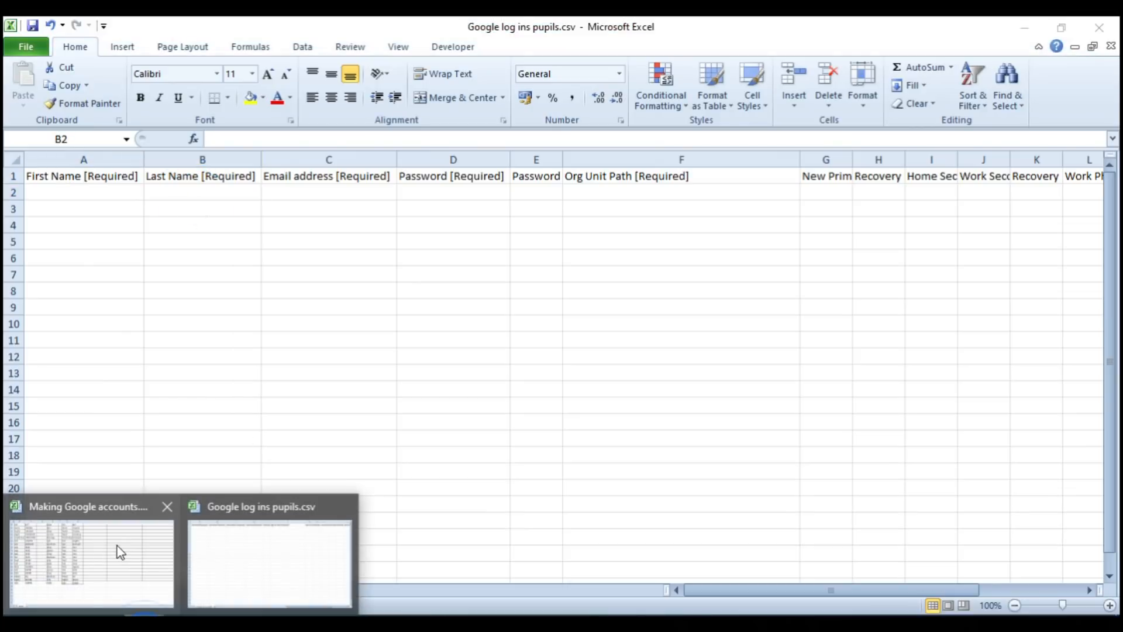
{"action": "left_click", "coordinate": [117, 545]}
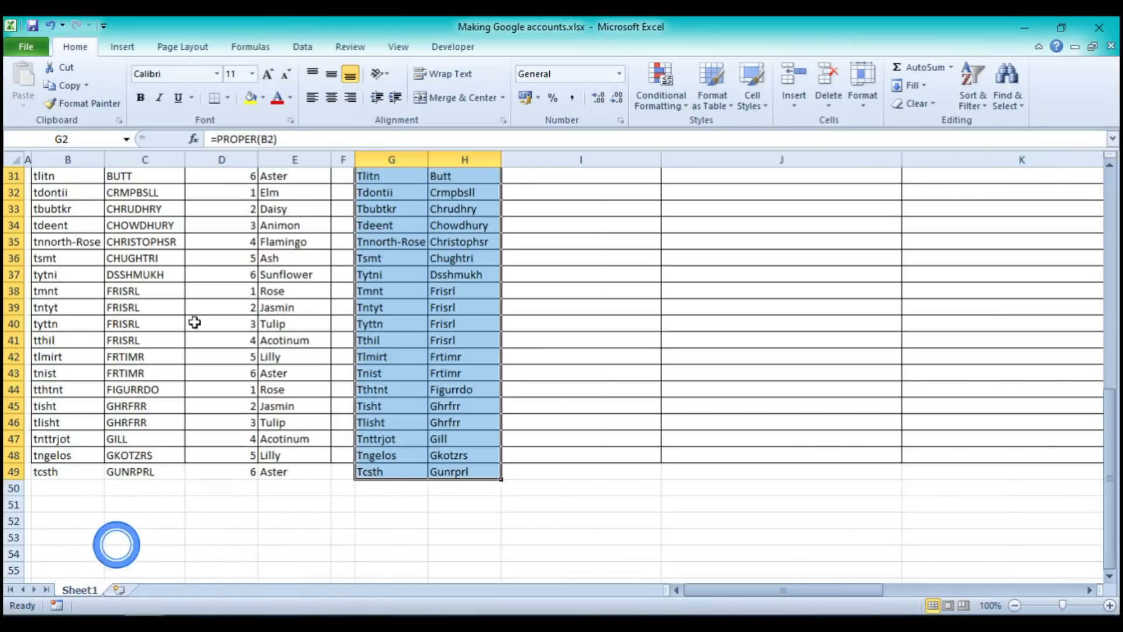
{"action": "right_click", "coordinate": [402, 236]}
{"action": "left_click", "coordinate": [278, 266]}
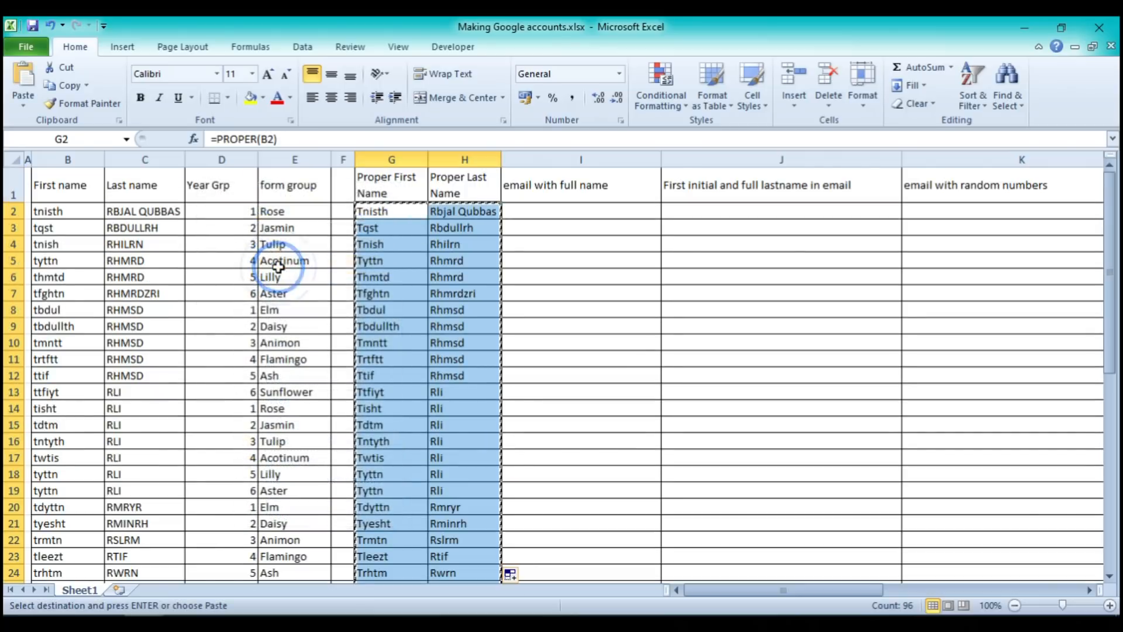
Switch to Google log ins pupils.csv and paste the copied names as values only from A2, under the First Name and Last Name headings
{"action": "left_click", "coordinate": [176, 613]}
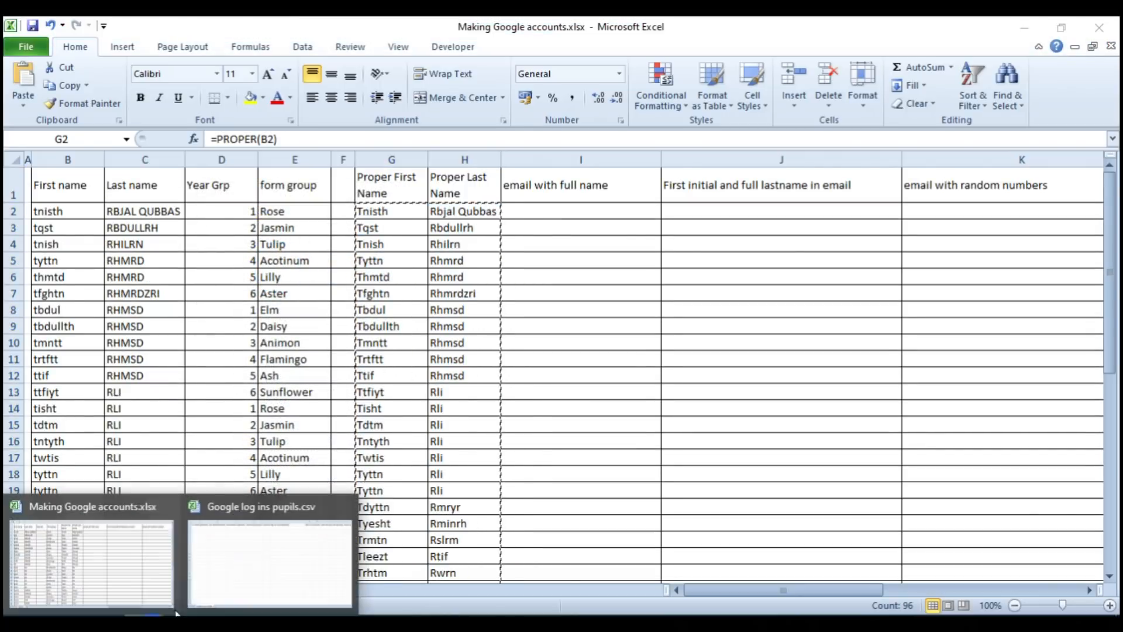
{"action": "left_click", "coordinate": [226, 574]}
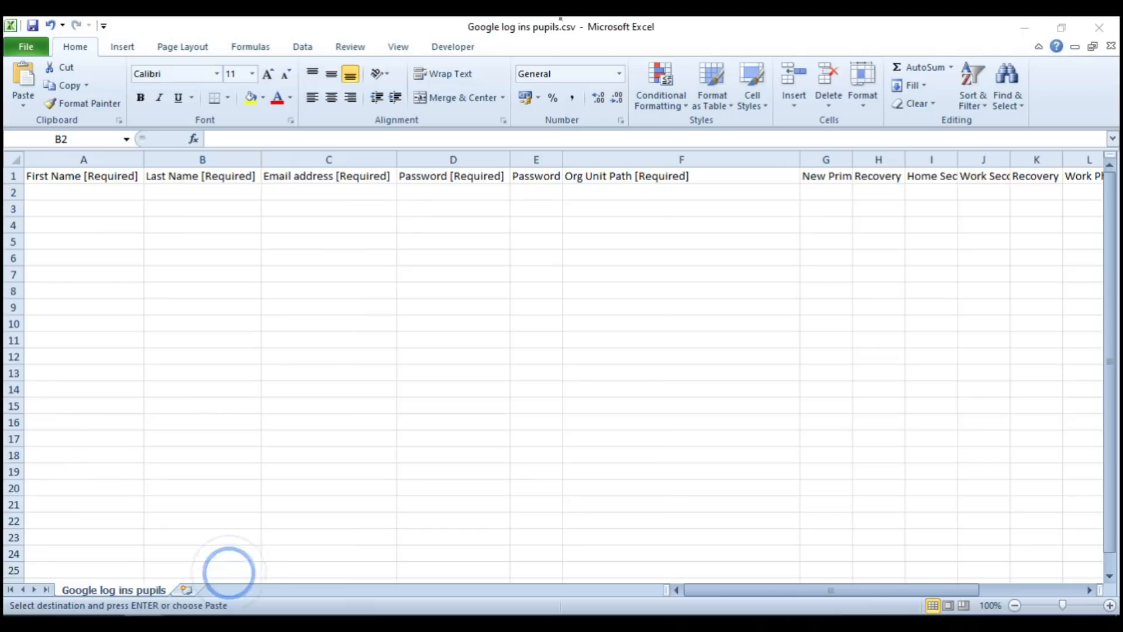
{"action": "left_click", "coordinate": [64, 193]}
{"action": "left_click", "coordinate": [27, 99]}
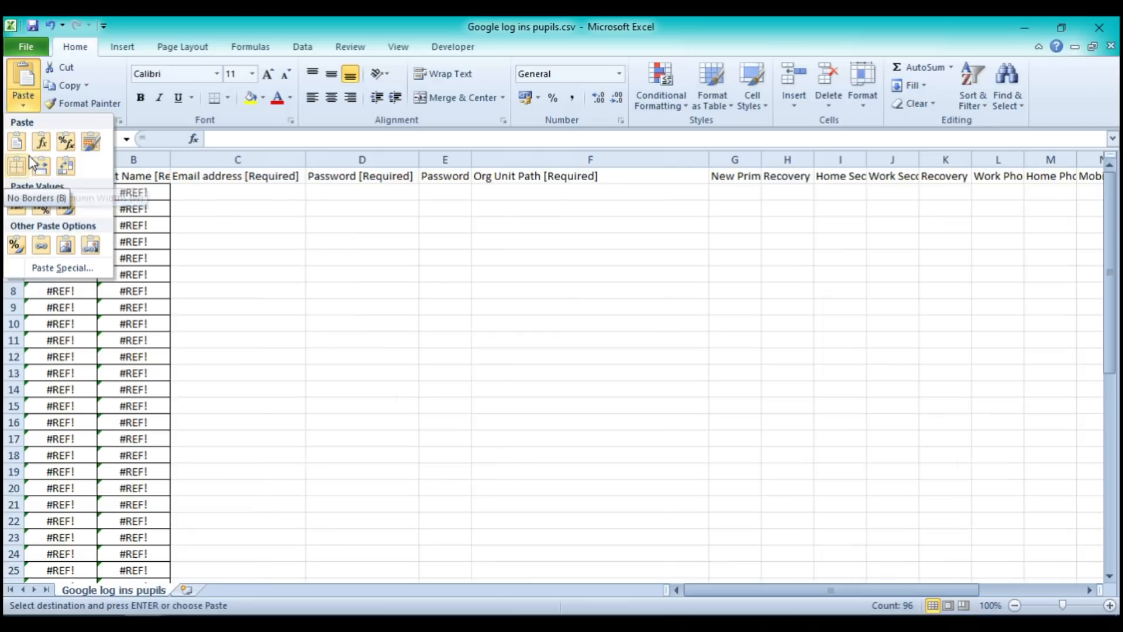
{"action": "left_click", "coordinate": [16, 206]}
{"action": "left_click", "coordinate": [307, 276]}
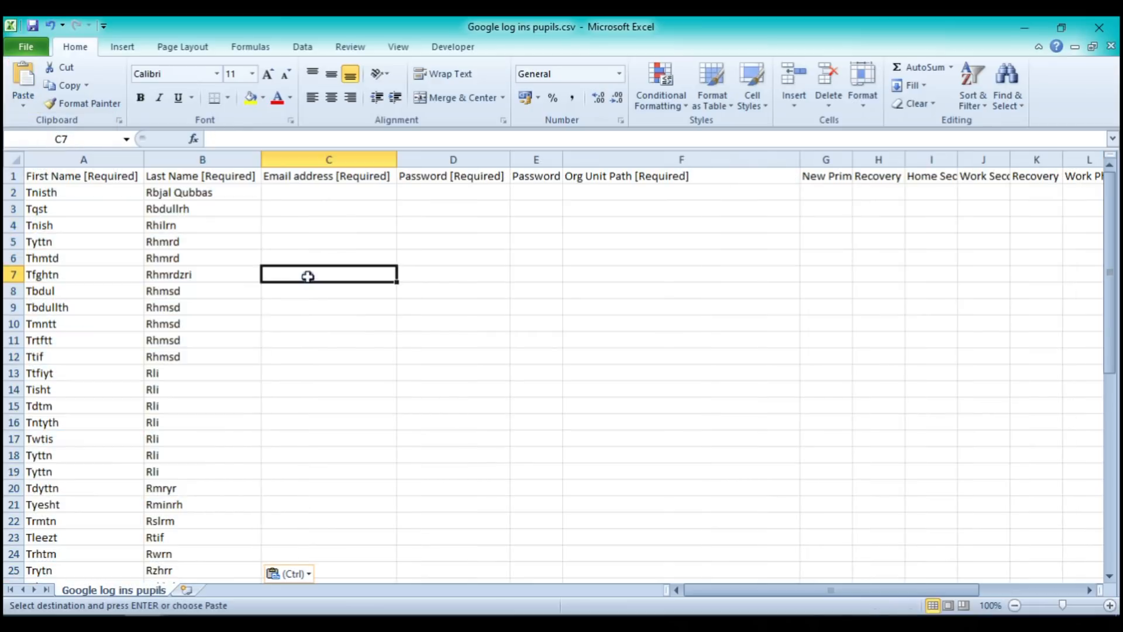
{"action": "scroll", "coordinate": [188, 433], "scroll_direction": "down", "scroll_amount": 12}
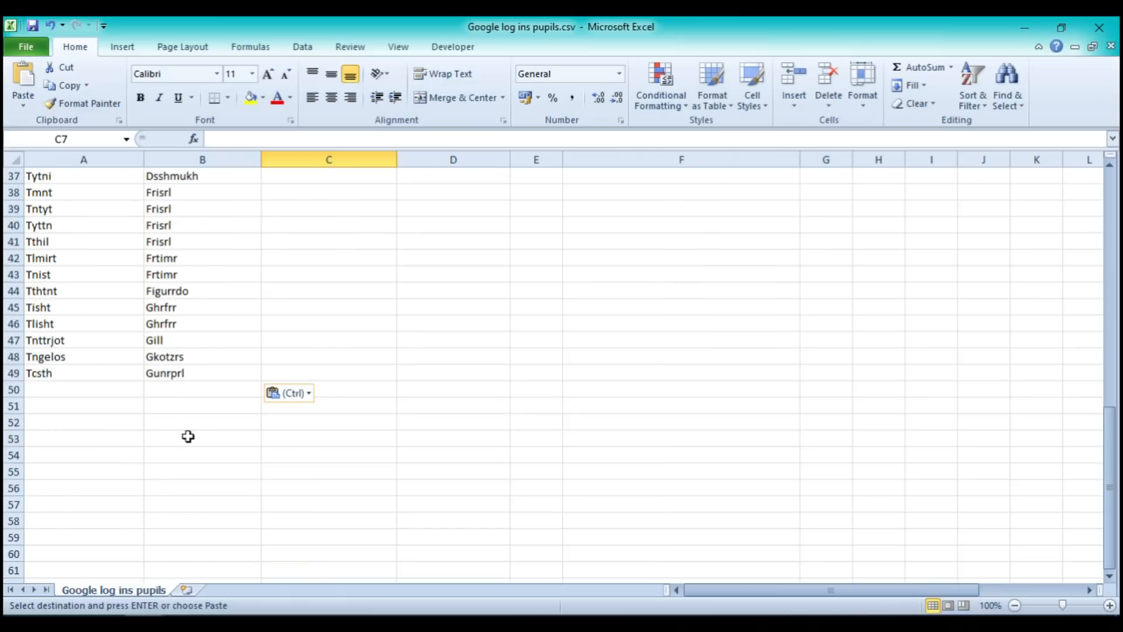
{"action": "scroll", "coordinate": [188, 436], "scroll_direction": "up", "scroll_amount": 12}
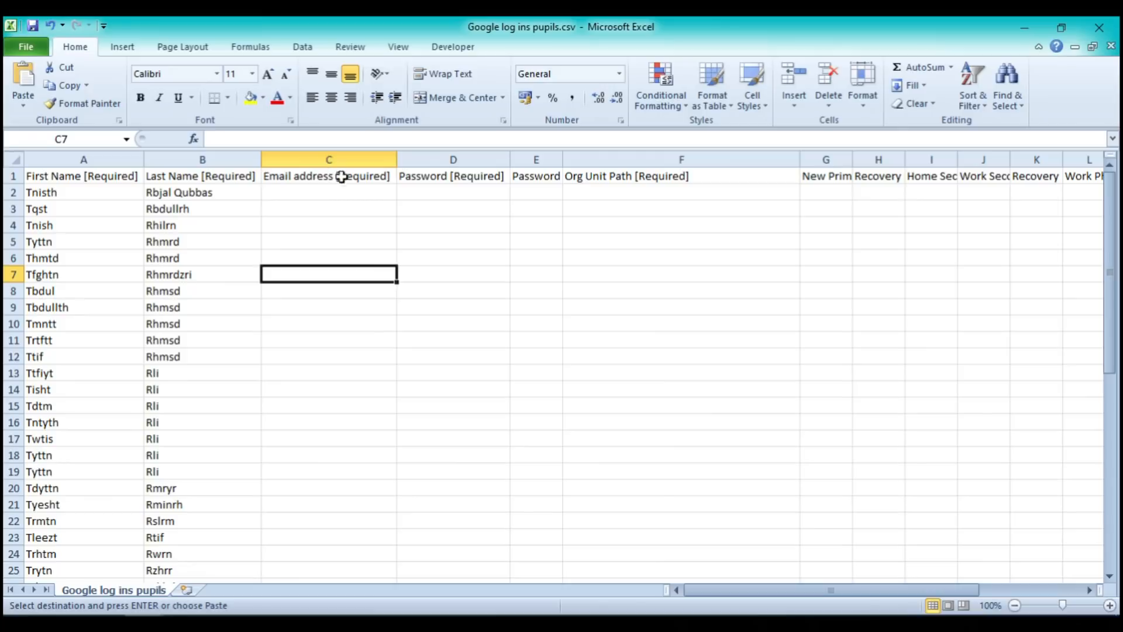
{"action": "left_click", "coordinate": [306, 181]}
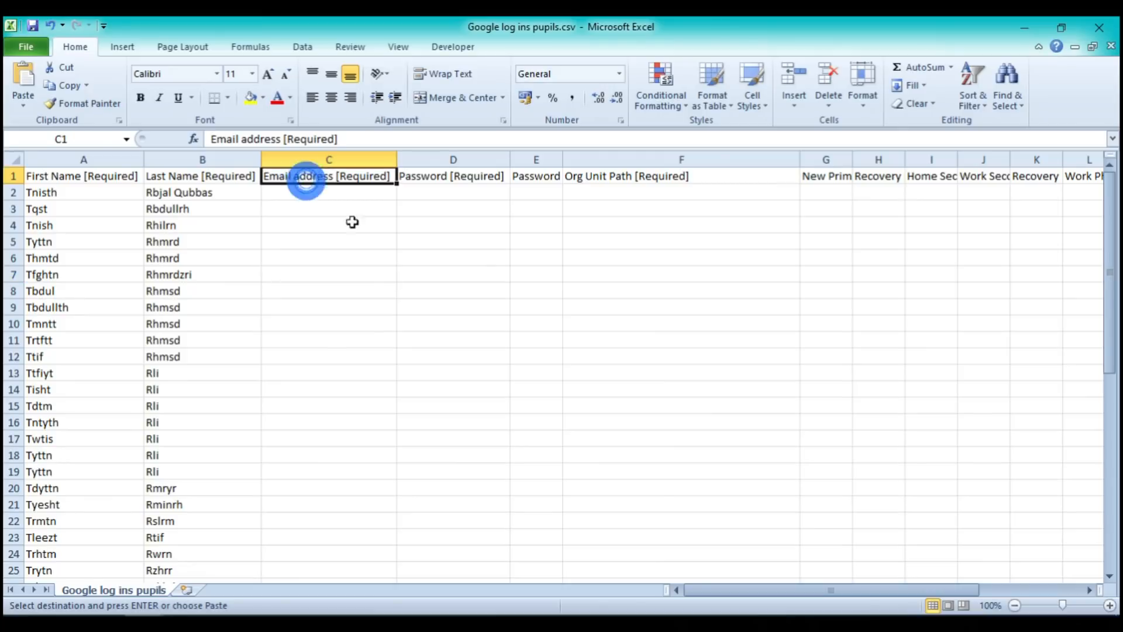
{"action": "left_click", "coordinate": [289, 201]}
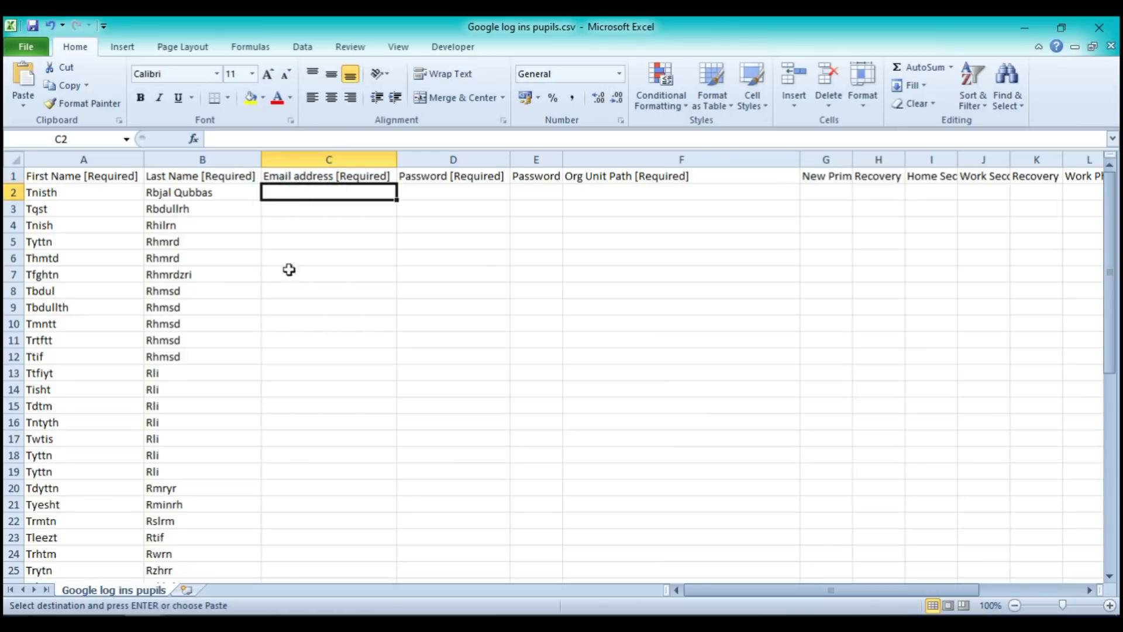
{"action": "left_click", "coordinate": [187, 614]}
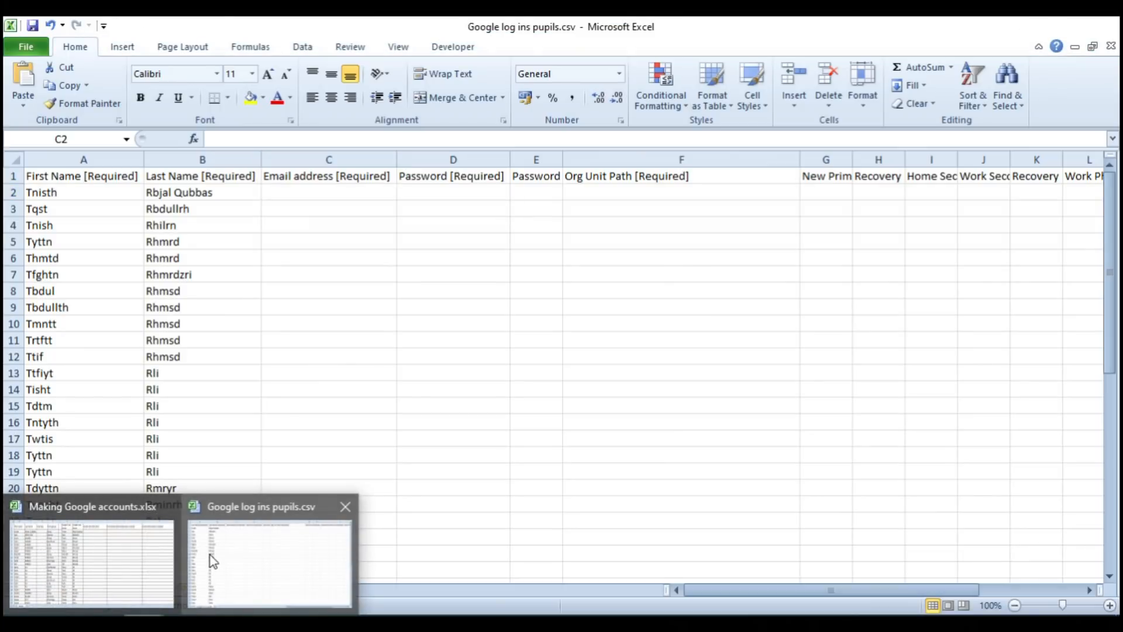
{"action": "left_click", "coordinate": [164, 555]}
{"action": "double_click", "coordinate": [590, 212]}
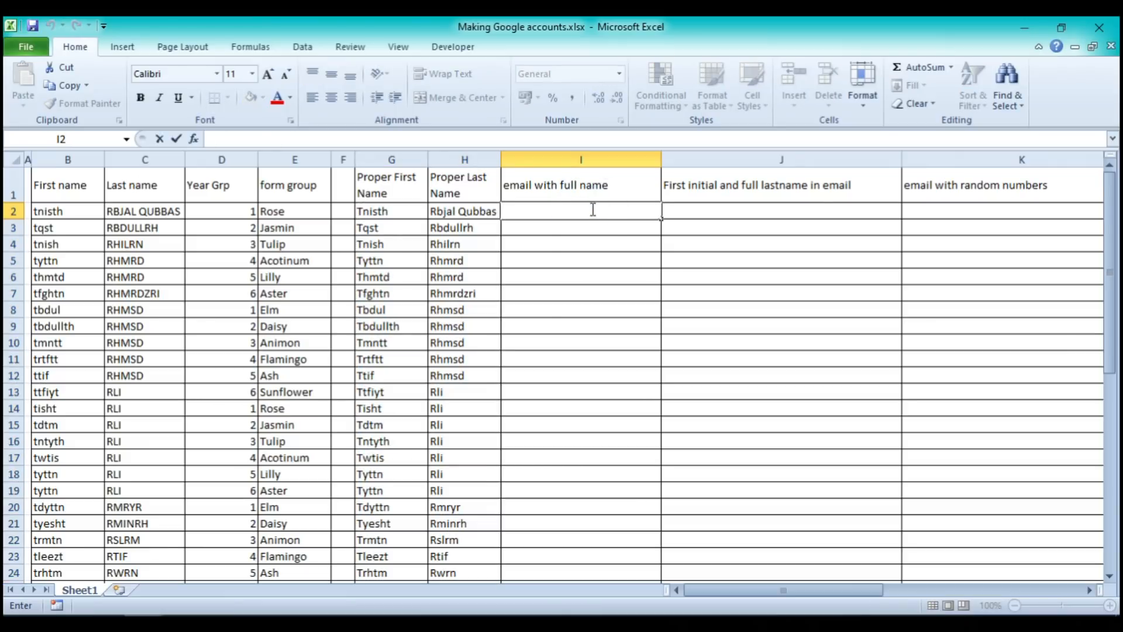
{"action": "left_click", "coordinate": [519, 213]}
{"action": "left_click", "coordinate": [324, 141]}
{"action": "type", "text": "=conca"}
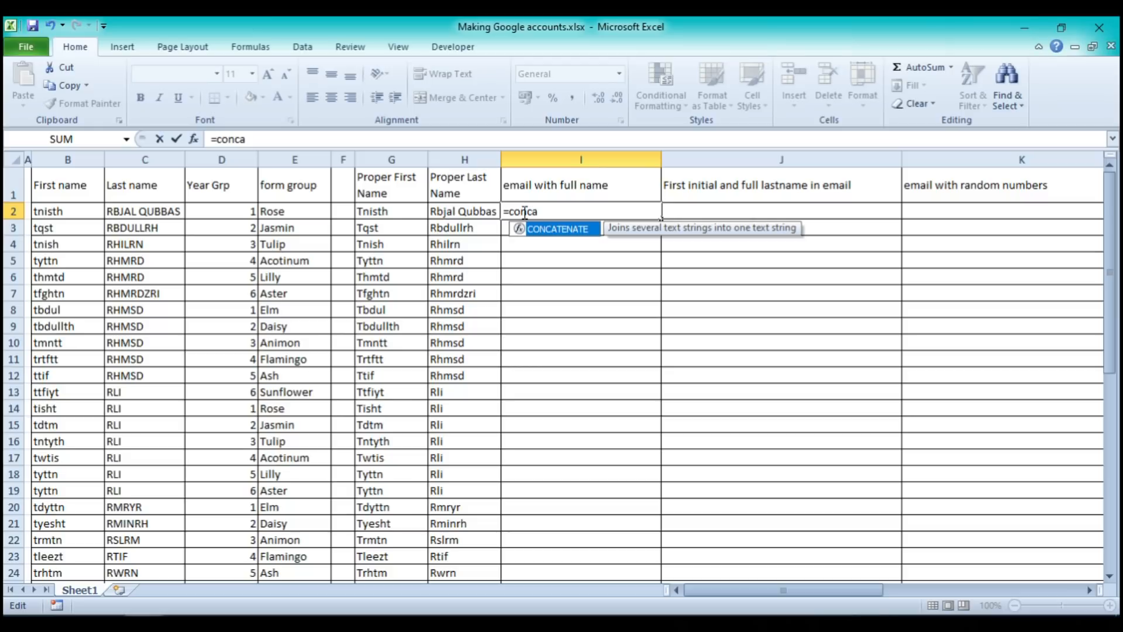
{"action": "double_click", "coordinate": [540, 229]}
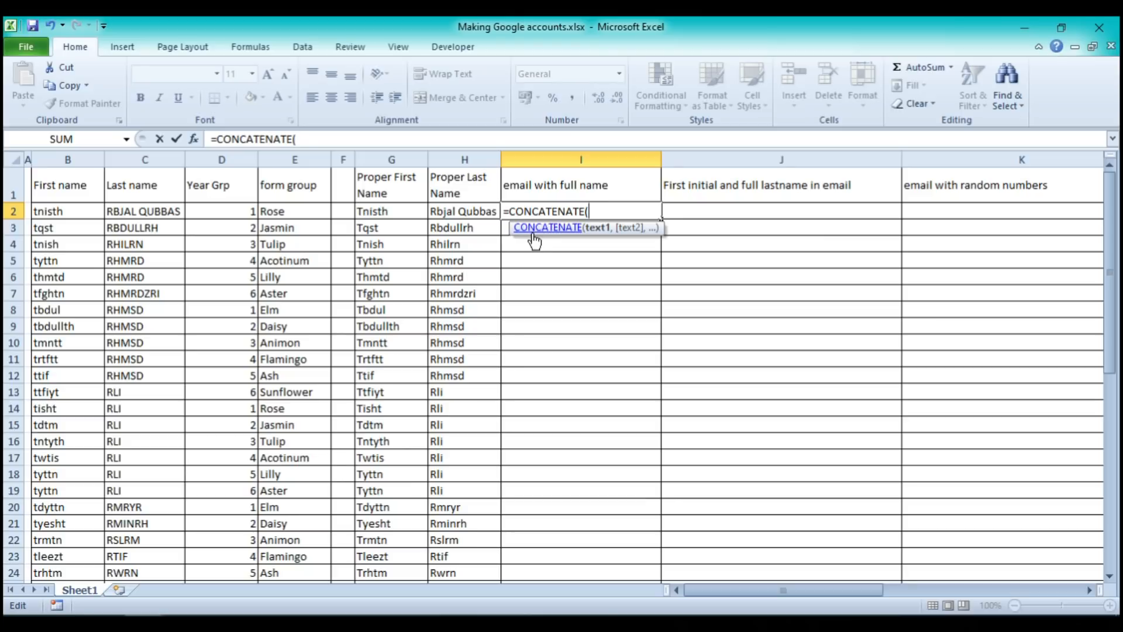
{"action": "left_click", "coordinate": [376, 211]}
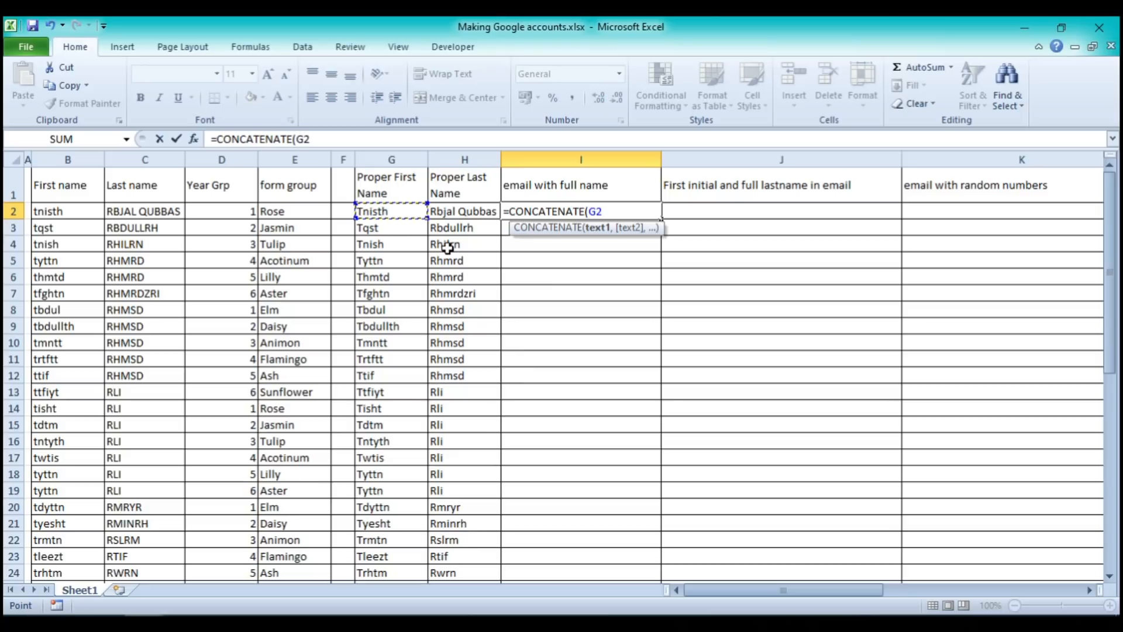
{"action": "type", "text": ","}
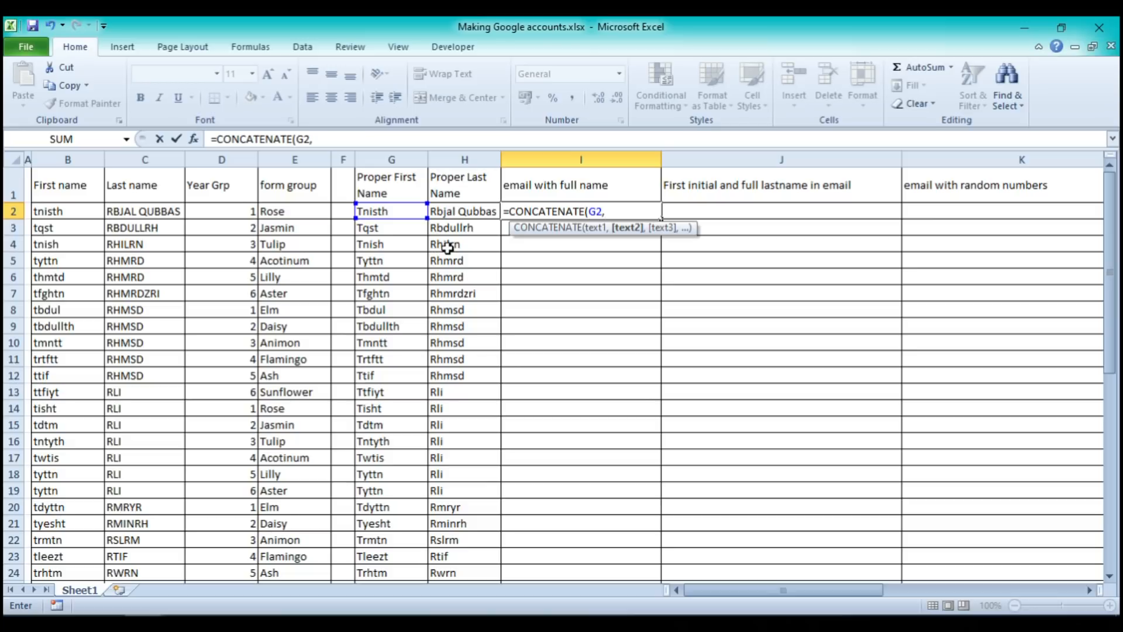
{"action": "type", "text": "\".\","}
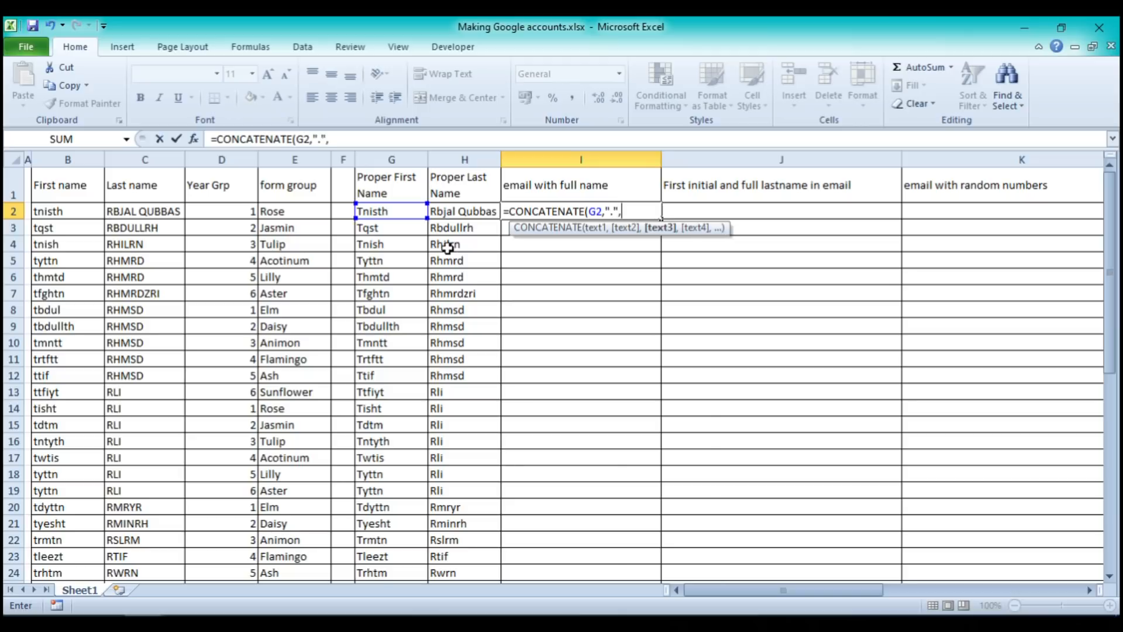
{"action": "left_click", "coordinate": [461, 211]}
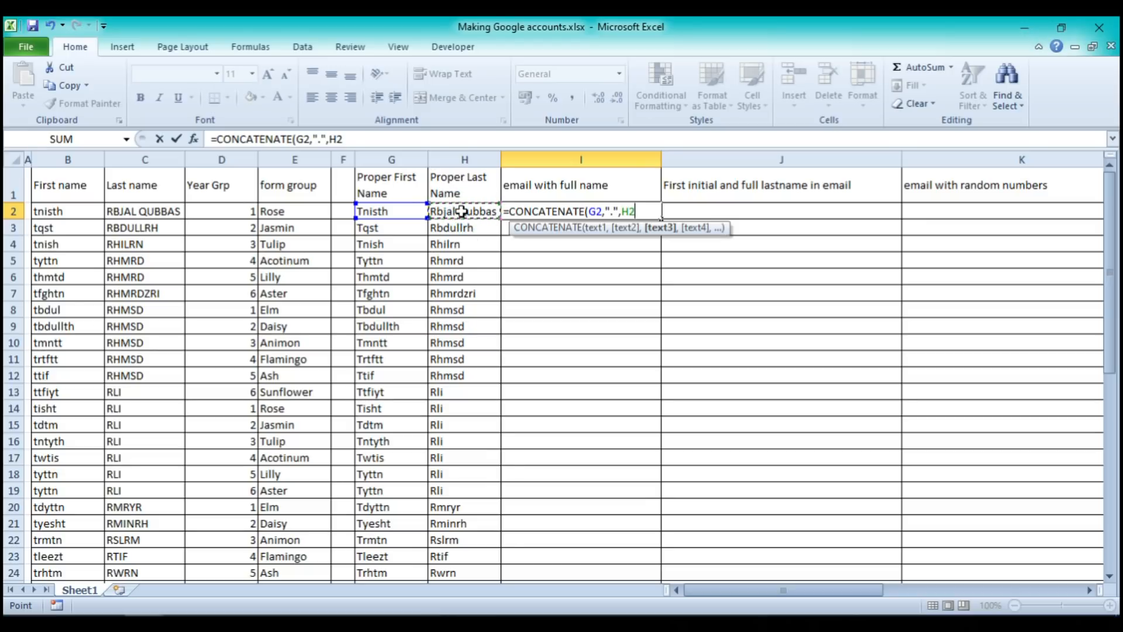
{"action": "type", "text": ","}
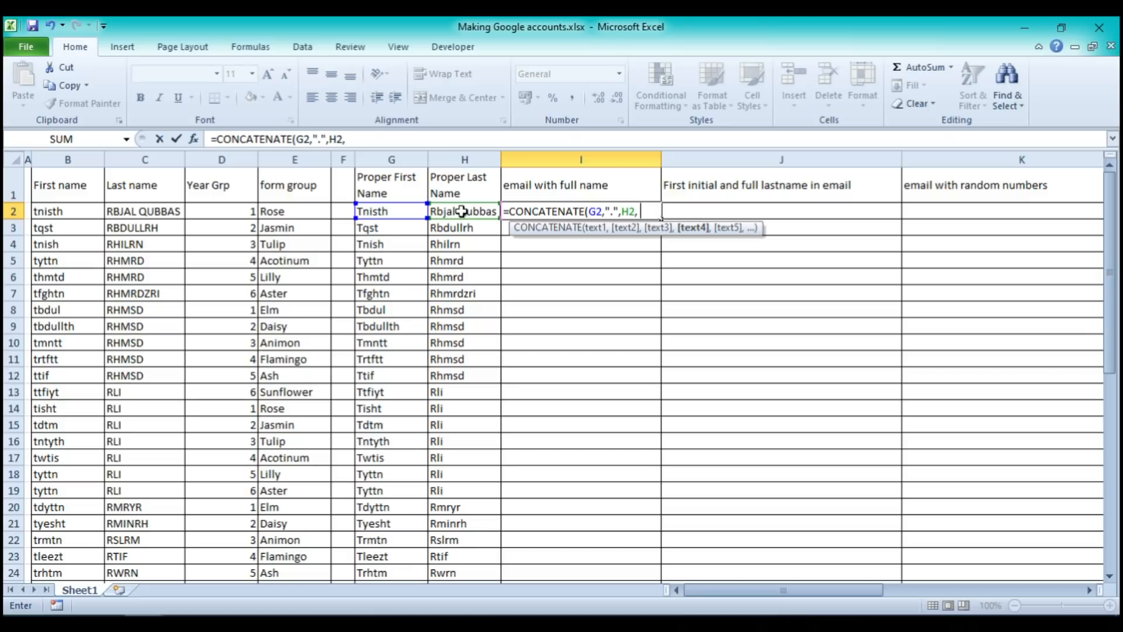
{"action": "type", "text": "\"@somesch"}
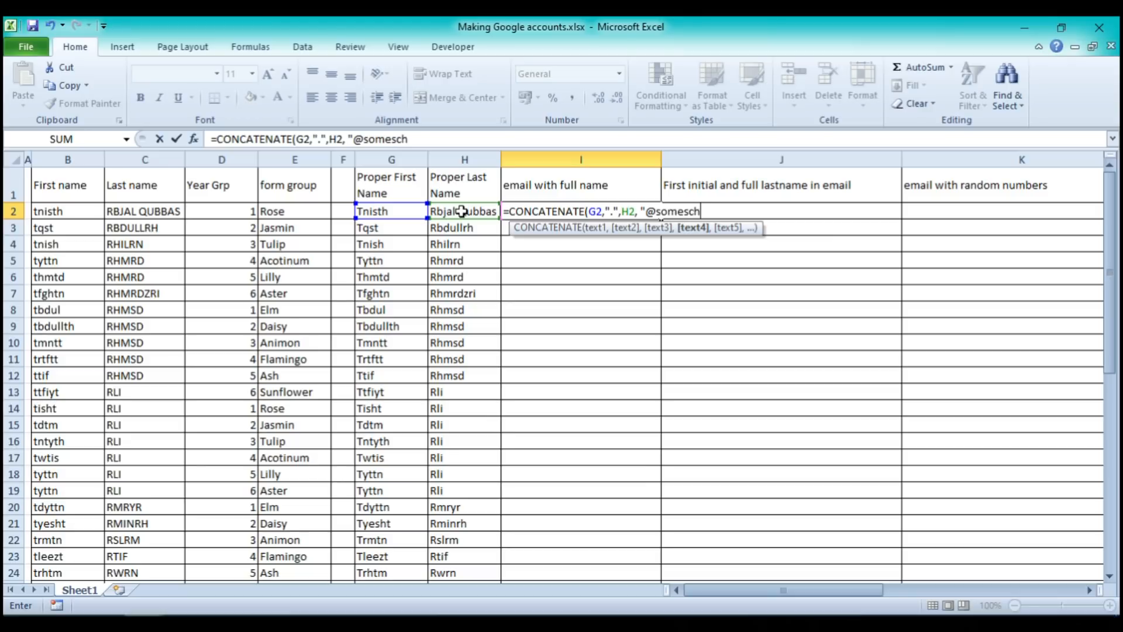
{"action": "type", "text": "ool.com\""}
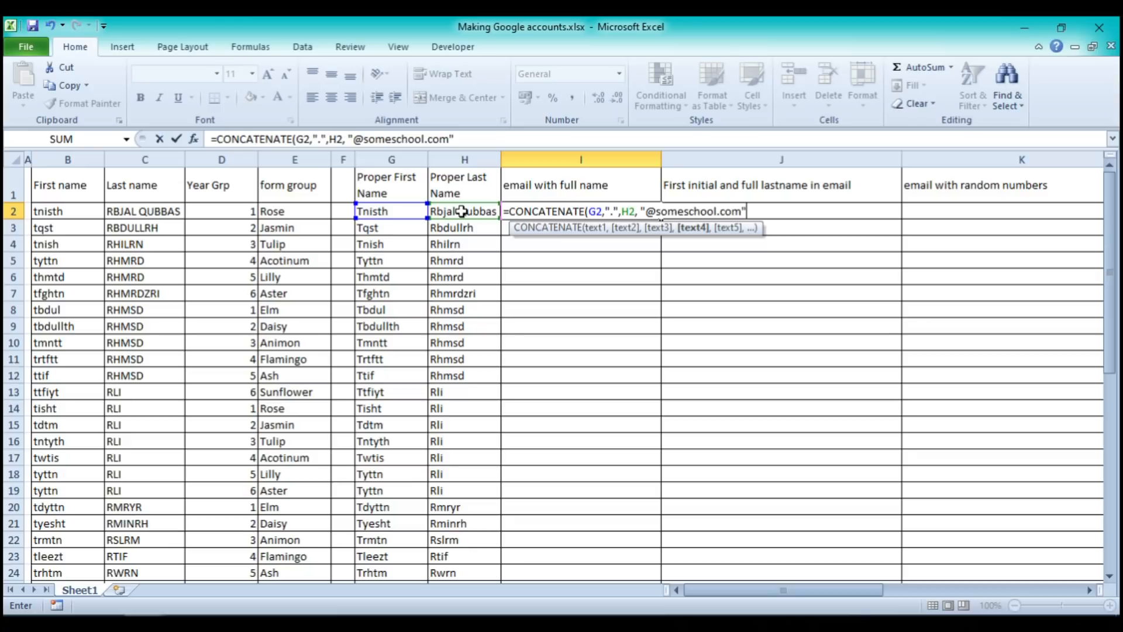
{"action": "key", "text": "Return"}
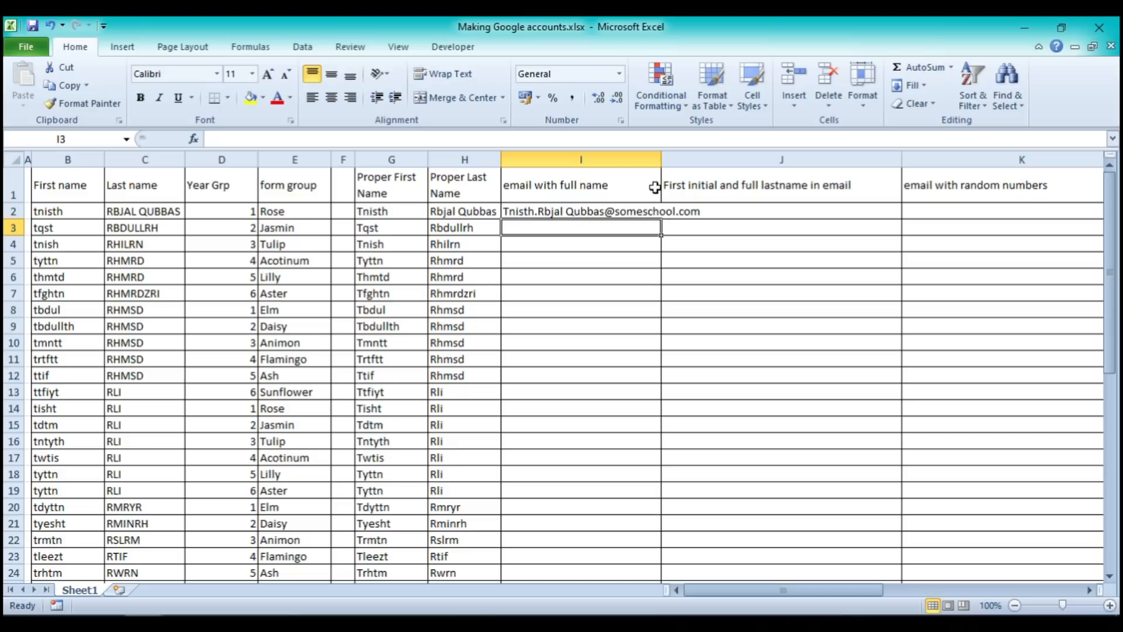
Autofit column I to the email address and check the formula in I2 against the source names in B2 and C2
{"action": "double_click", "coordinate": [661, 155]}
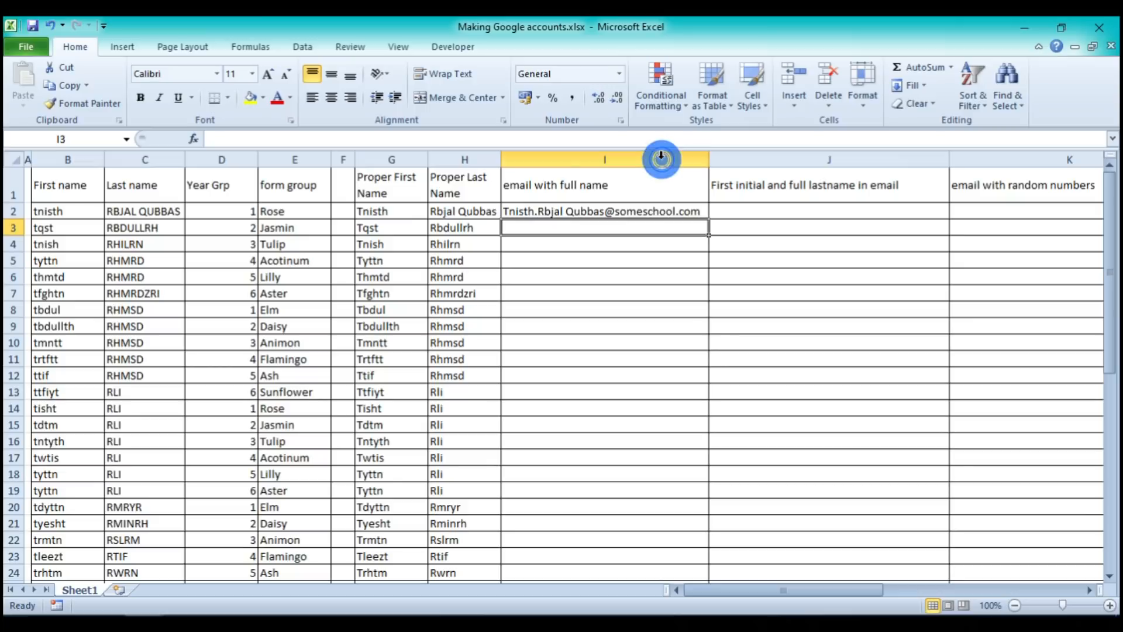
{"action": "left_click", "coordinate": [530, 212]}
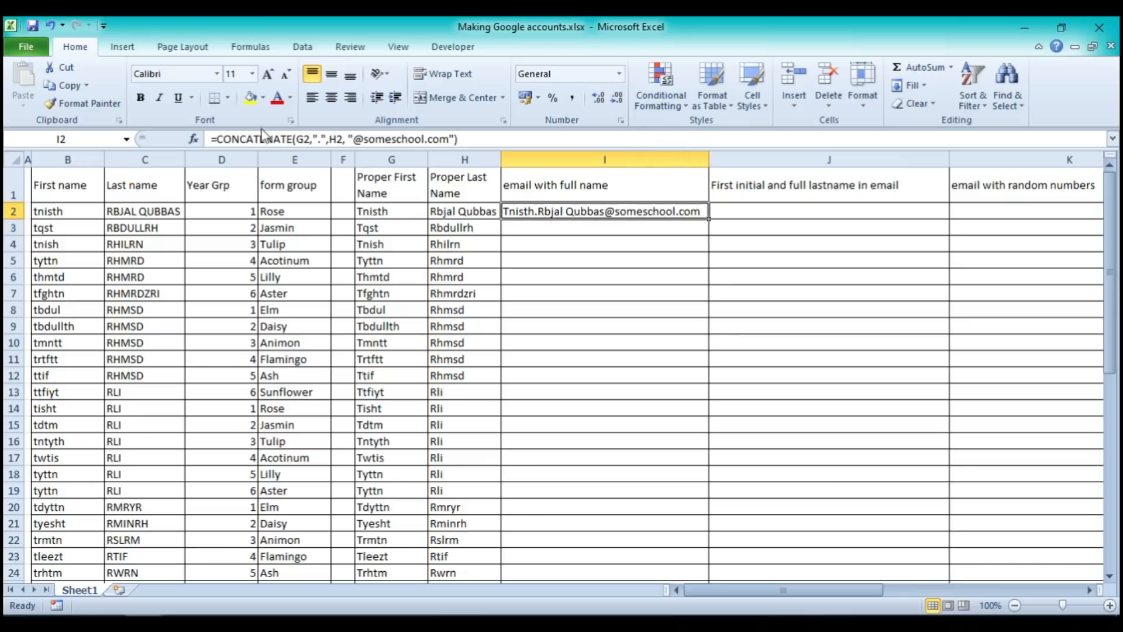
{"action": "left_click", "coordinate": [59, 215]}
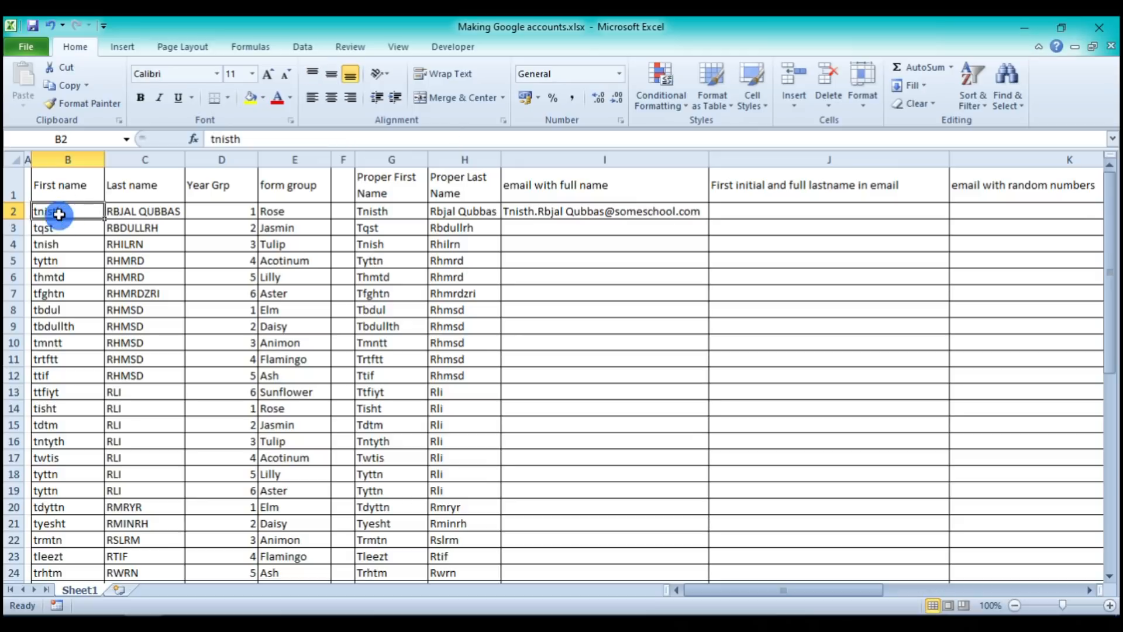
{"action": "left_click", "coordinate": [141, 214]}
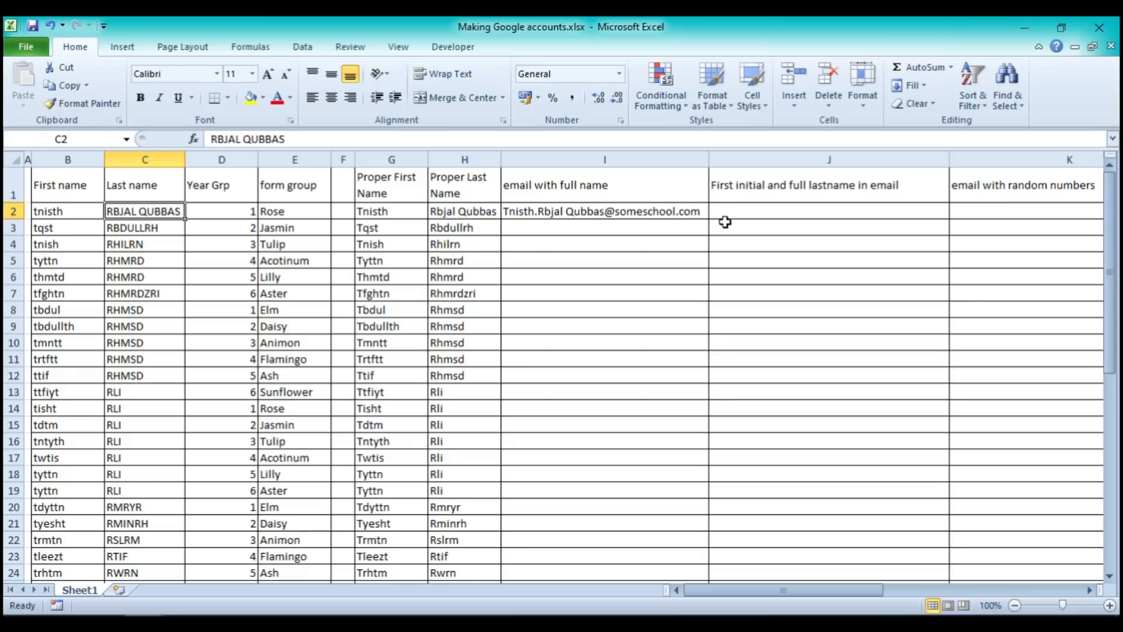
{"action": "left_click", "coordinate": [603, 211]}
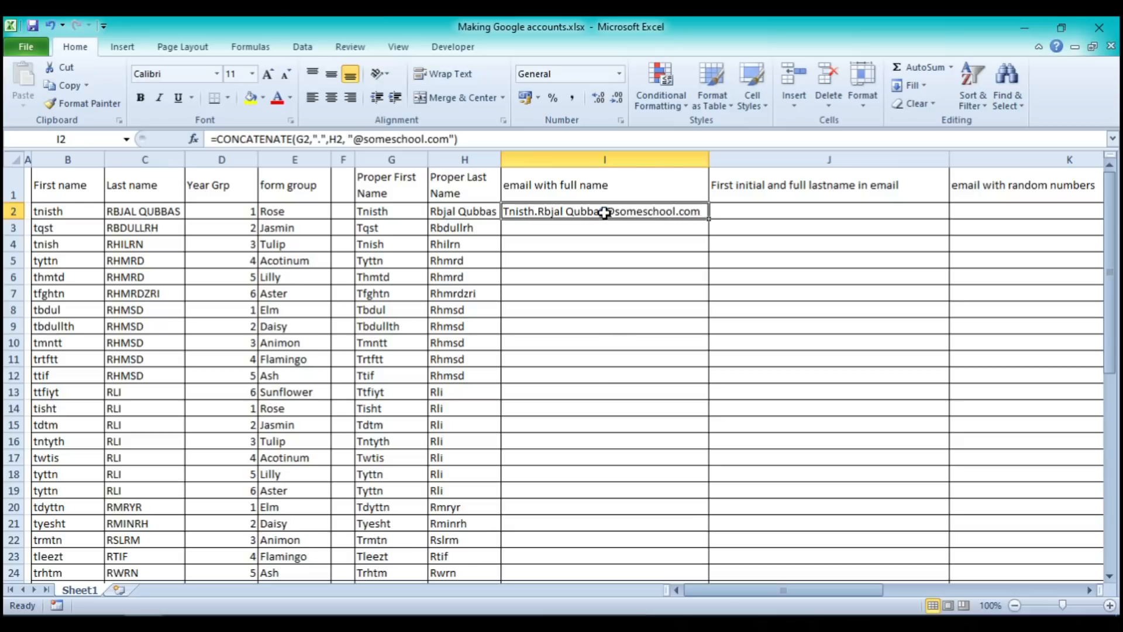
Fill the full-name email formula from I2 down to I49 and autofit column I to the longest address
{"action": "left_click_drag", "start_coordinate": [709, 218], "coordinate": [719, 448]}
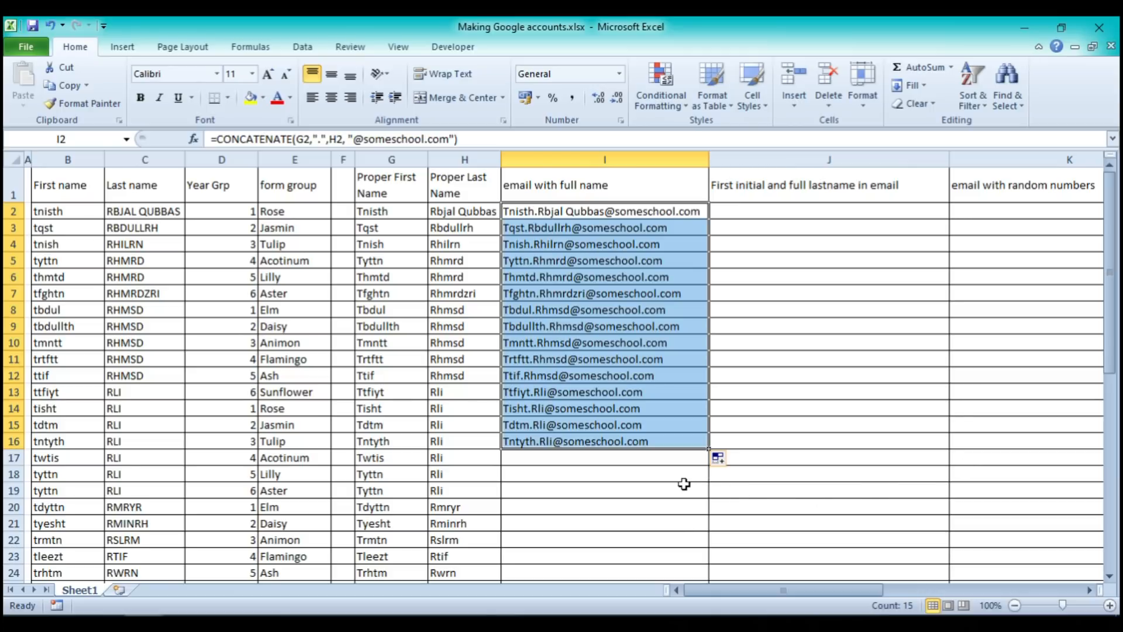
{"action": "scroll", "coordinate": [690, 485], "scroll_direction": "down", "scroll_amount": 6}
{"action": "scroll", "coordinate": [678, 468], "scroll_direction": "up", "scroll_amount": 4}
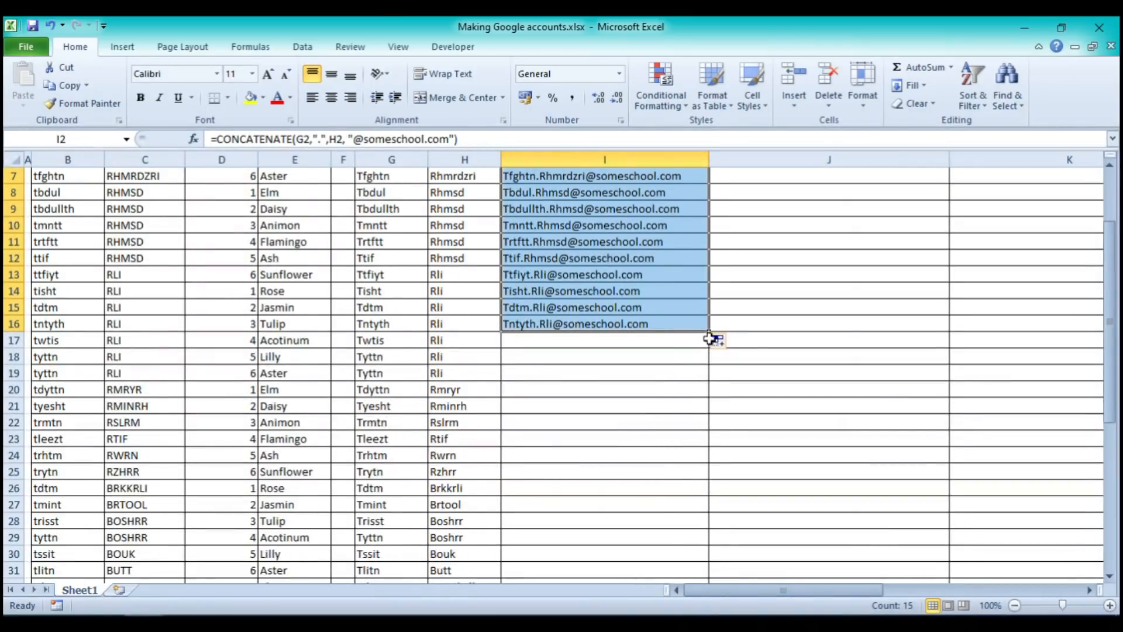
{"action": "left_click_drag", "start_coordinate": [709, 331], "coordinate": [705, 558]}
{"action": "scroll", "coordinate": [770, 331], "scroll_direction": "up", "scroll_amount": 8}
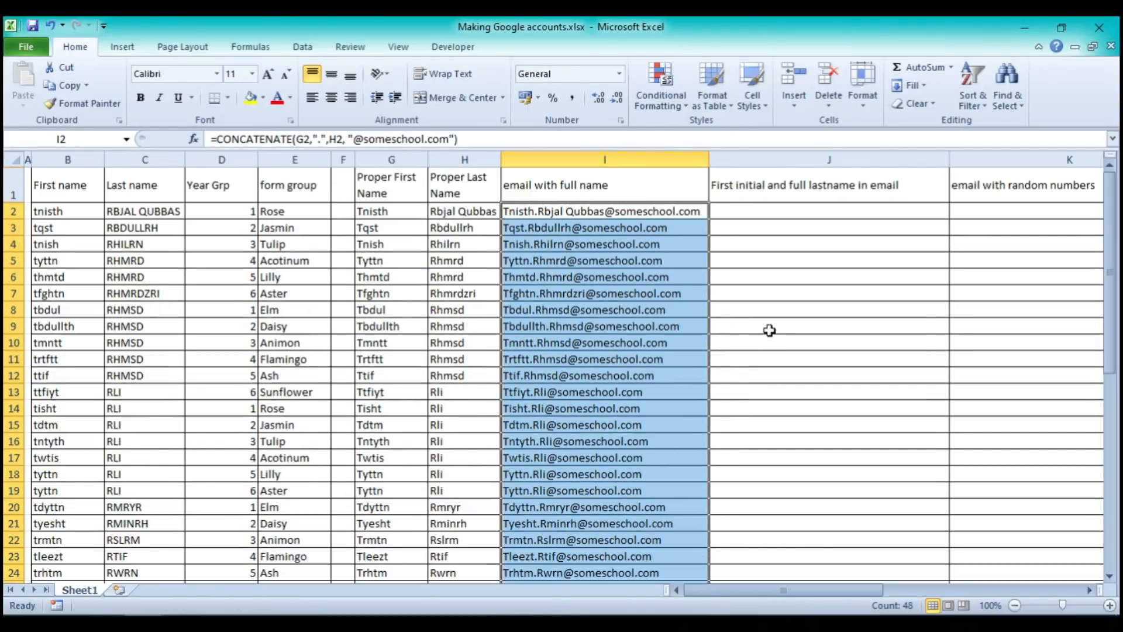
{"action": "double_click", "coordinate": [707, 158]}
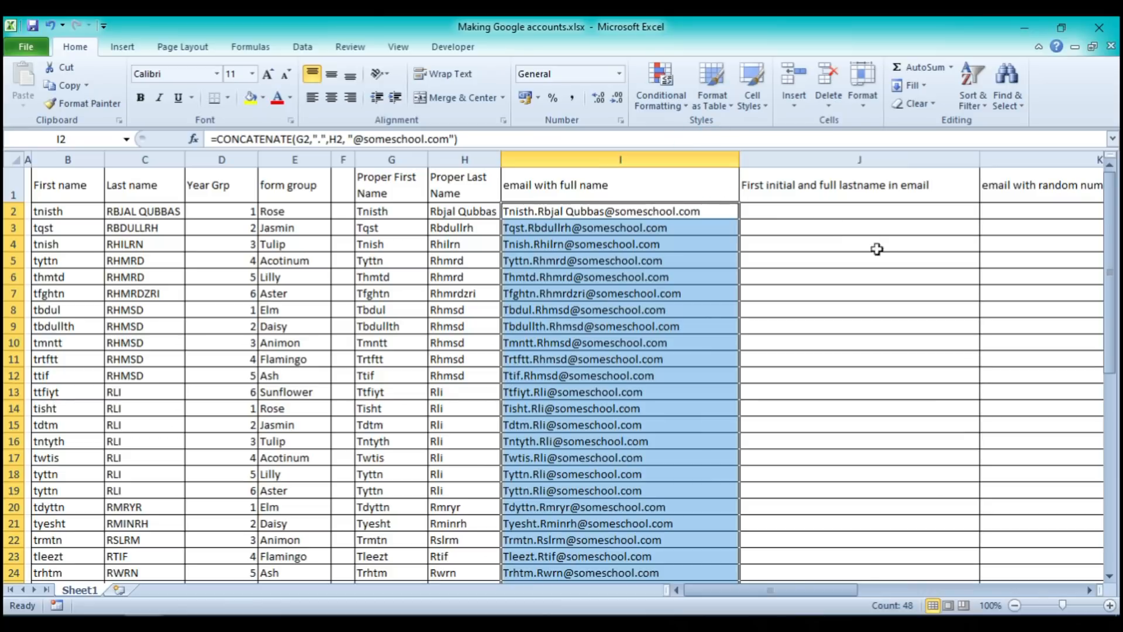
{"action": "left_click", "coordinate": [805, 210]}
{"action": "type", "text": "="}
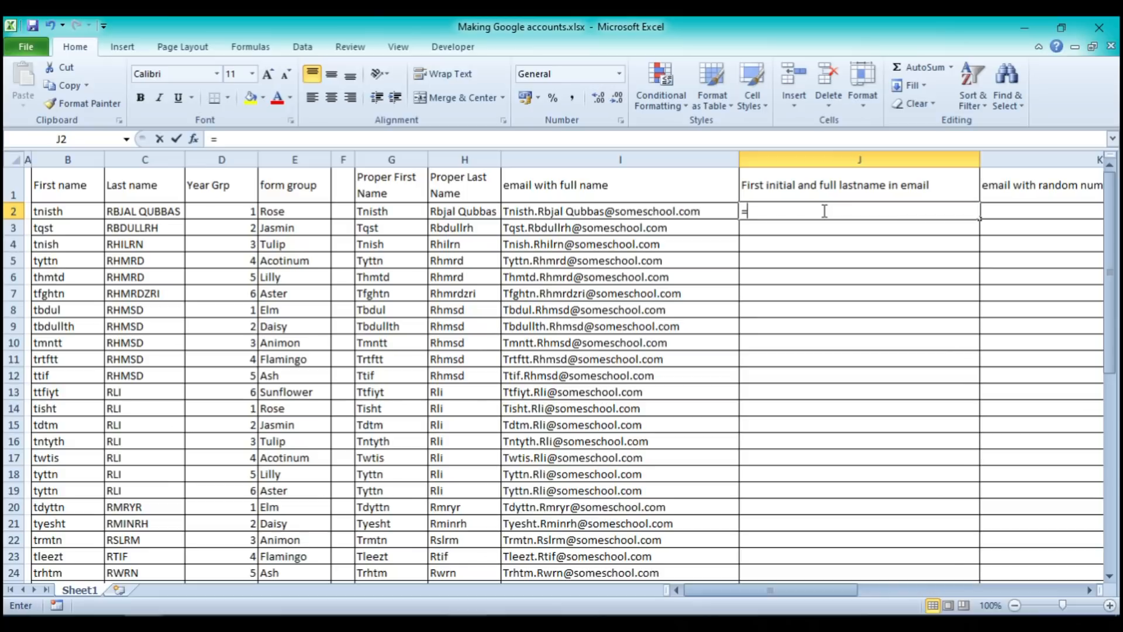
{"action": "type", "text": "con"}
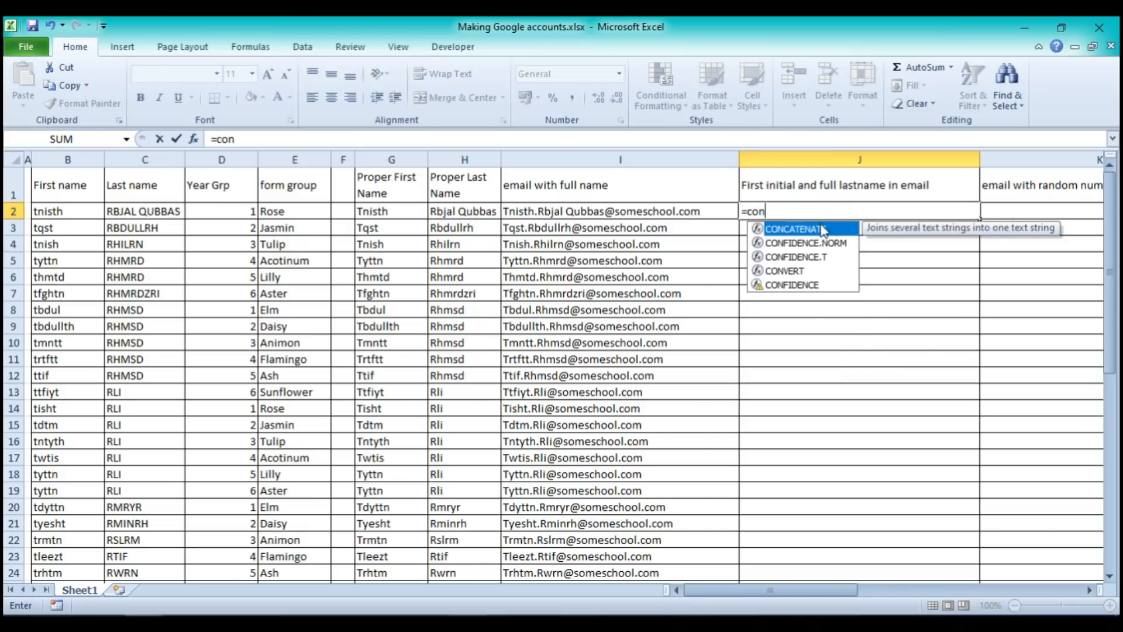
{"action": "double_click", "coordinate": [824, 230]}
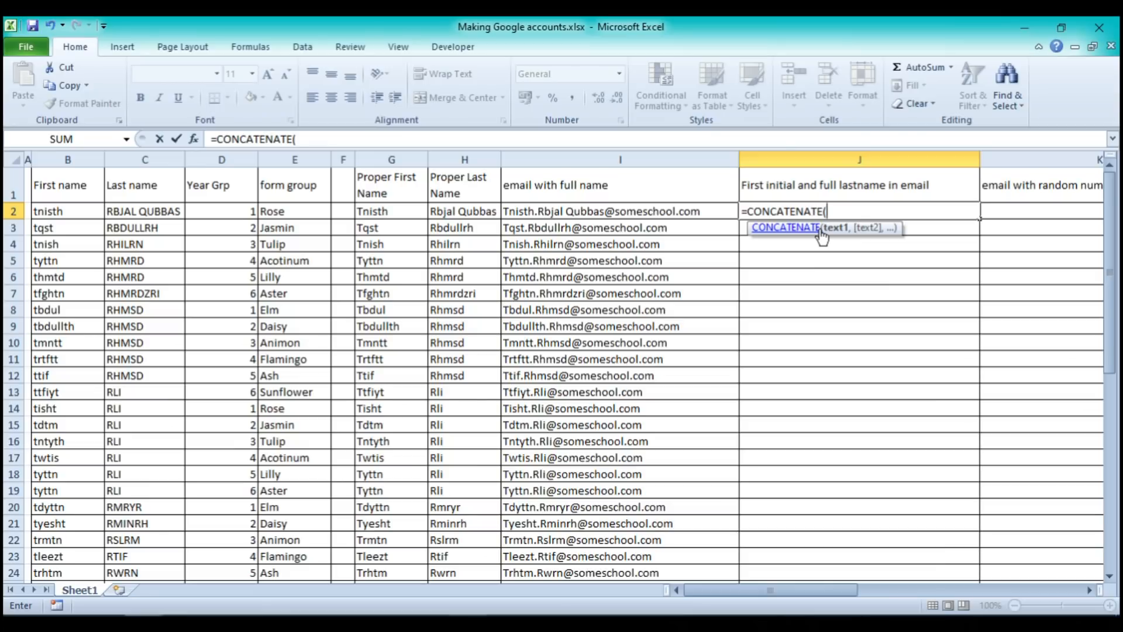
{"action": "type", "text": "left"}
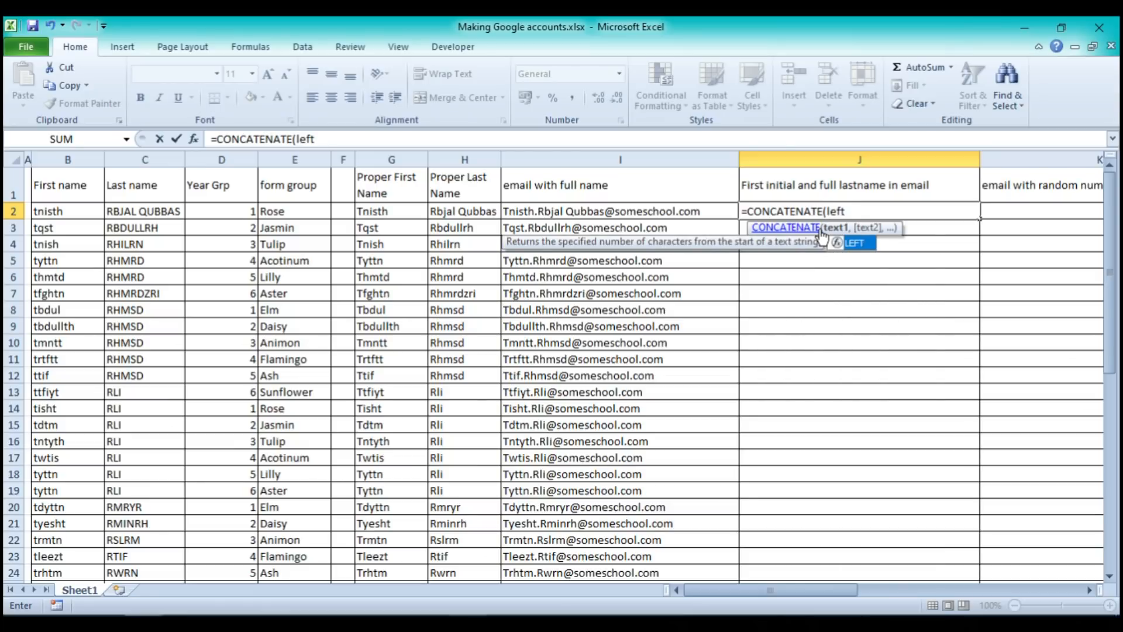
{"action": "double_click", "coordinate": [852, 243]}
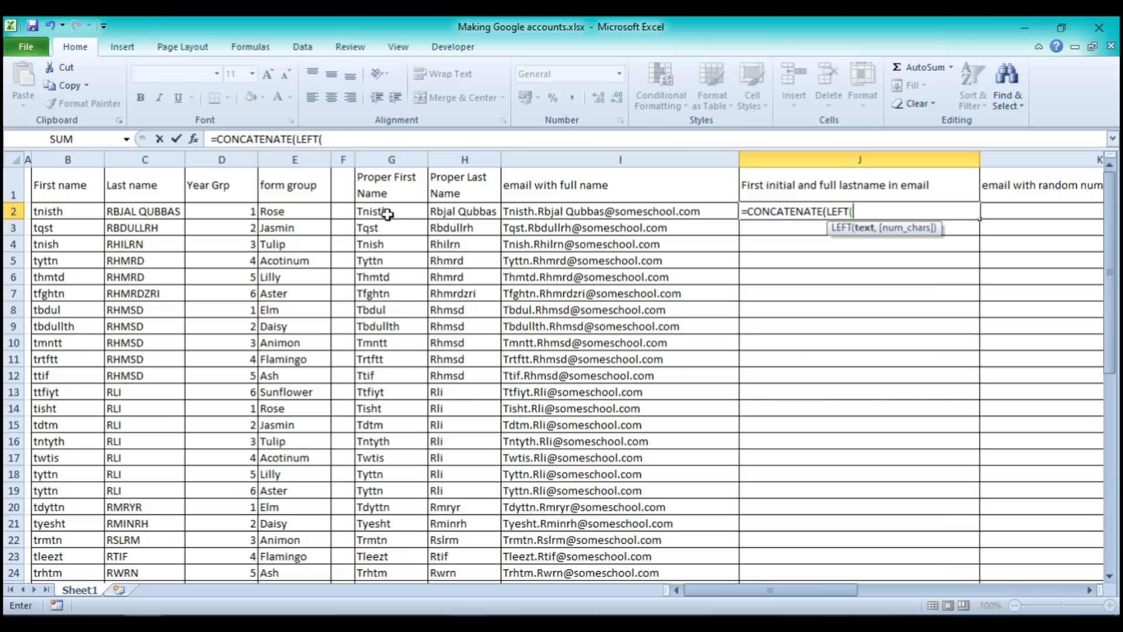
{"action": "left_click", "coordinate": [388, 214]}
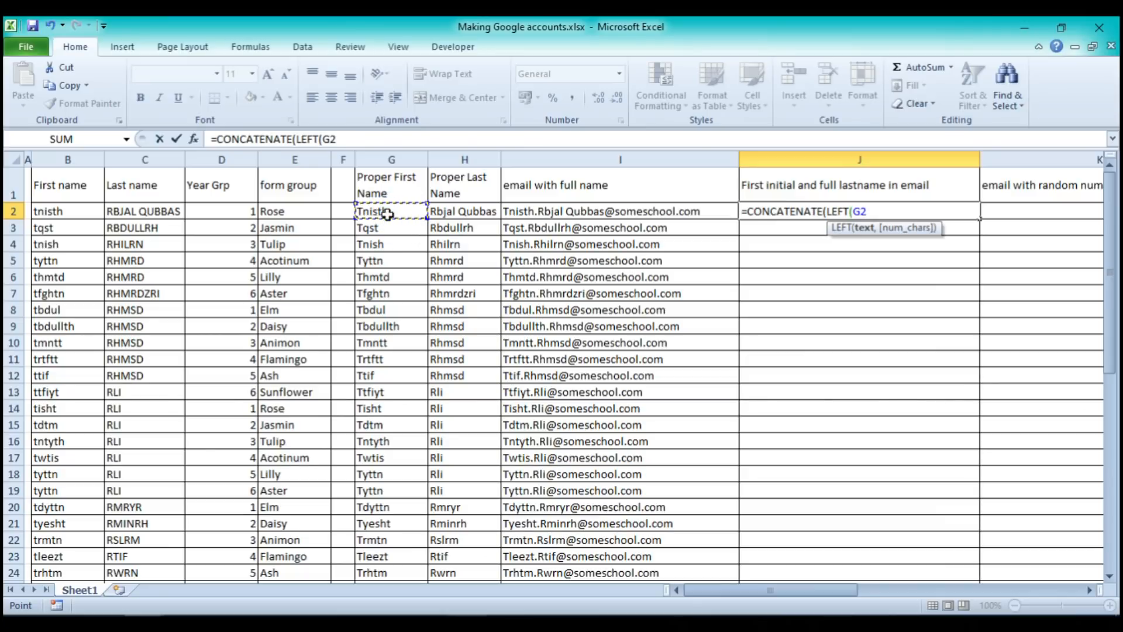
{"action": "type", "text": ",1"}
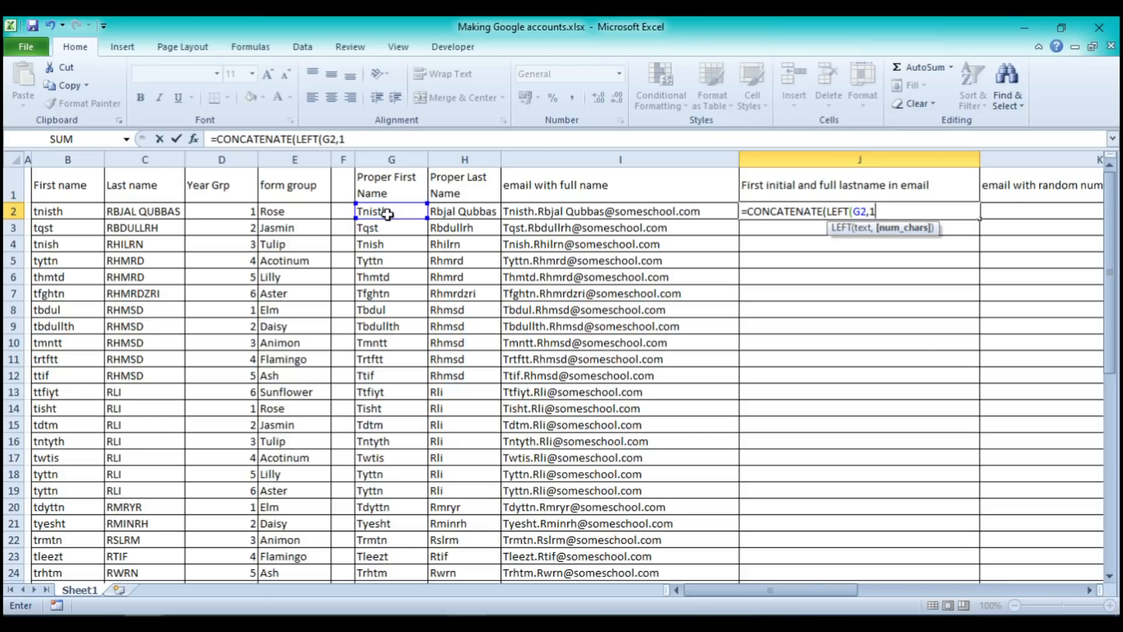
{"action": "type", "text": ")"}
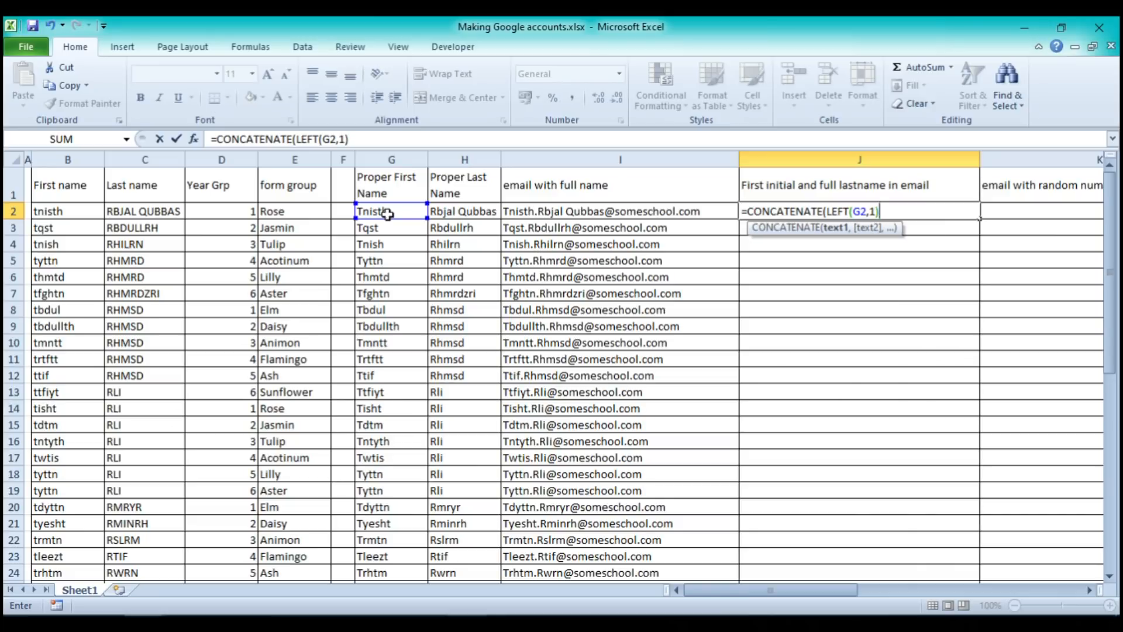
{"action": "type", "text": ","}
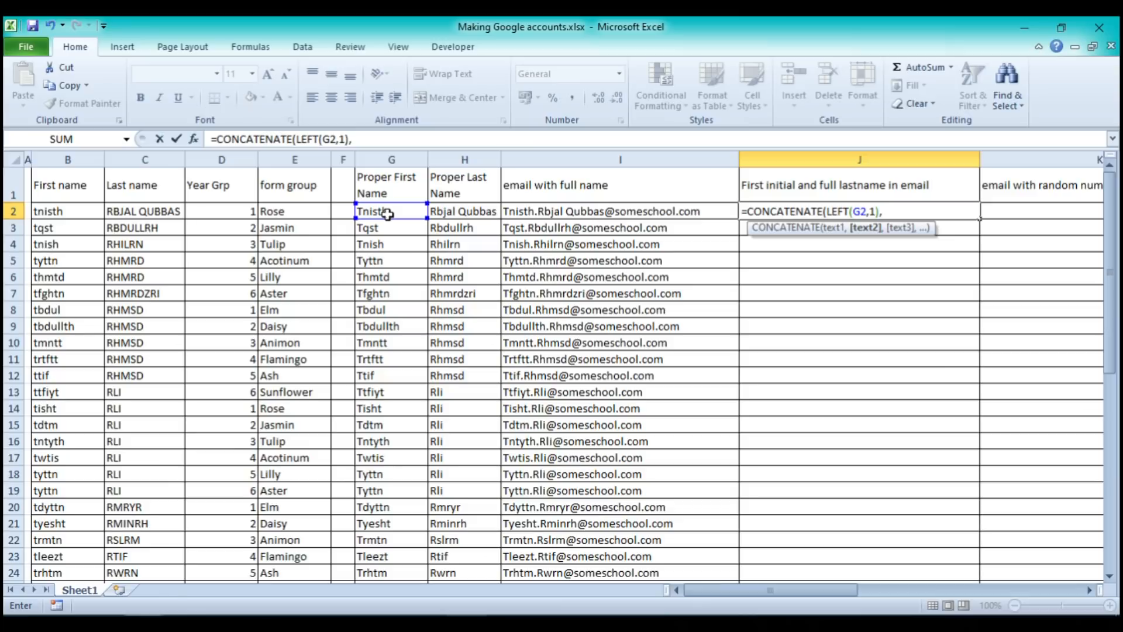
{"action": "type", "text": "\".\","}
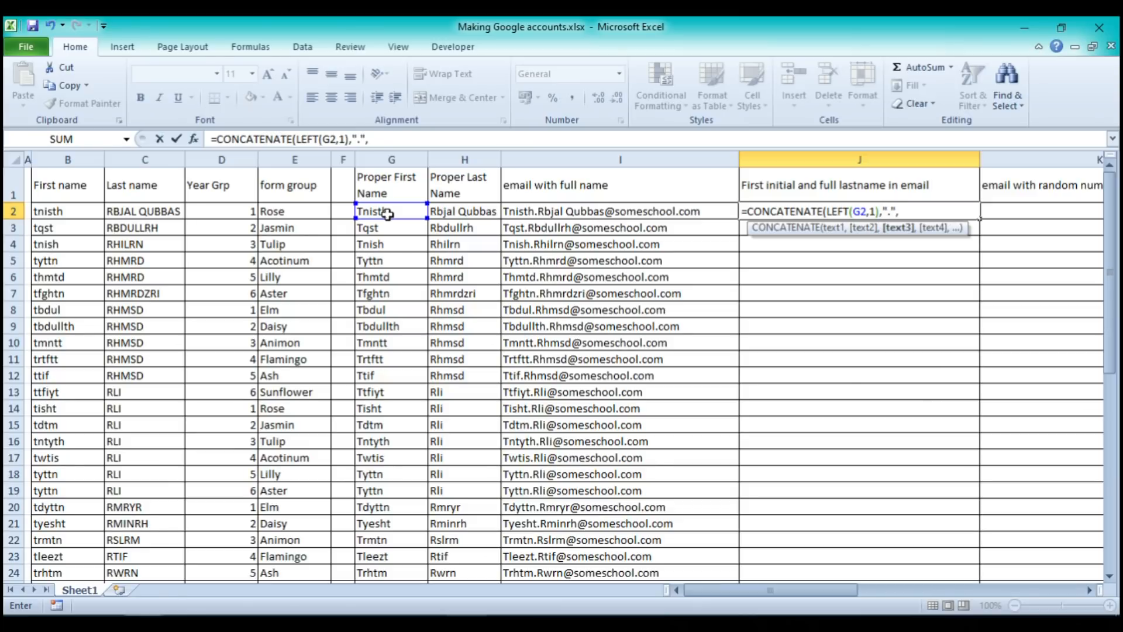
{"action": "left_click", "coordinate": [470, 212]}
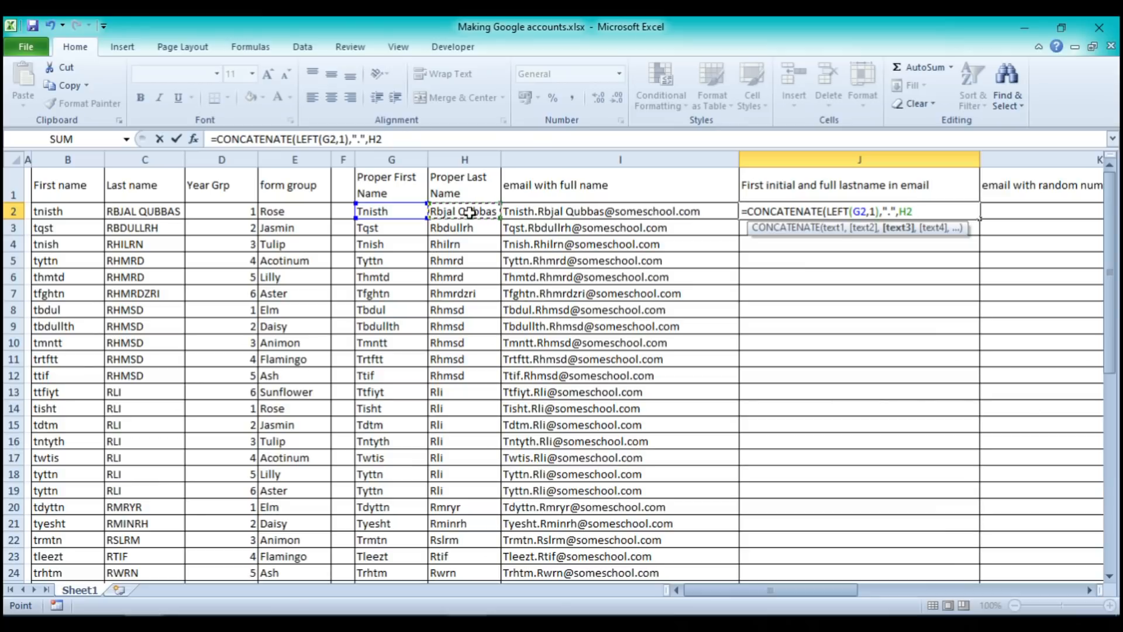
{"action": "type", "text": ","}
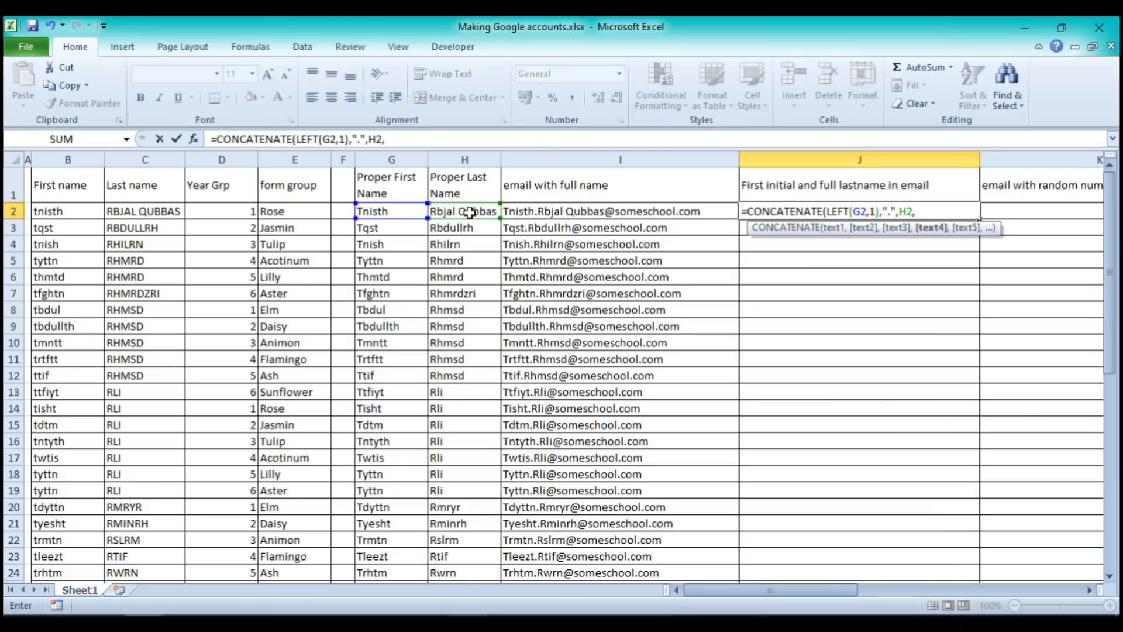
{"action": "type", "text": "\"@someschool"}
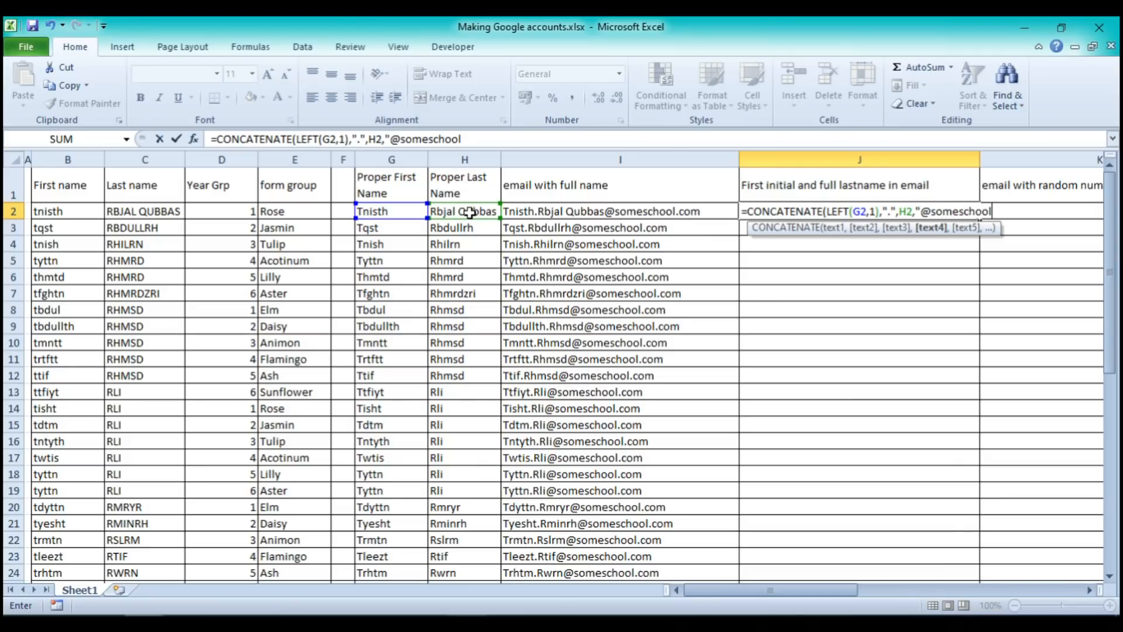
{"action": "type", "text": ".com\""}
{"action": "type", "text": ")"}
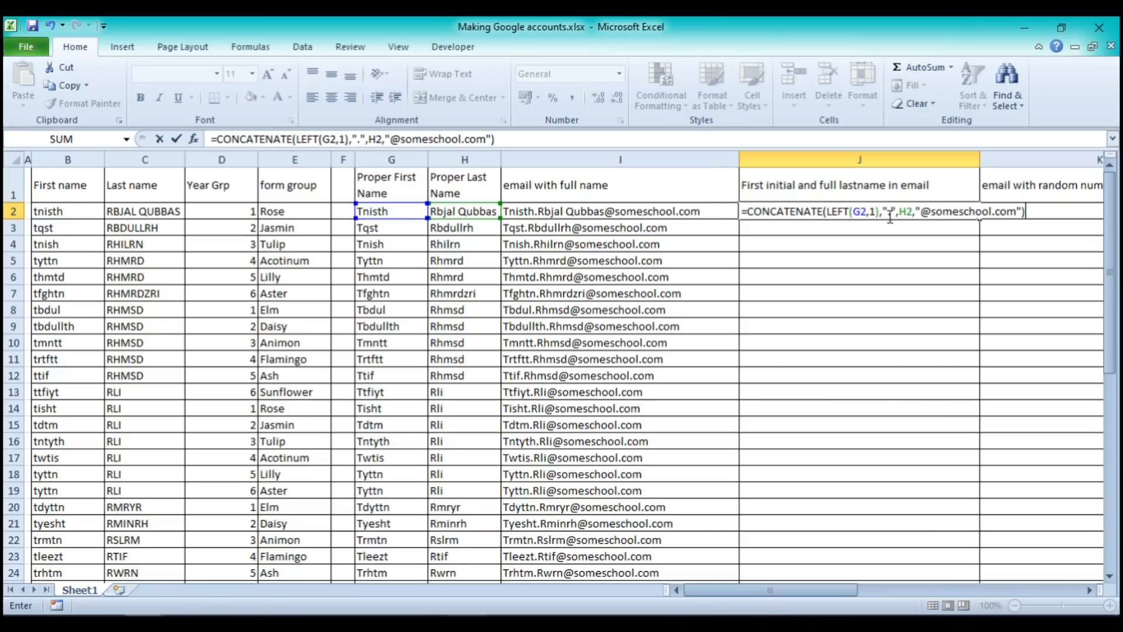
{"action": "key", "text": "Return"}
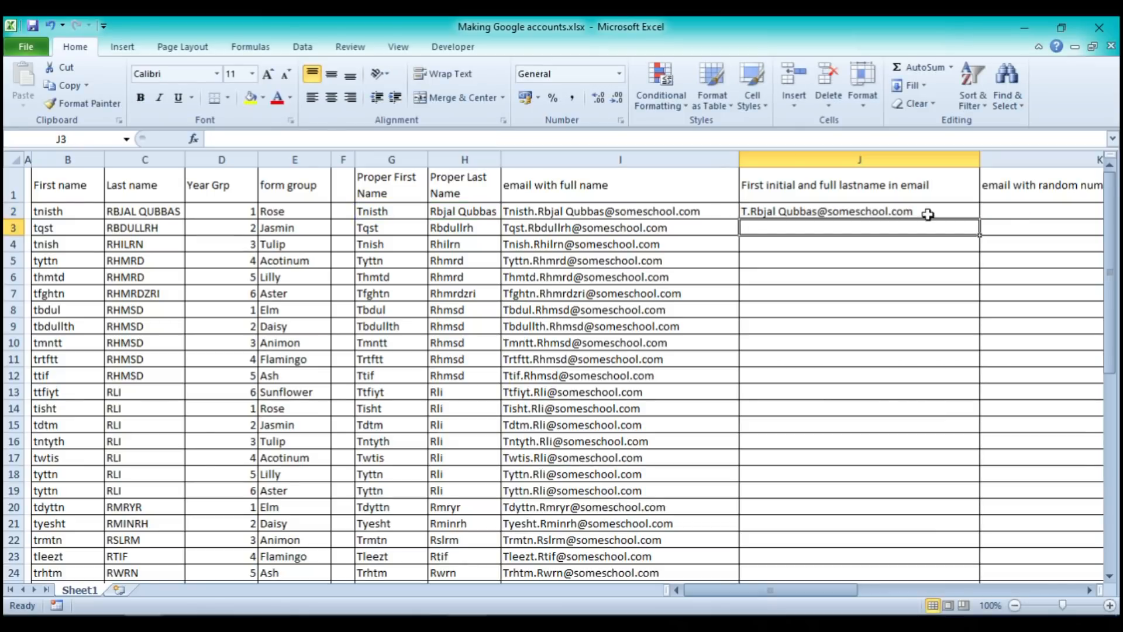
Fill the first-initial email formula from J2 down through J49, checking the copied formula in J3 on the way
{"action": "left_click", "coordinate": [802, 216]}
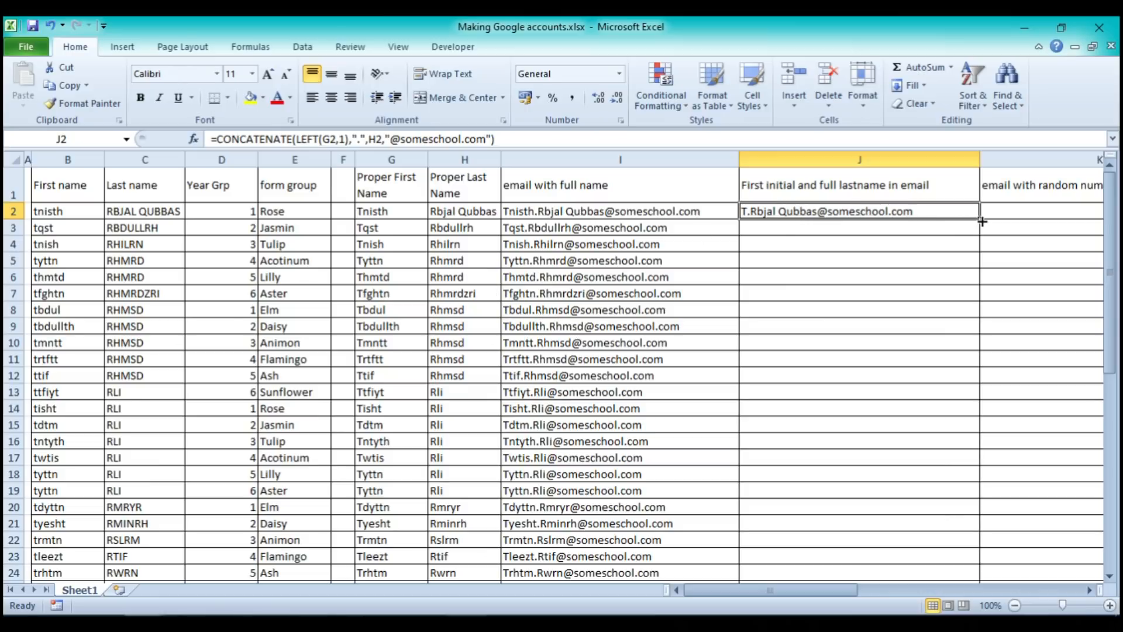
{"action": "left_click_drag", "start_coordinate": [980, 218], "coordinate": [981, 349]}
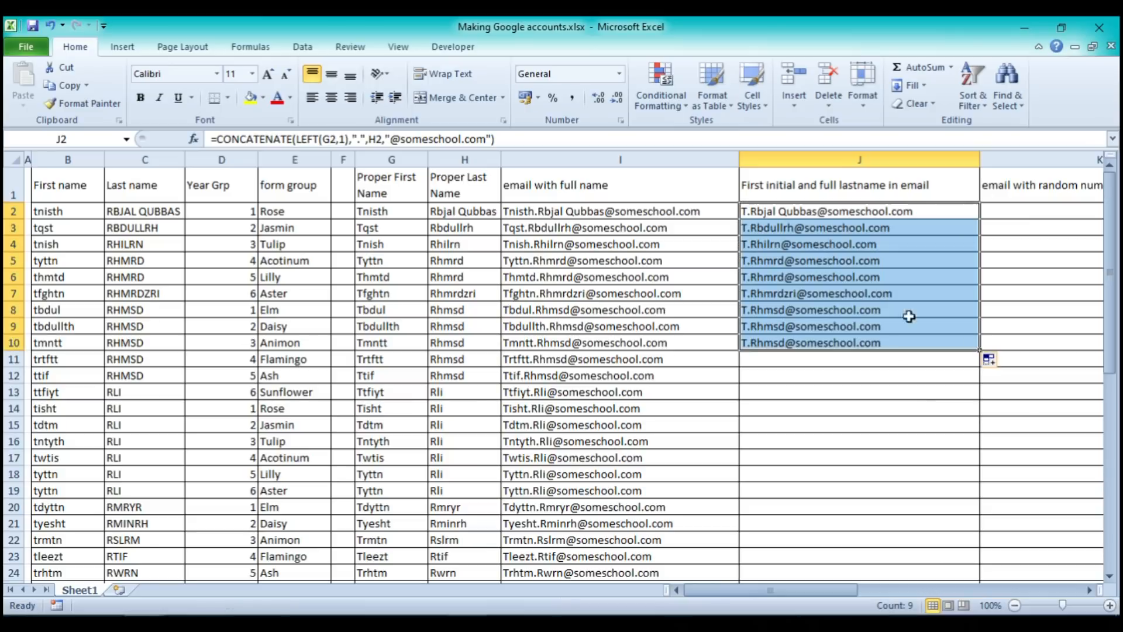
{"action": "left_click", "coordinate": [778, 233]}
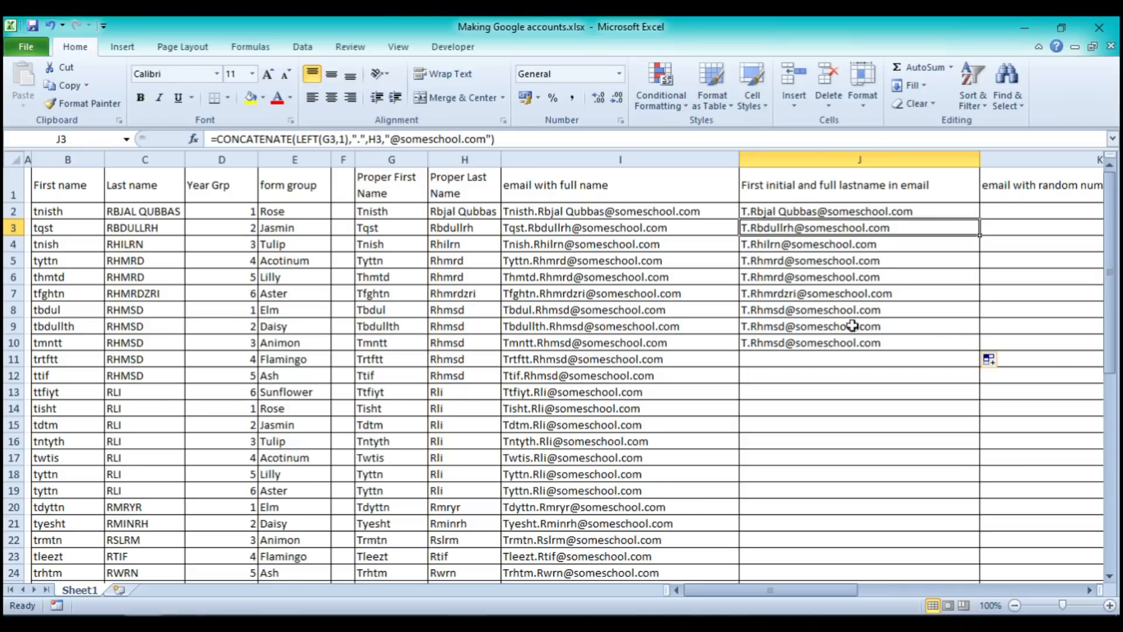
{"action": "left_click", "coordinate": [888, 342]}
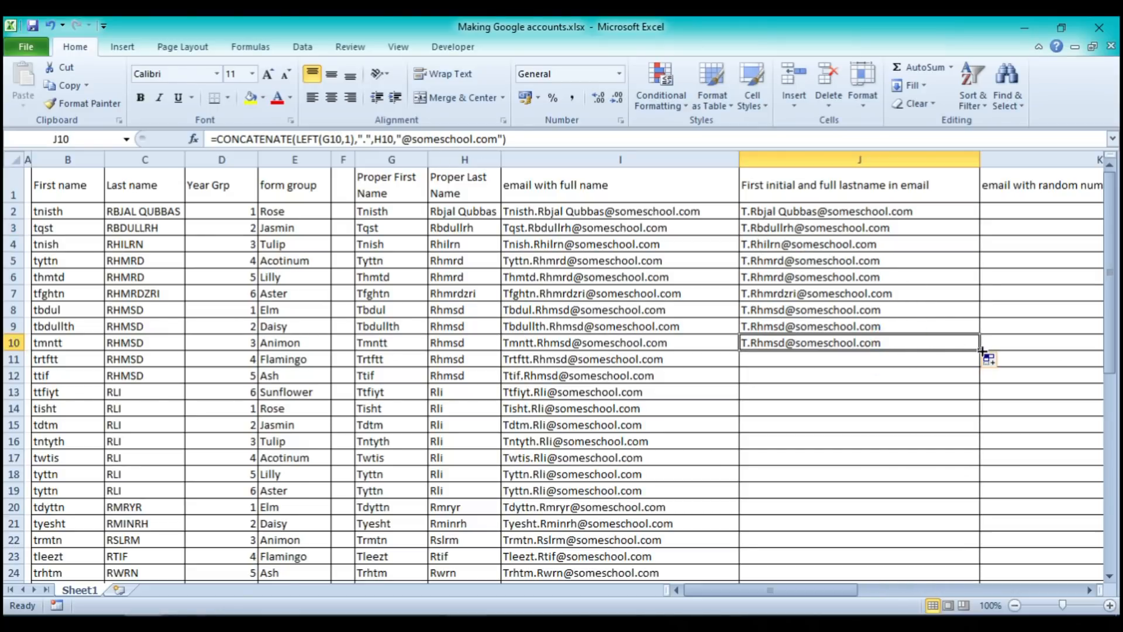
{"action": "left_click_drag", "start_coordinate": [980, 351], "coordinate": [980, 595]}
{"action": "left_click_drag", "start_coordinate": [980, 595], "coordinate": [976, 565]}
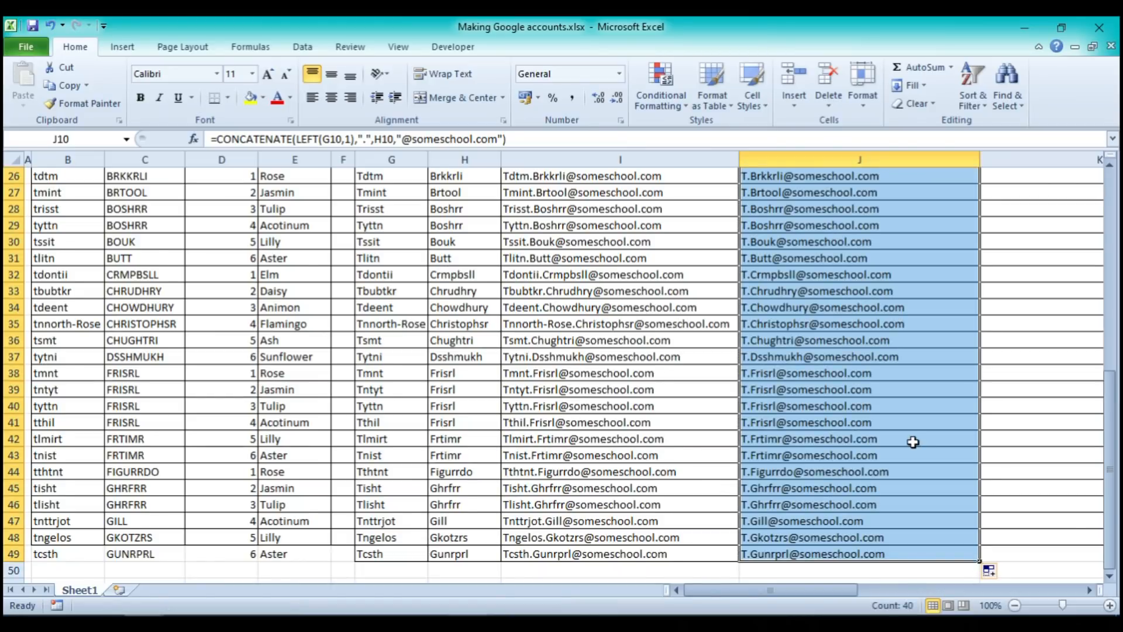
{"action": "scroll", "coordinate": [913, 442], "scroll_direction": "up", "scroll_amount": 9}
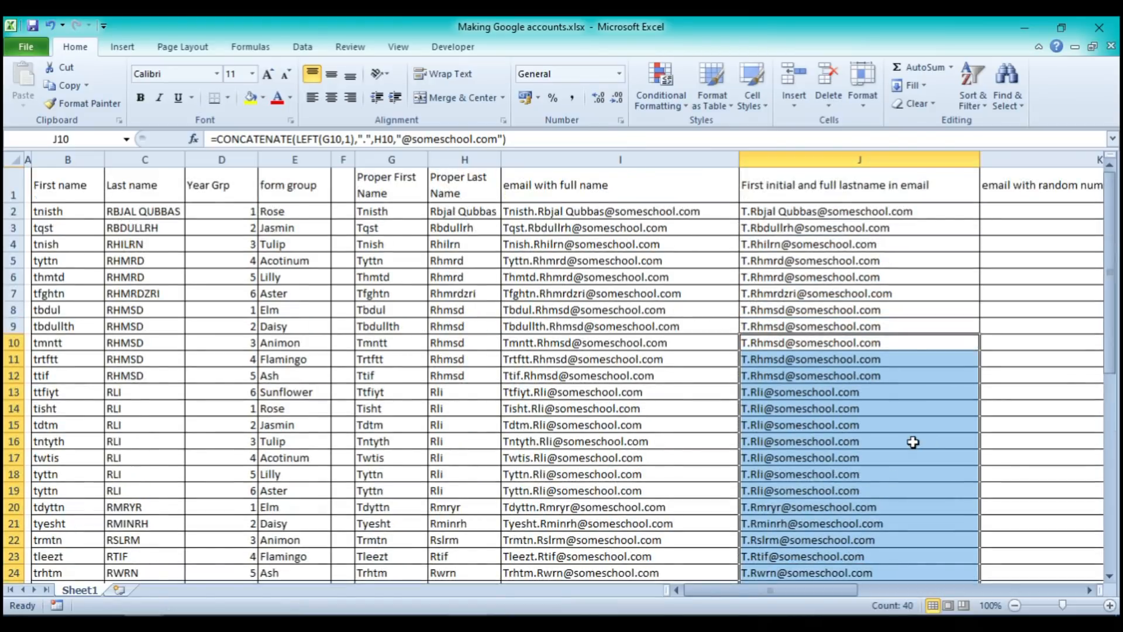
Check the first-name cells G2 and B2, and change the LEFT reference in J2's formula to B2
{"action": "left_click", "coordinate": [752, 210]}
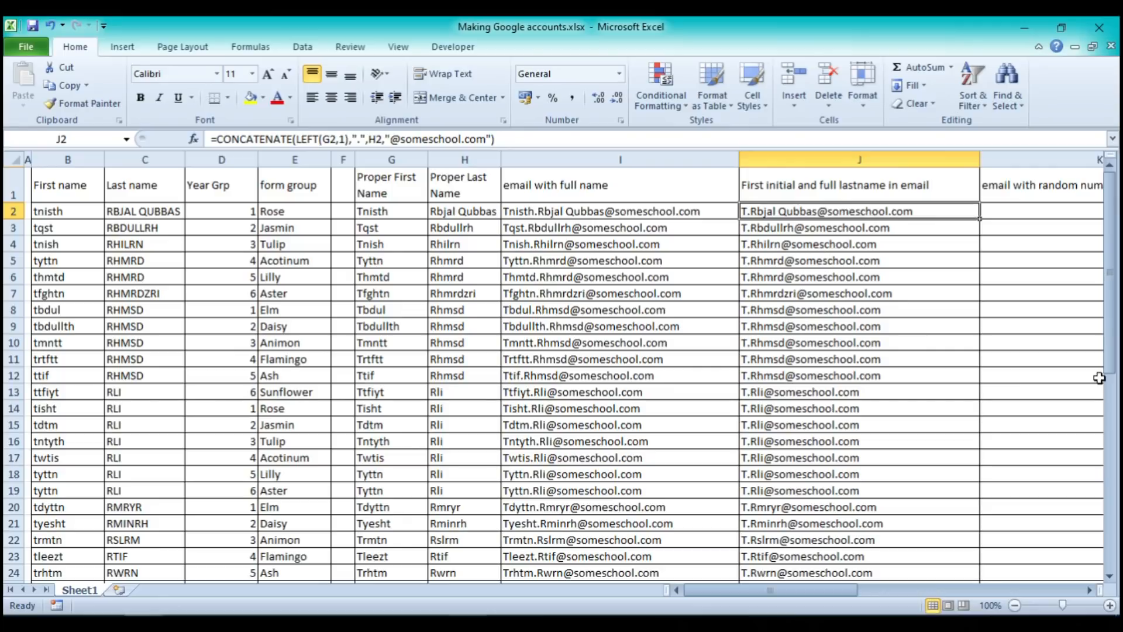
{"action": "left_click", "coordinate": [560, 19]}
{"action": "left_click", "coordinate": [795, 209]}
{"action": "left_click", "coordinate": [380, 214]}
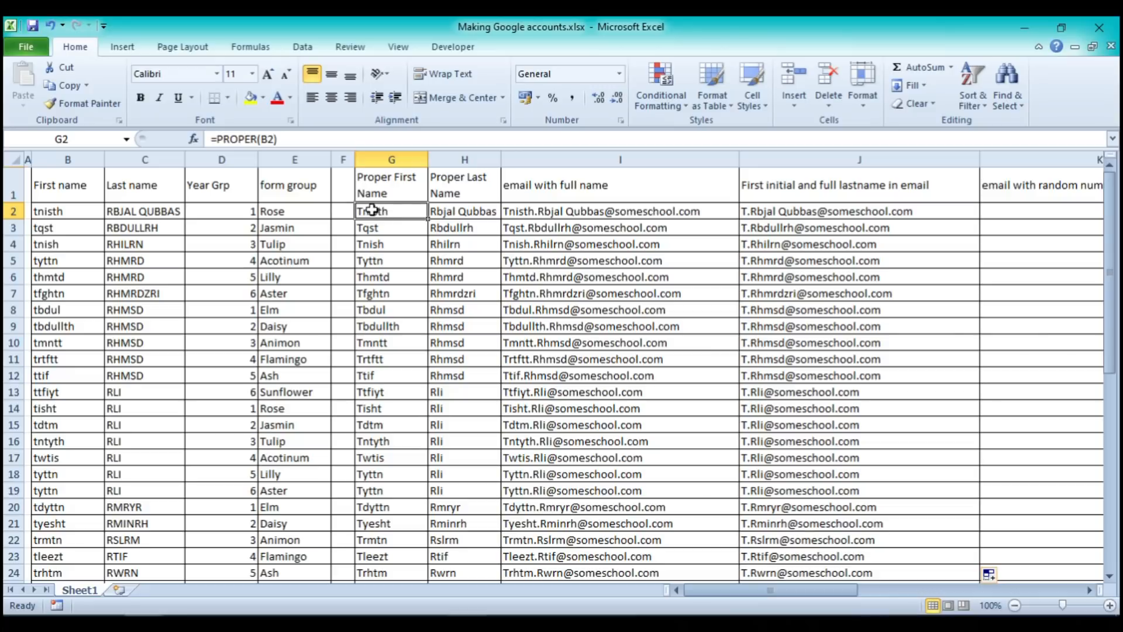
{"action": "left_click", "coordinate": [91, 211]}
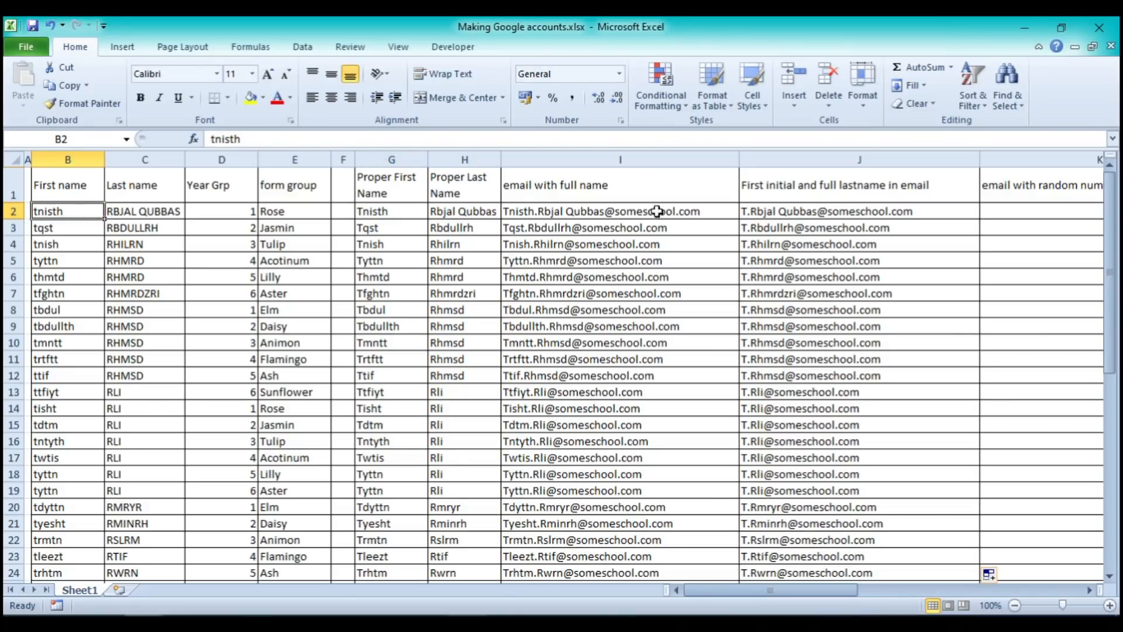
{"action": "left_click", "coordinate": [809, 211]}
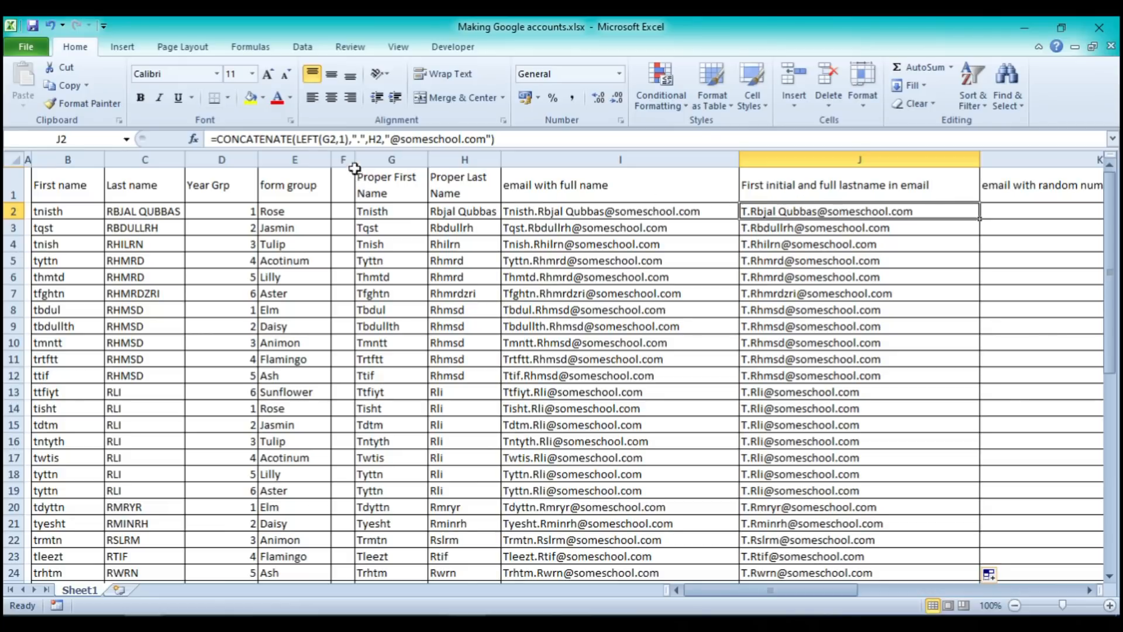
{"action": "left_click", "coordinate": [326, 139]}
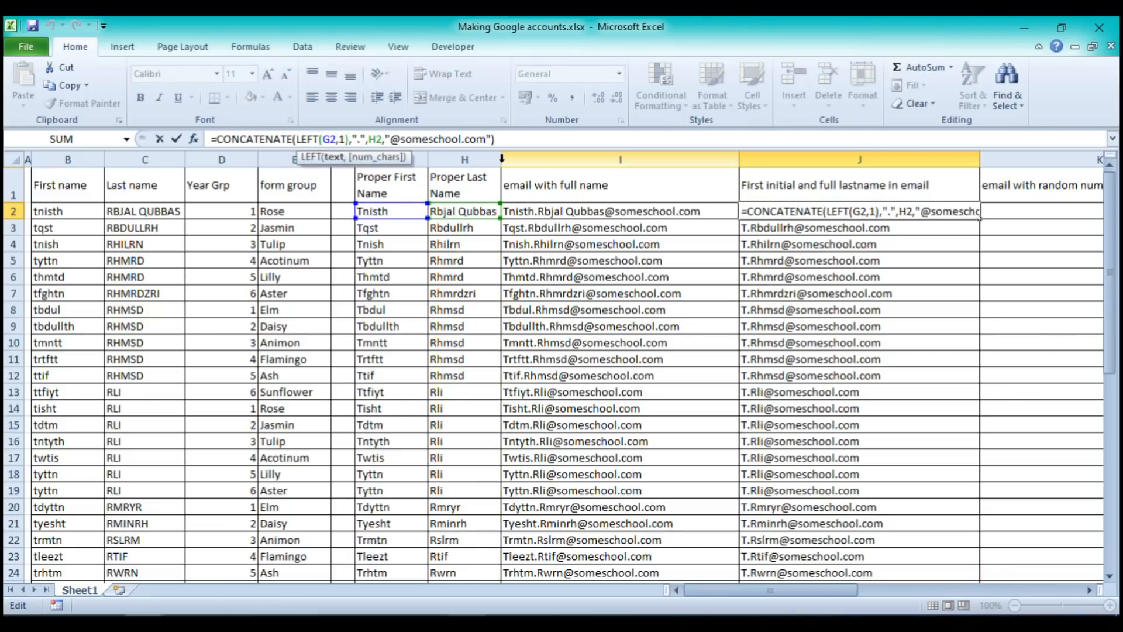
{"action": "key", "text": "Delete"}
{"action": "type", "text": "B"}
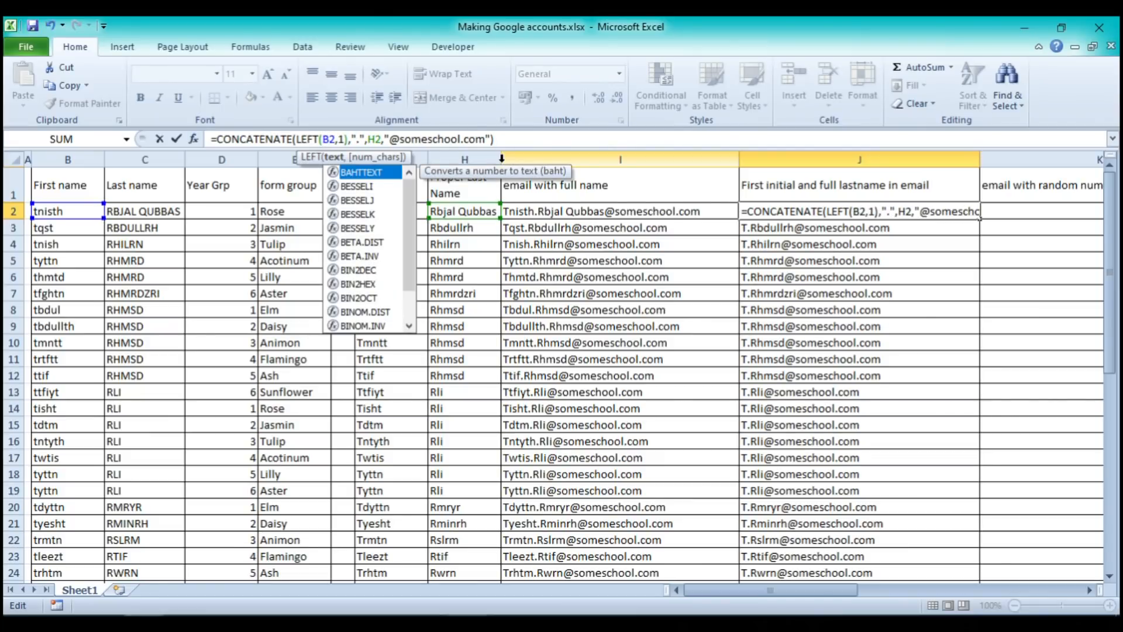
{"action": "key", "text": "Return"}
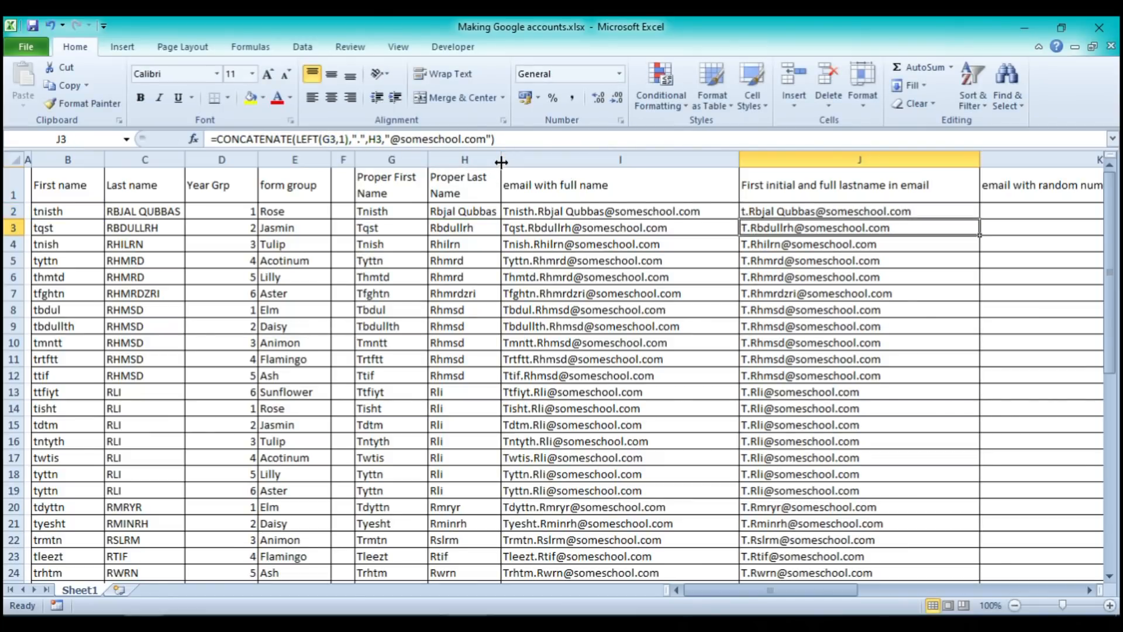
Change the LEFT reference in J2's formula back to the proper first name in G2
{"action": "left_click", "coordinate": [763, 213]}
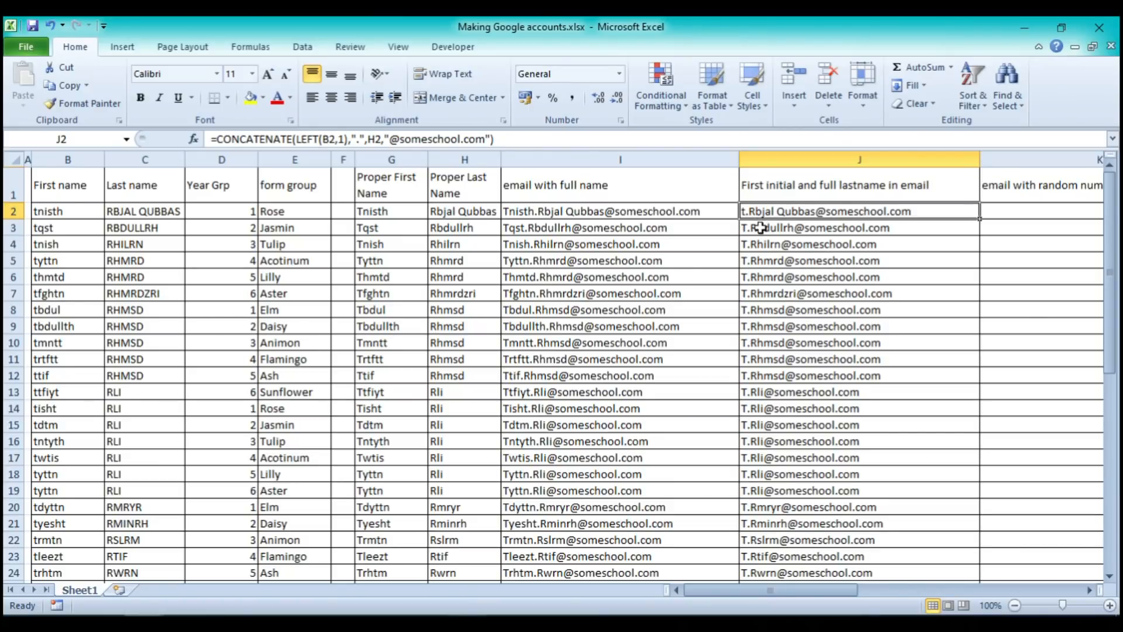
{"action": "left_click", "coordinate": [328, 139]}
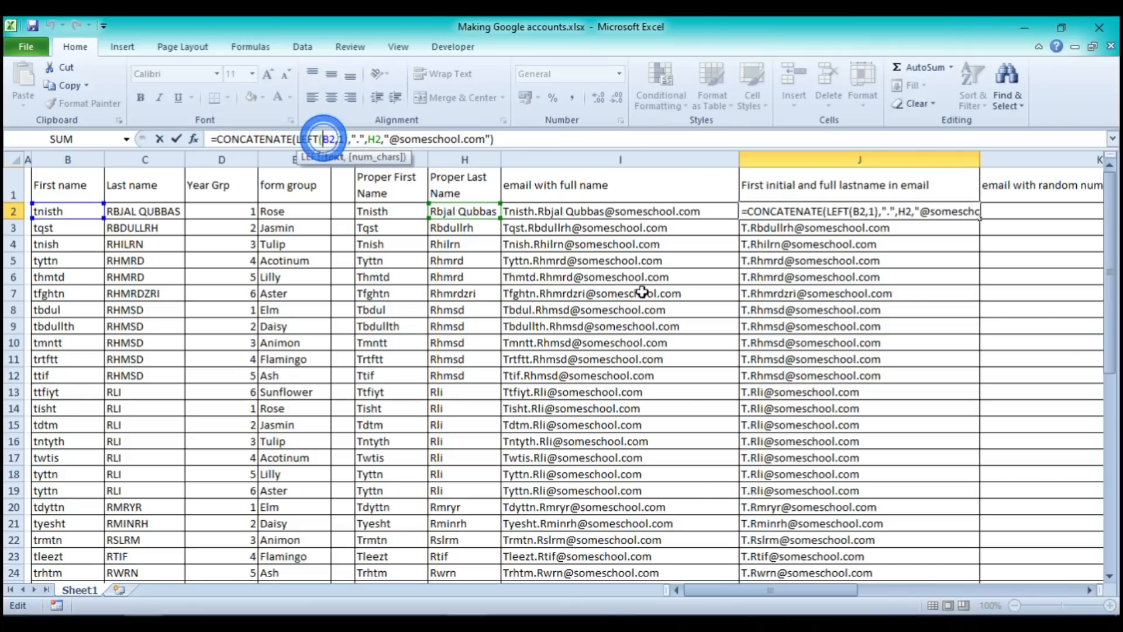
{"action": "key", "text": "BackSpace"}
{"action": "type", "text": "G"}
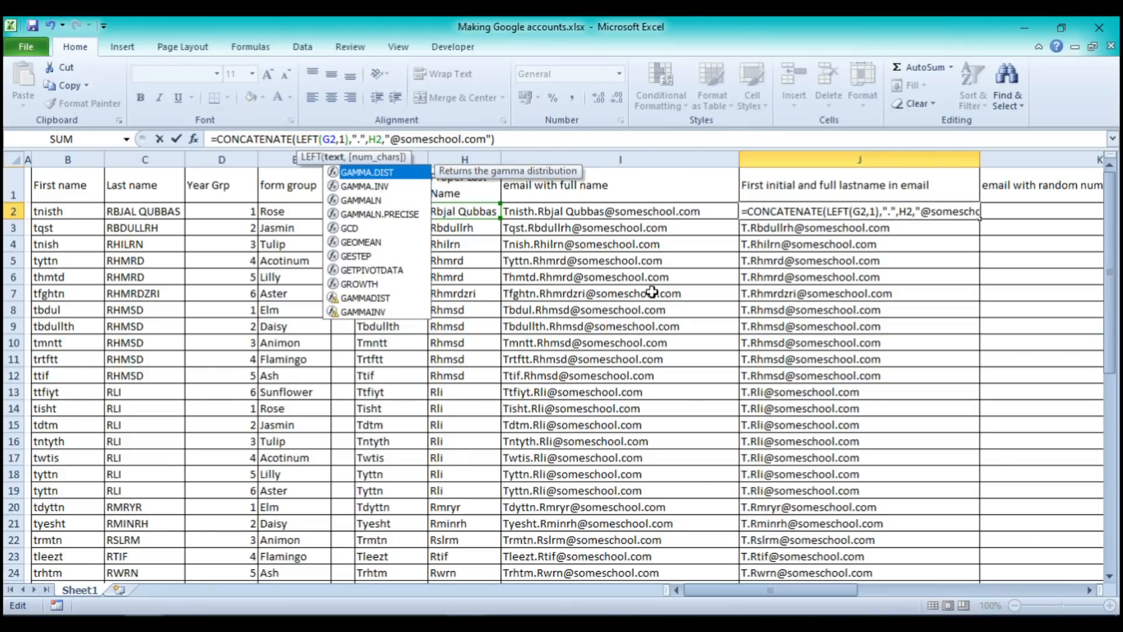
{"action": "key", "text": "Return"}
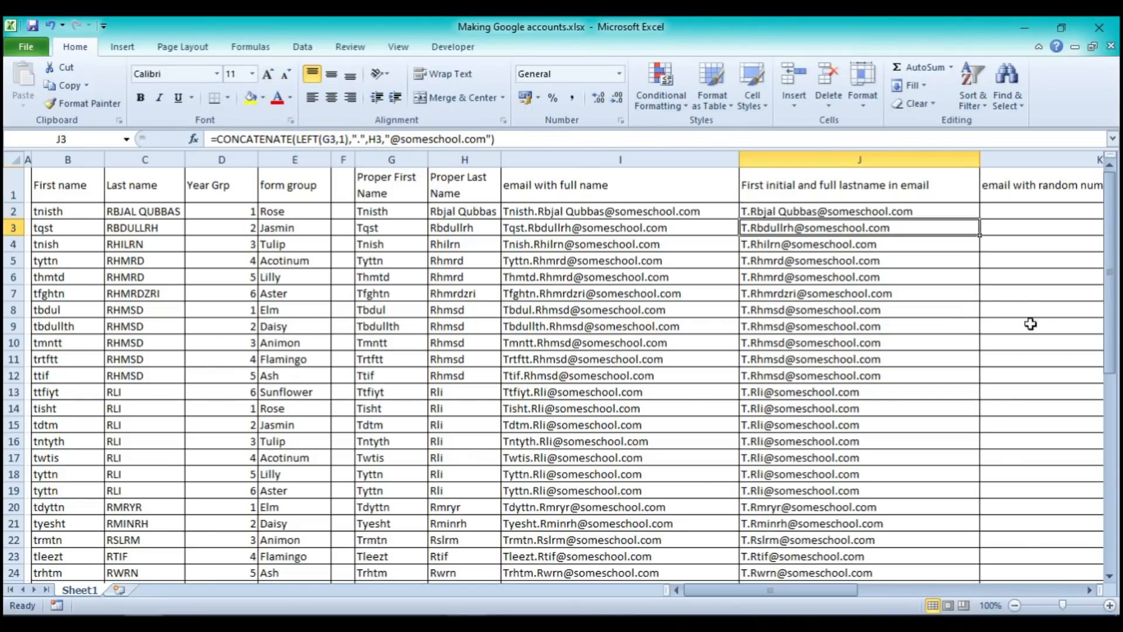
Wrap LEFT(G2,1) in J2's formula in the LOWER function to make the first initial lowercase
{"action": "left_click", "coordinate": [784, 210]}
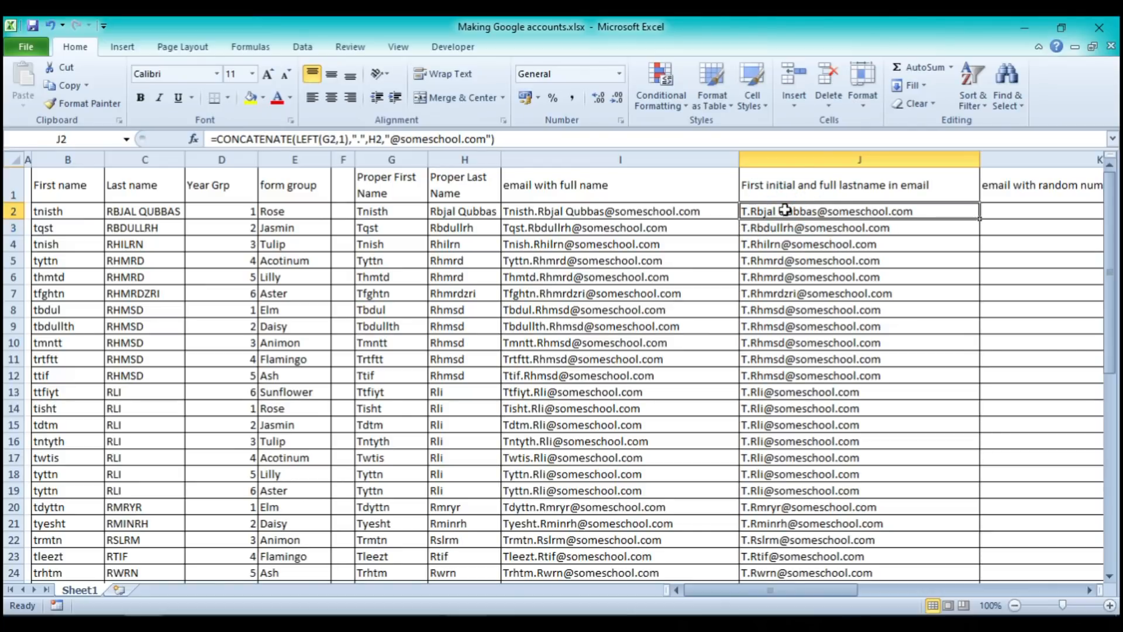
{"action": "left_click", "coordinate": [303, 139]}
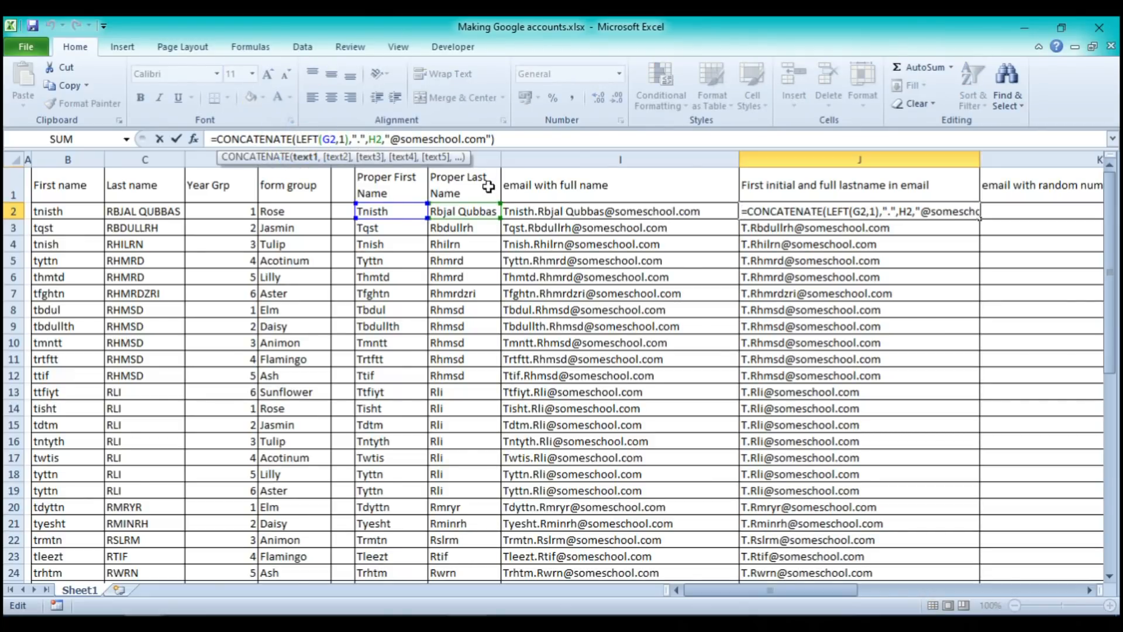
{"action": "type", "text": "LO"}
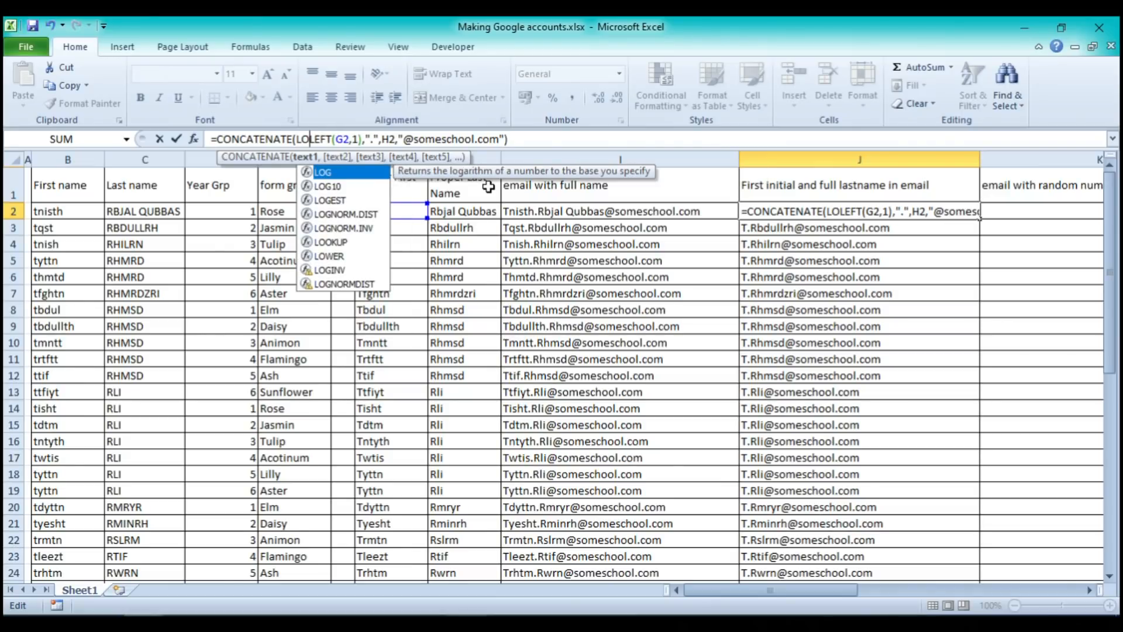
{"action": "key", "text": "BackSpace"}
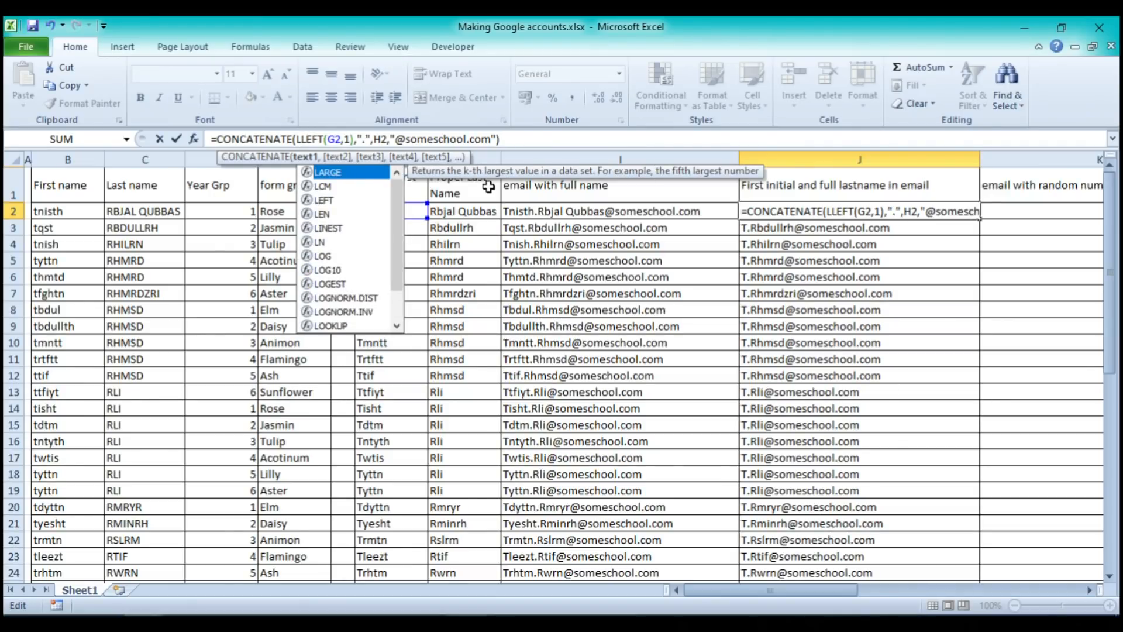
{"action": "type", "text": "ower"}
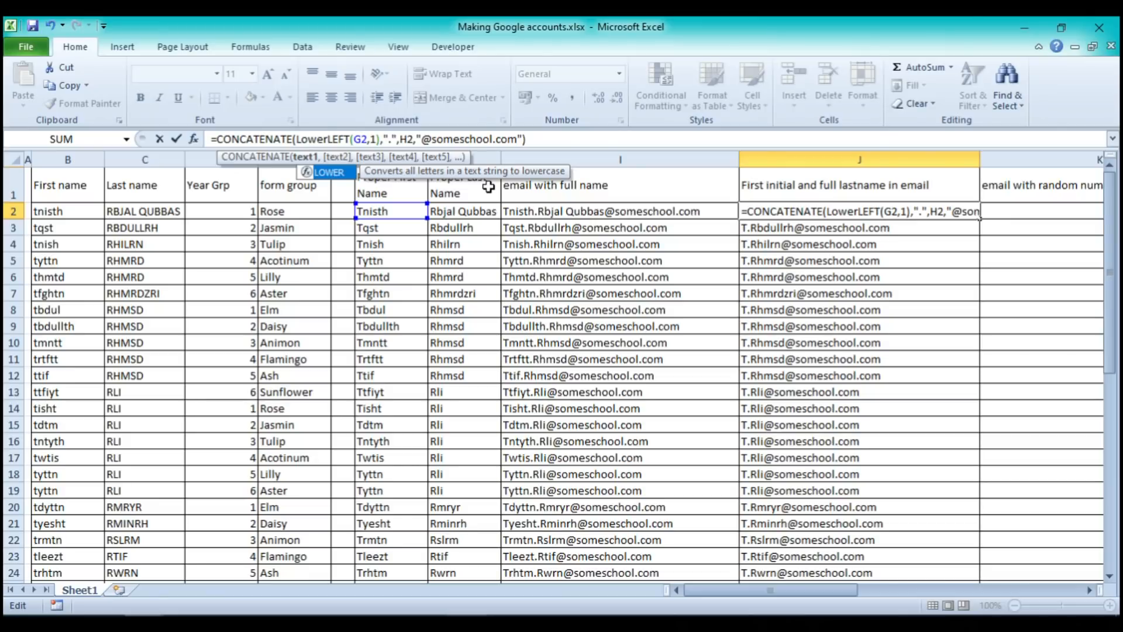
{"action": "double_click", "coordinate": [327, 172]}
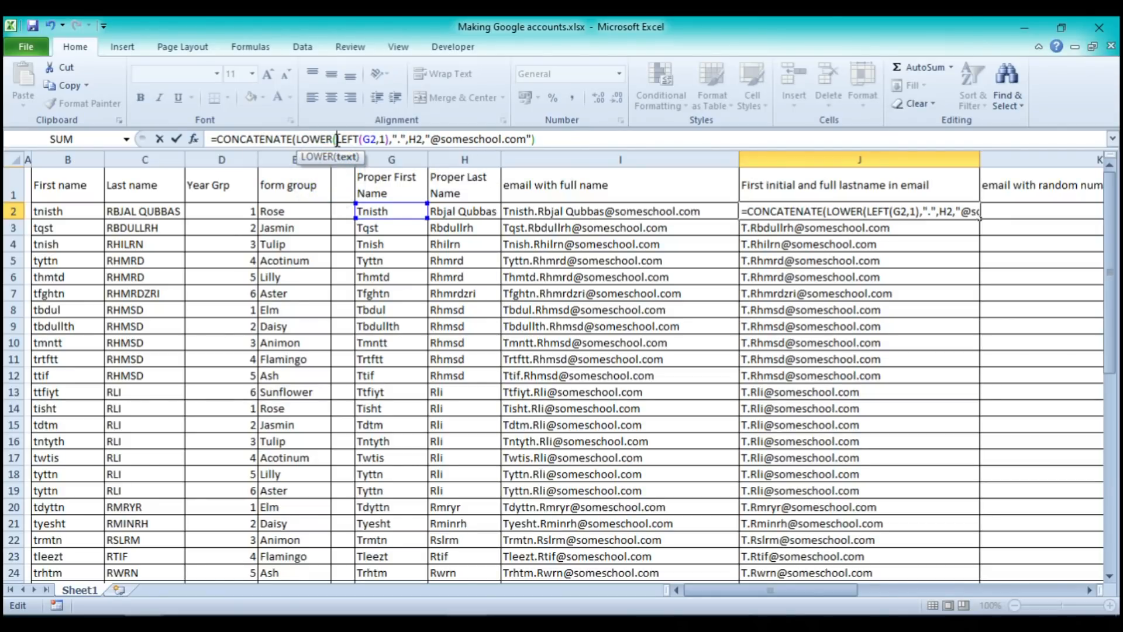
{"action": "left_click", "coordinate": [389, 141]}
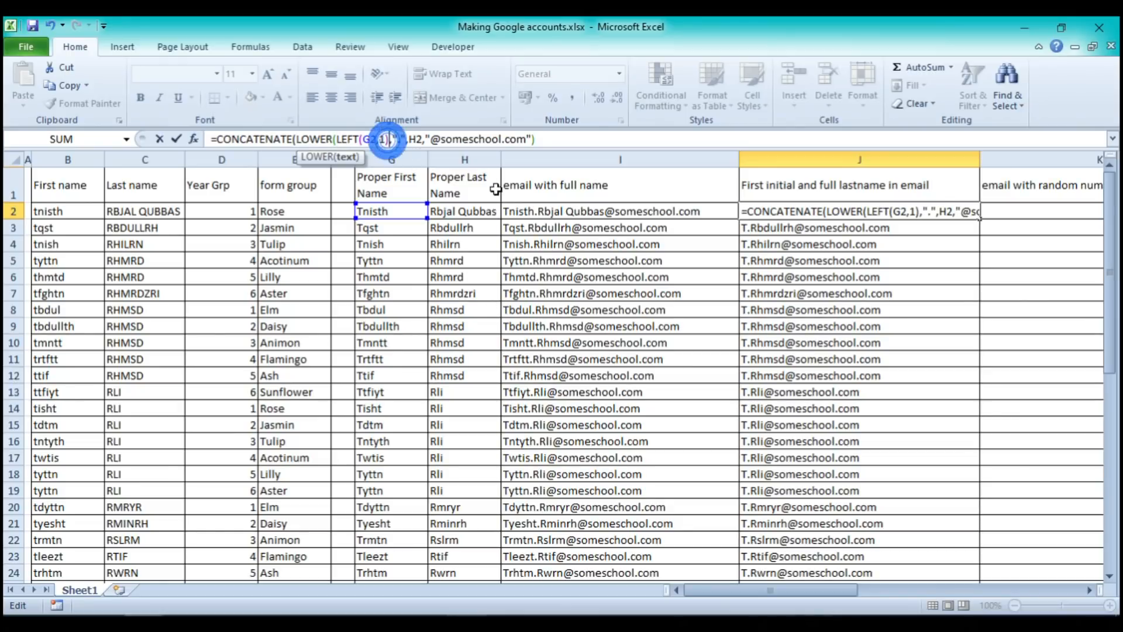
{"action": "type", "text": ")"}
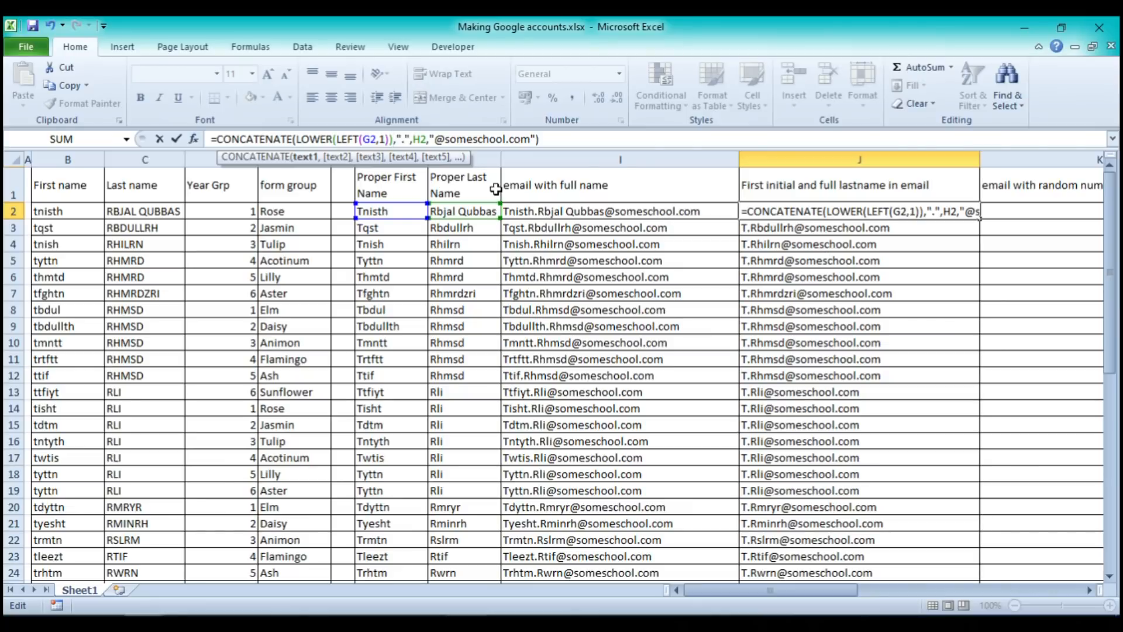
{"action": "key", "text": "Return"}
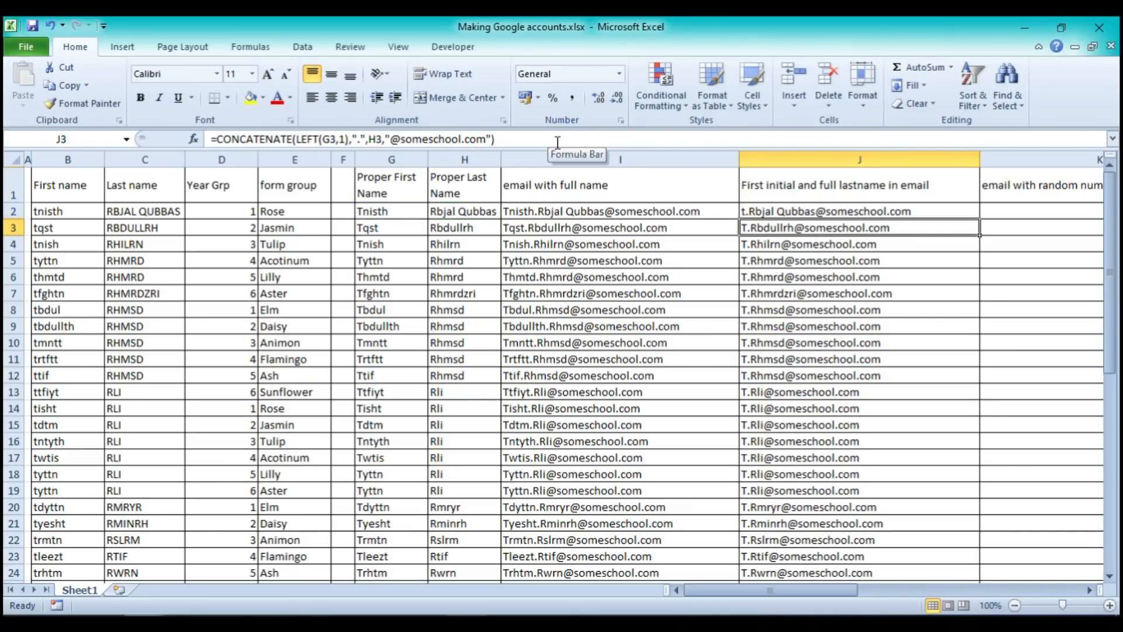
Fill the lowercase-initial email formula from J2 down to J49 and check the copied formula in J4
{"action": "left_click", "coordinate": [763, 212]}
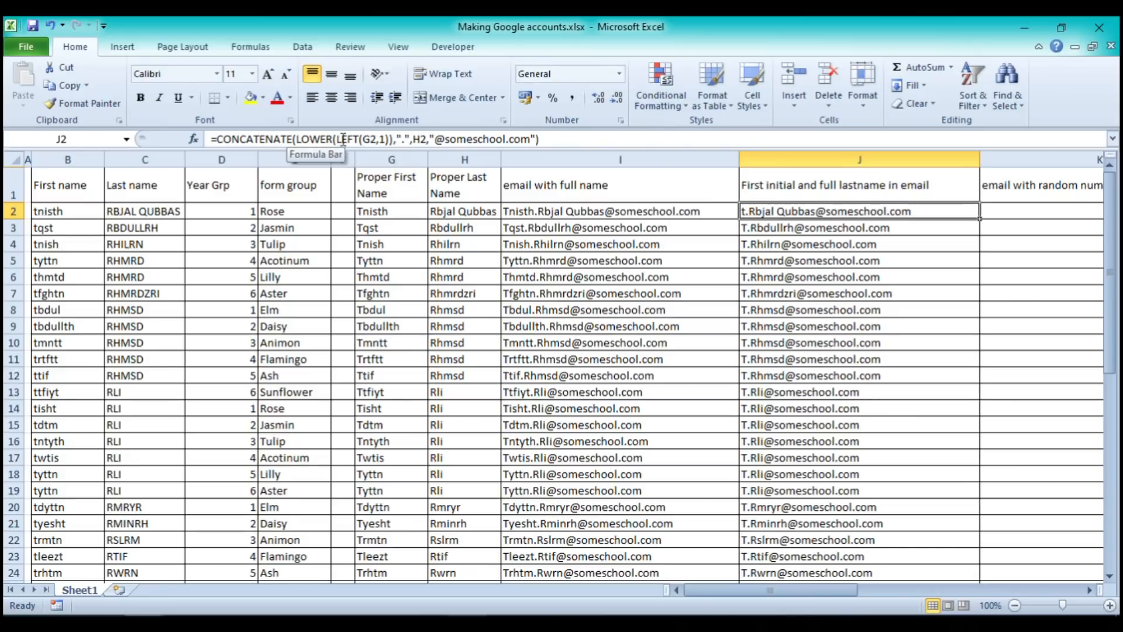
{"action": "left_click", "coordinate": [979, 218]}
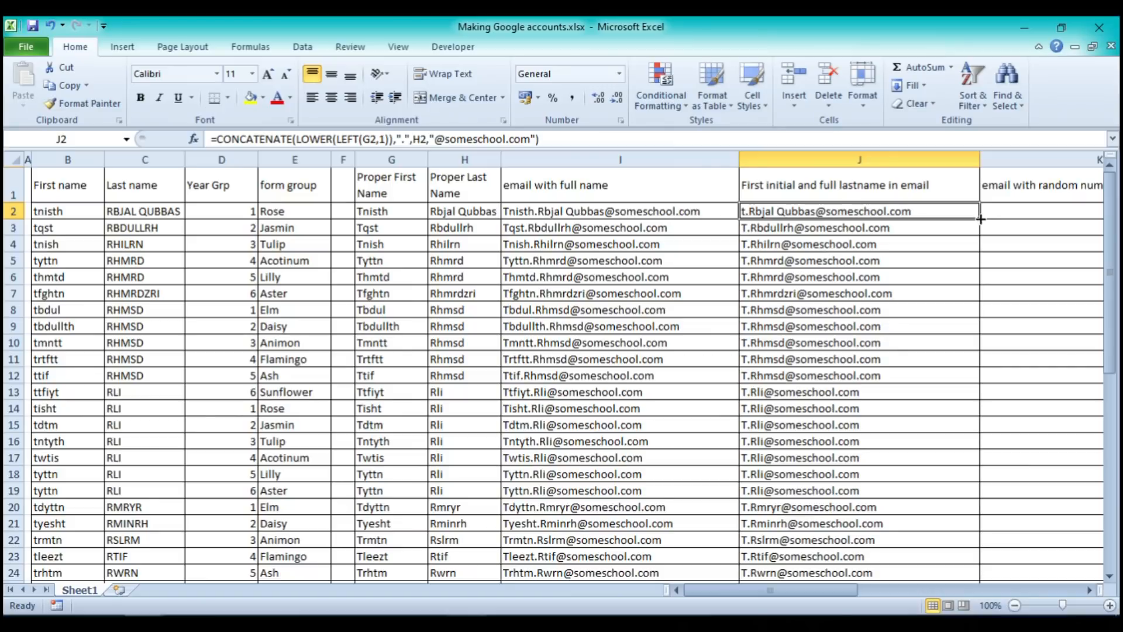
{"action": "left_click_drag", "start_coordinate": [980, 219], "coordinate": [982, 563]}
{"action": "scroll", "coordinate": [964, 506], "scroll_direction": "down", "scroll_amount": 6}
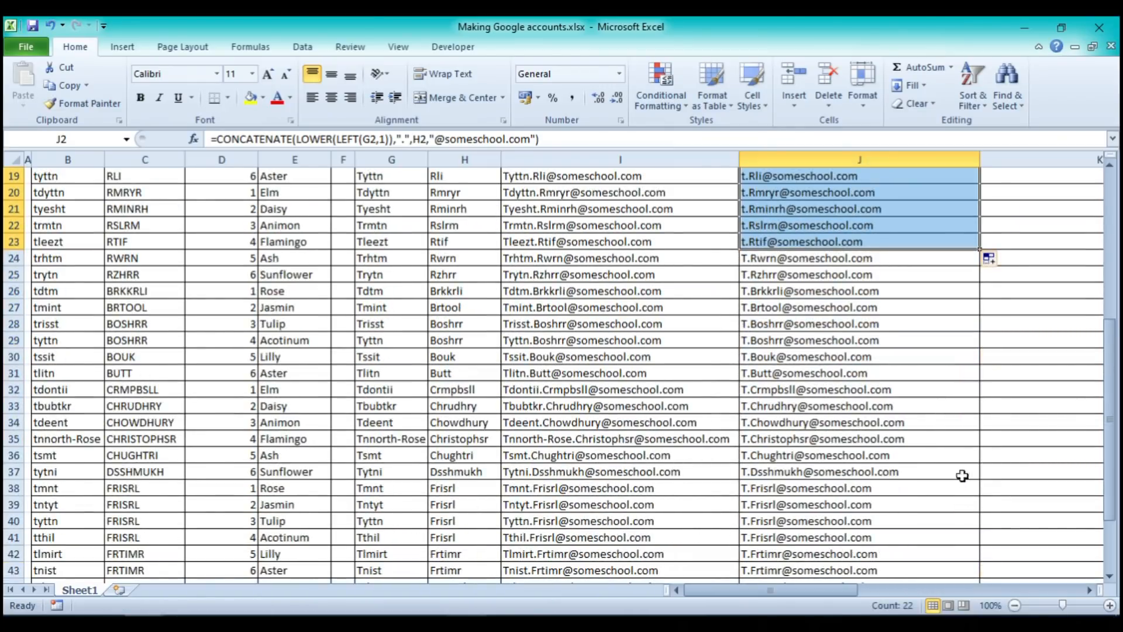
{"action": "left_click_drag", "start_coordinate": [980, 249], "coordinate": [982, 563]}
{"action": "scroll", "coordinate": [935, 509], "scroll_direction": "up", "scroll_amount": 8}
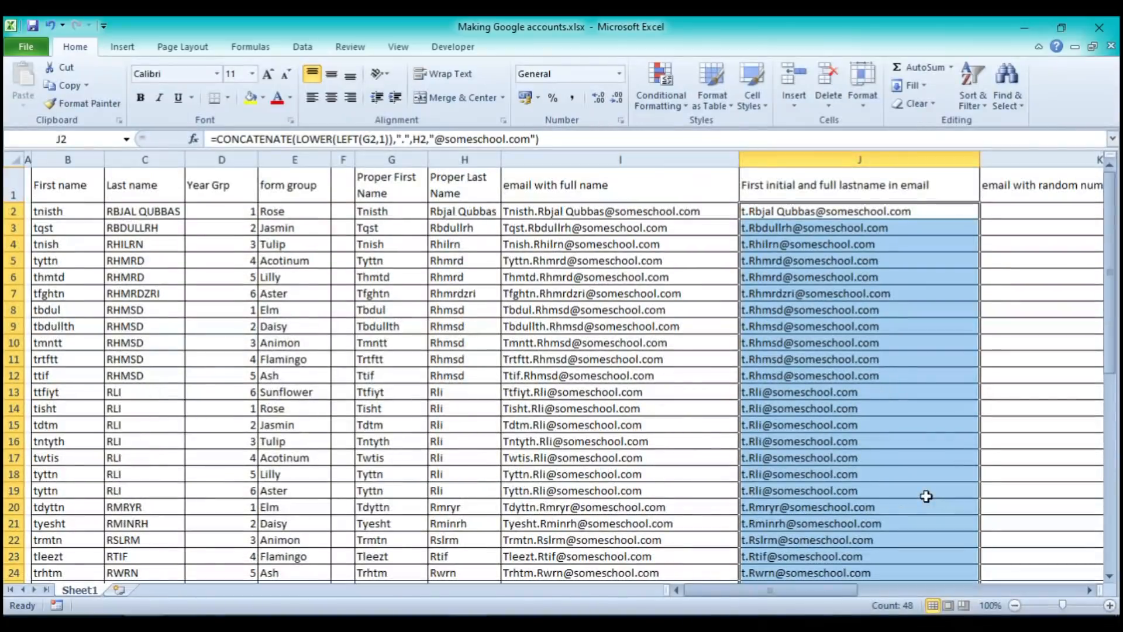
{"action": "left_click", "coordinate": [754, 211]}
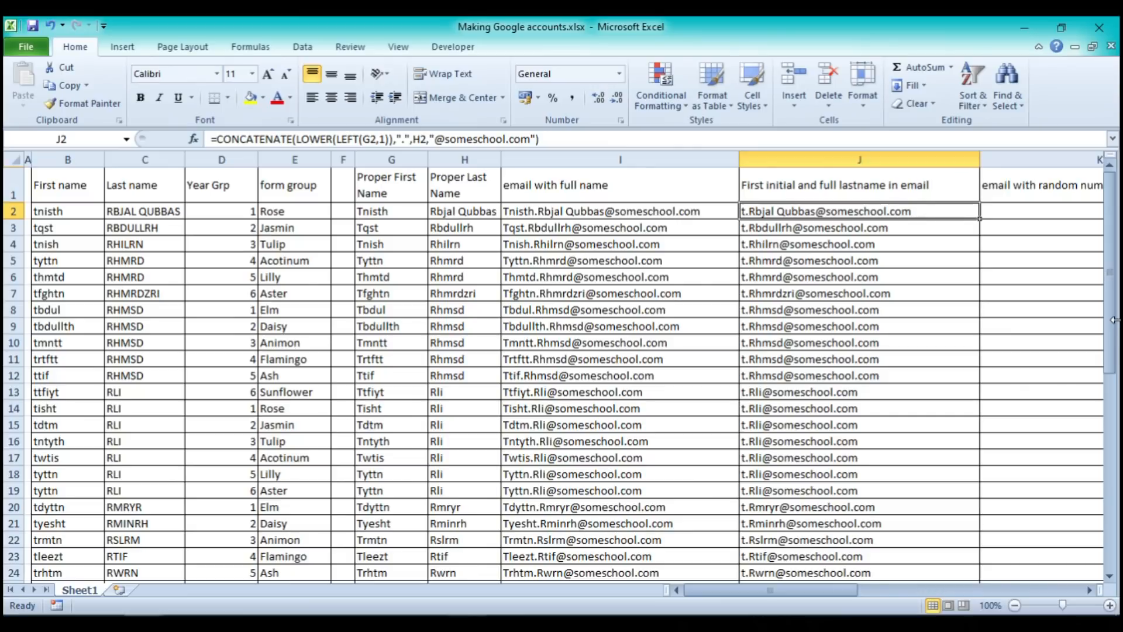
{"action": "left_click", "coordinate": [765, 245]}
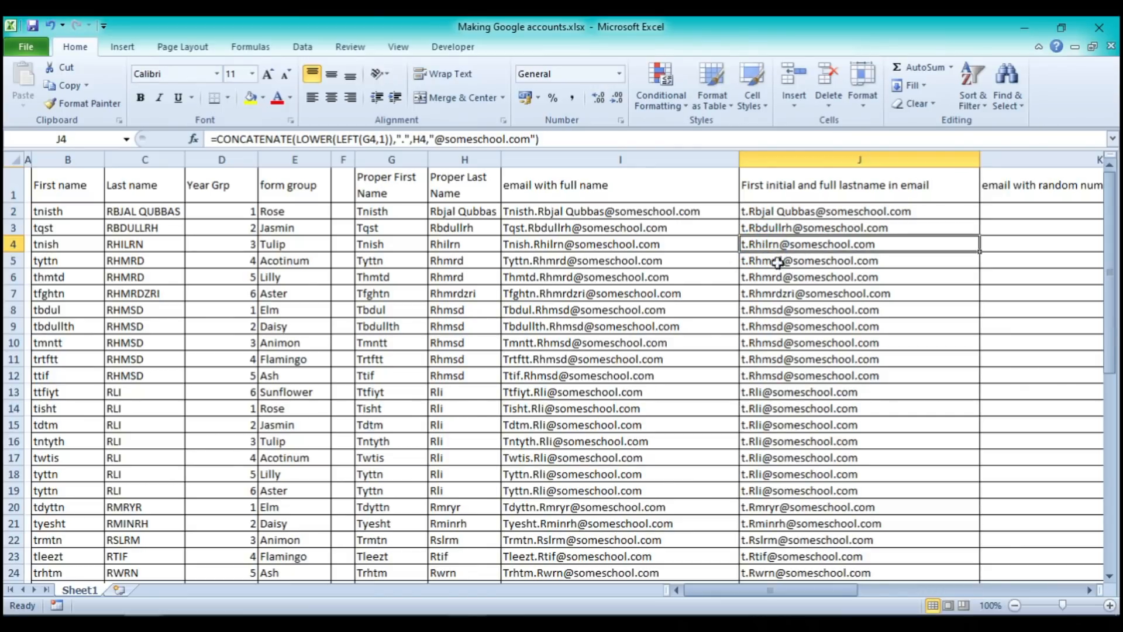
{"action": "left_click", "coordinate": [771, 227]}
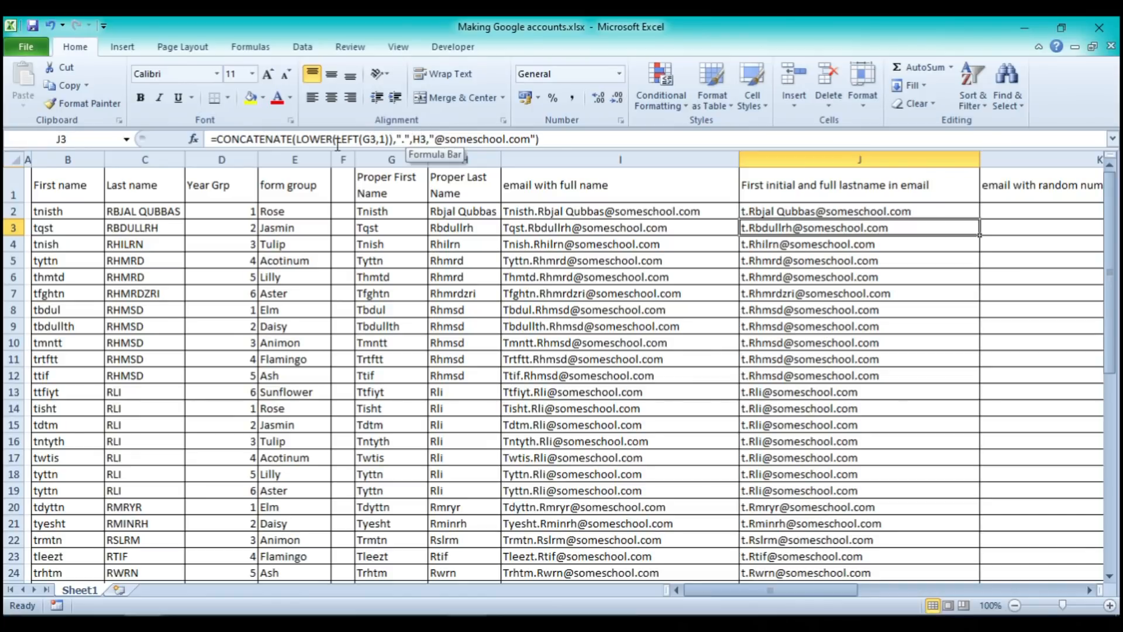
{"action": "left_click", "coordinate": [415, 140]}
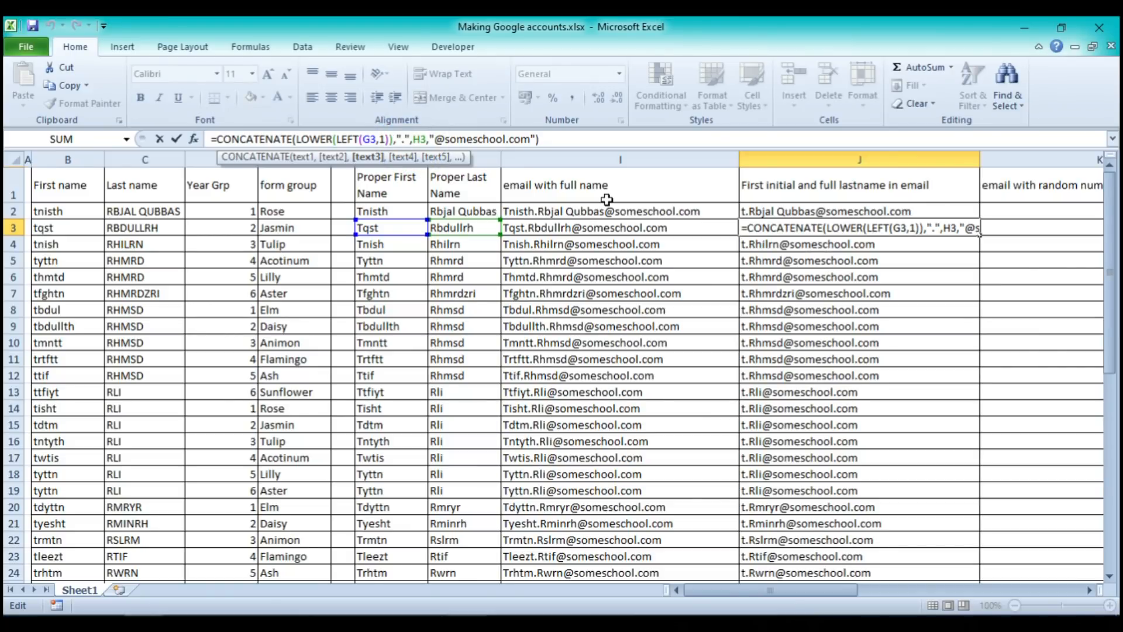
{"action": "type", "text": "lower"}
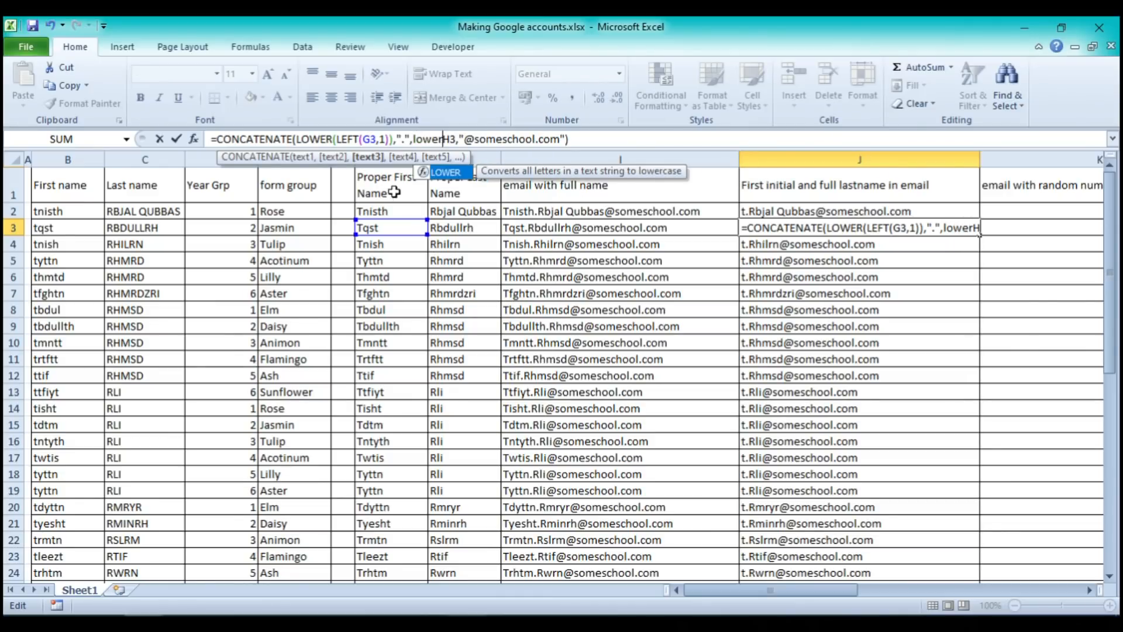
{"action": "left_click", "coordinate": [448, 173]}
{"action": "double_click", "coordinate": [448, 175]}
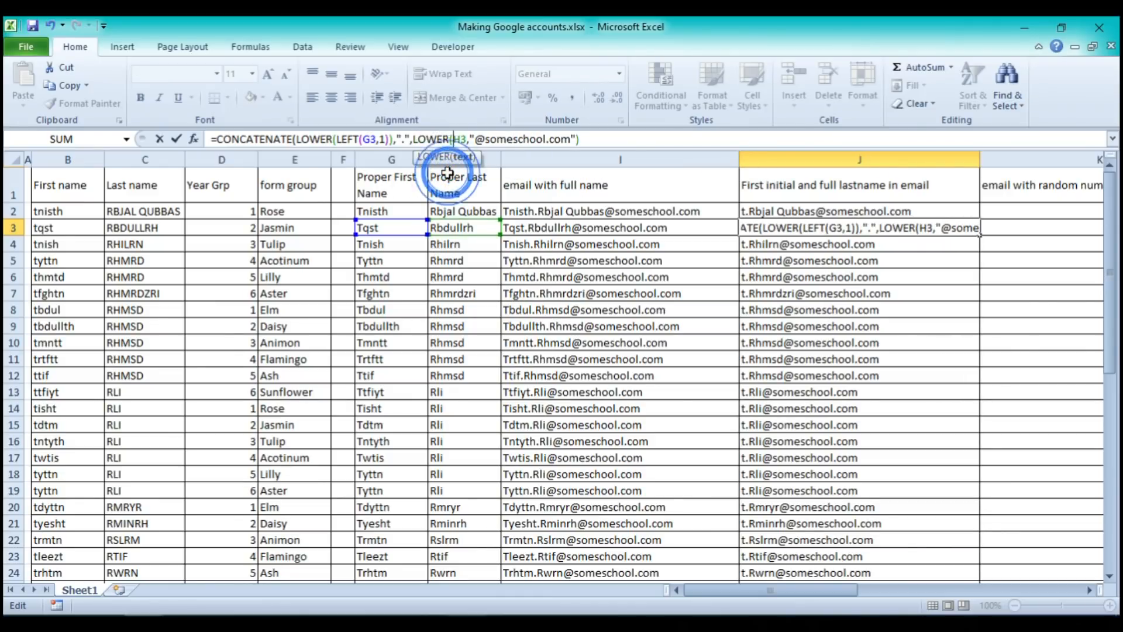
{"action": "left_click", "coordinate": [468, 140]}
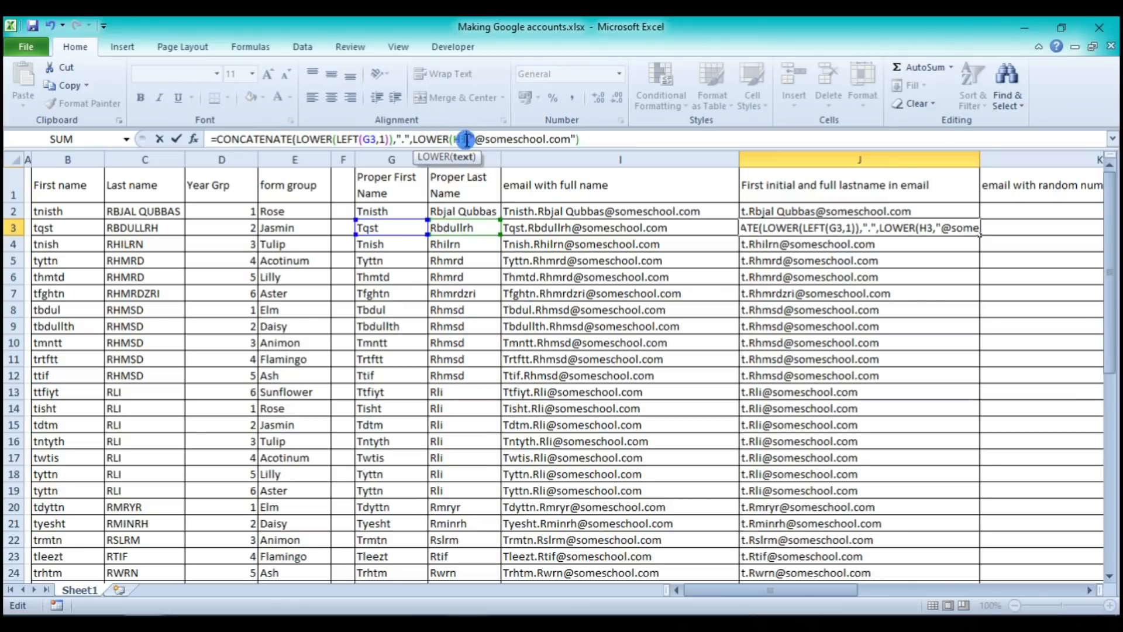
{"action": "type", "text": ")"}
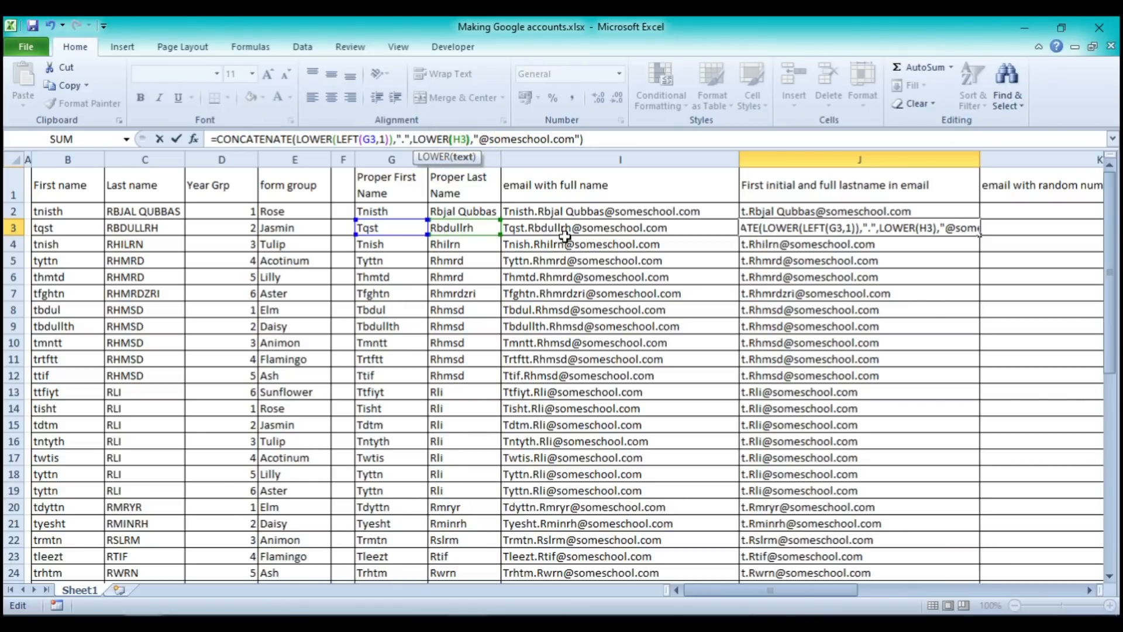
{"action": "left_click", "coordinate": [599, 142]}
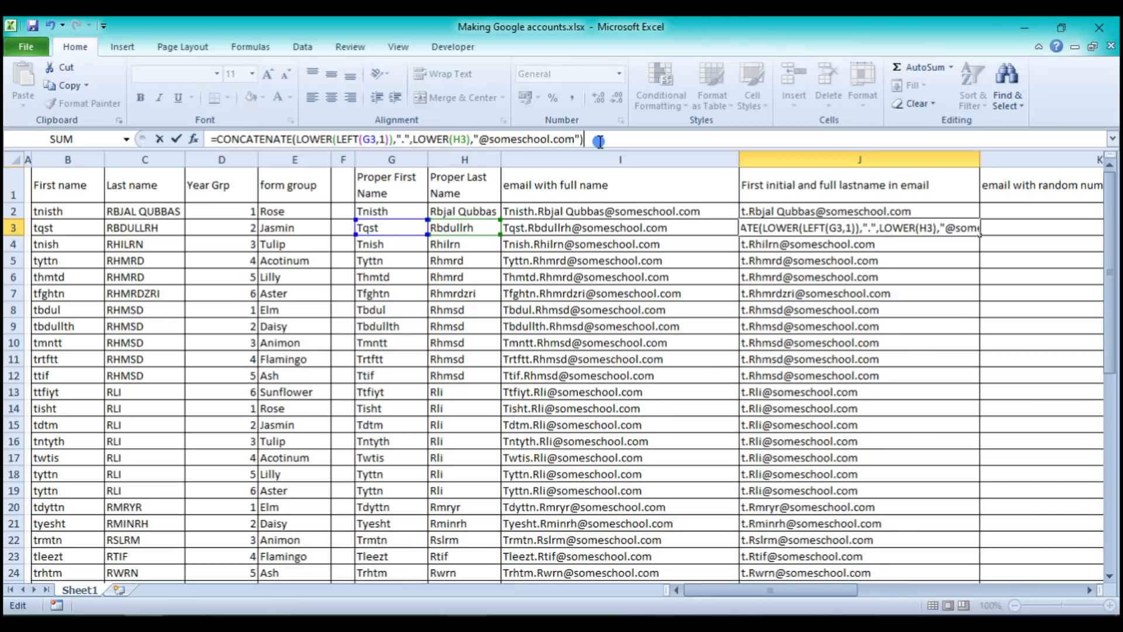
{"action": "key", "text": "Return"}
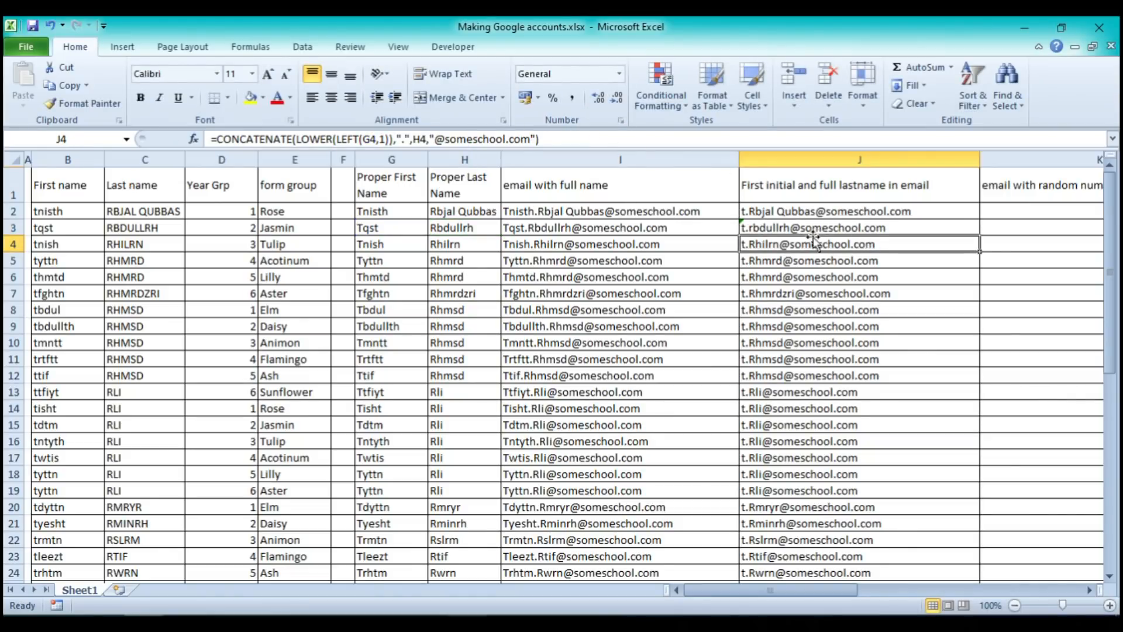
{"action": "left_click", "coordinate": [767, 215]}
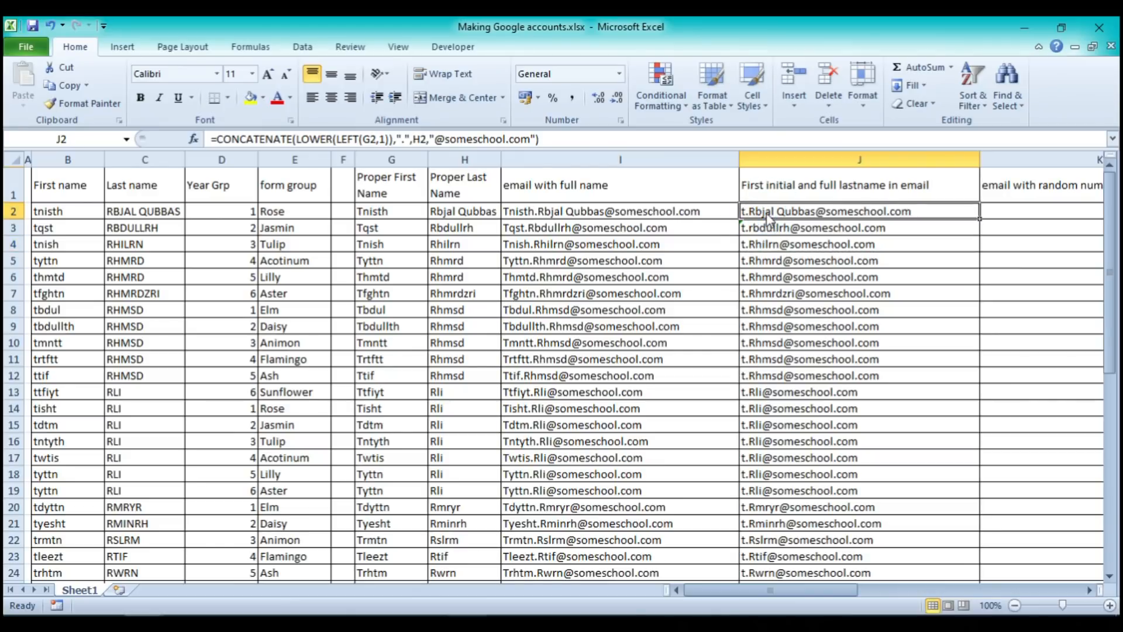
{"action": "left_click", "coordinate": [763, 229]}
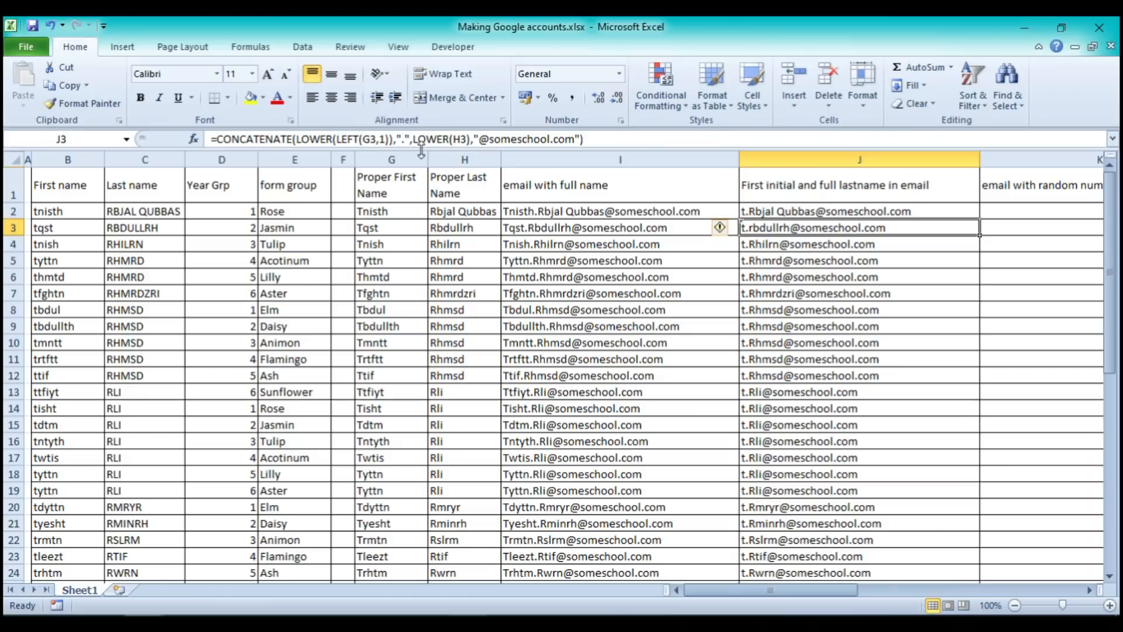
{"action": "left_click", "coordinate": [772, 211]}
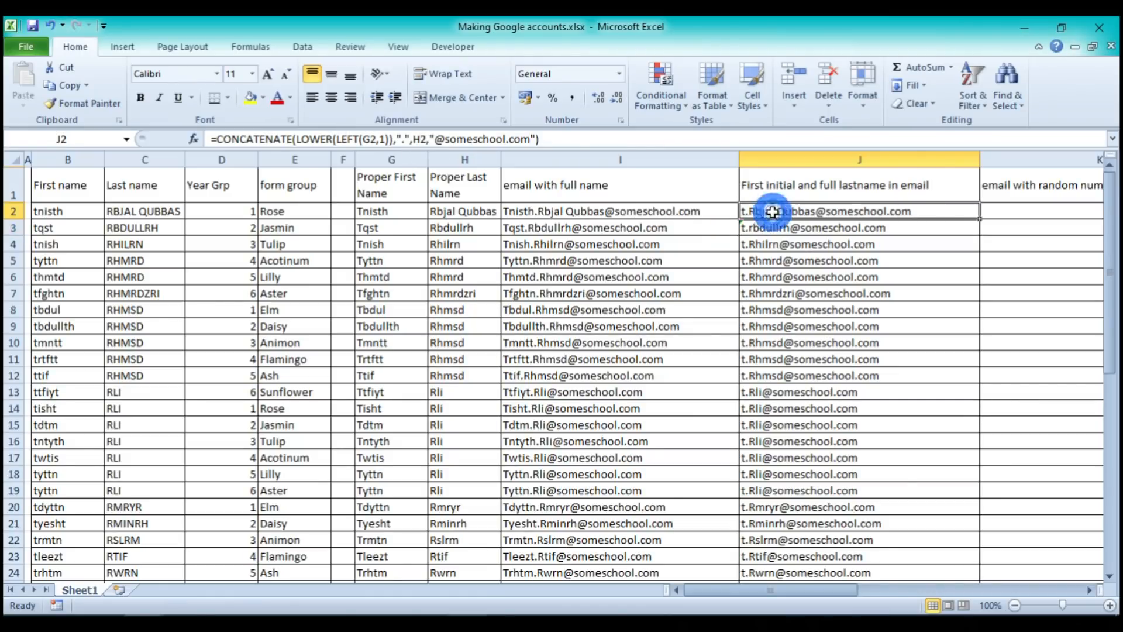
{"action": "left_click", "coordinate": [413, 139]}
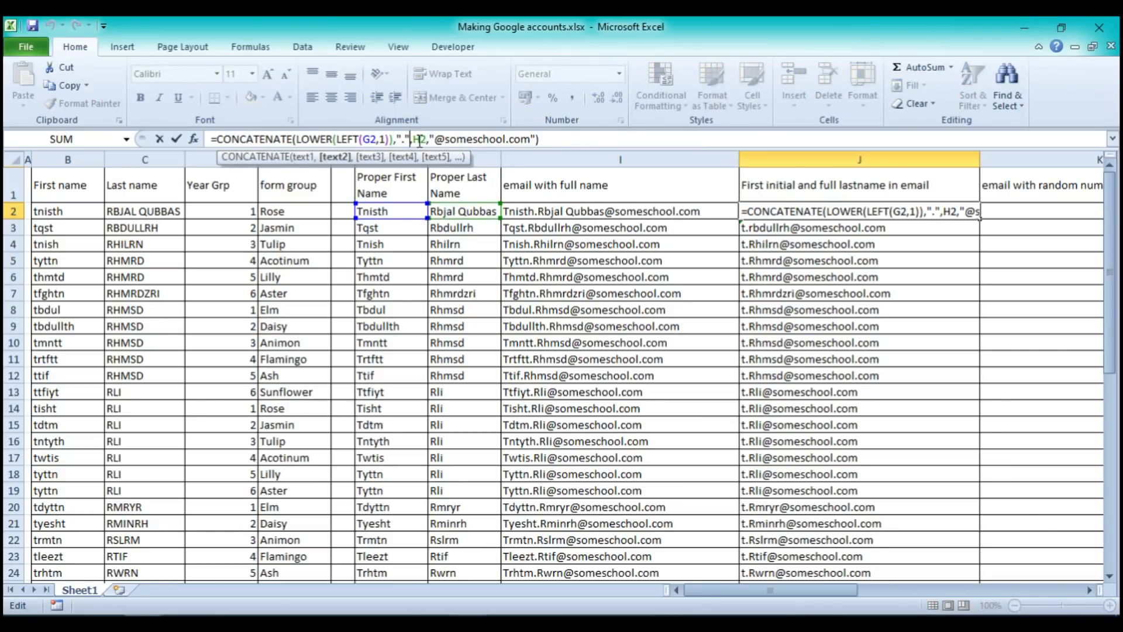
{"action": "left_click", "coordinate": [413, 139]}
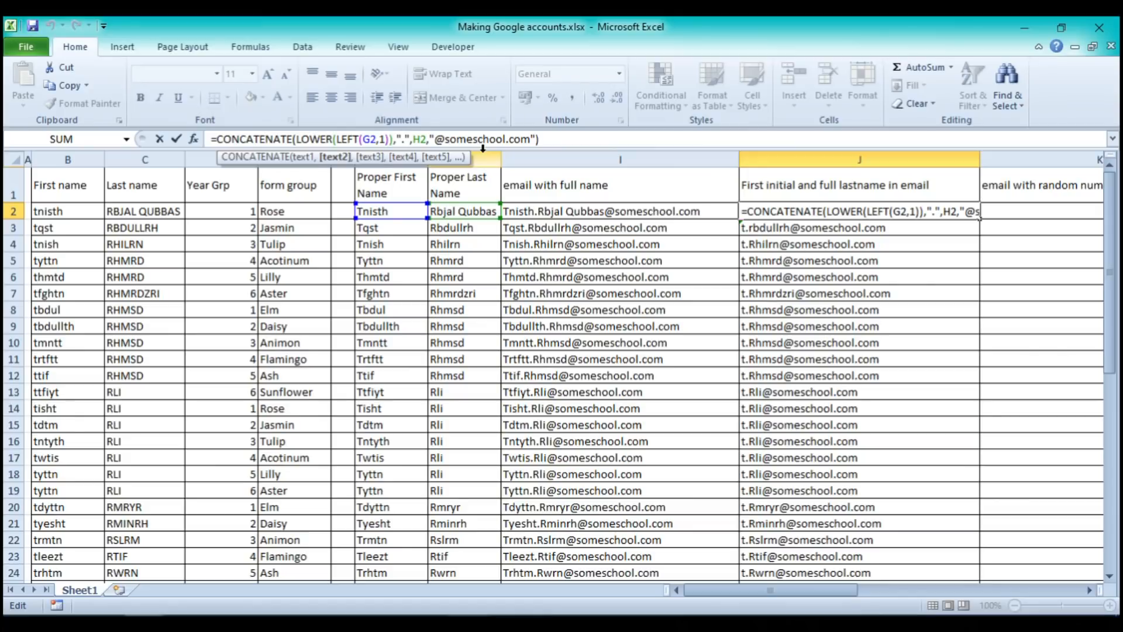
{"action": "type", "text": "lower"}
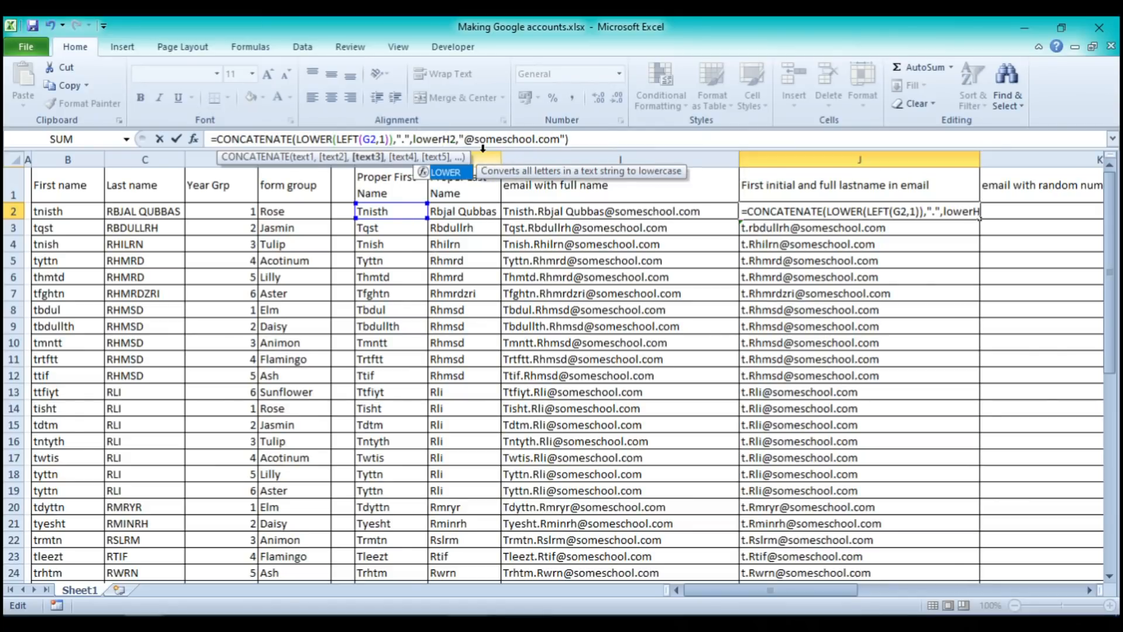
{"action": "double_click", "coordinate": [450, 171]}
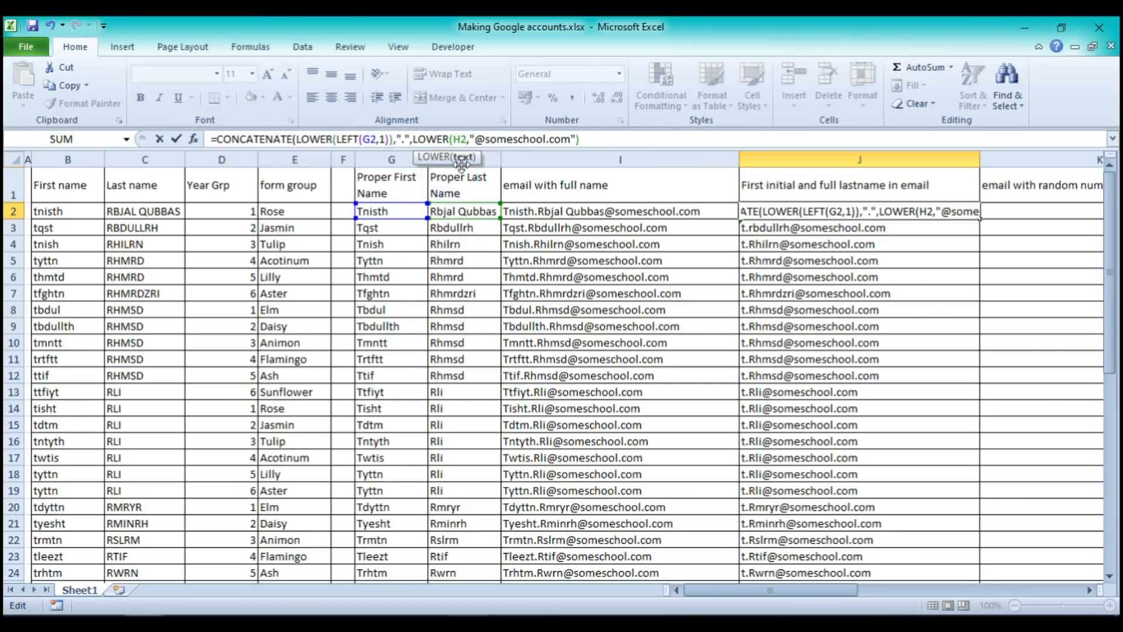
{"action": "left_click", "coordinate": [467, 139]}
{"action": "type", "text": ")"}
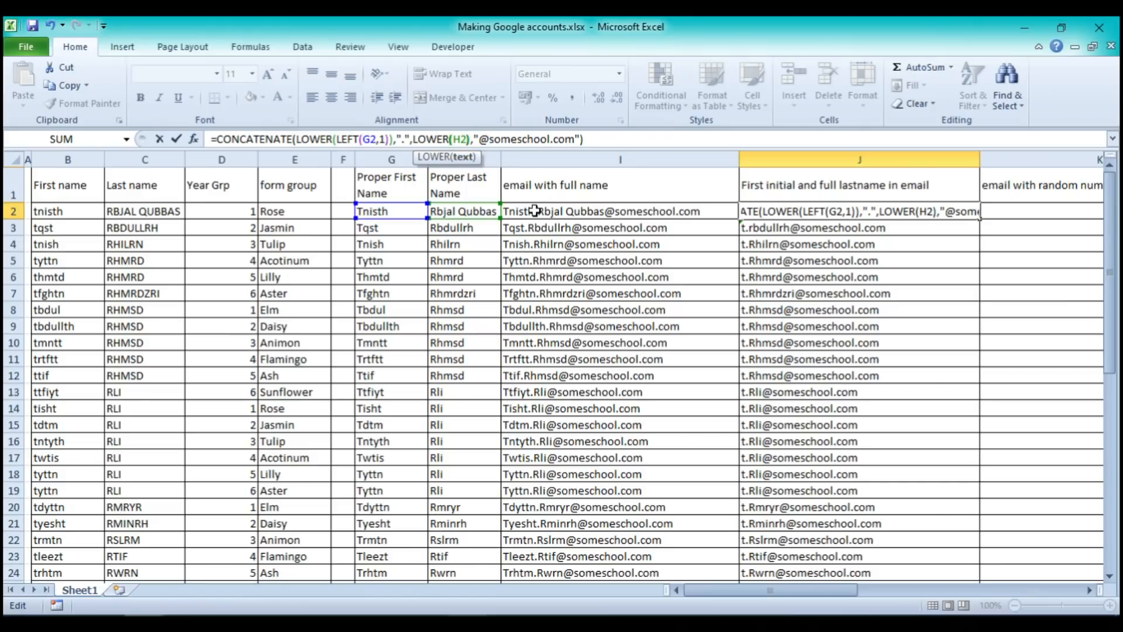
{"action": "left_click", "coordinate": [594, 139]}
{"action": "key", "text": "Return"}
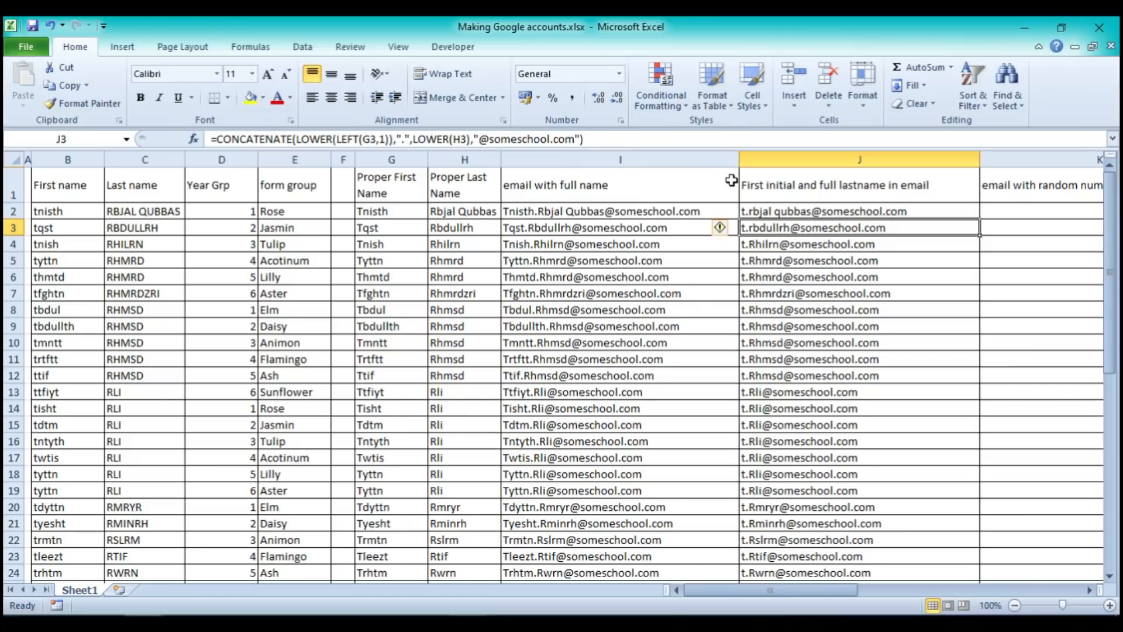
Fill the fully lowercase email formula from J3 down to J49 and check the formula in J2
{"action": "left_click", "coordinate": [762, 209]}
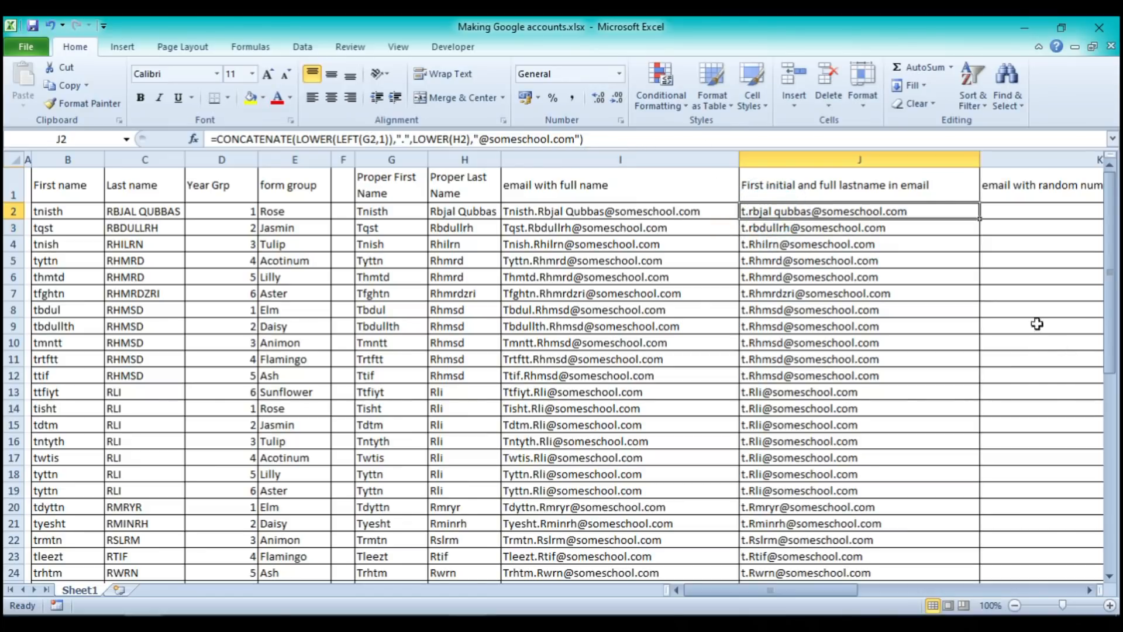
{"action": "left_click", "coordinate": [797, 231]}
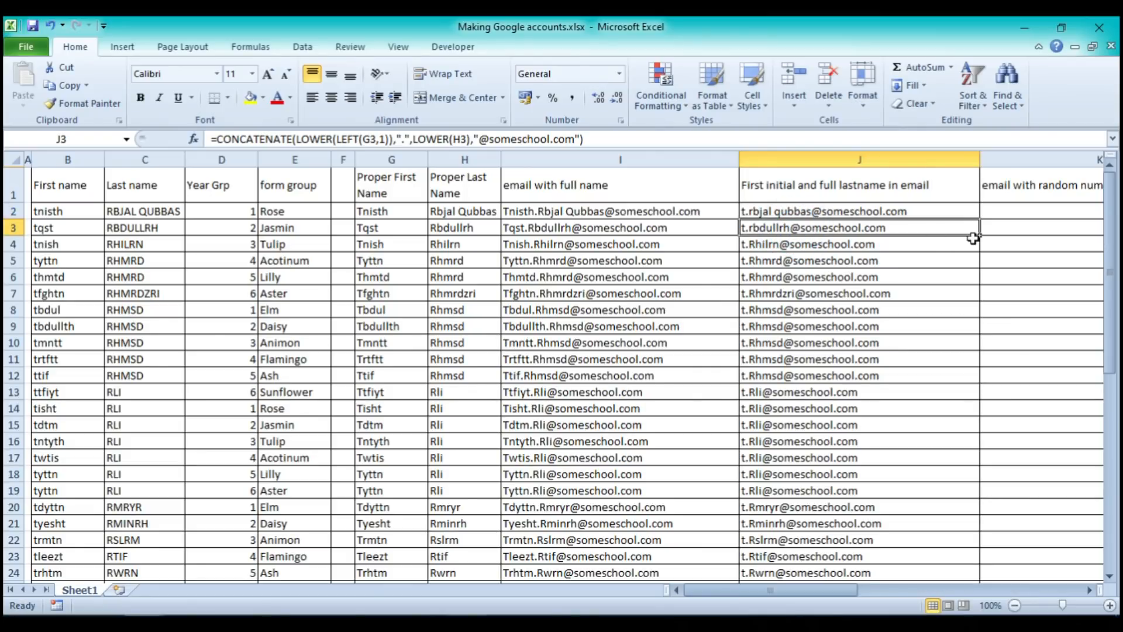
{"action": "left_click_drag", "start_coordinate": [981, 235], "coordinate": [983, 612]}
{"action": "left_click_drag", "start_coordinate": [983, 587], "coordinate": [985, 563]}
{"action": "scroll", "coordinate": [794, 544], "scroll_direction": "up", "scroll_amount": 8}
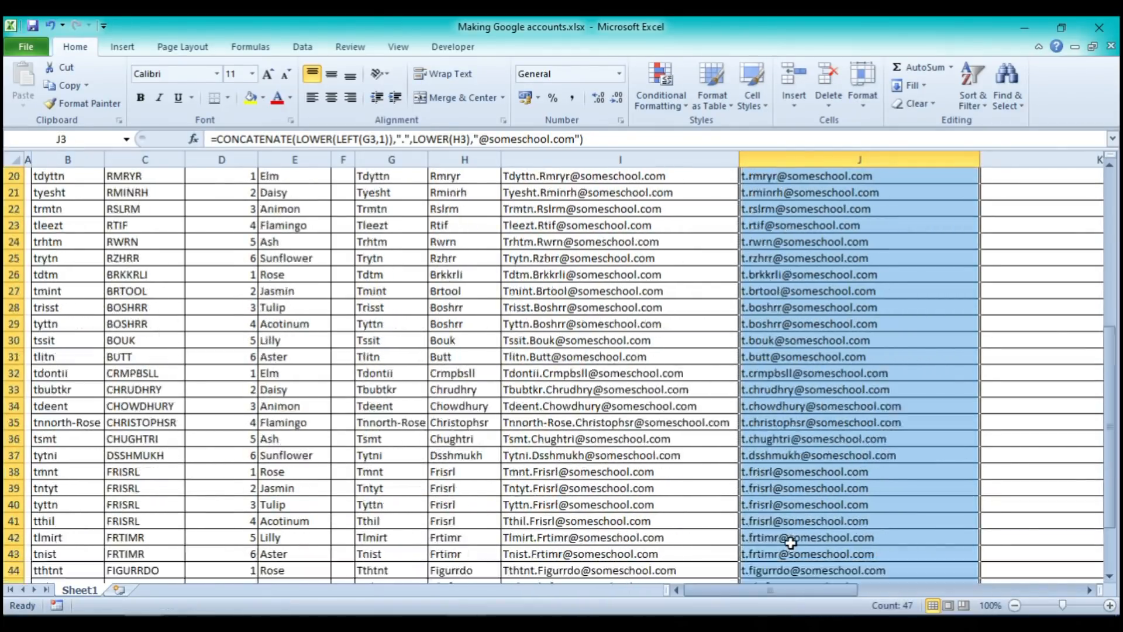
{"action": "left_click", "coordinate": [804, 209]}
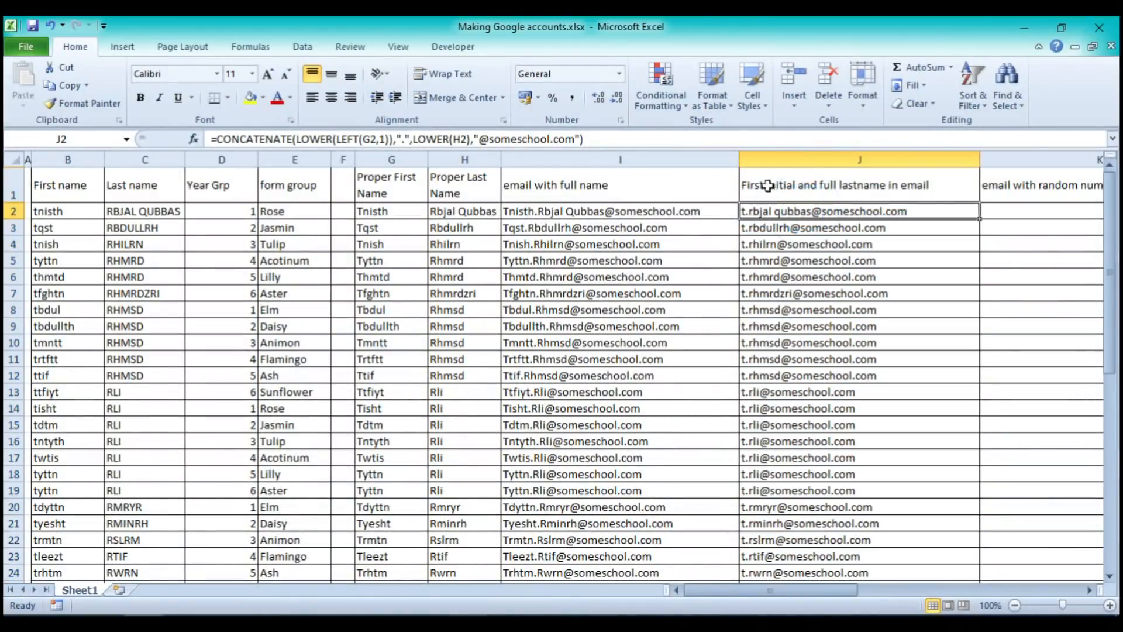
{"action": "left_click_drag", "start_coordinate": [814, 592], "coordinate": [873, 587]}
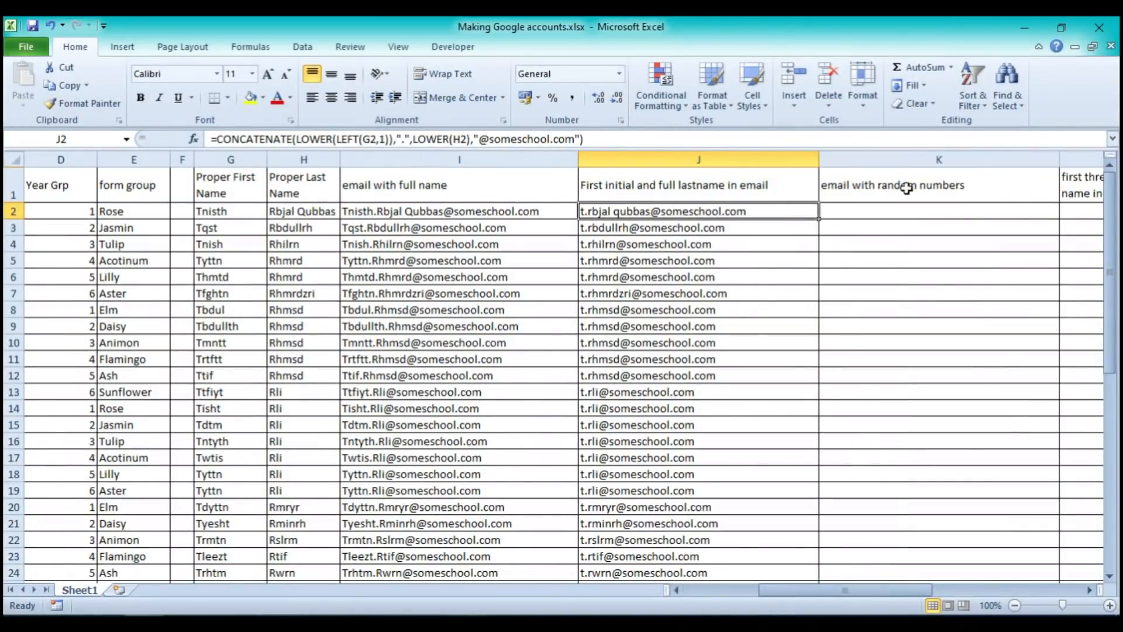
{"action": "left_click", "coordinate": [869, 209]}
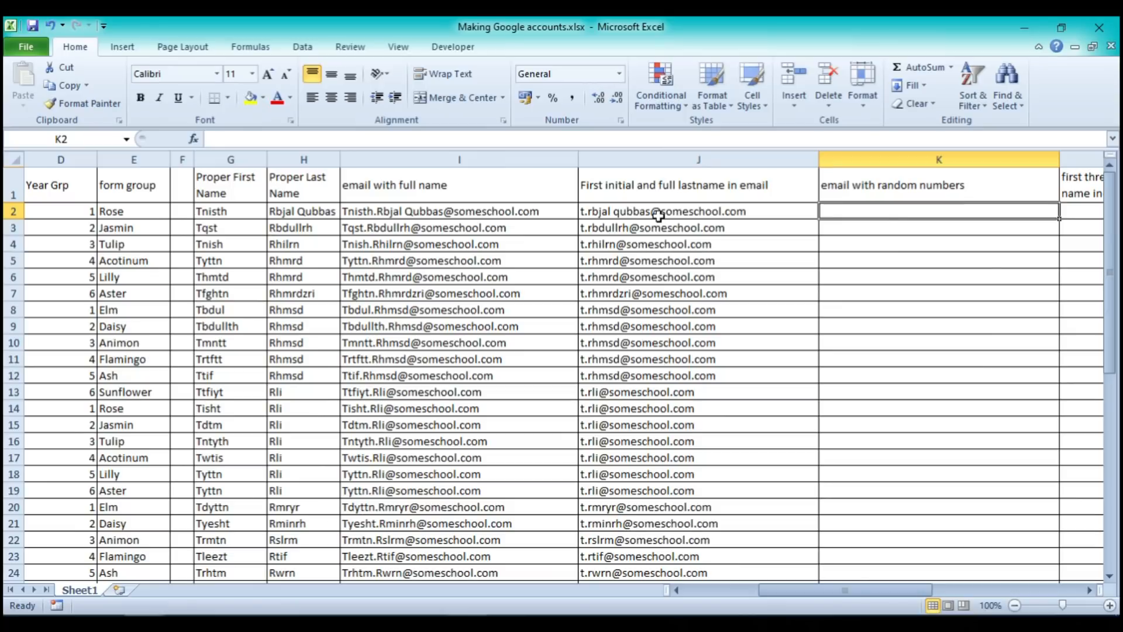
{"action": "left_click", "coordinate": [618, 215]}
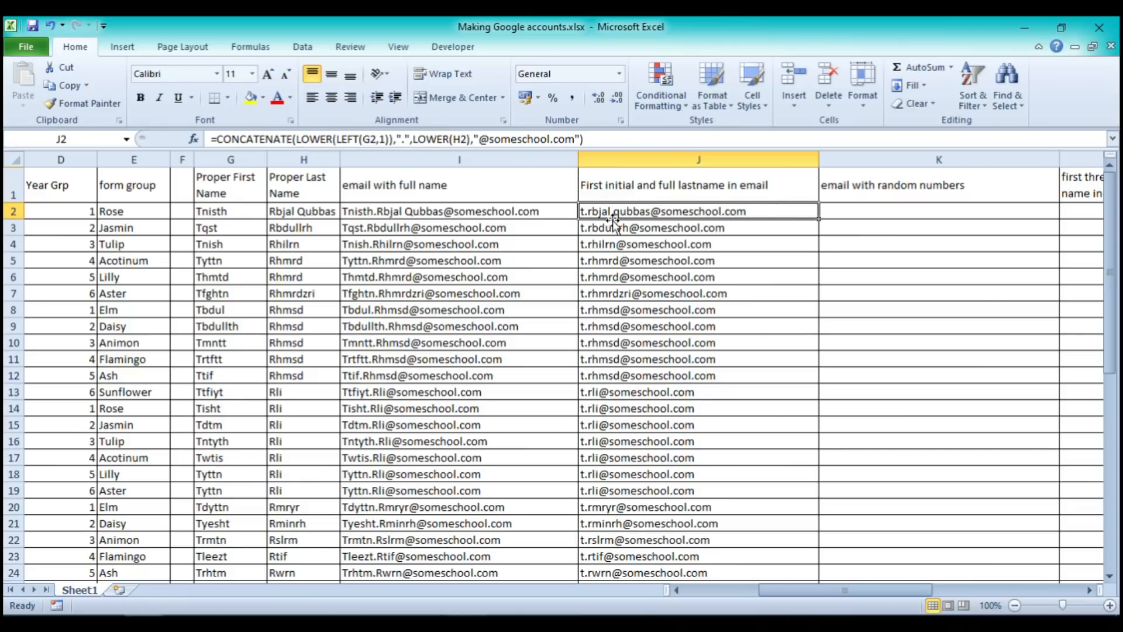
{"action": "left_click", "coordinate": [881, 212]}
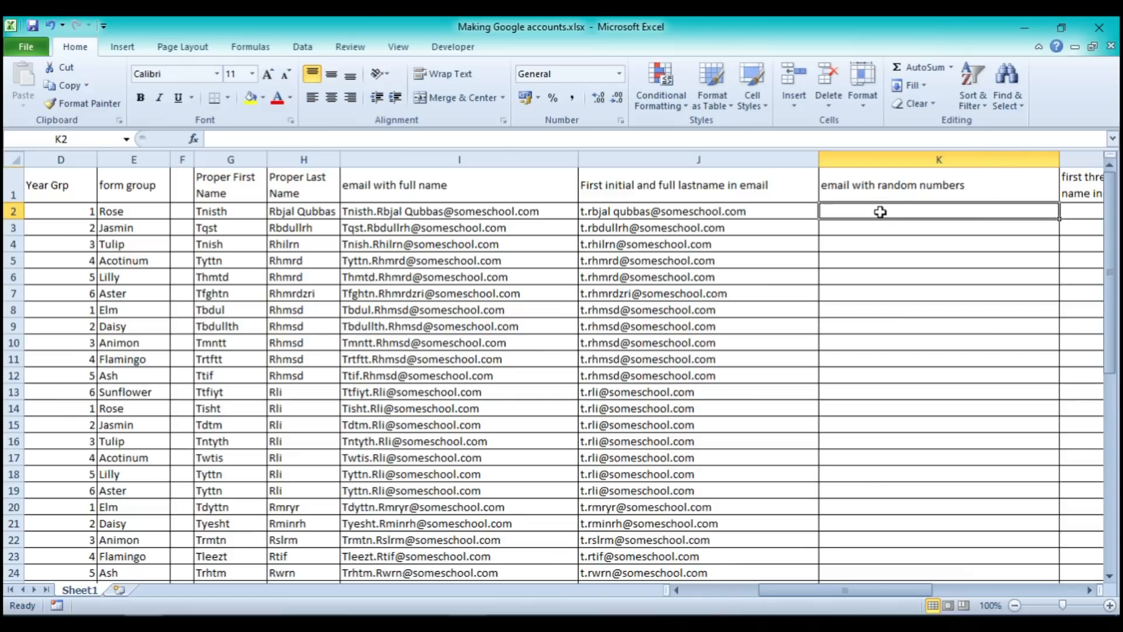
{"action": "left_click", "coordinate": [560, 17]}
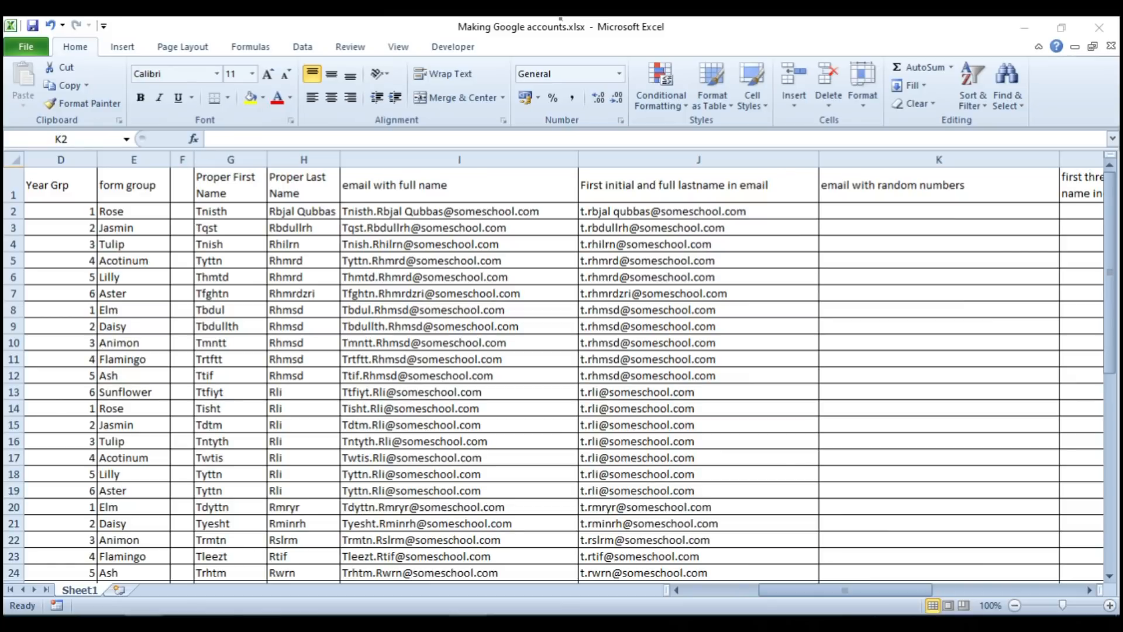
{"action": "left_click", "coordinate": [561, 18]}
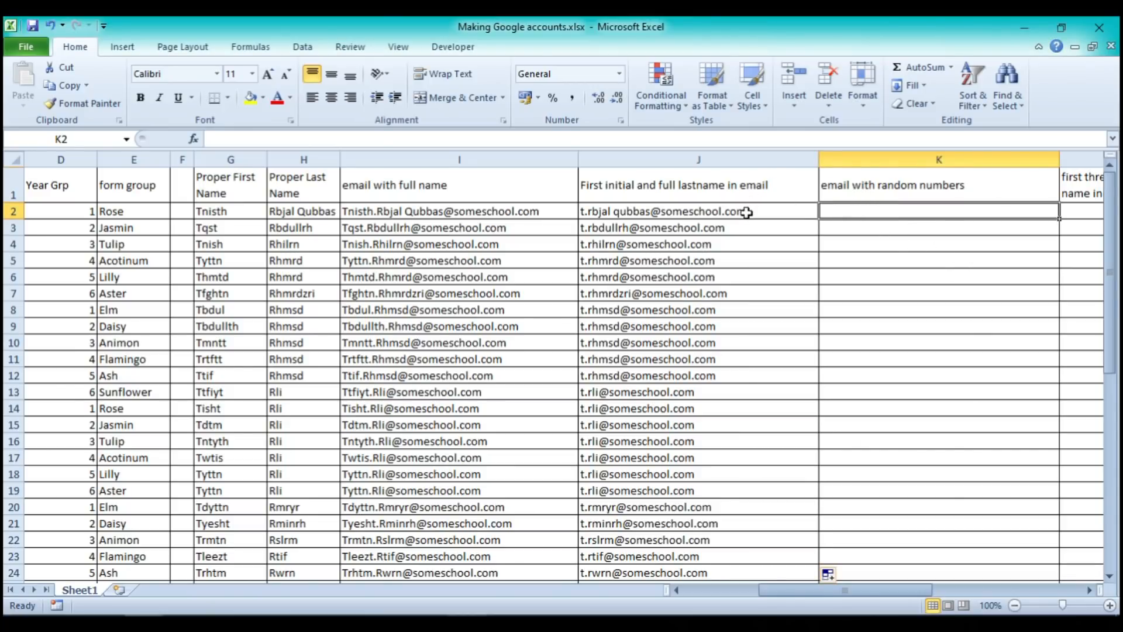
Copy the exact text of J2's formula into K2, the first cell under "email with random numbers"
{"action": "left_click", "coordinate": [835, 208]}
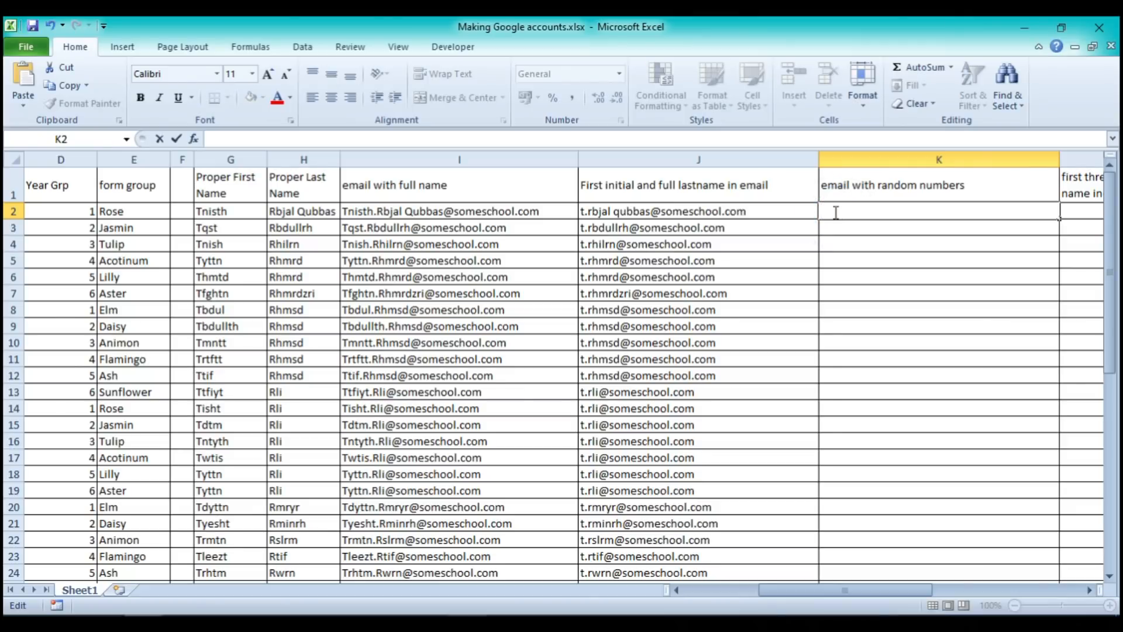
{"action": "left_click", "coordinate": [728, 211]}
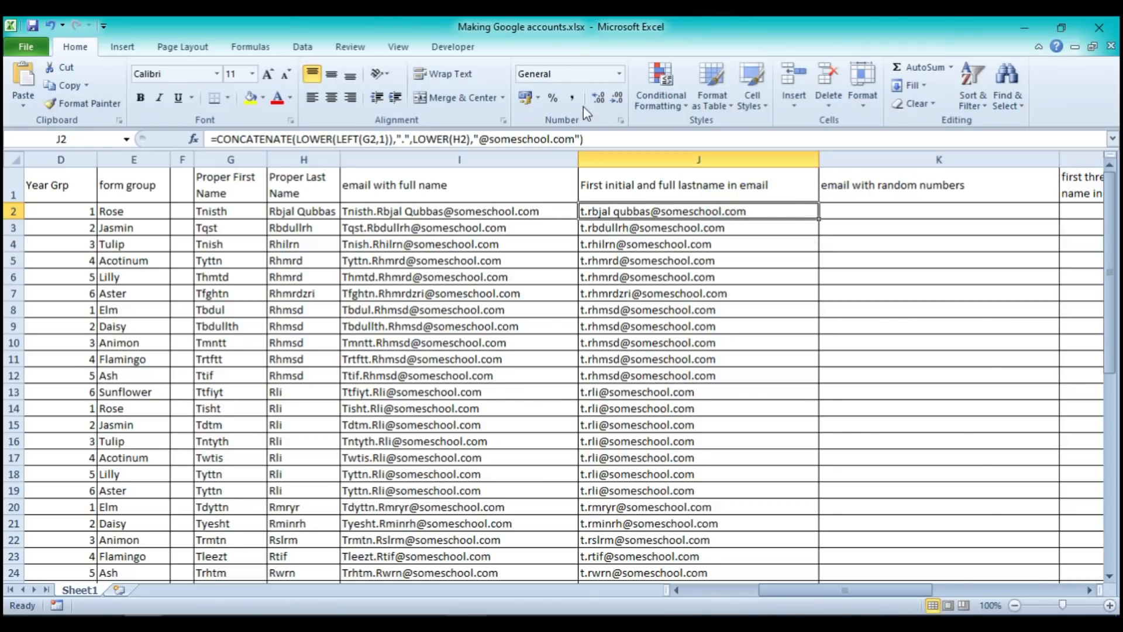
{"action": "left_click_drag", "start_coordinate": [587, 138], "coordinate": [210, 138]}
{"action": "key", "text": "ctrl+c"}
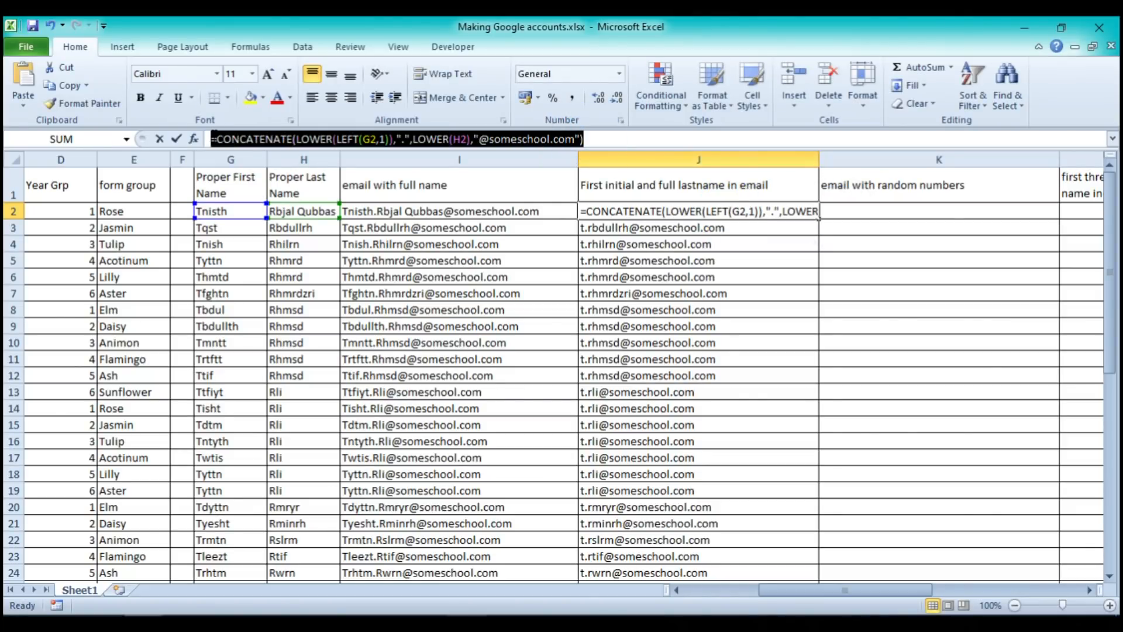
{"action": "right_click", "coordinate": [227, 139]}
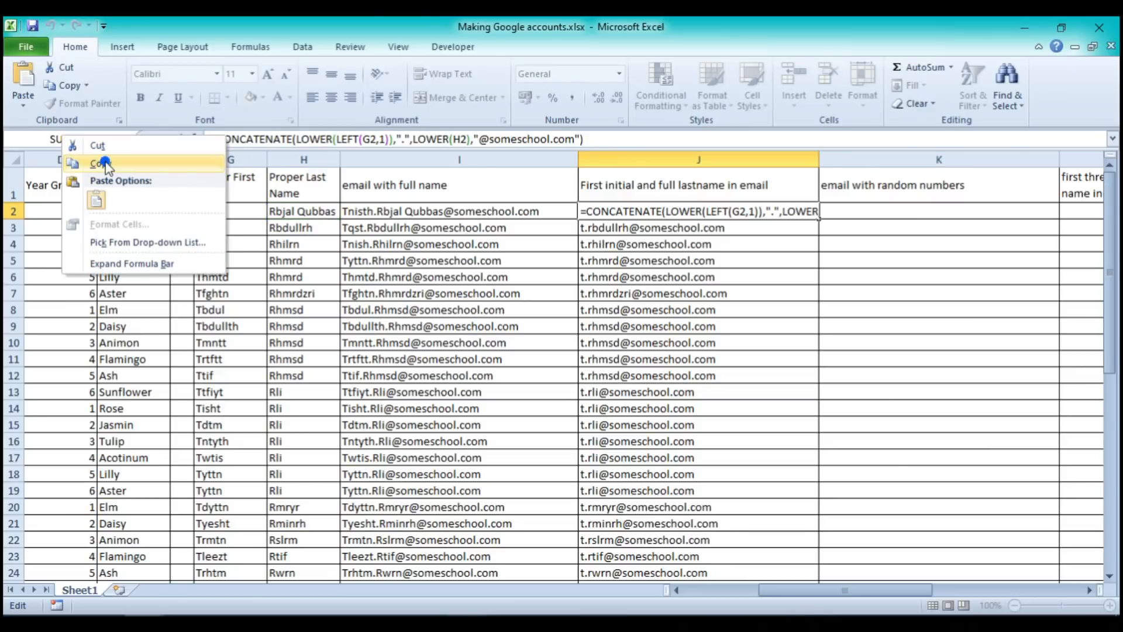
{"action": "left_click", "coordinate": [105, 163]}
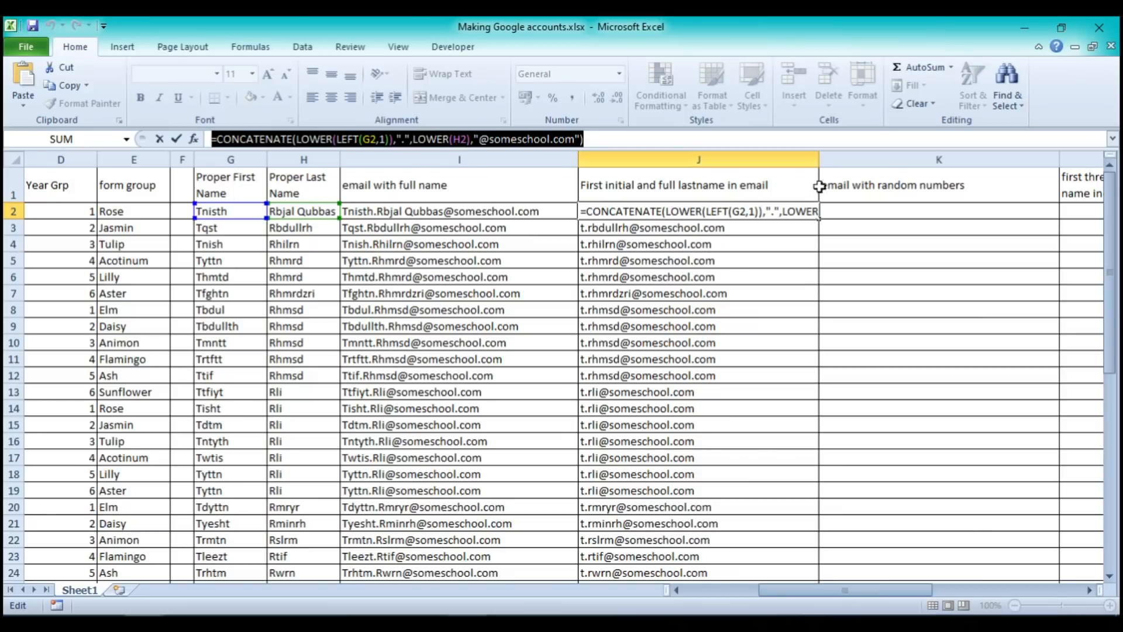
{"action": "left_click", "coordinate": [670, 139]}
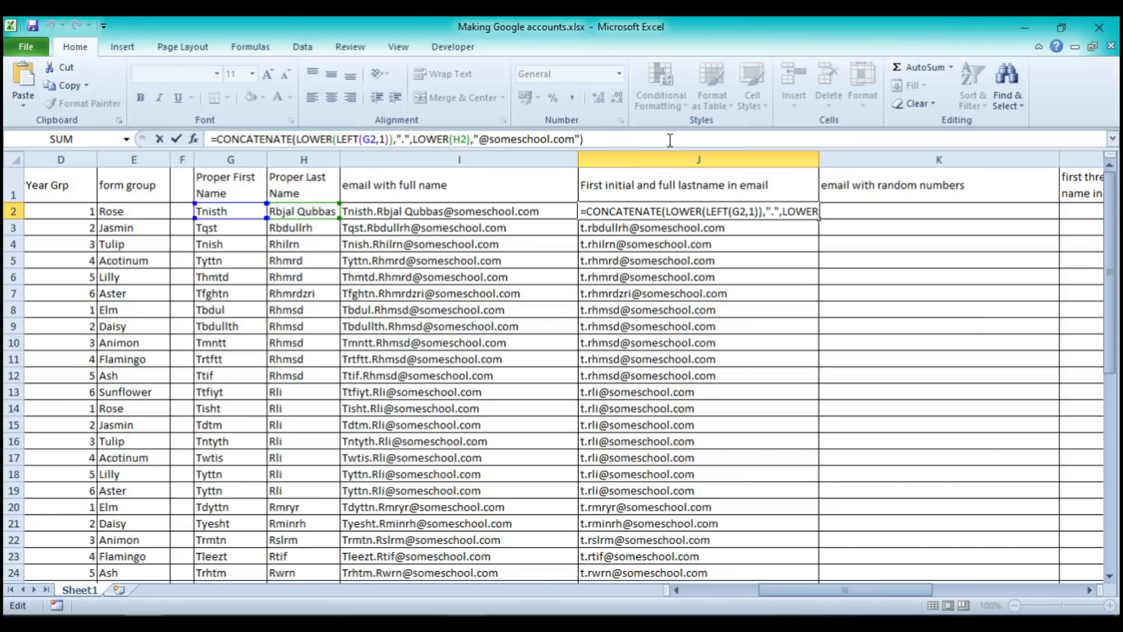
{"action": "key", "text": "Return"}
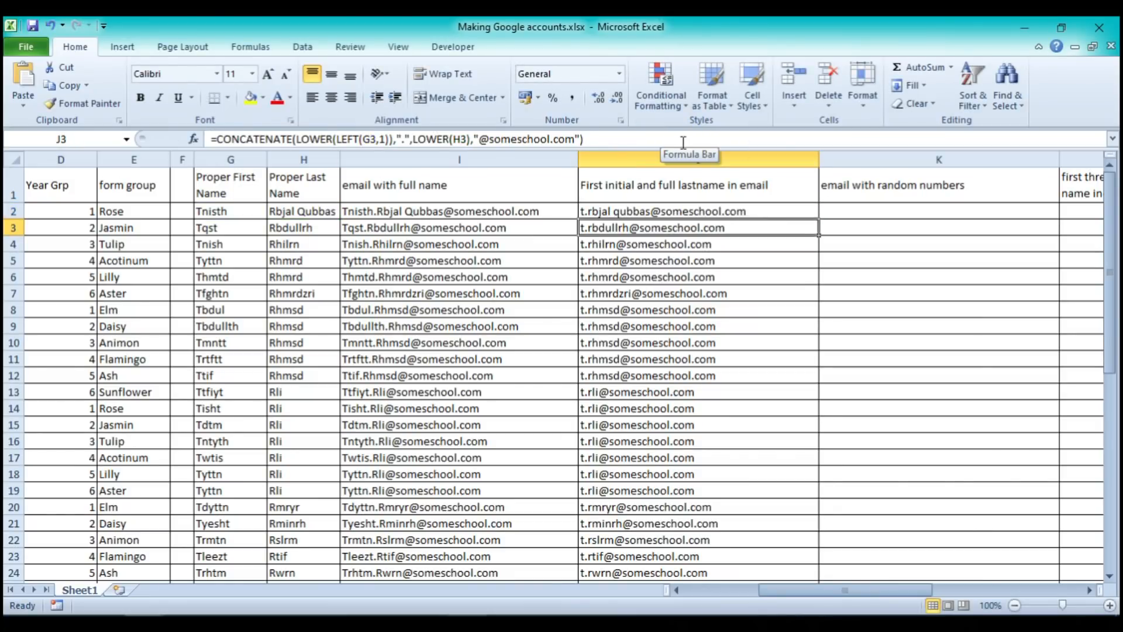
{"action": "left_click", "coordinate": [826, 213]}
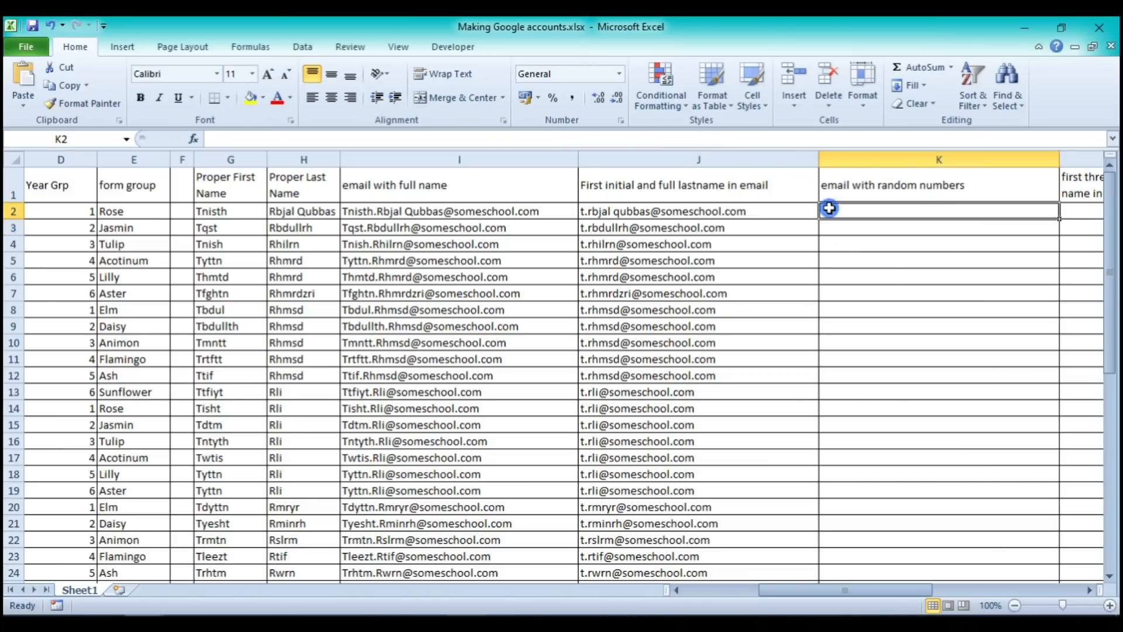
{"action": "left_click", "coordinate": [707, 139]}
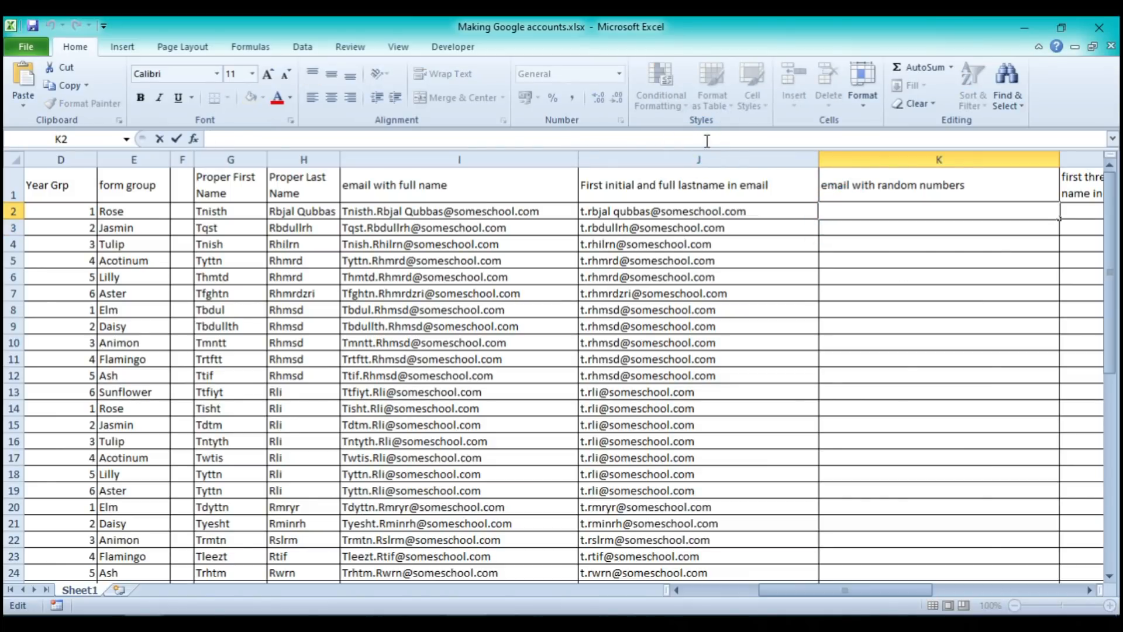
{"action": "key", "text": "ctrl+v"}
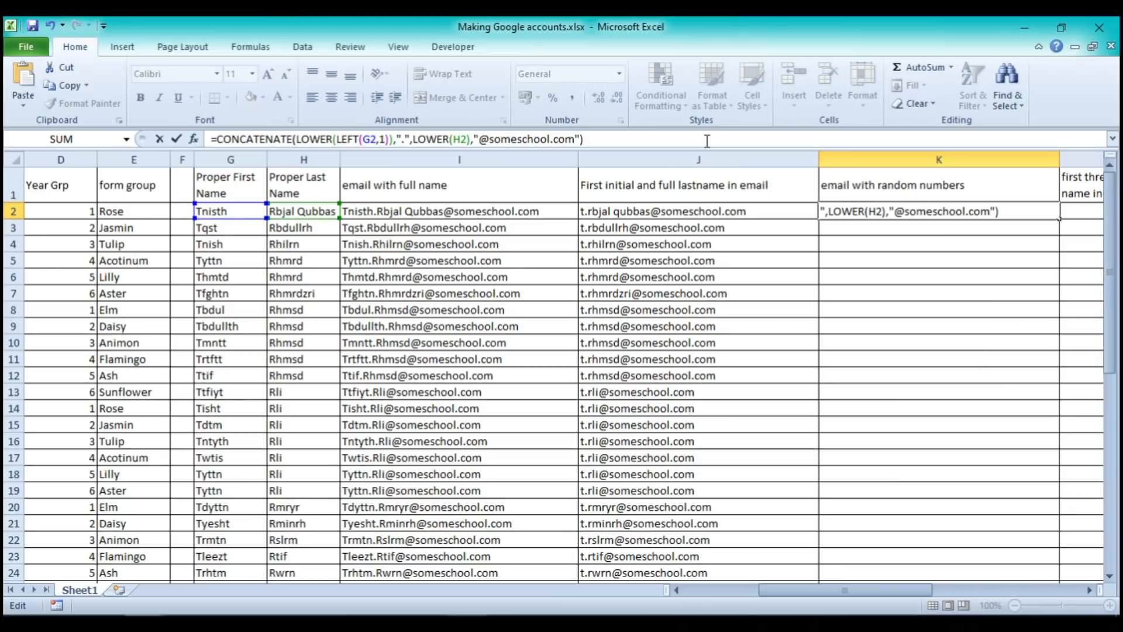
{"action": "key", "text": "Return"}
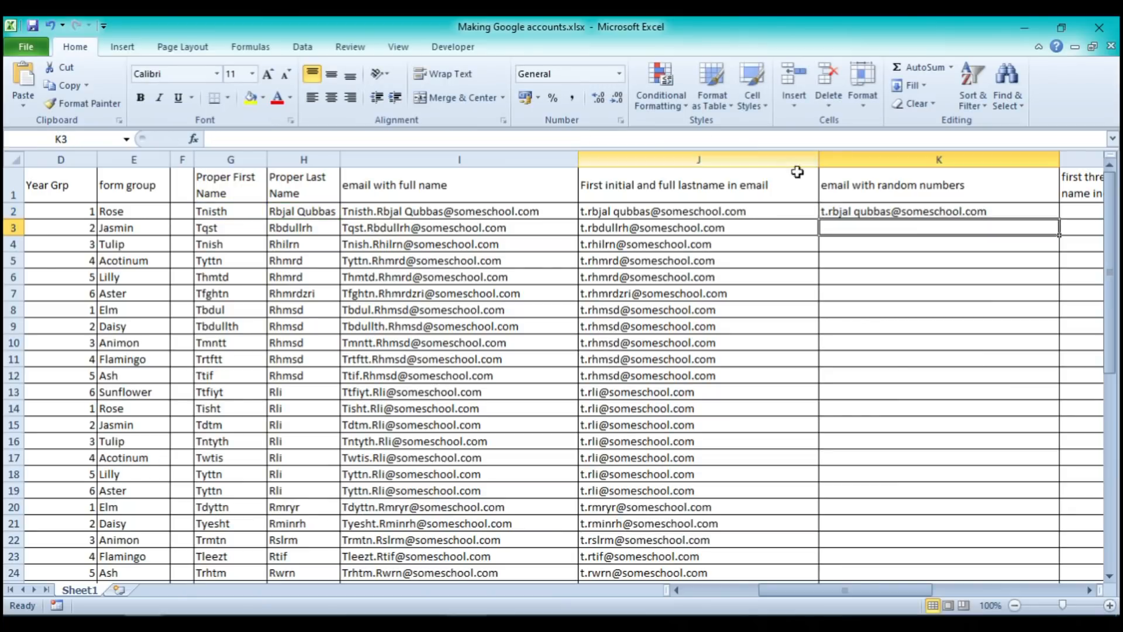
{"action": "left_click", "coordinate": [877, 210]}
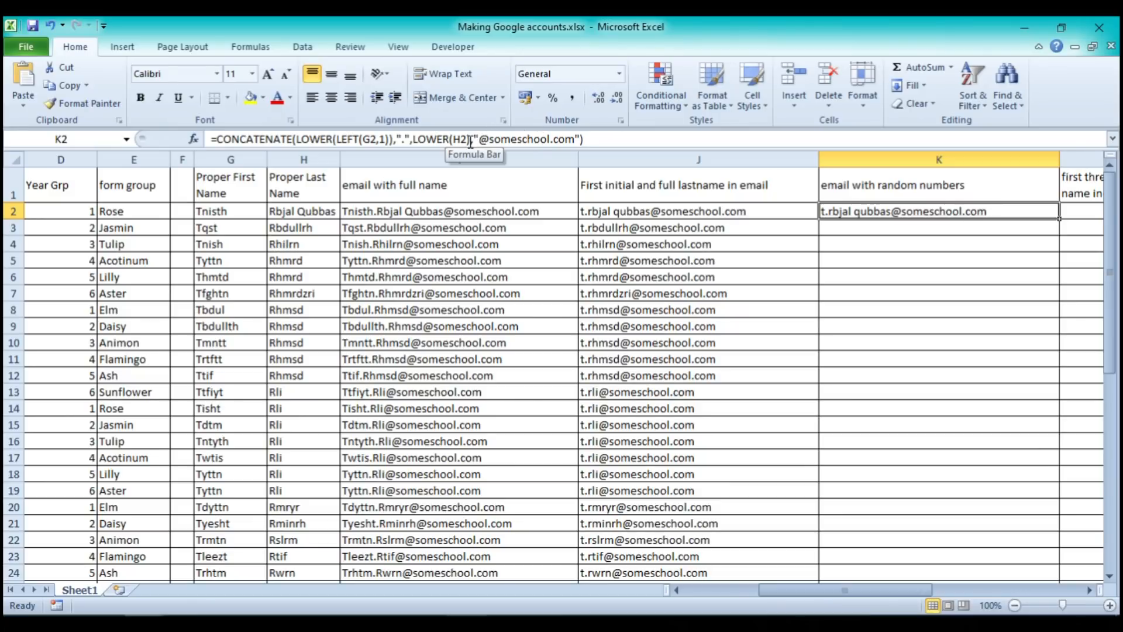
{"action": "left_click", "coordinate": [471, 140]}
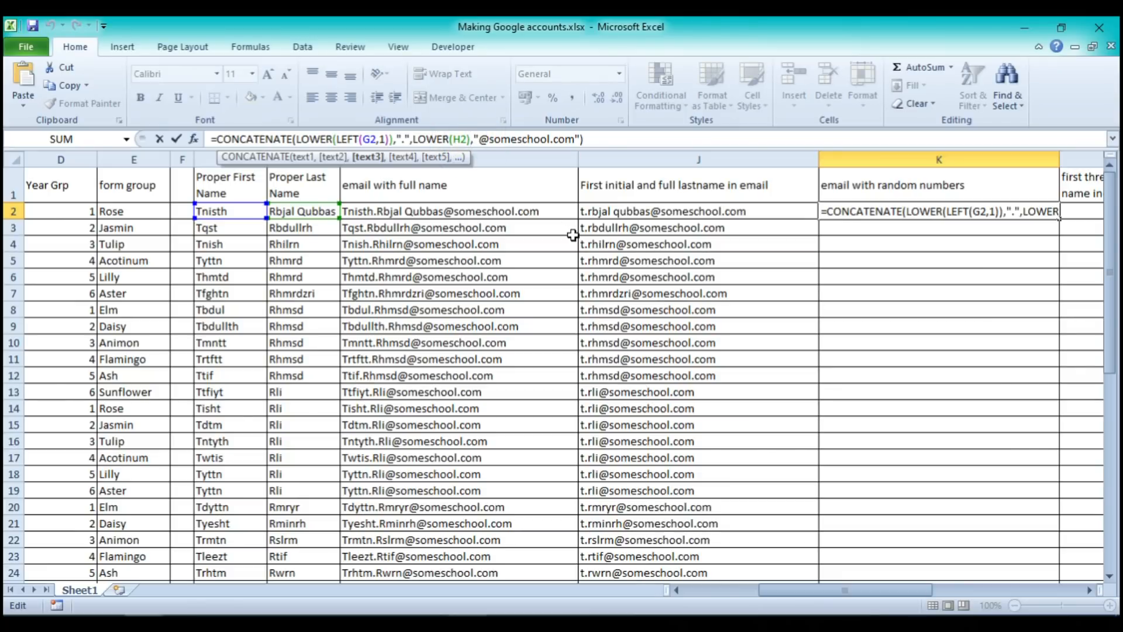
{"action": "type", "text": "&"}
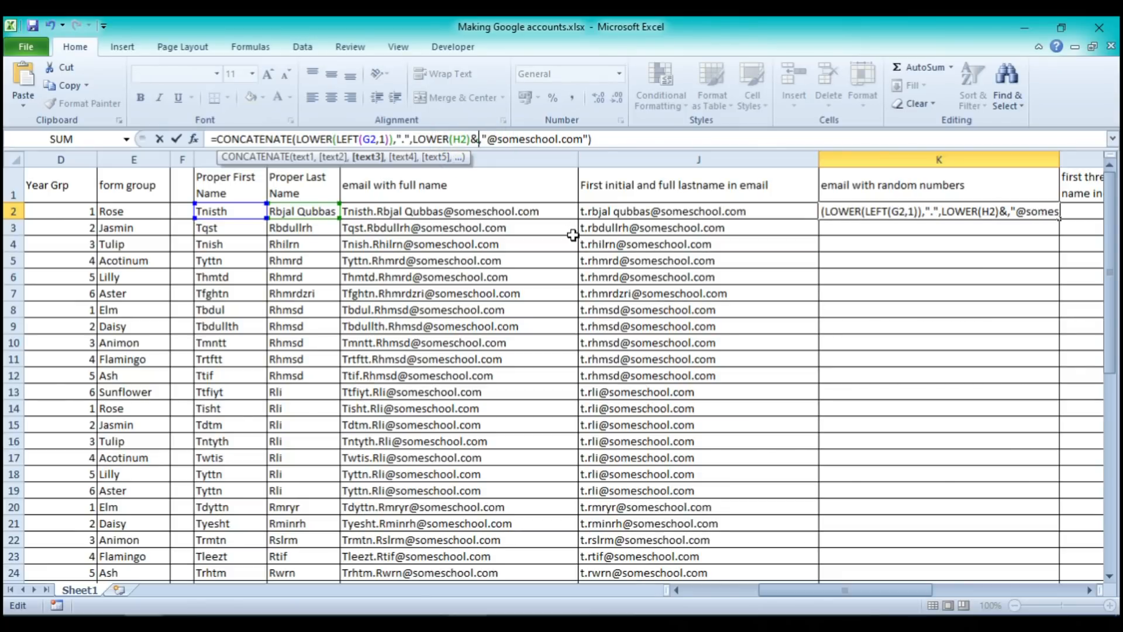
{"action": "type", "text": "ran"}
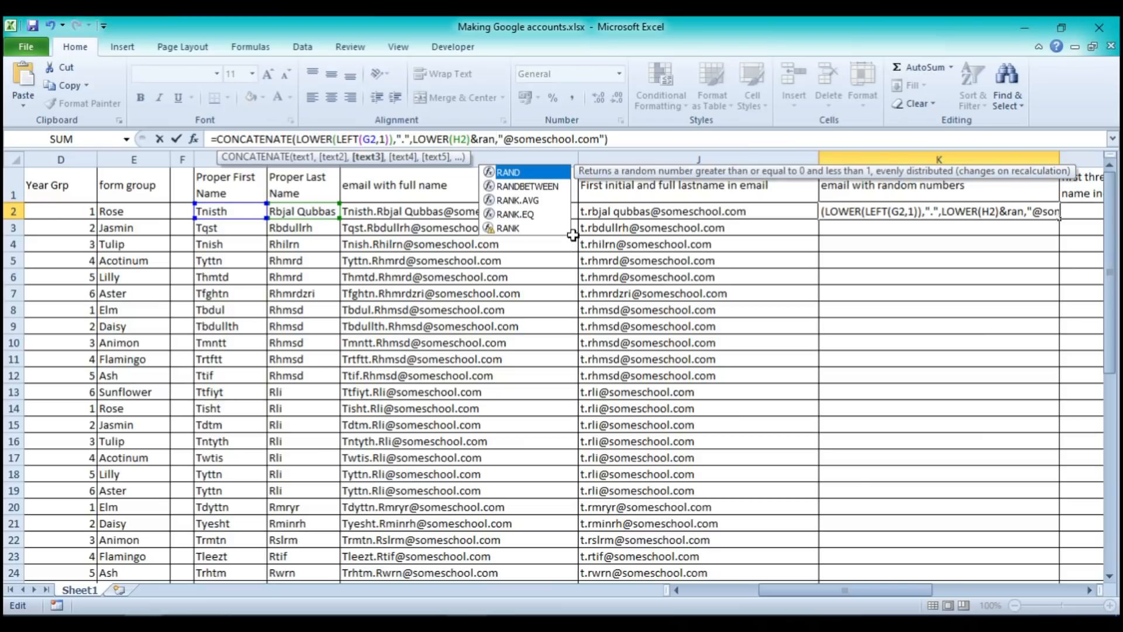
{"action": "double_click", "coordinate": [543, 186]}
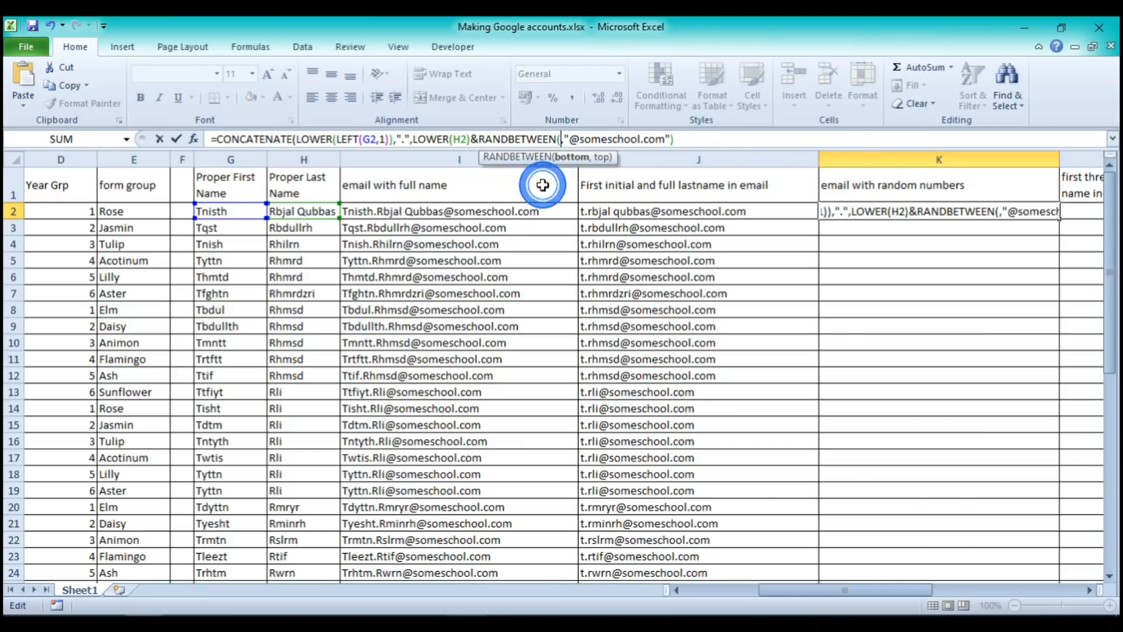
{"action": "type", "text": "100"}
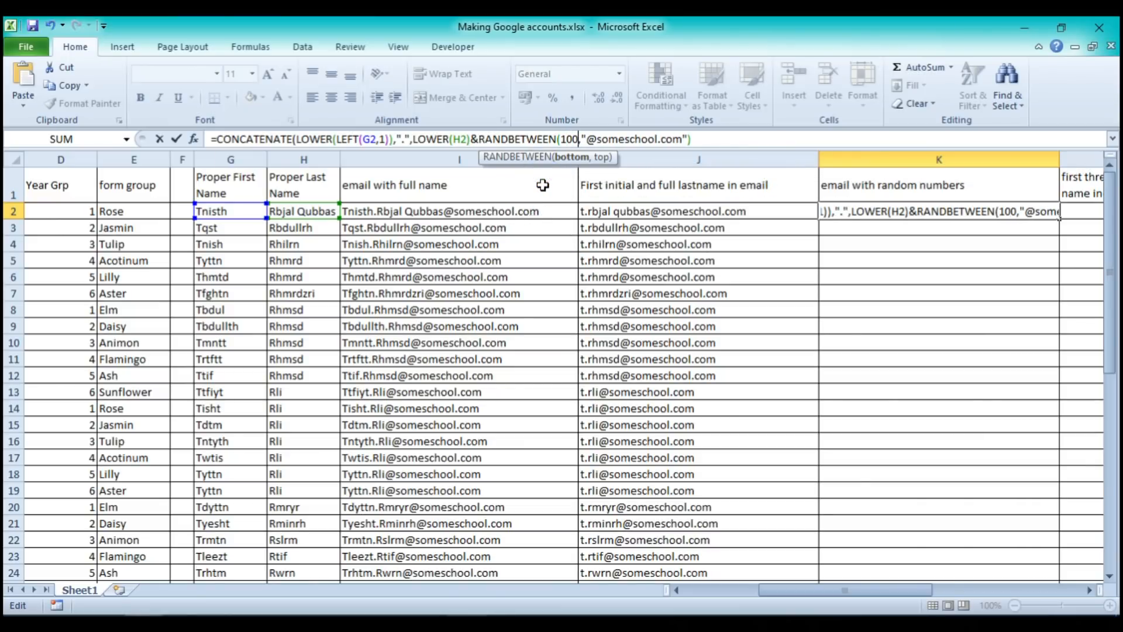
{"action": "type", "text": ",999"}
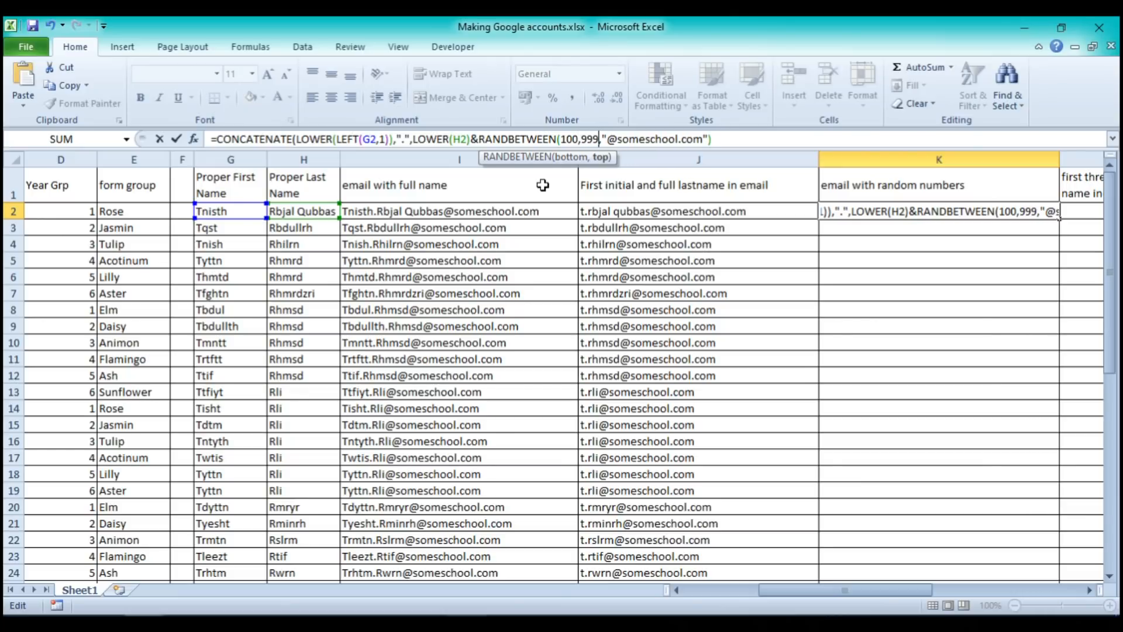
{"action": "type", "text": ")"}
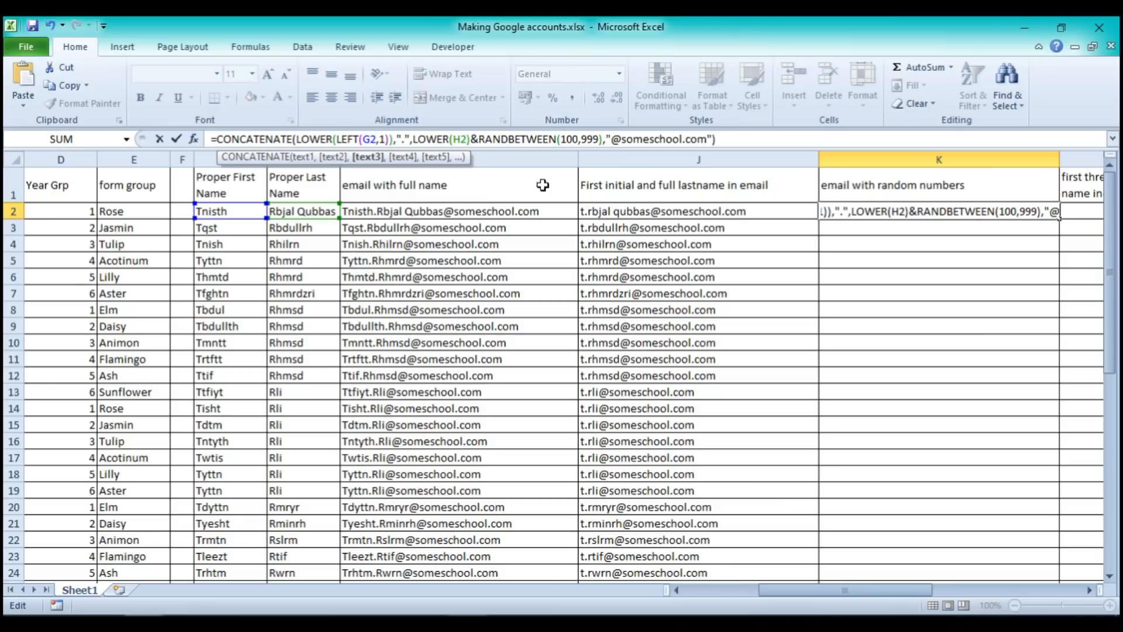
{"action": "left_click", "coordinate": [718, 142]}
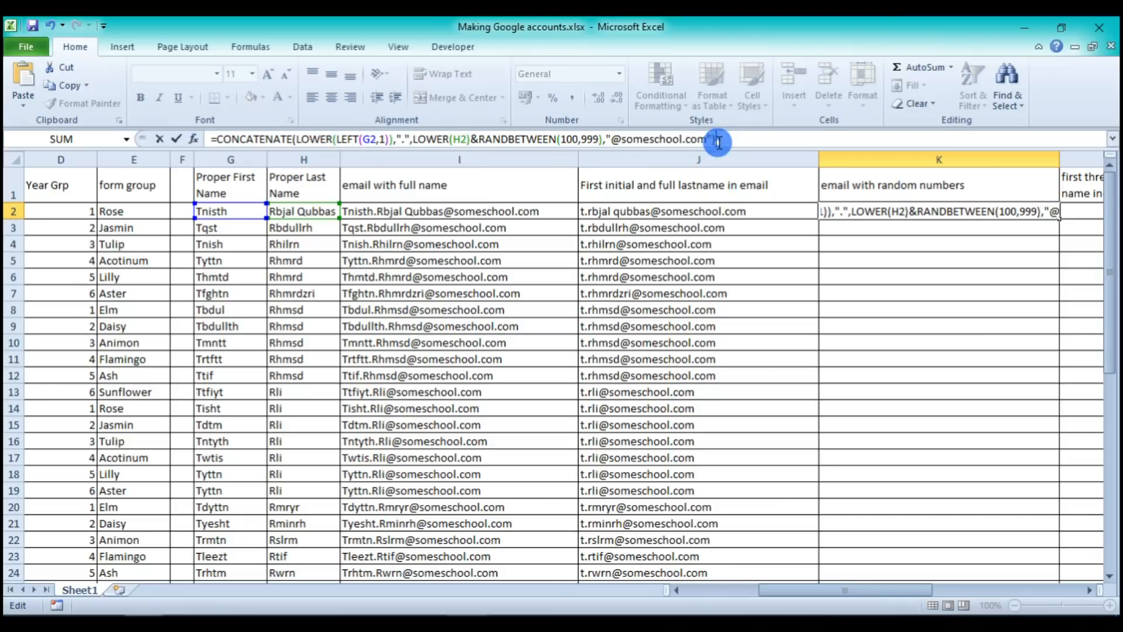
{"action": "key", "text": "Return"}
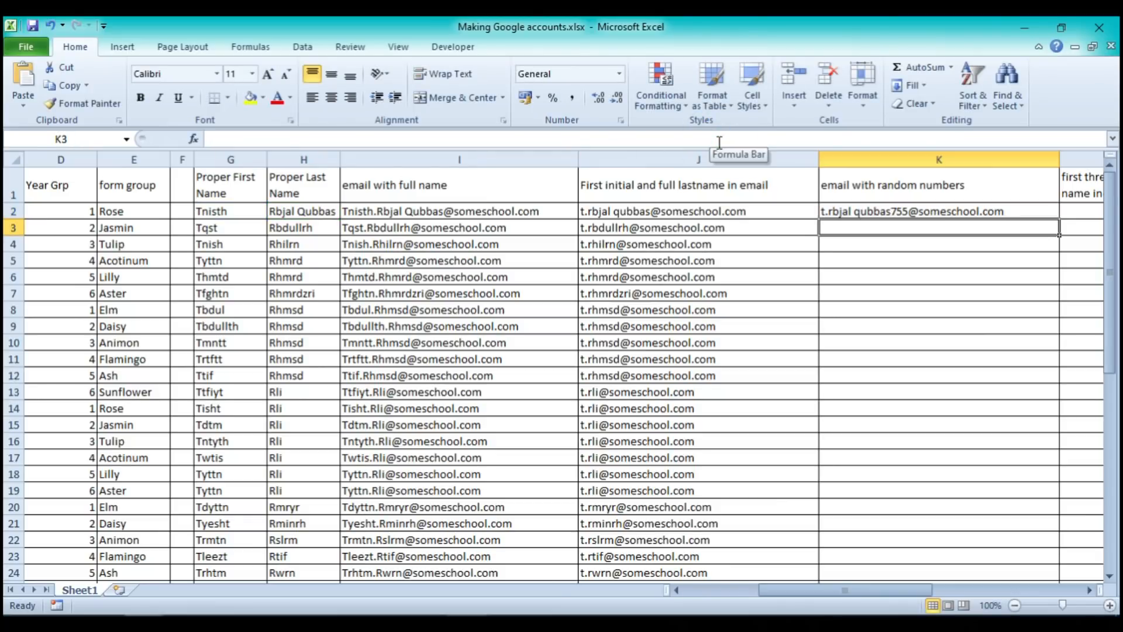
Fill the random-number email formula from K2 down to K49
{"action": "left_click", "coordinate": [873, 211]}
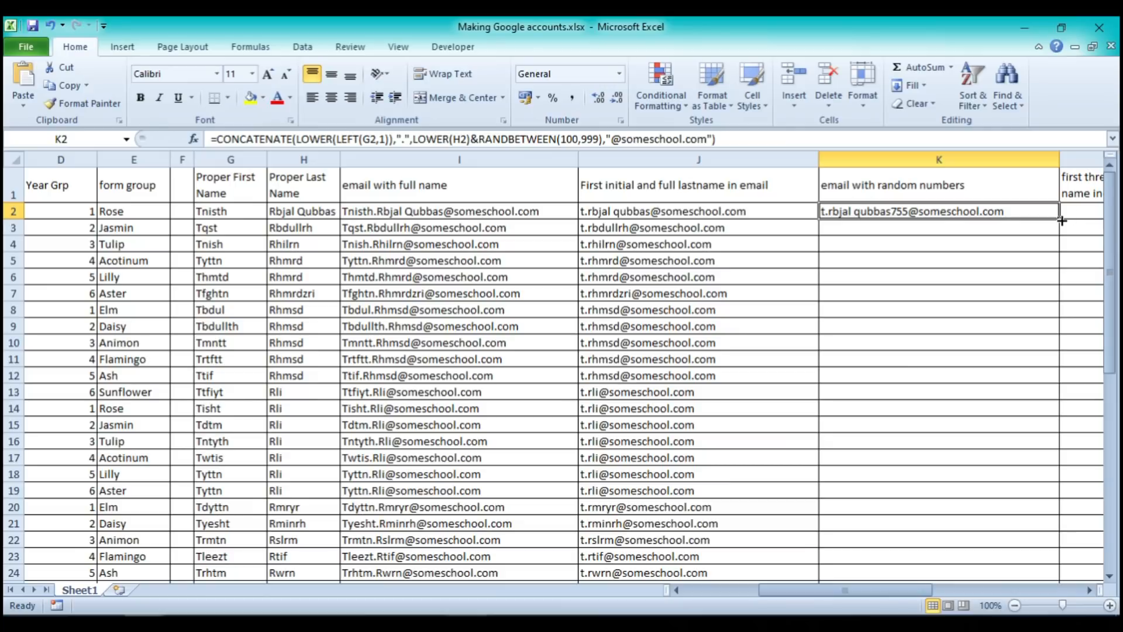
{"action": "left_click_drag", "start_coordinate": [1059, 219], "coordinate": [1054, 536]}
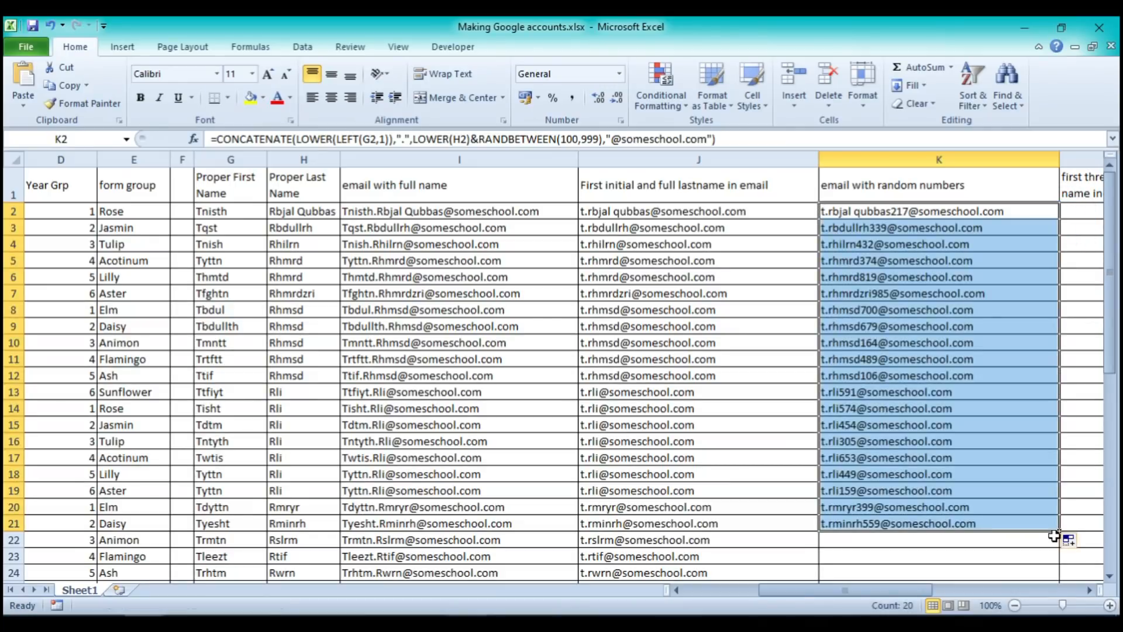
{"action": "scroll", "coordinate": [1053, 532], "scroll_direction": "down", "scroll_amount": 8}
{"action": "scroll", "coordinate": [1053, 532], "scroll_direction": "up", "scroll_amount": 6}
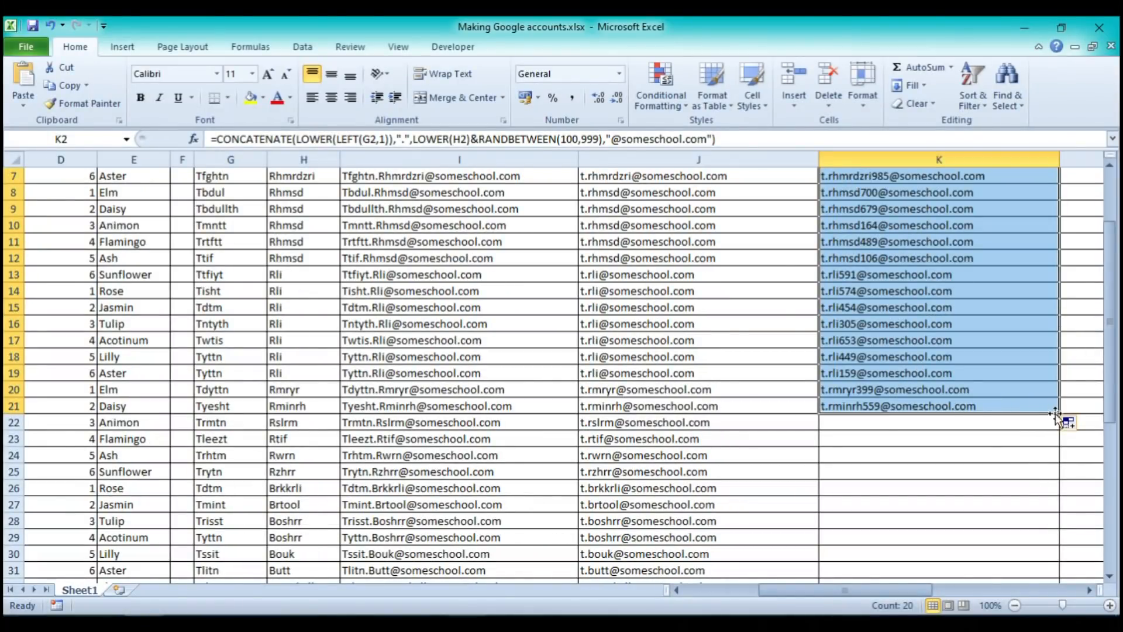
{"action": "left_click_drag", "start_coordinate": [1060, 414], "coordinate": [1056, 541]}
{"action": "scroll", "coordinate": [990, 489], "scroll_direction": "up", "scroll_amount": 9}
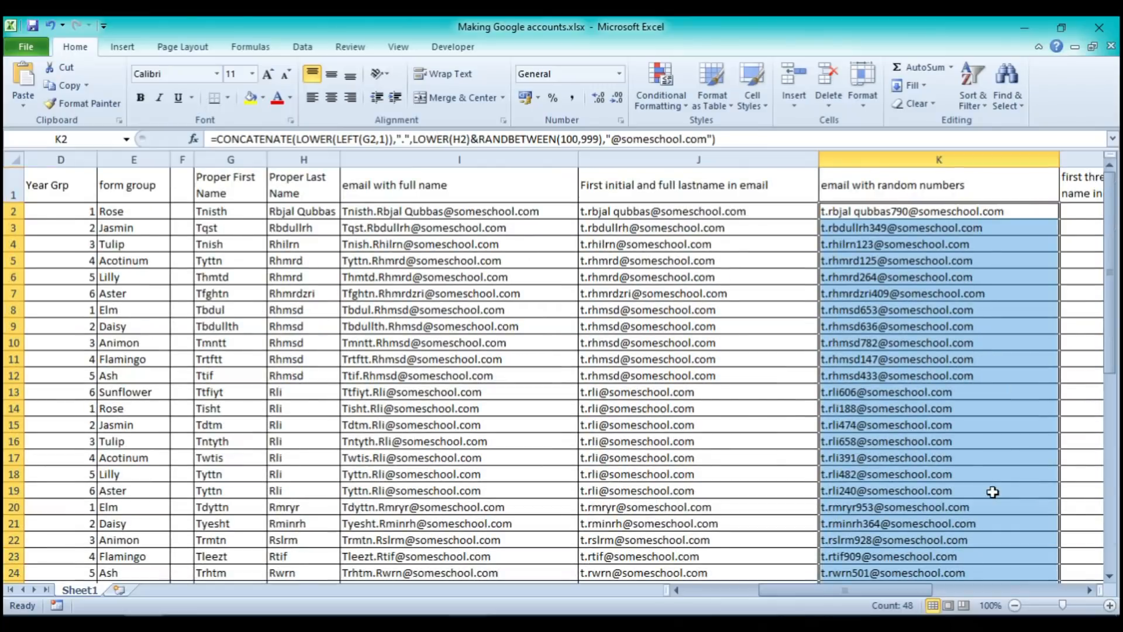
Limit the last name in K2's formula to three characters with LOWER(LEFT(H2,3)) and fill the formula down to K7
{"action": "left_click_drag", "start_coordinate": [819, 592], "coordinate": [919, 591]}
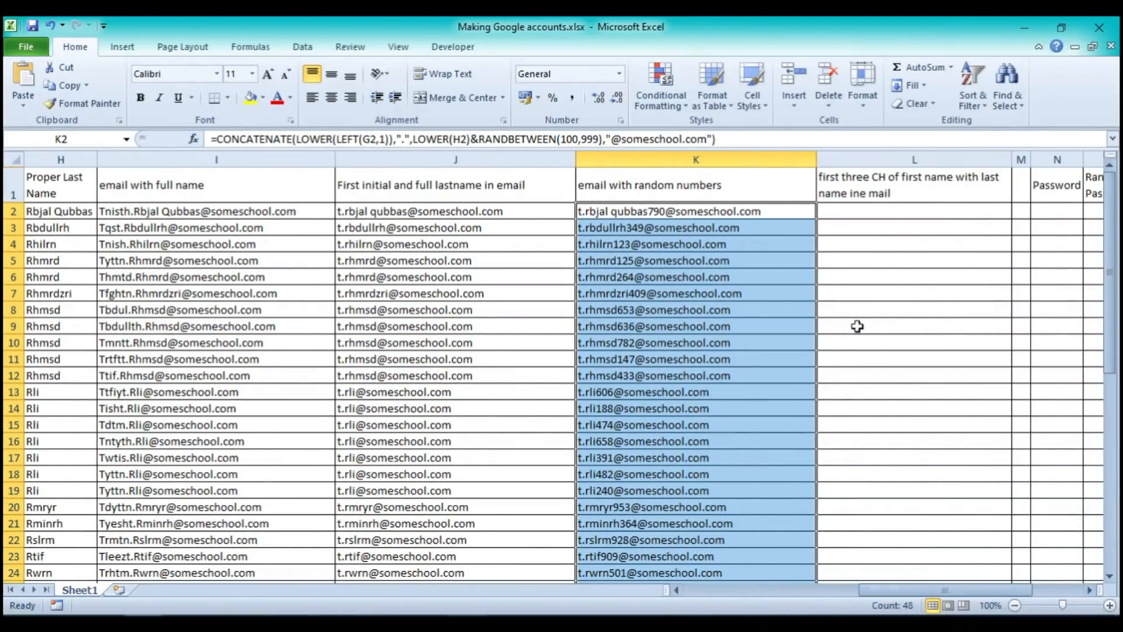
{"action": "left_click", "coordinate": [858, 212]}
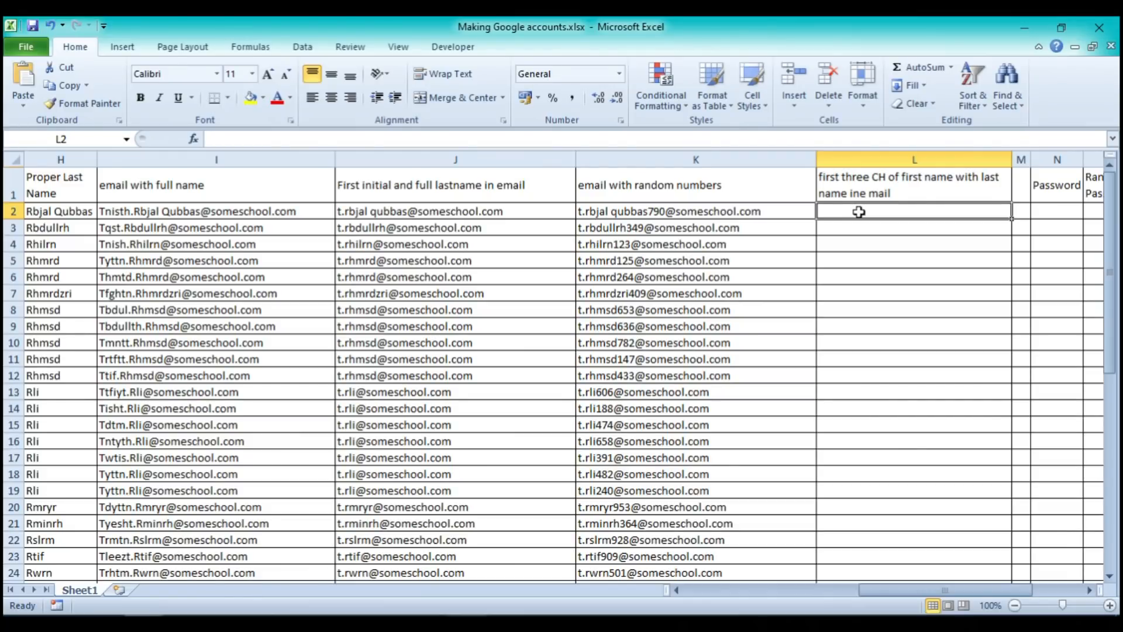
{"action": "left_click", "coordinate": [683, 207]}
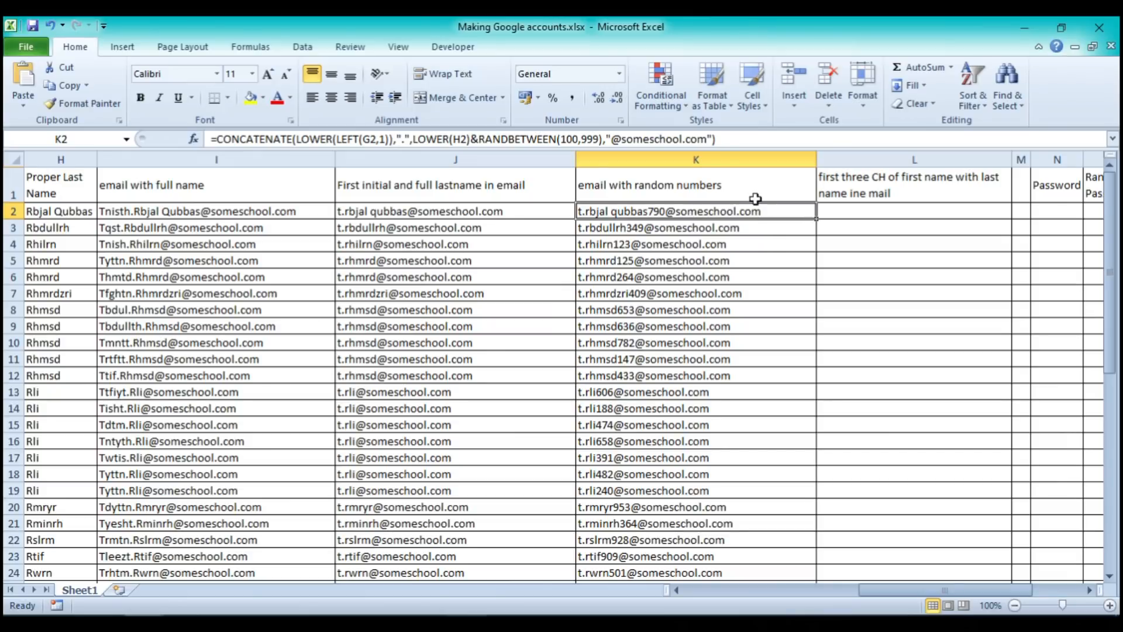
{"action": "left_click", "coordinate": [451, 140]}
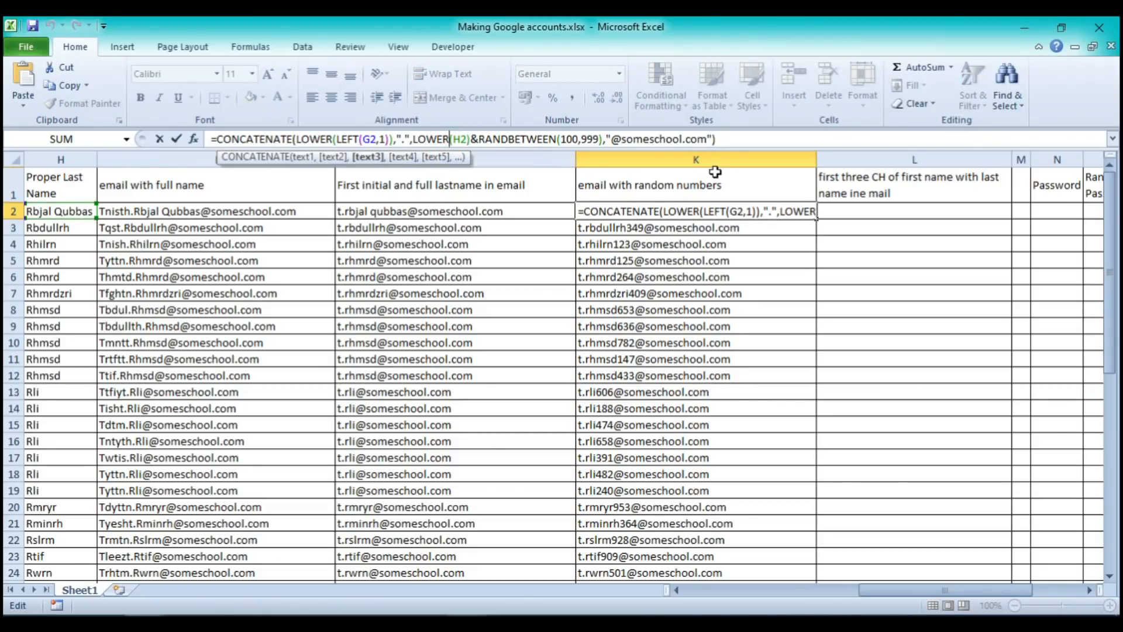
{"action": "type", "text": "("}
{"action": "key", "text": "Left"}
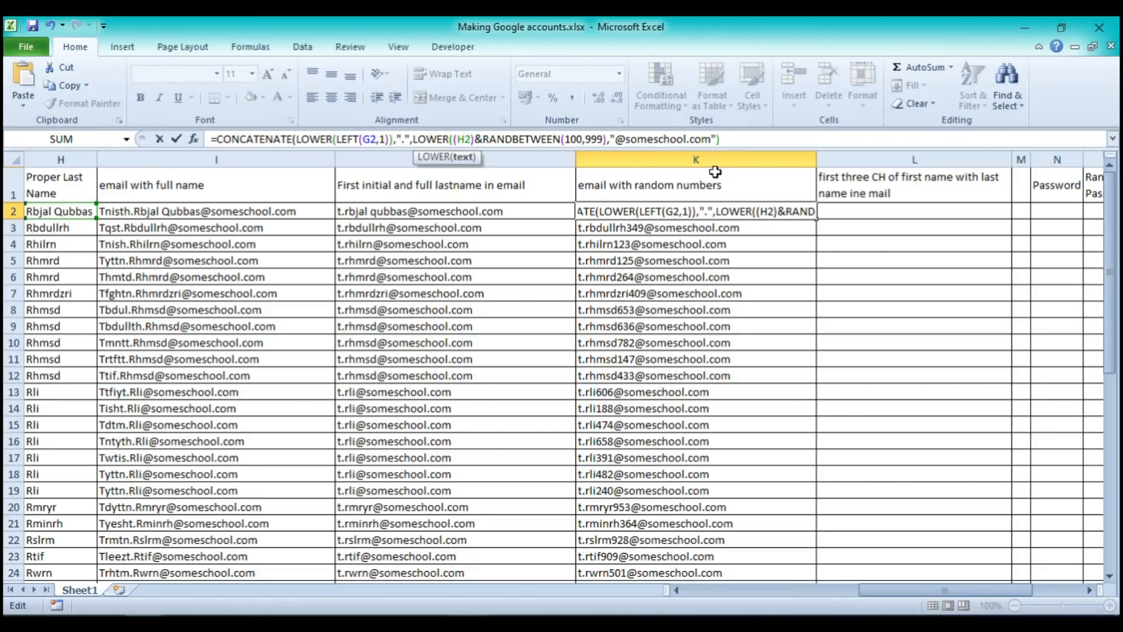
{"action": "type", "text": "left"}
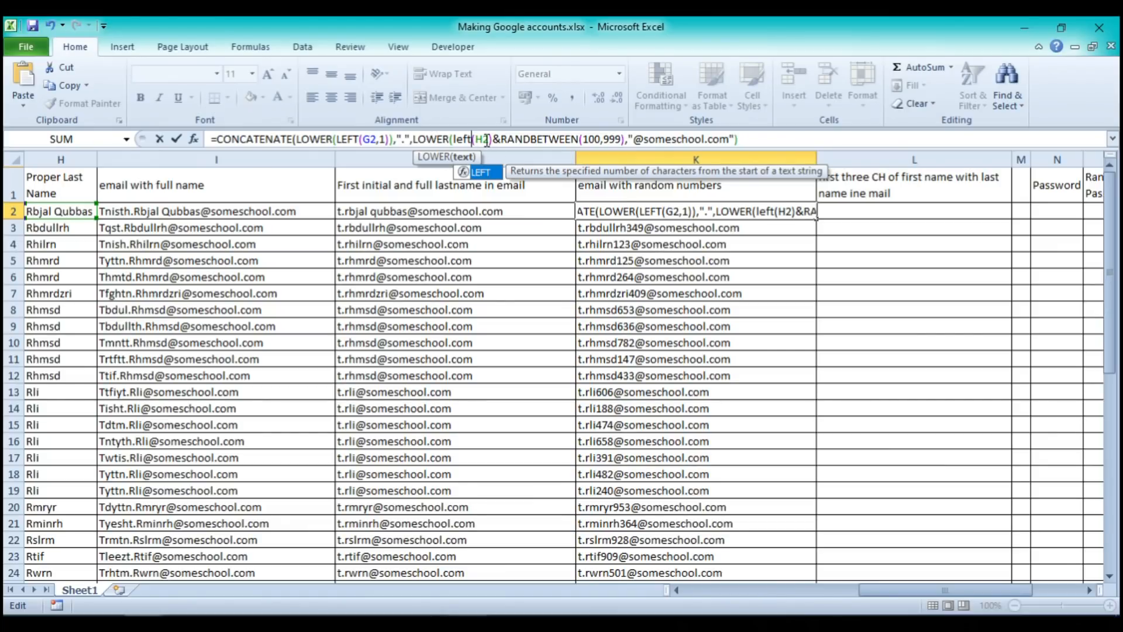
{"action": "left_click", "coordinate": [489, 141]}
{"action": "type", "text": "),"}
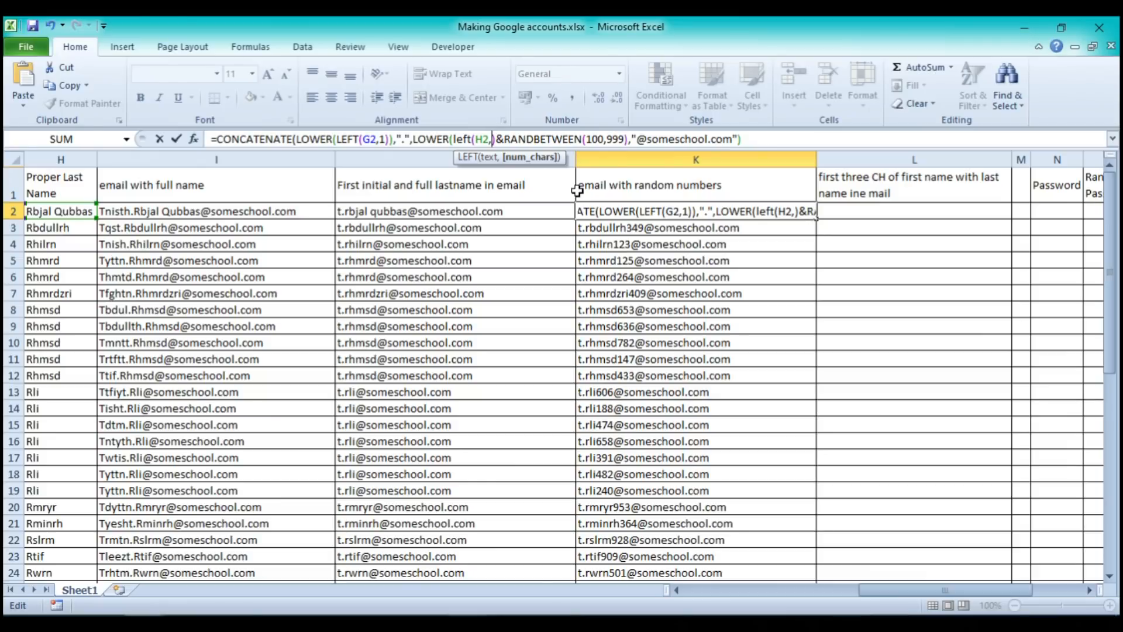
{"action": "type", "text": "3"}
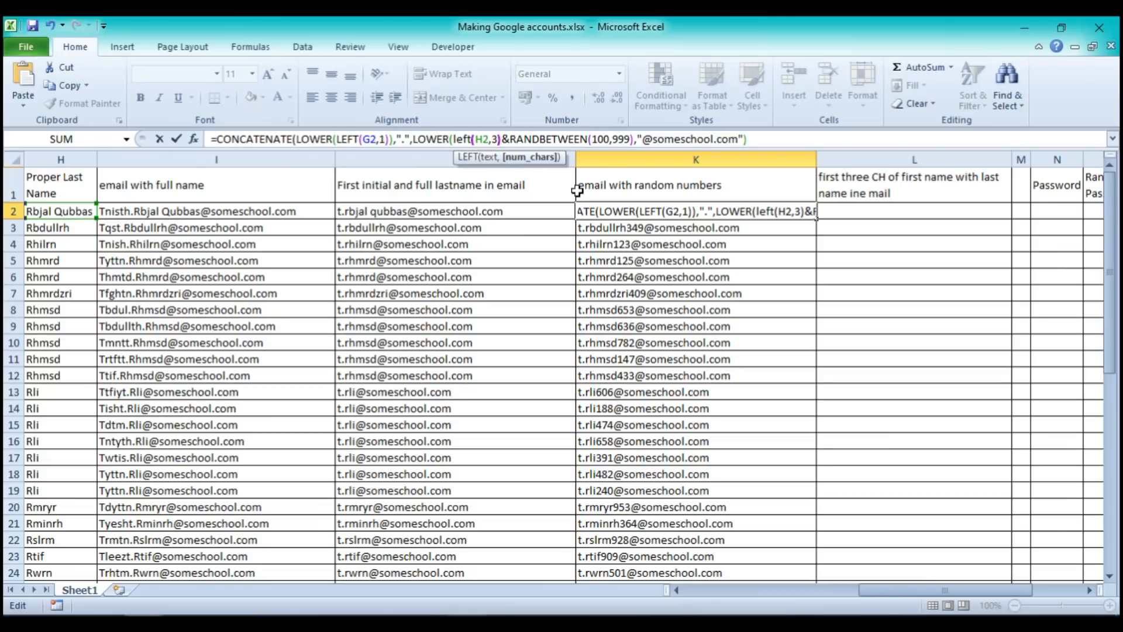
{"action": "key", "text": "Right"}
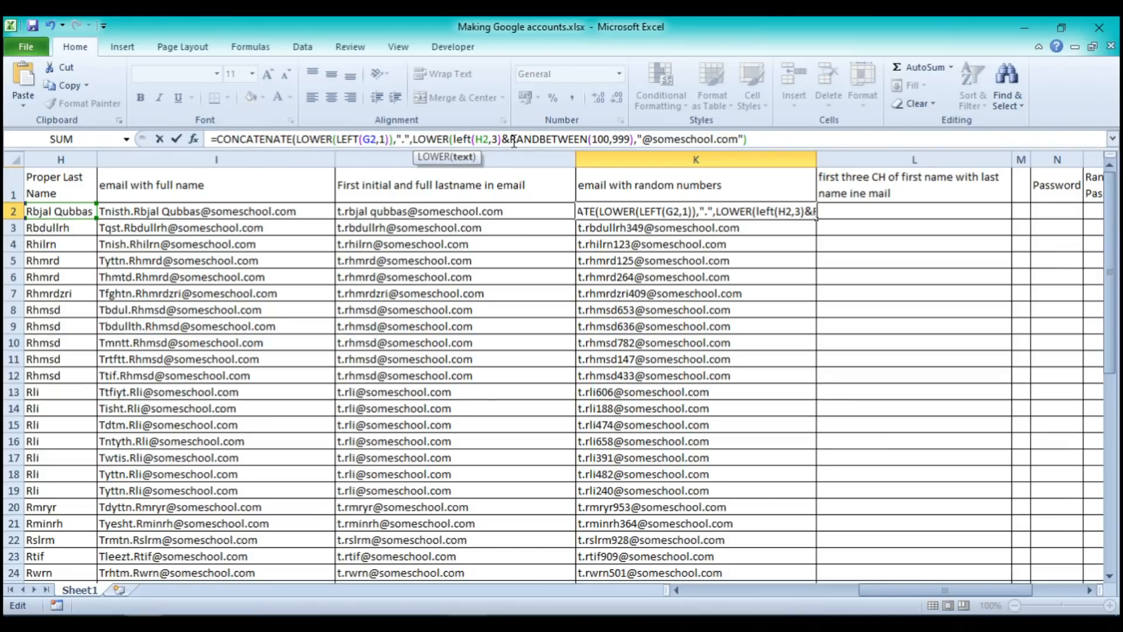
{"action": "type", "text": ")"}
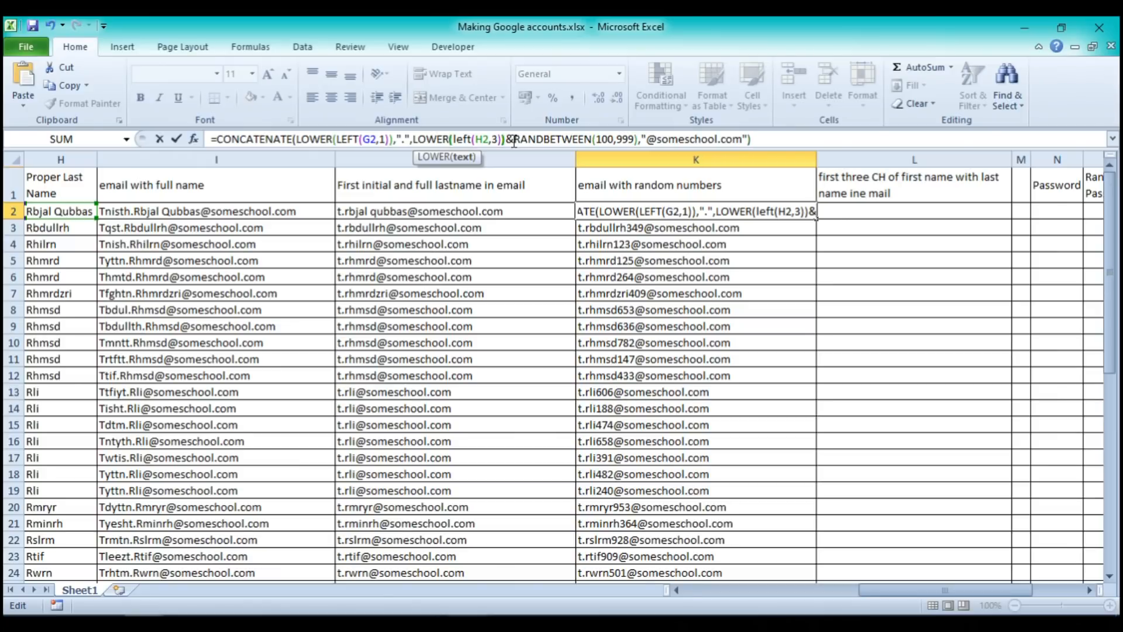
{"action": "left_click", "coordinate": [777, 143]}
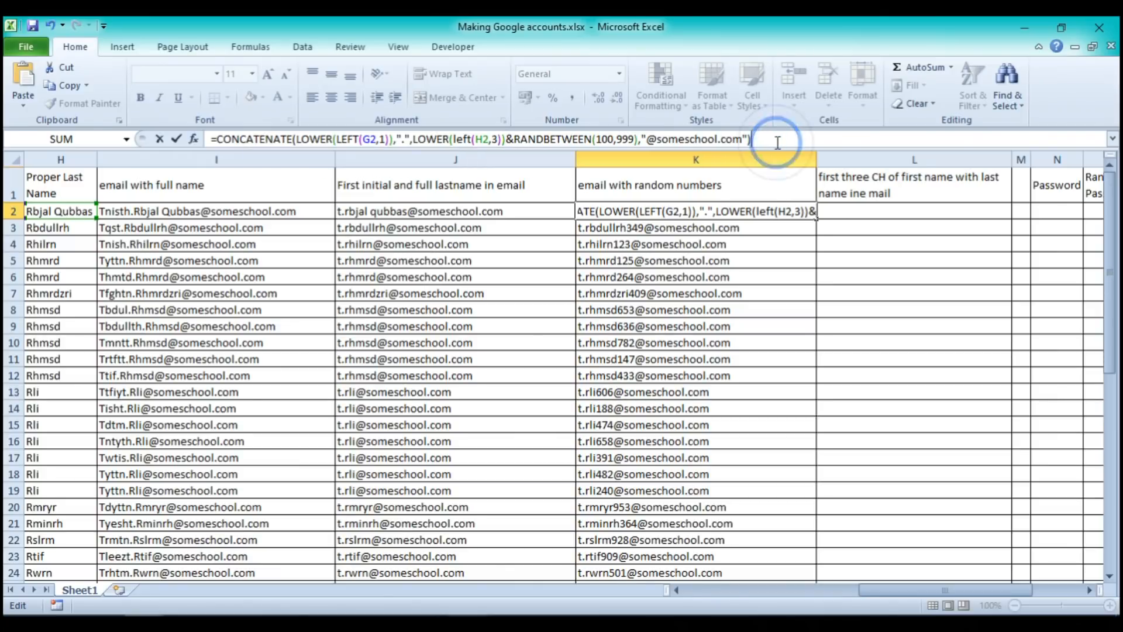
{"action": "key", "text": "Return"}
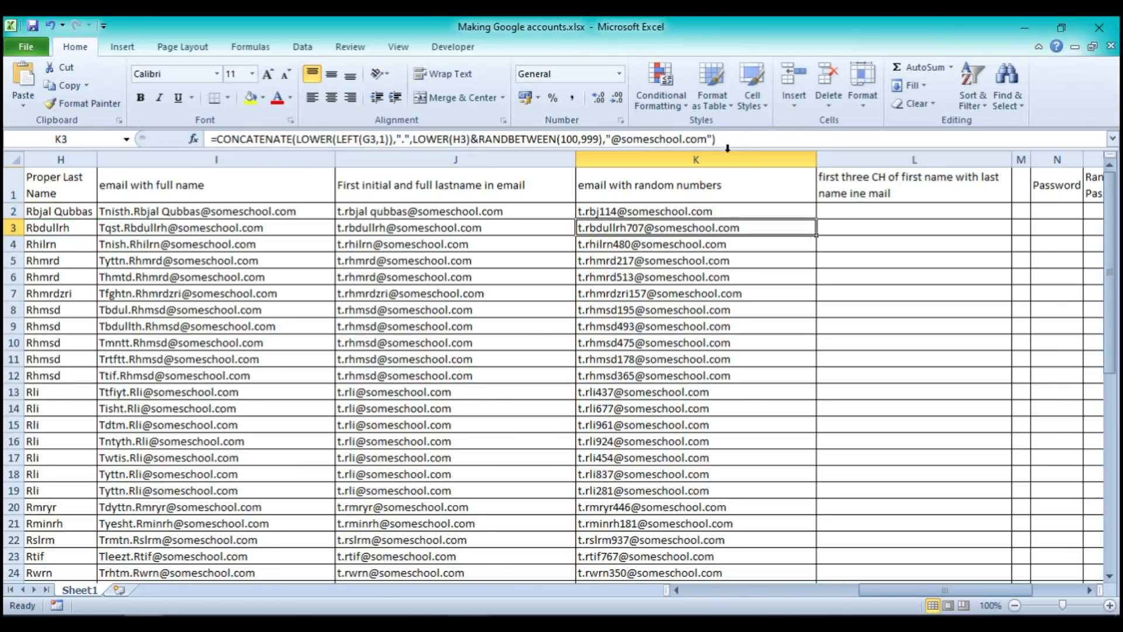
{"action": "left_click", "coordinate": [601, 212]}
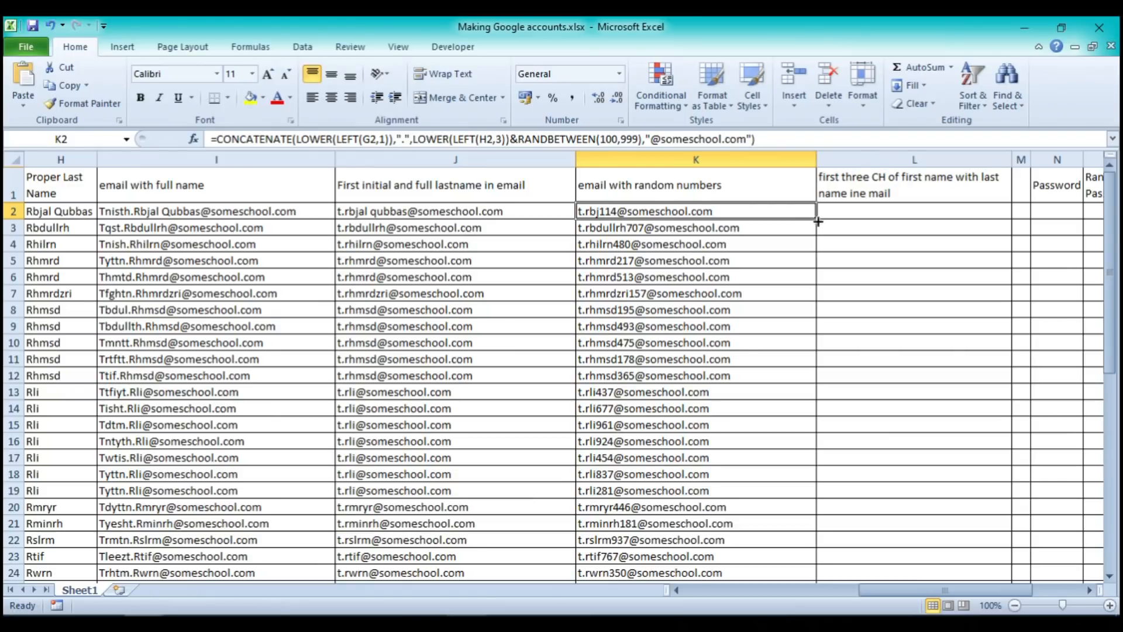
{"action": "left_click_drag", "start_coordinate": [814, 219], "coordinate": [817, 304]}
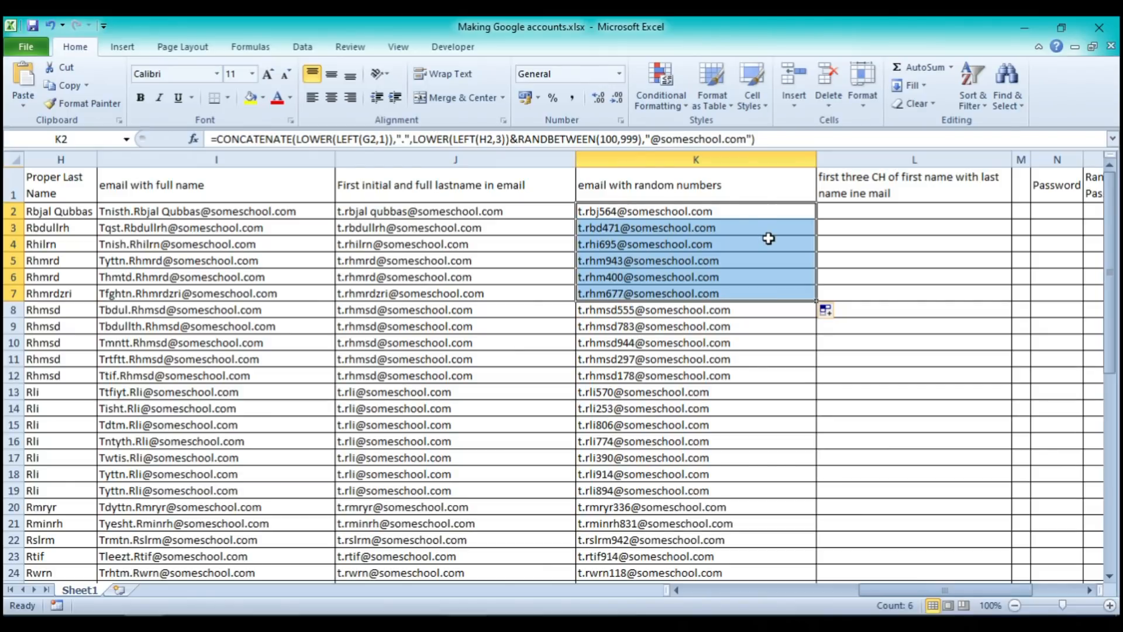
Start a CONCATENATE formula in L2 whose first part is the lowercase first three characters of the first name, lower(left(G2,3)
{"action": "left_click", "coordinate": [854, 215]}
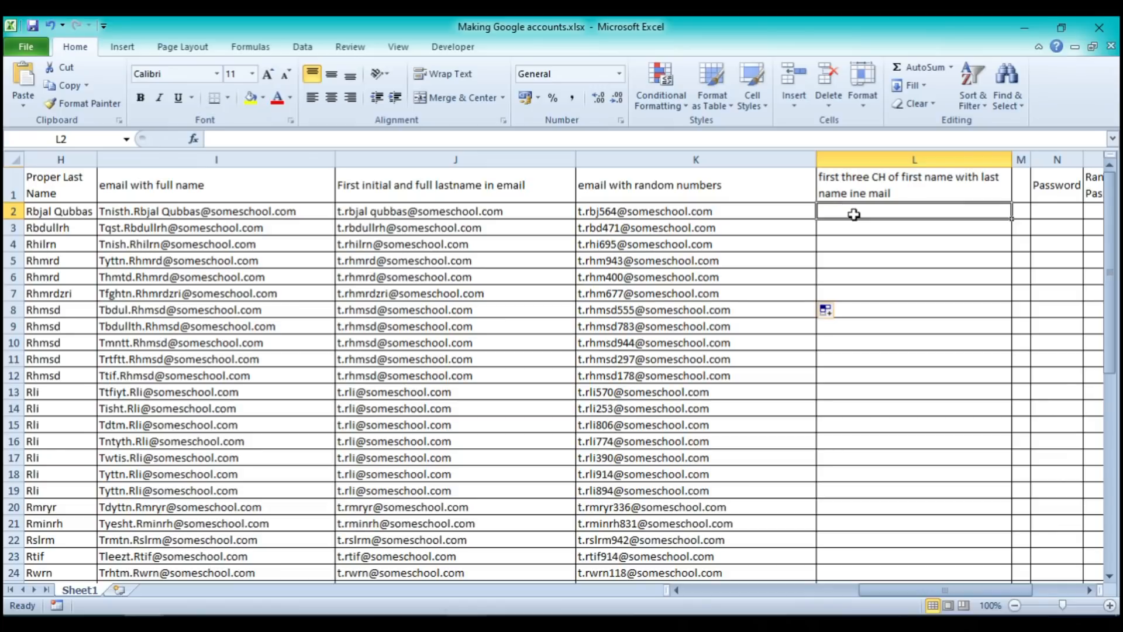
{"action": "type", "text": "=con"}
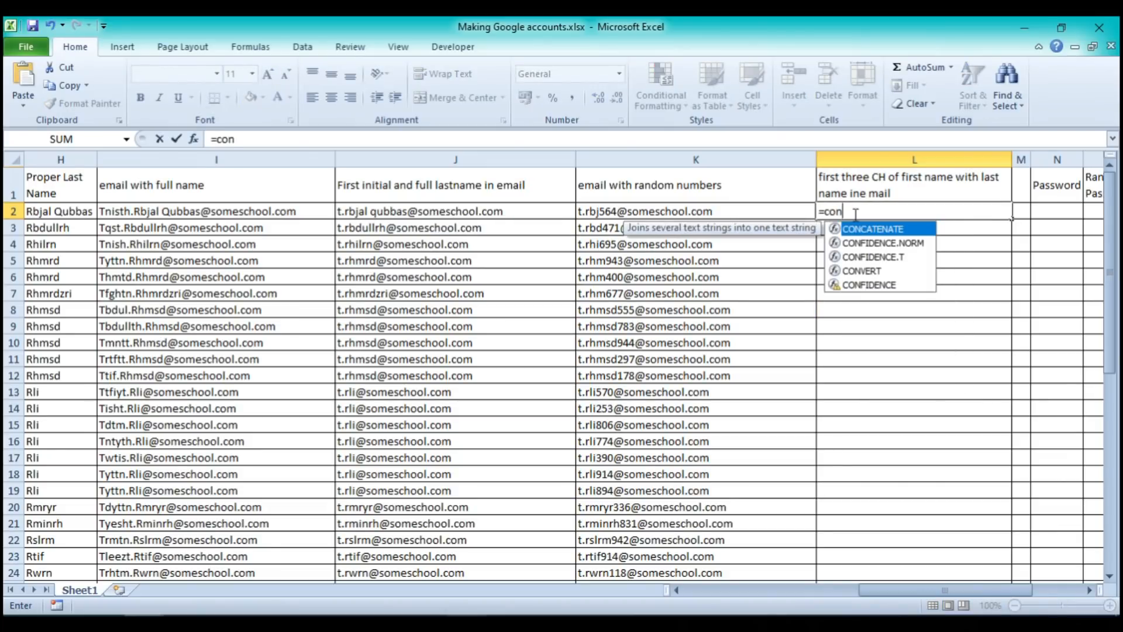
{"action": "double_click", "coordinate": [886, 230]}
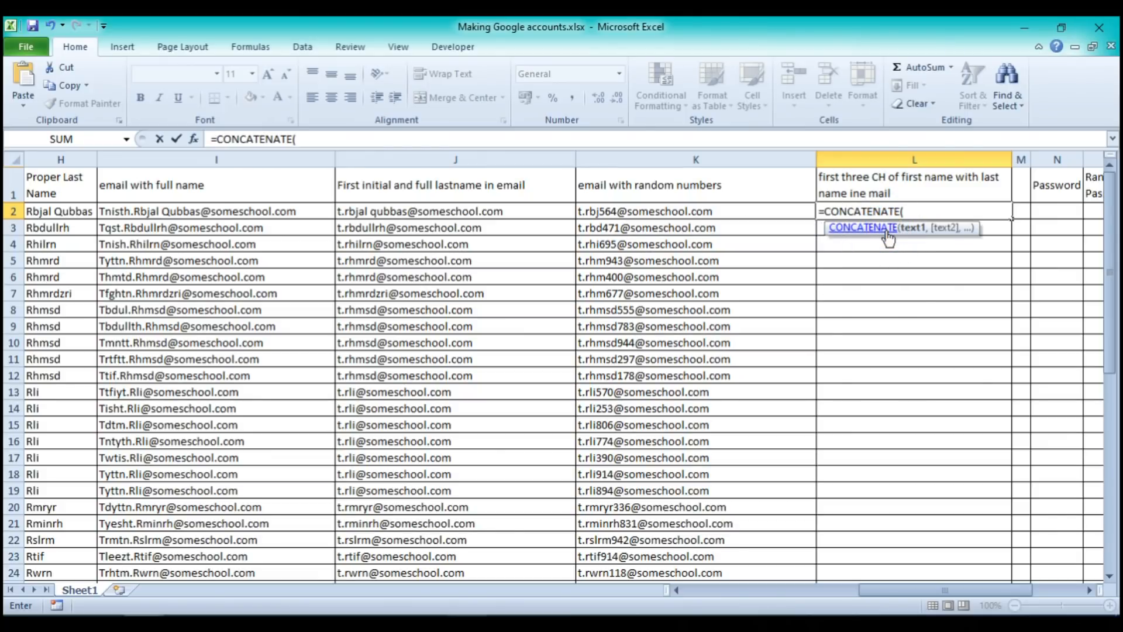
{"action": "type", "text": "lower"}
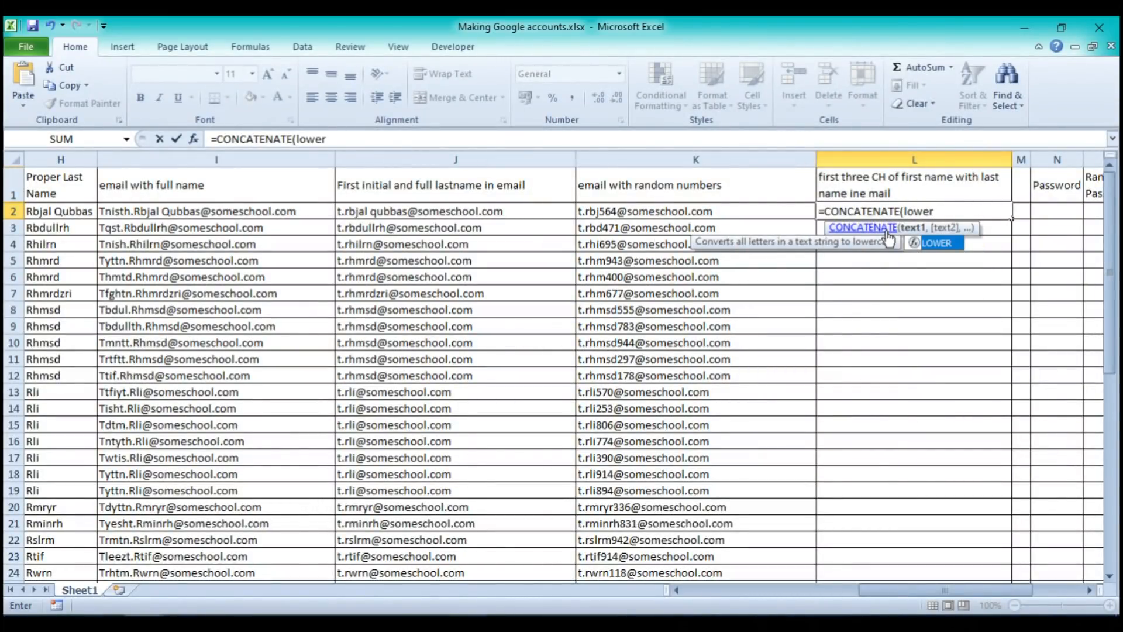
{"action": "type", "text": "("}
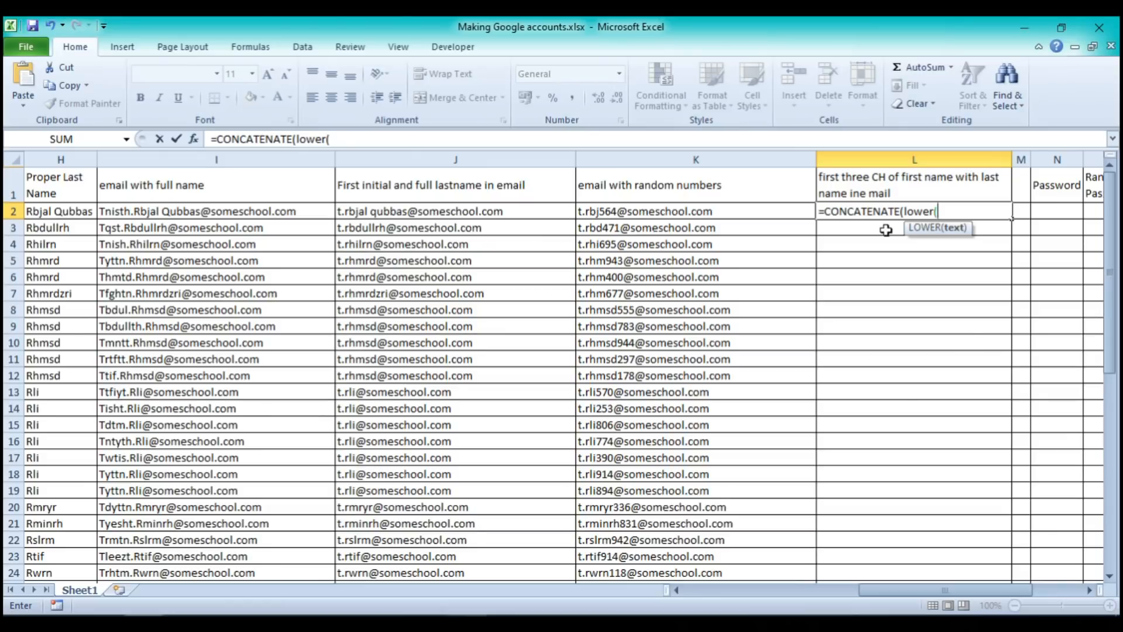
{"action": "type", "text": "left"}
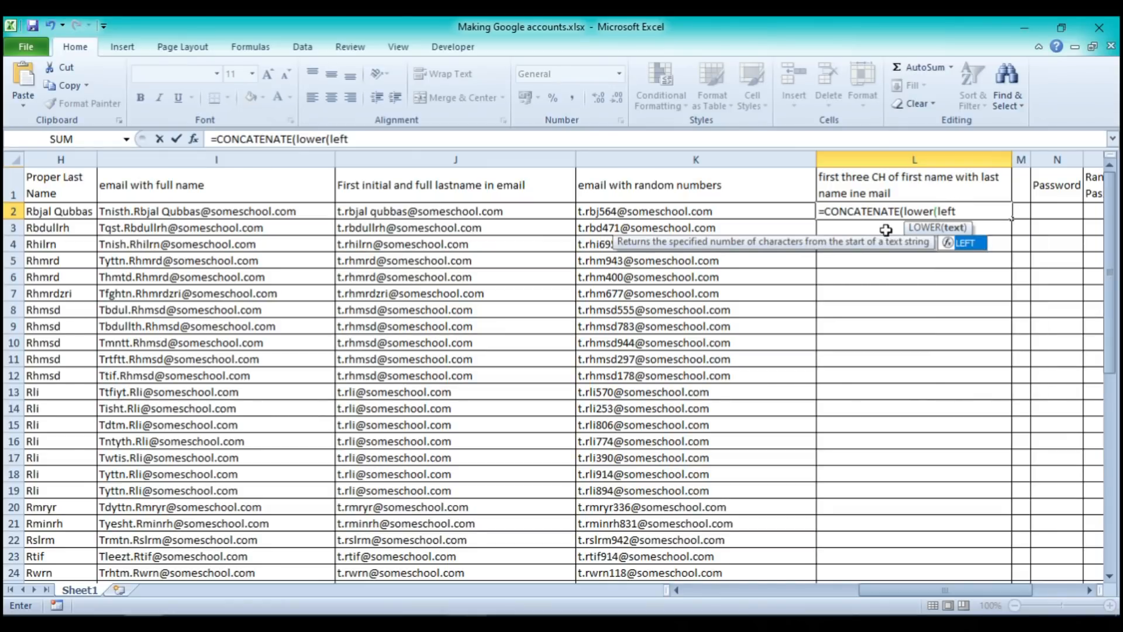
{"action": "type", "text": "("}
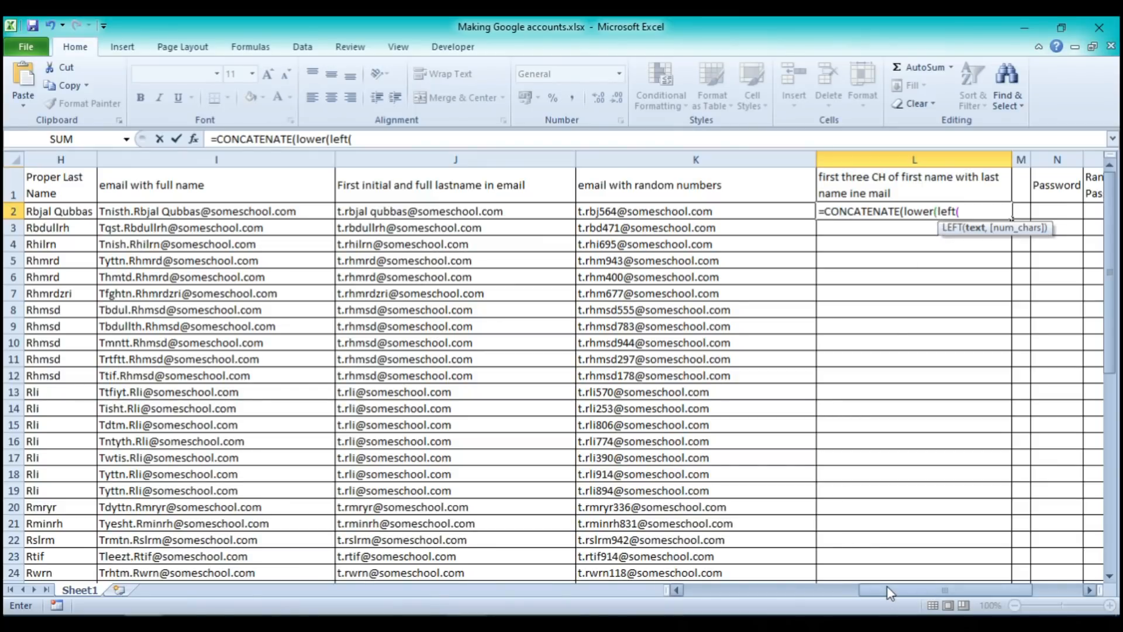
{"action": "left_click_drag", "start_coordinate": [887, 585], "coordinate": [837, 585]}
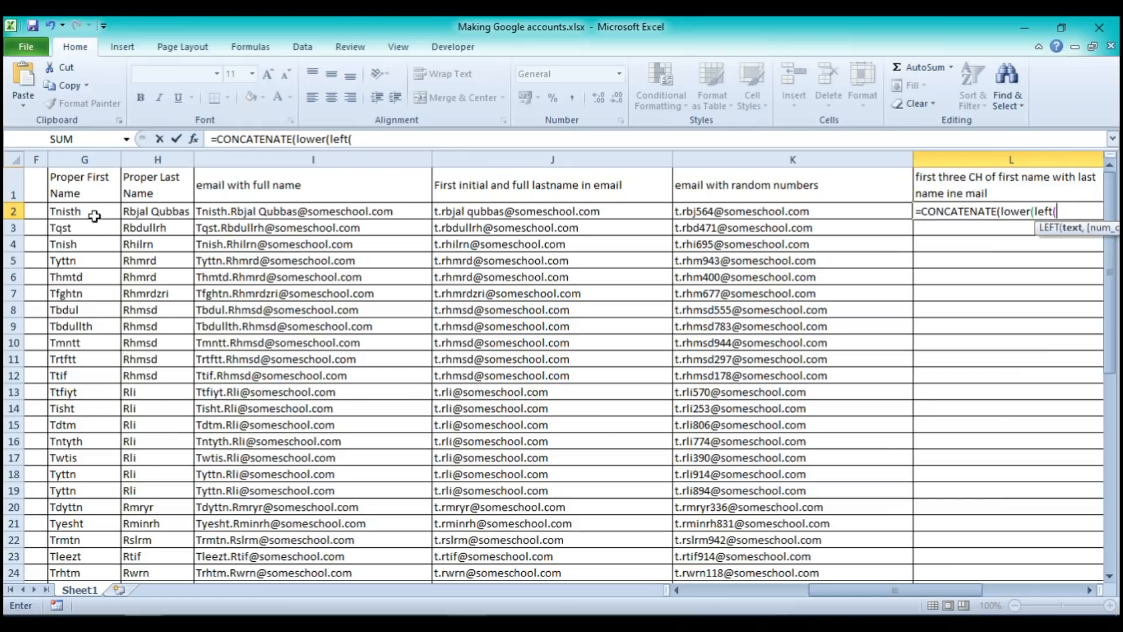
{"action": "left_click", "coordinate": [93, 215]}
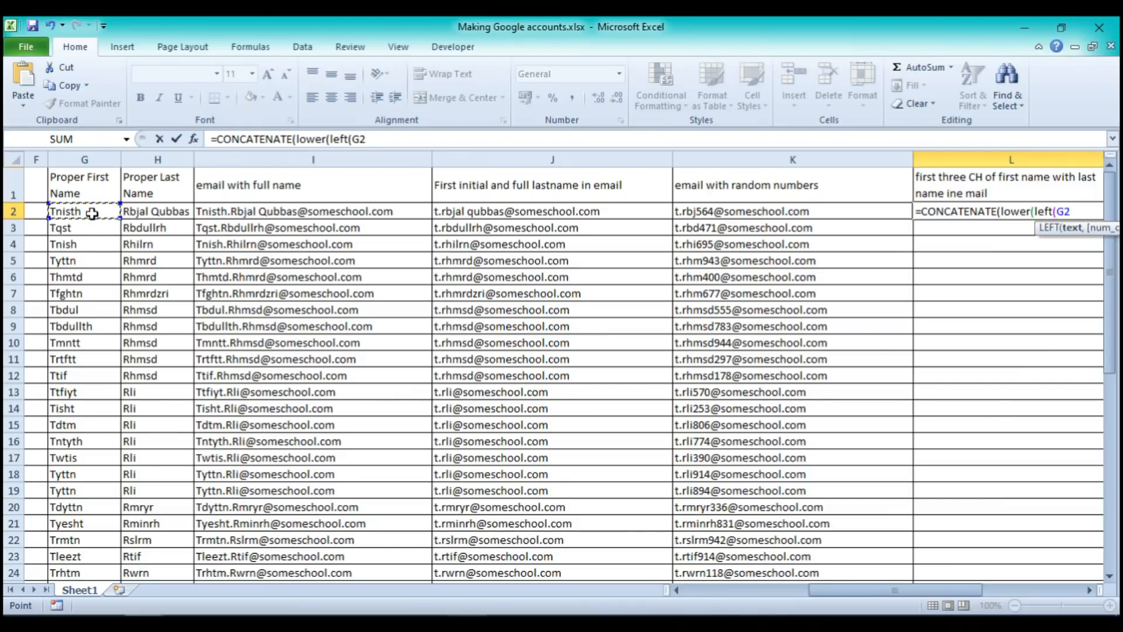
{"action": "type", "text": ",3"}
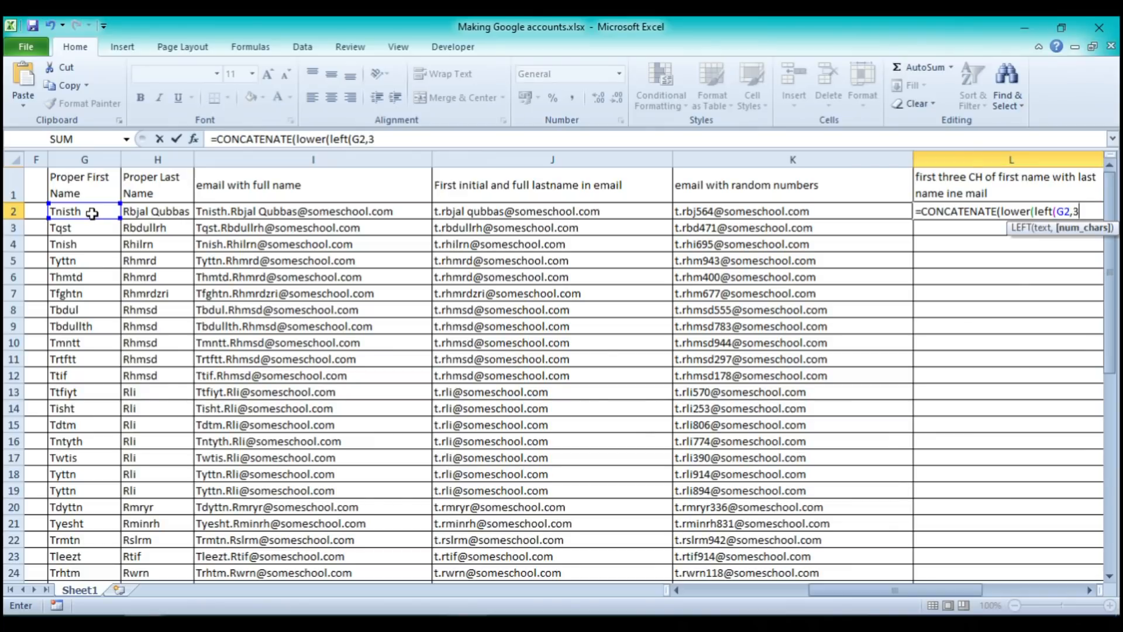
{"action": "type", "text": ")"}
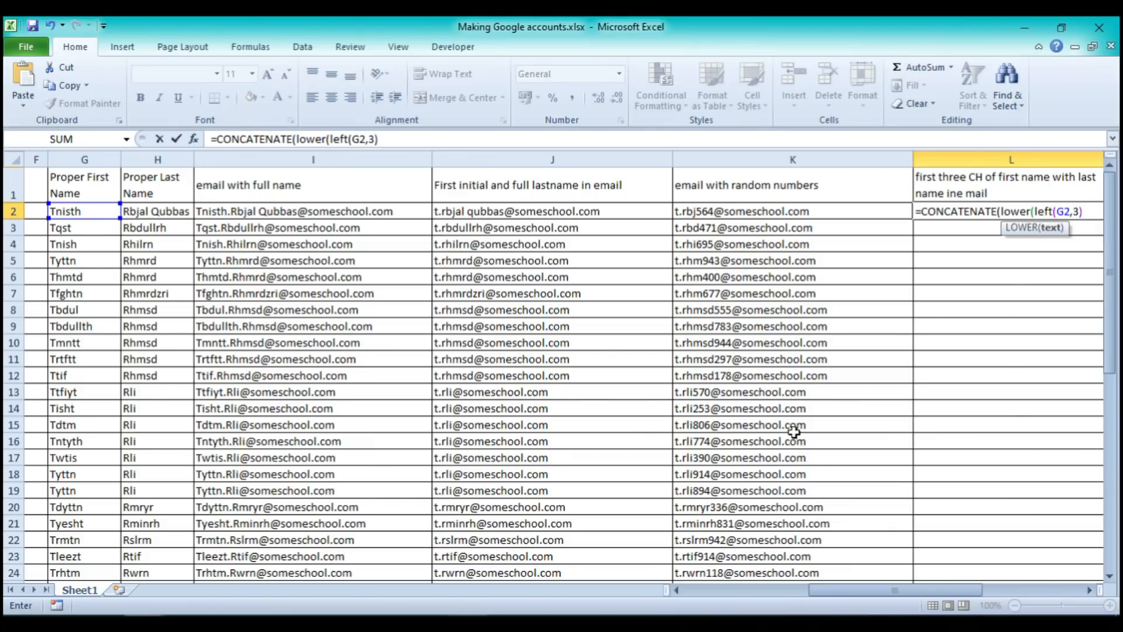
Continue L2's formula with a "." separator and the lowercase first nine characters of the last name, LOWER(LEFT(h2,9))
{"action": "left_click", "coordinate": [862, 594]}
{"action": "left_click_drag", "start_coordinate": [862, 594], "coordinate": [912, 594]}
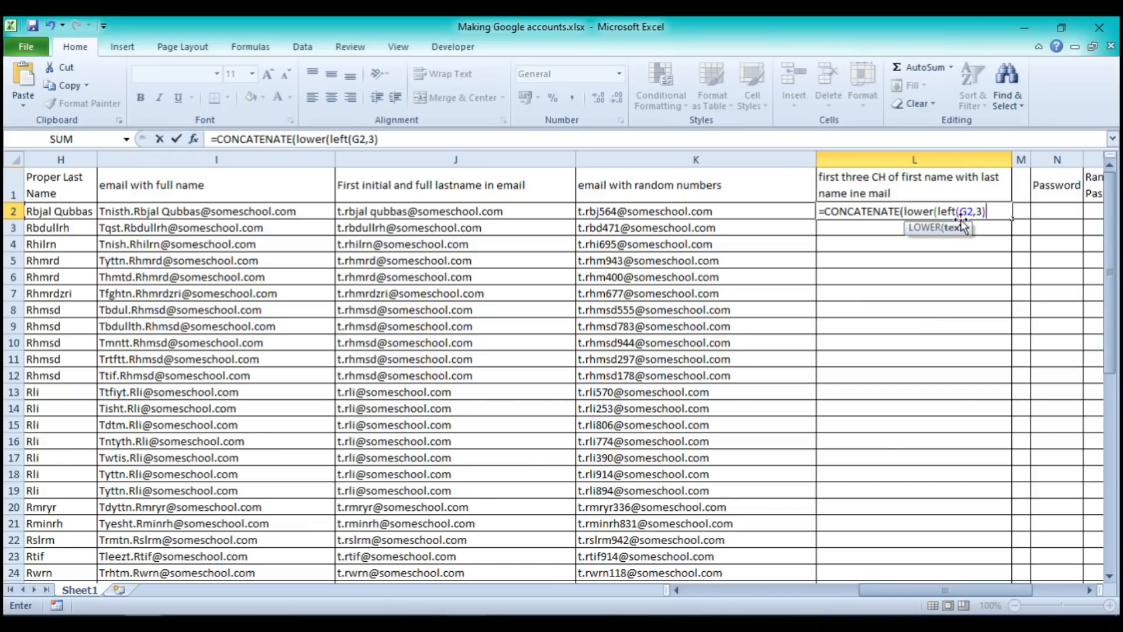
{"action": "type", "text": ",\".\","}
{"action": "type", "text": "lower"}
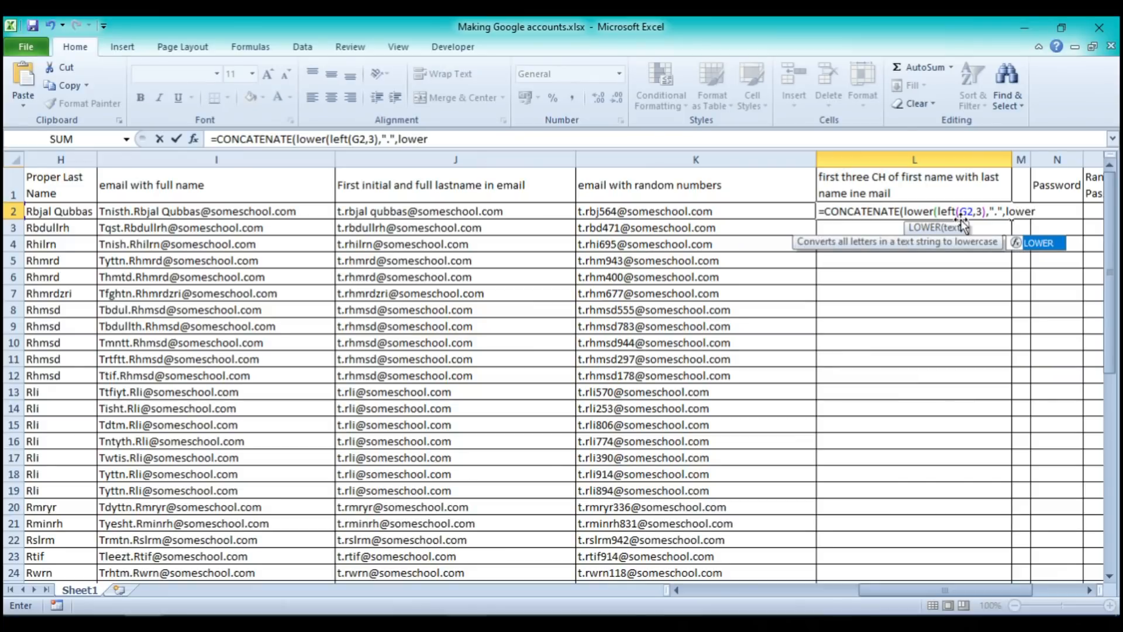
{"action": "double_click", "coordinate": [1040, 242]}
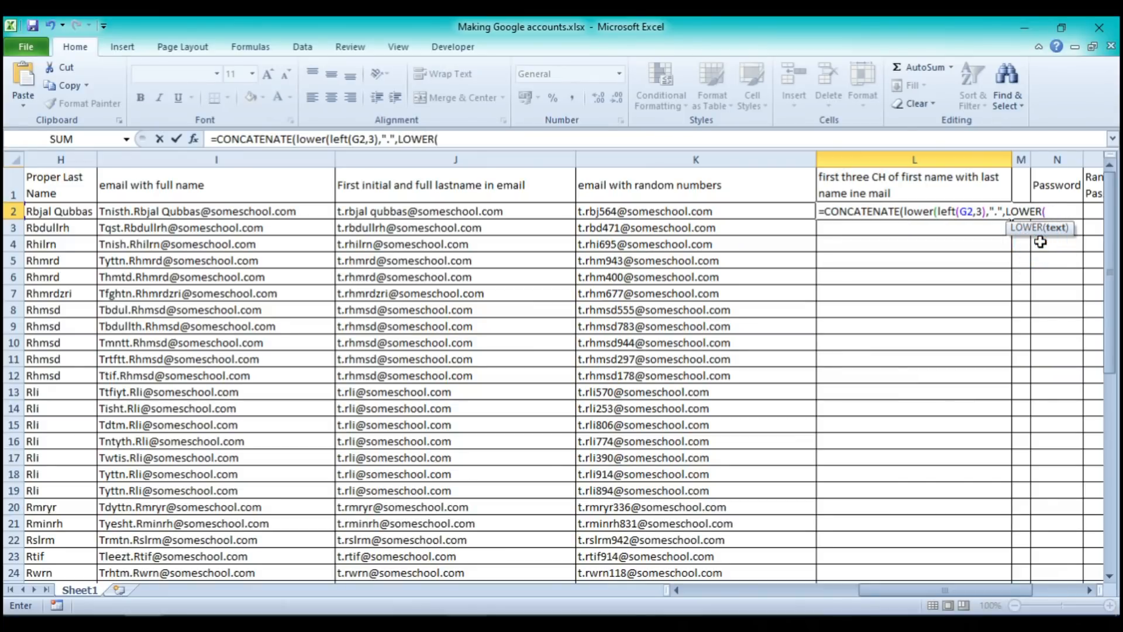
{"action": "type", "text": "left"}
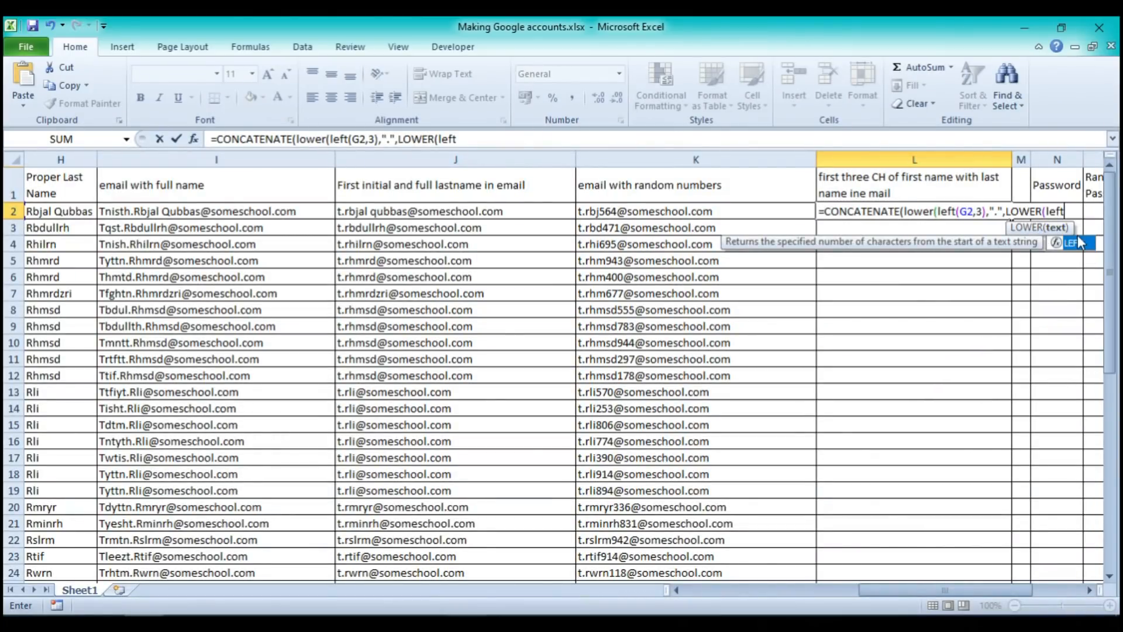
{"action": "double_click", "coordinate": [1074, 243]}
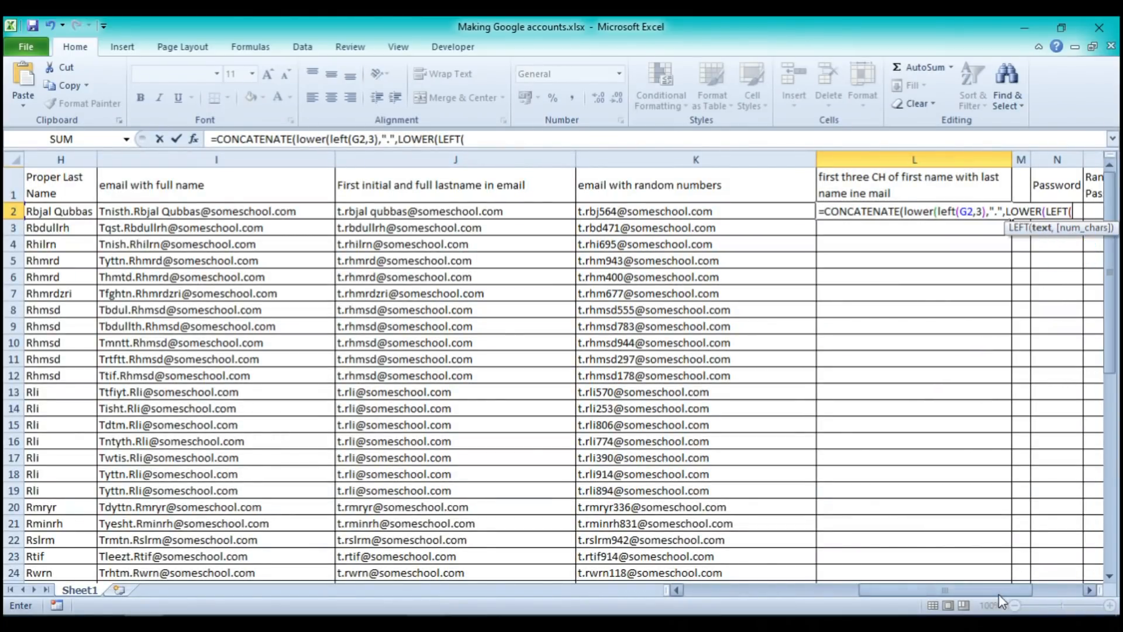
{"action": "mouse_move", "coordinate": [999, 594]}
{"action": "left_mouse_down"}
{"action": "mouse_move", "coordinate": [857, 598]}
{"action": "mouse_move", "coordinate": [1006, 592]}
{"action": "left_mouse_up"}
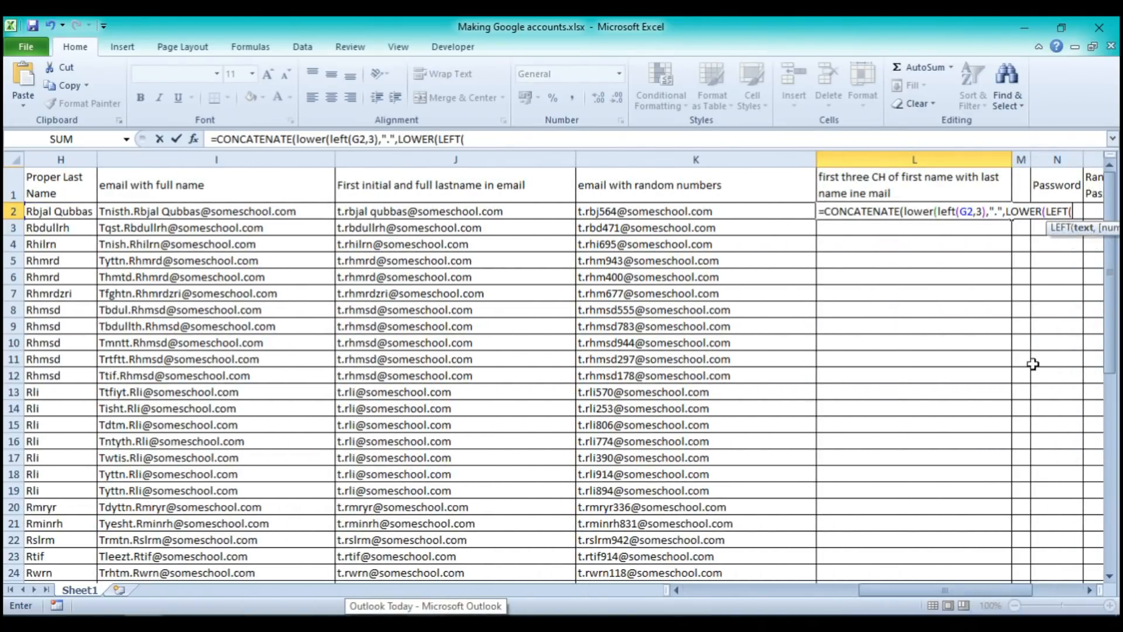
{"action": "type", "text": "h2"}
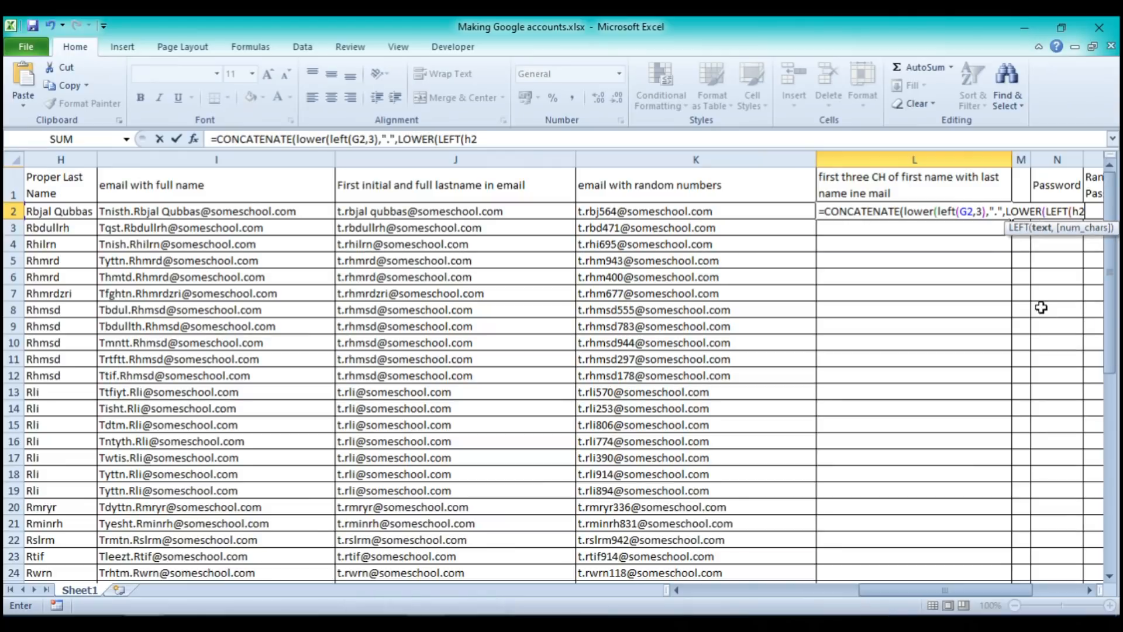
{"action": "type", "text": ","}
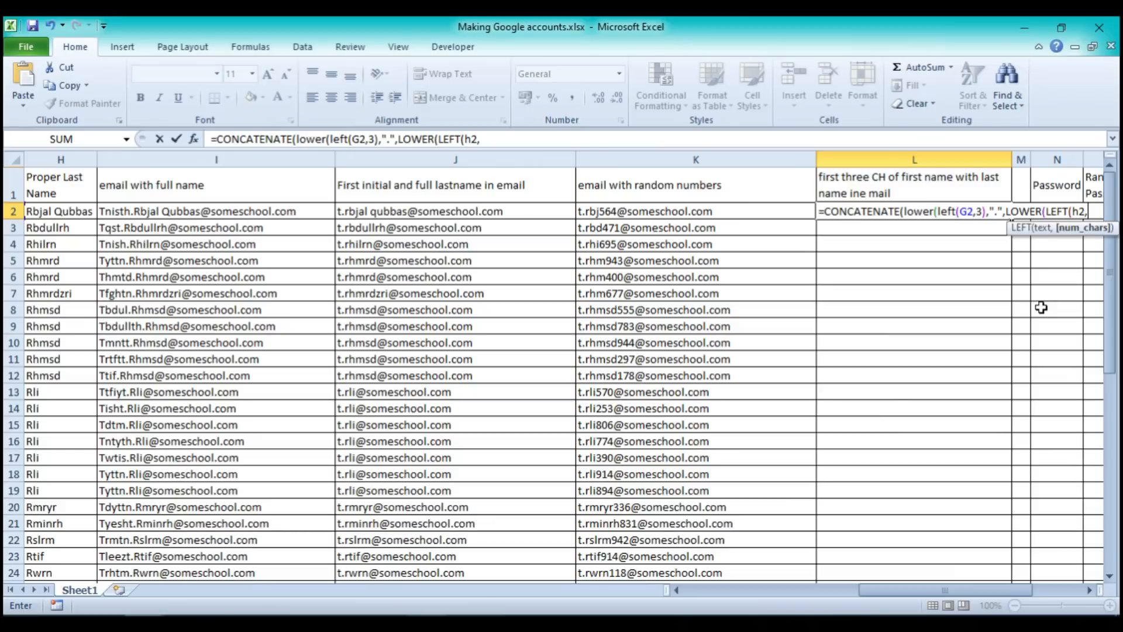
{"action": "type", "text": "9)"}
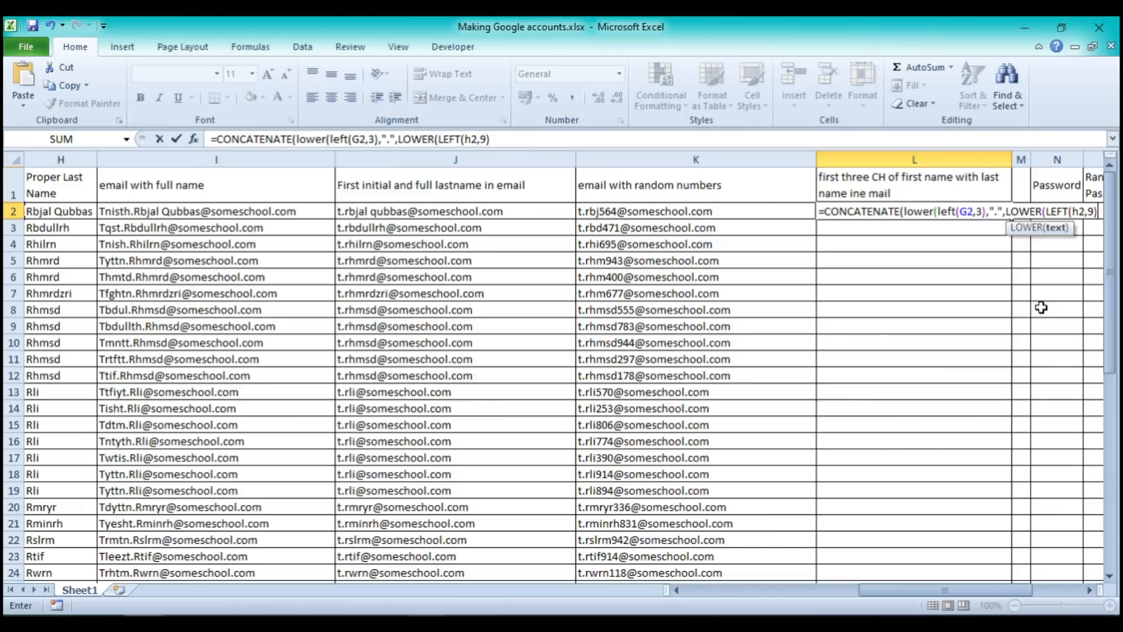
{"action": "type", "text": ")"}
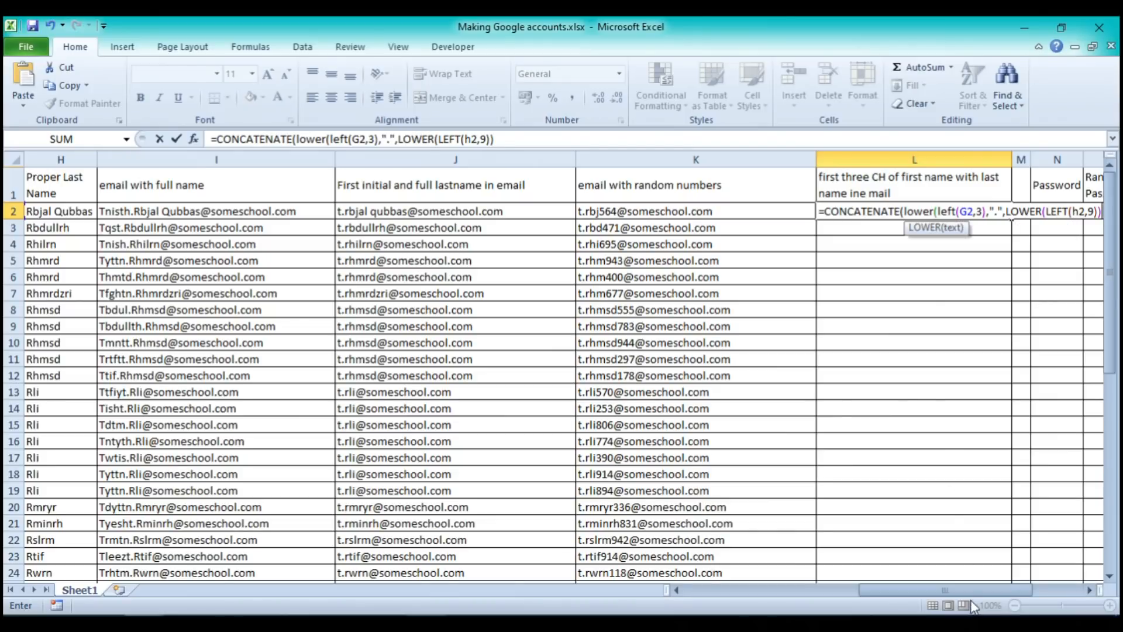
{"action": "left_click_drag", "start_coordinate": [969, 589], "coordinate": [1029, 591]}
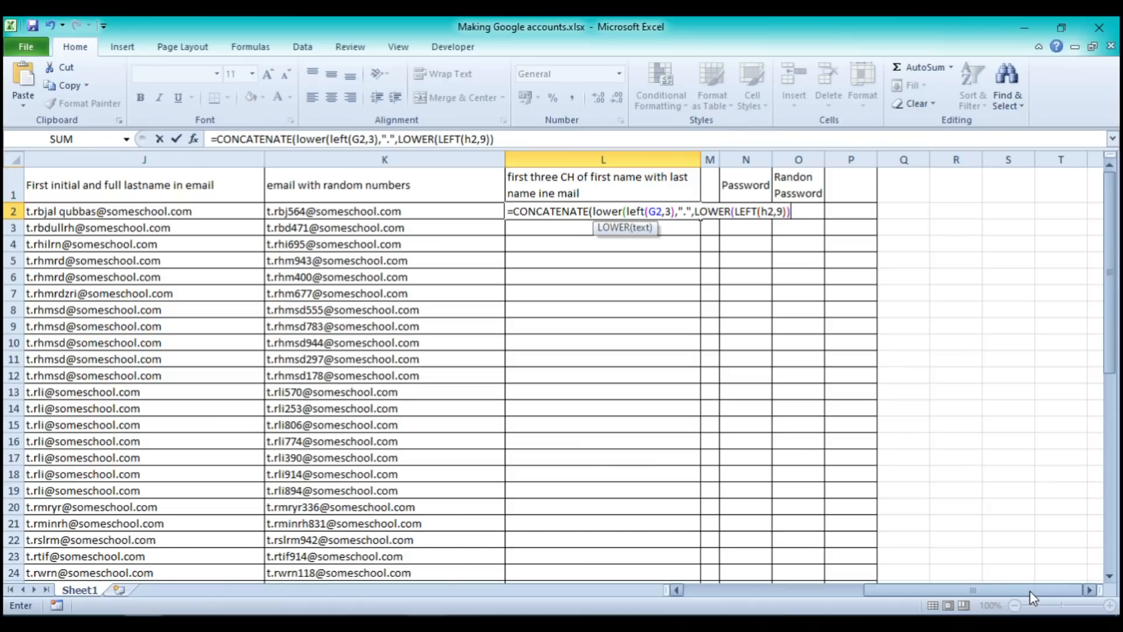
{"action": "type", "text": ",\"@somesch"}
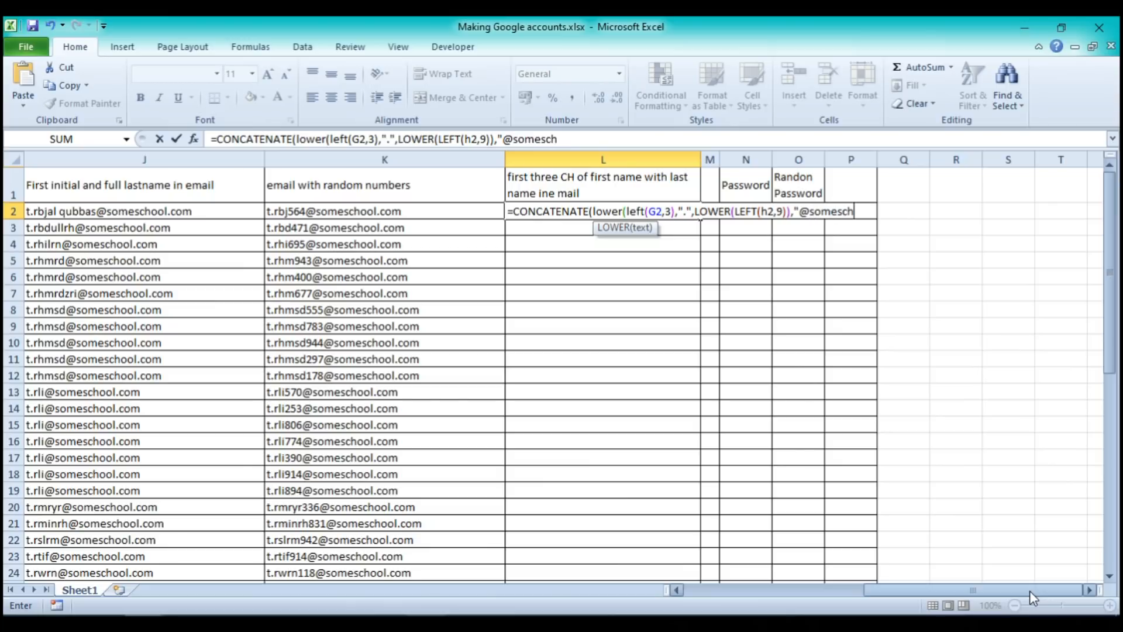
{"action": "type", "text": "ool.com\""}
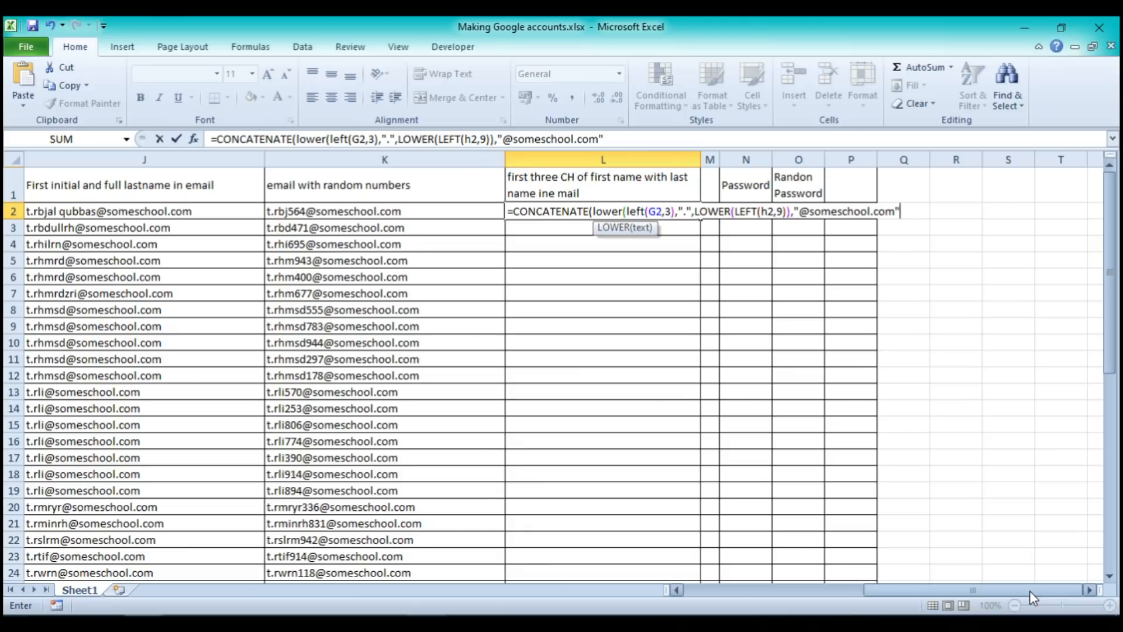
{"action": "type", "text": ")"}
{"action": "key", "text": "Return"}
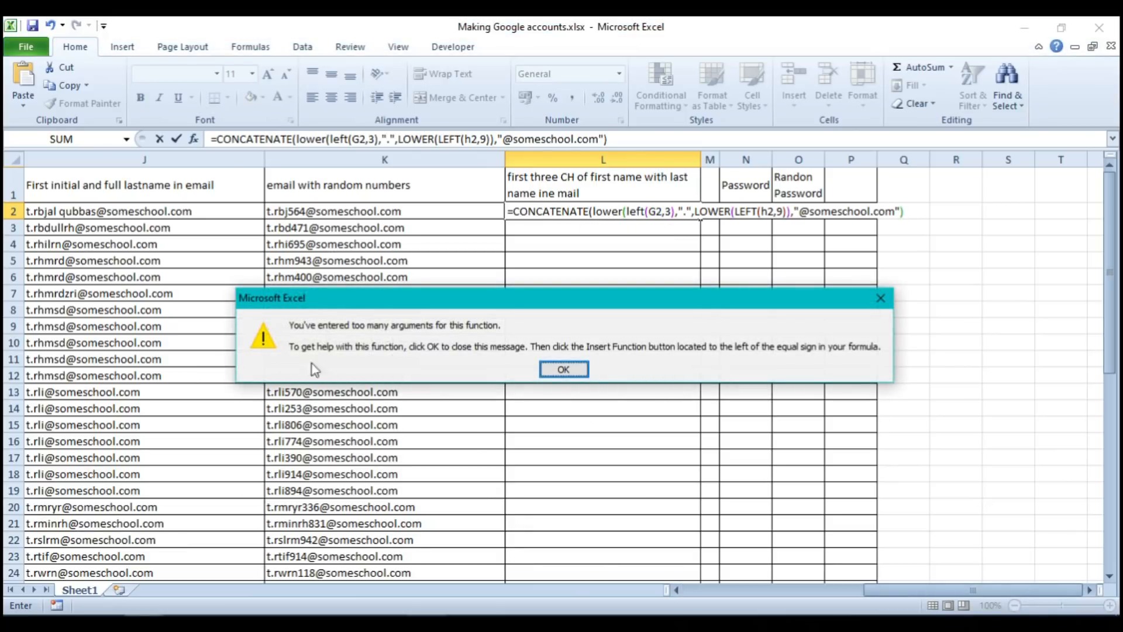
{"action": "left_click", "coordinate": [562, 369]}
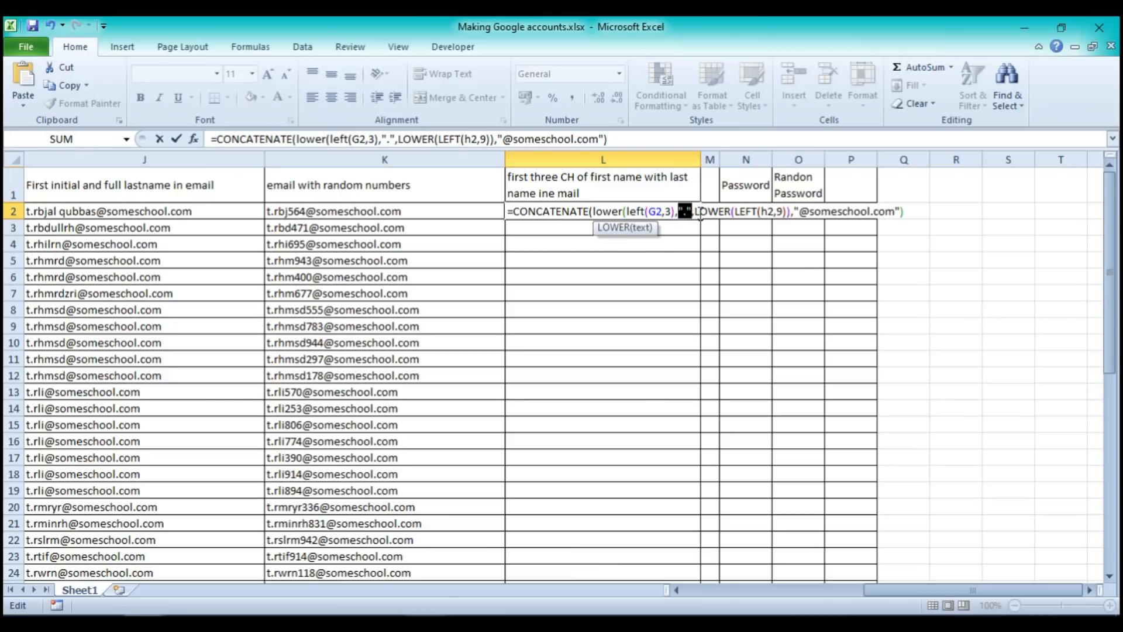
Add the missing closing parenthesis after left(G2,3) in L2's formula and enter the formula
{"action": "left_click", "coordinate": [761, 212]}
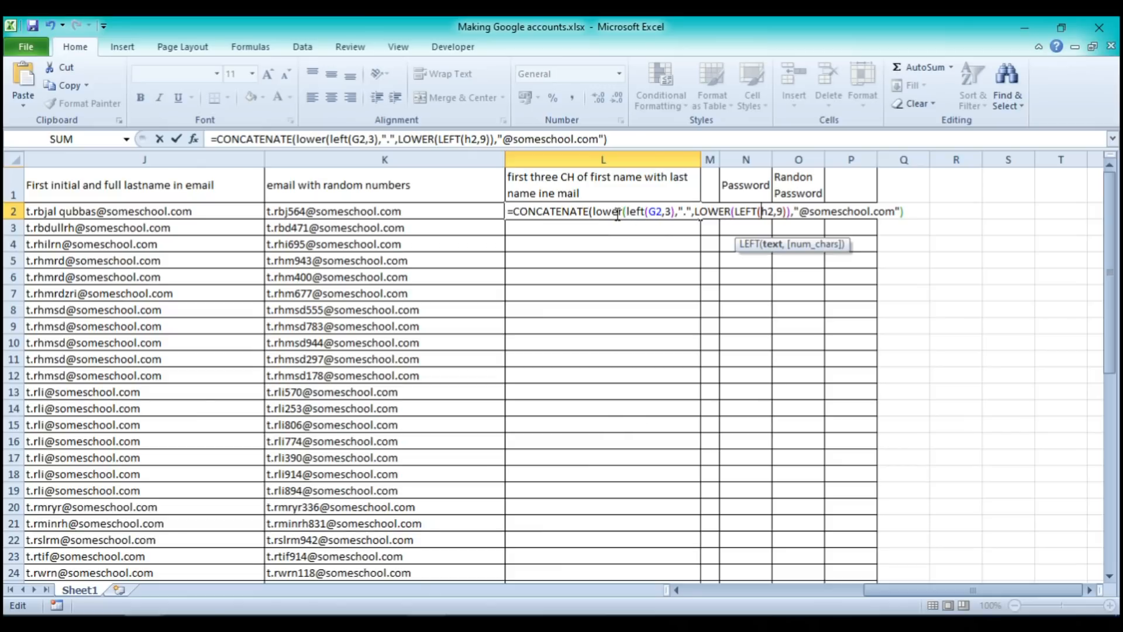
{"action": "left_click", "coordinate": [670, 211]}
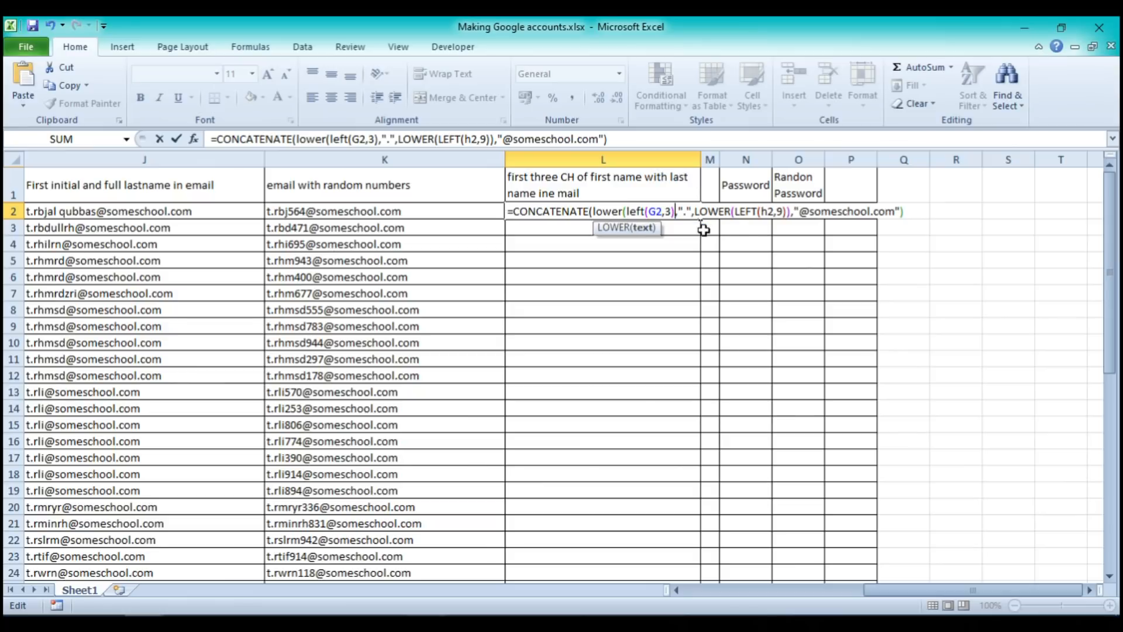
{"action": "type", "text": ")"}
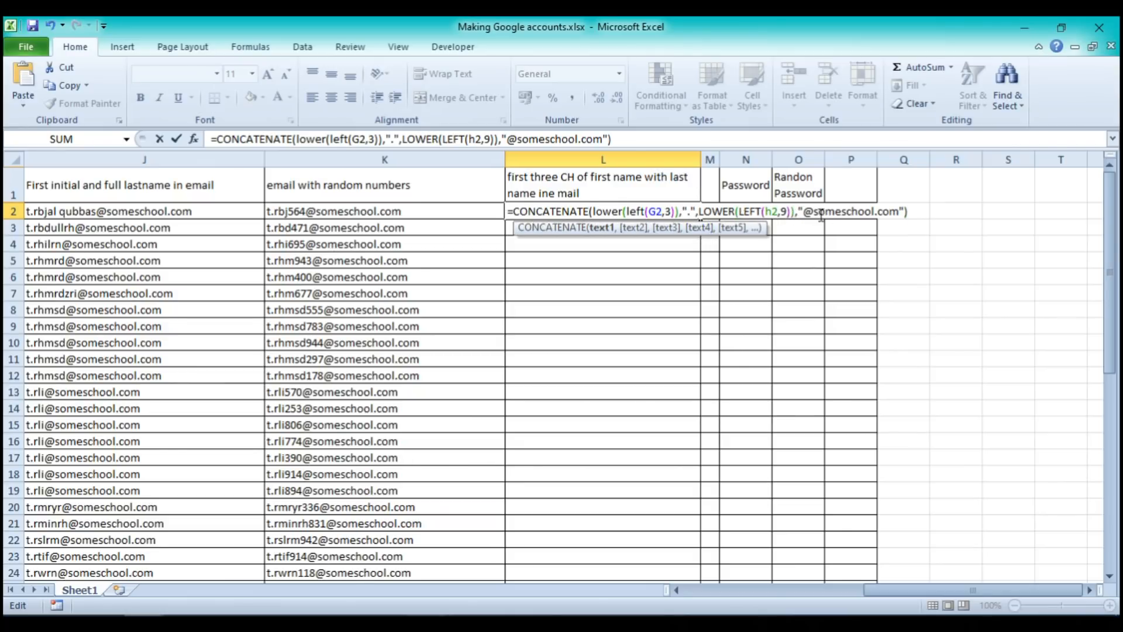
{"action": "left_click", "coordinate": [656, 140]}
{"action": "key", "text": "Return"}
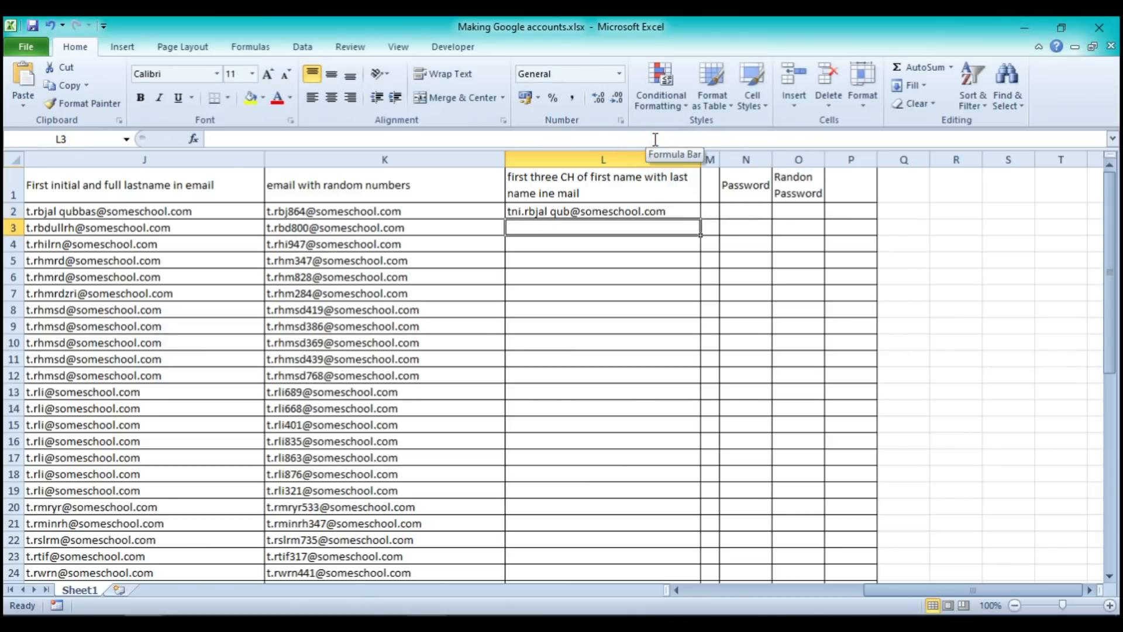
Fill the three-character first-name email formula from L2 down to L11
{"action": "left_click", "coordinate": [545, 212]}
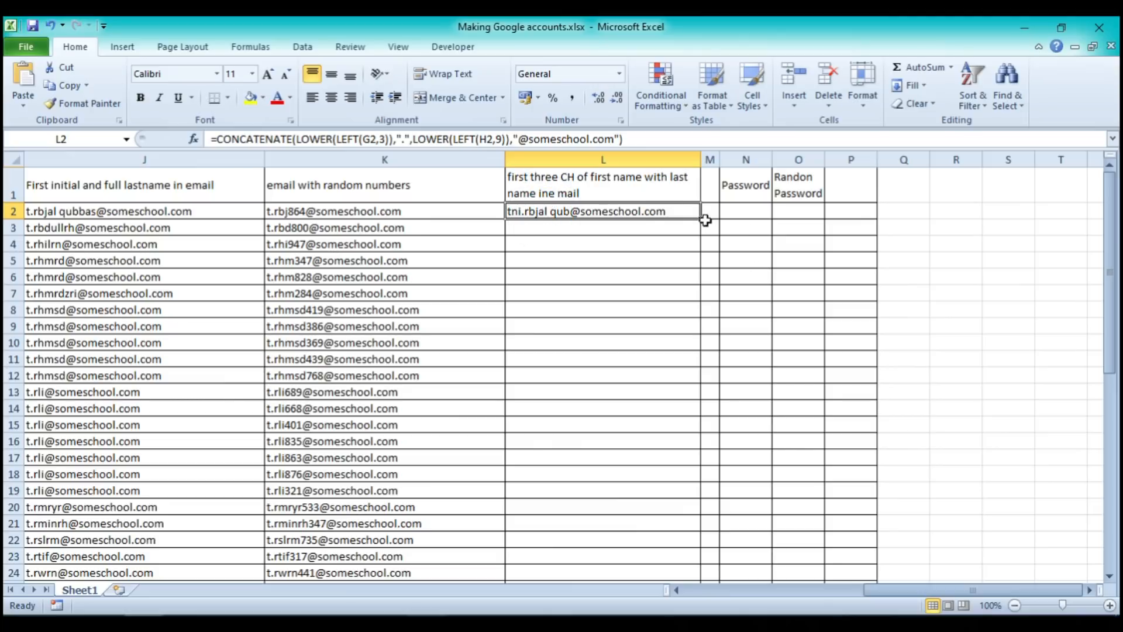
{"action": "left_click_drag", "start_coordinate": [700, 218], "coordinate": [696, 366]}
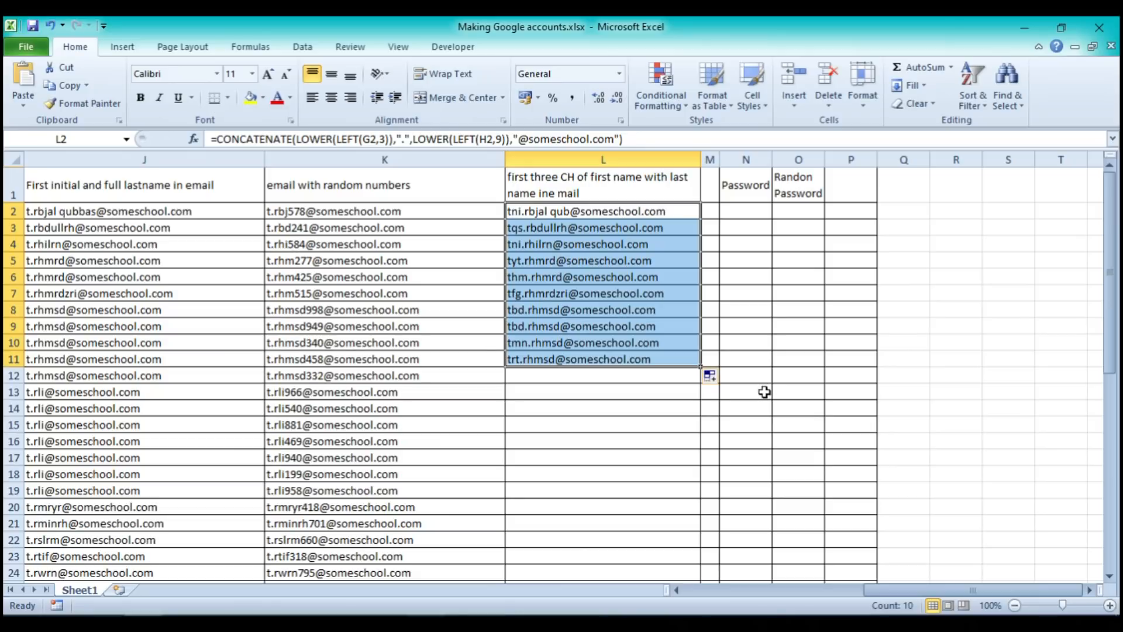
Open L2's email formula for editing at the H2 reference in its last-name part
{"action": "left_click", "coordinate": [493, 138]}
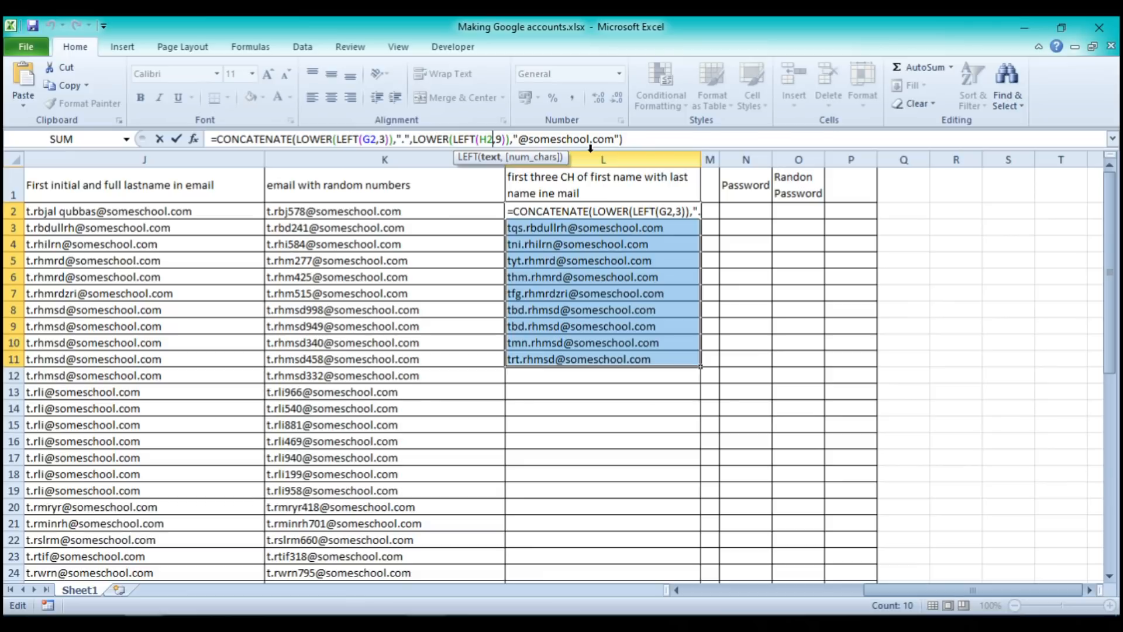
Remove the character-count argument from the last-name LEFT function in cell L2, leaving LEFT(H2)
{"action": "left_click", "coordinate": [651, 139]}
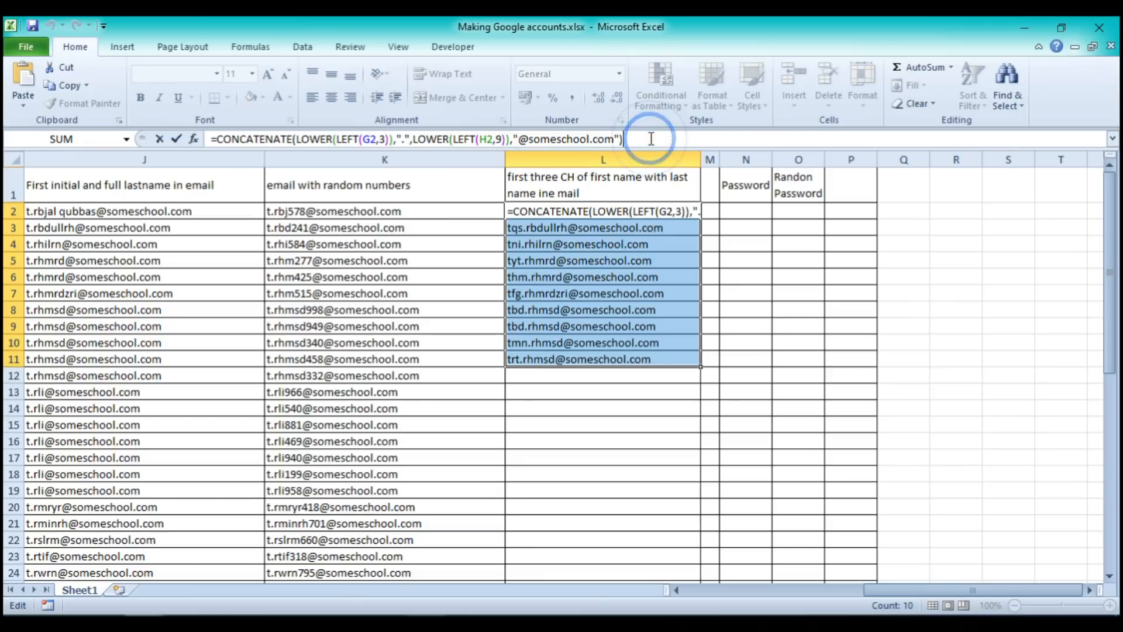
{"action": "left_click", "coordinate": [773, 288]}
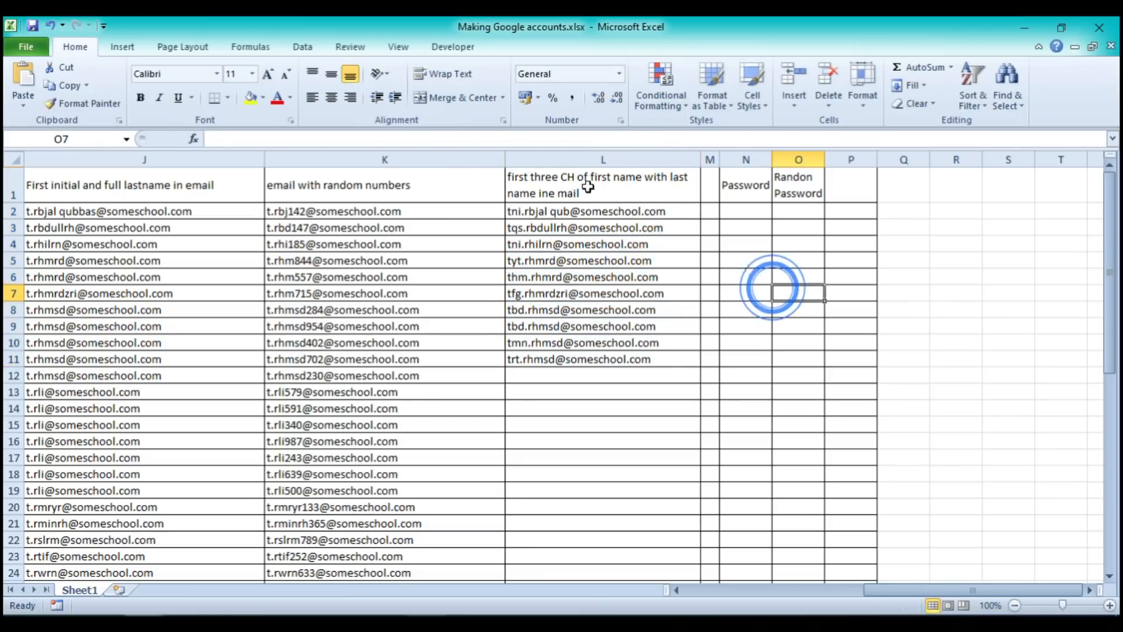
{"action": "left_click", "coordinate": [569, 211]}
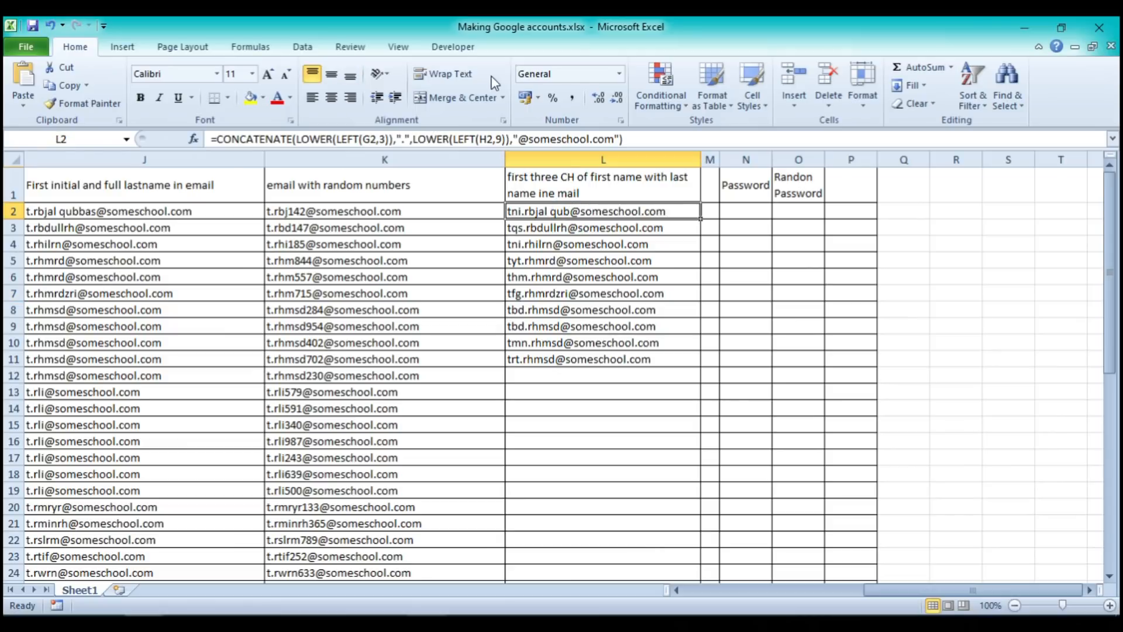
{"action": "left_click", "coordinate": [495, 140]}
{"action": "key", "text": "BackSpace"}
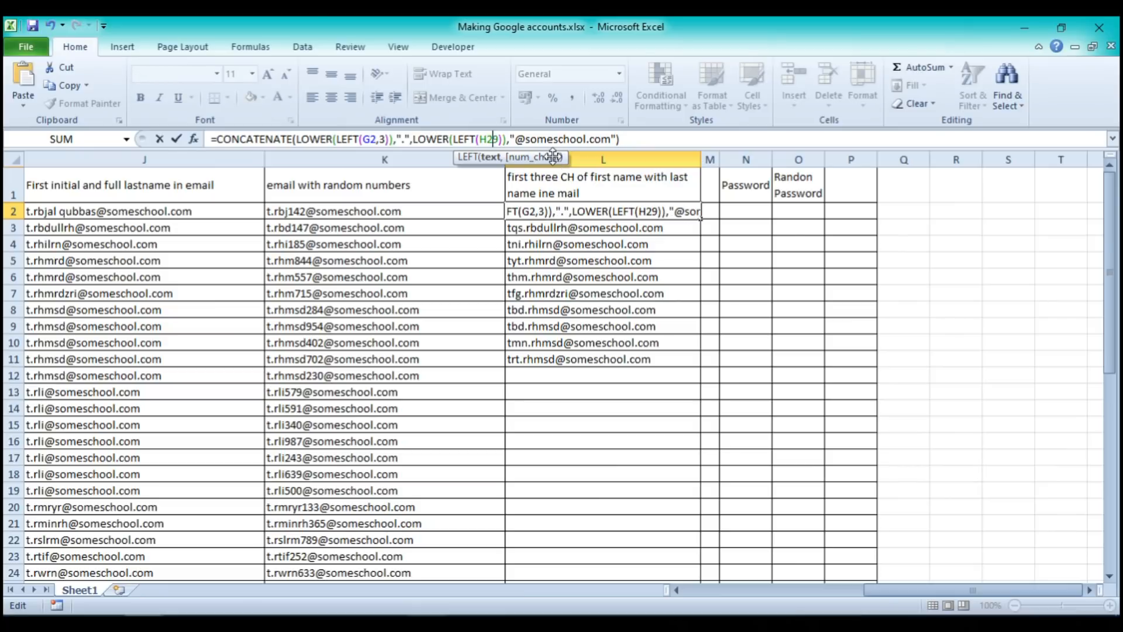
{"action": "key", "text": "Delete"}
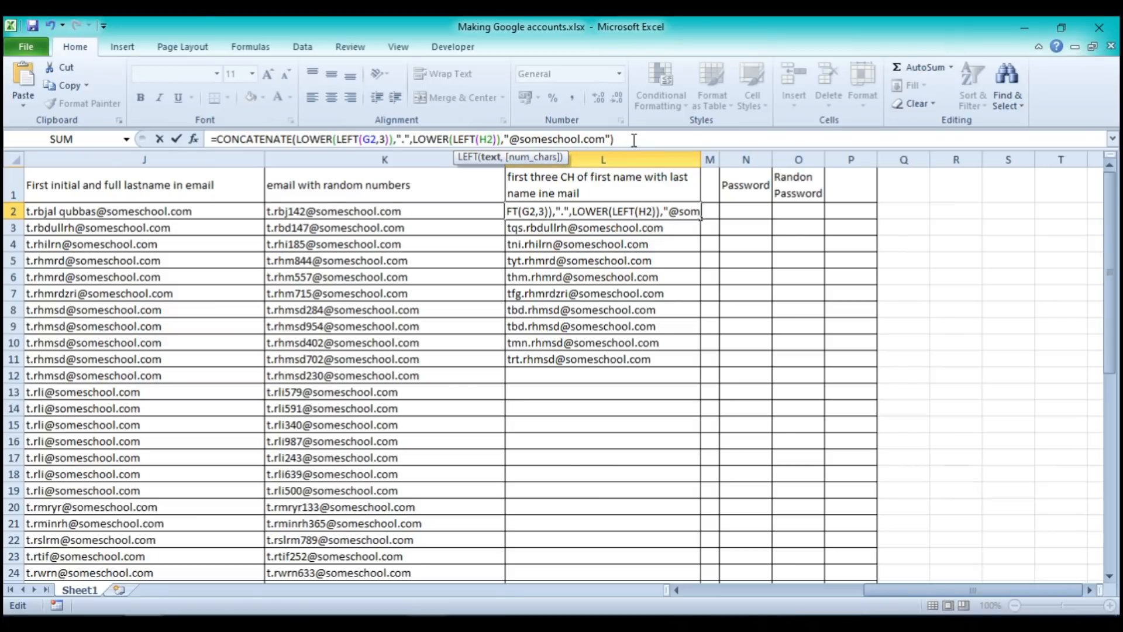
{"action": "key", "text": "Return"}
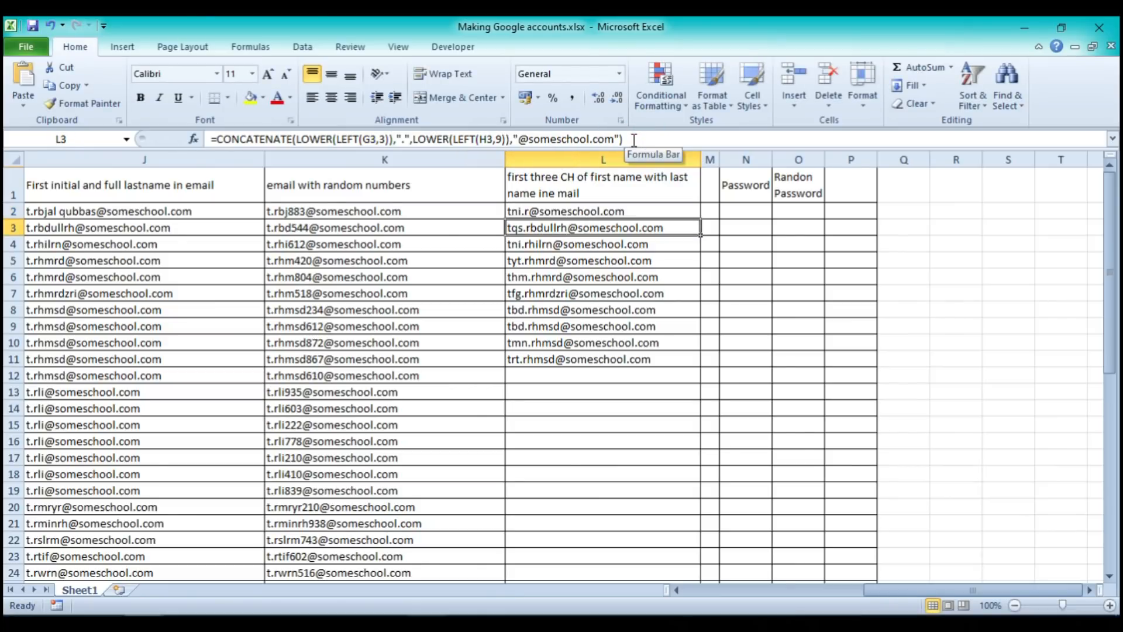
Fill the L2 formula down through L5 and compare the emails with the proper first and last names
{"action": "left_click", "coordinate": [592, 213]}
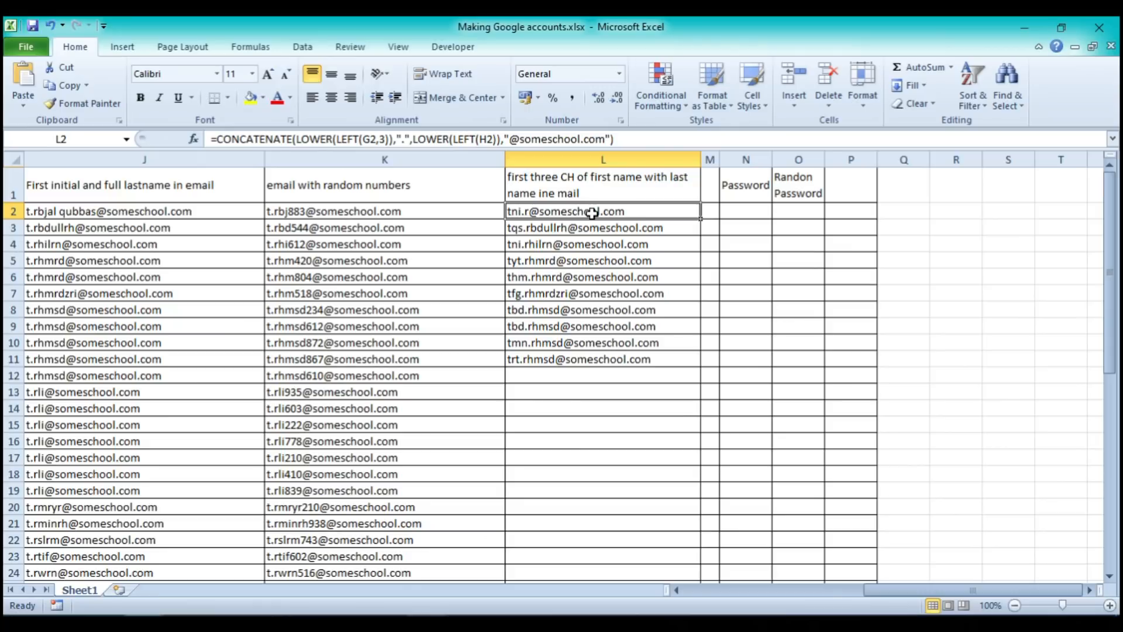
{"action": "left_click_drag", "start_coordinate": [701, 218], "coordinate": [701, 270]}
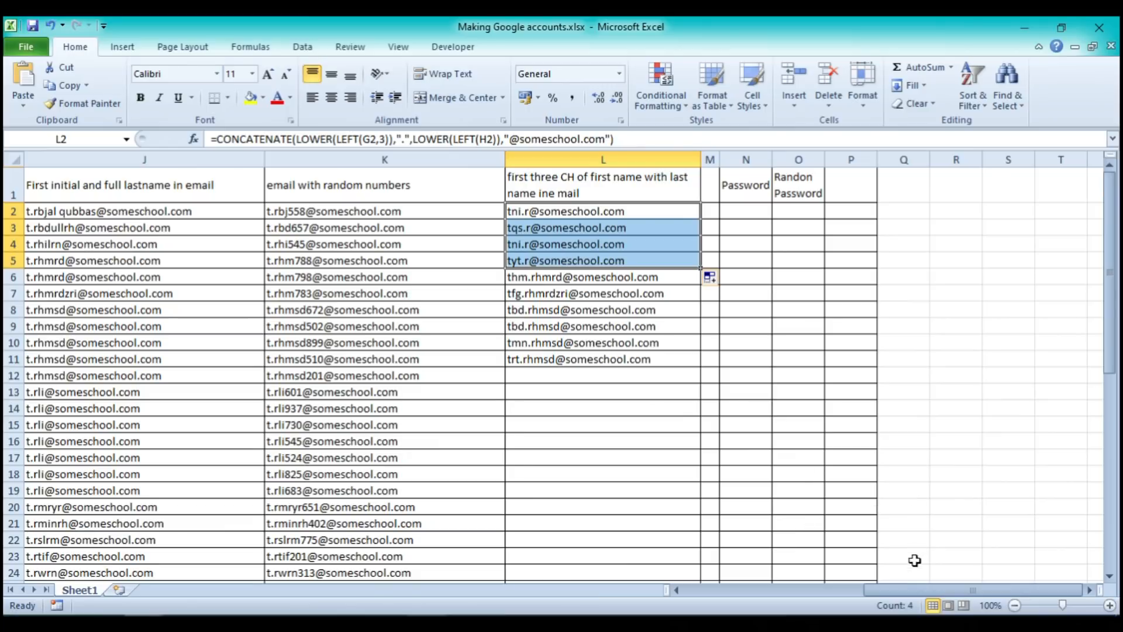
{"action": "left_click_drag", "start_coordinate": [919, 595], "coordinate": [732, 598]}
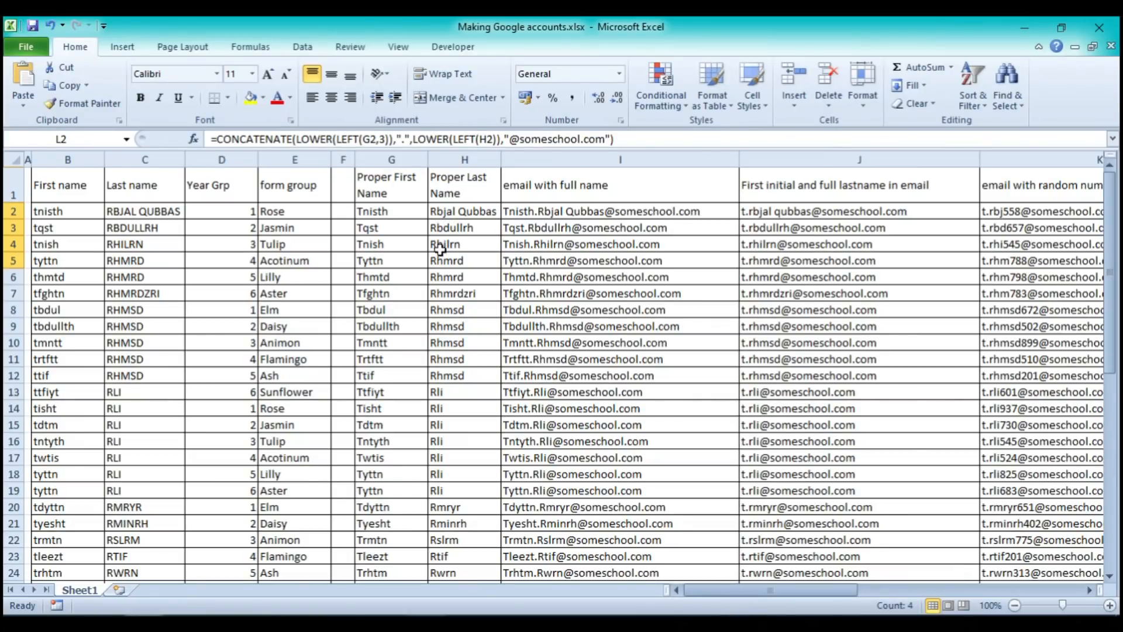
{"action": "left_click_drag", "start_coordinate": [772, 588], "coordinate": [929, 588]}
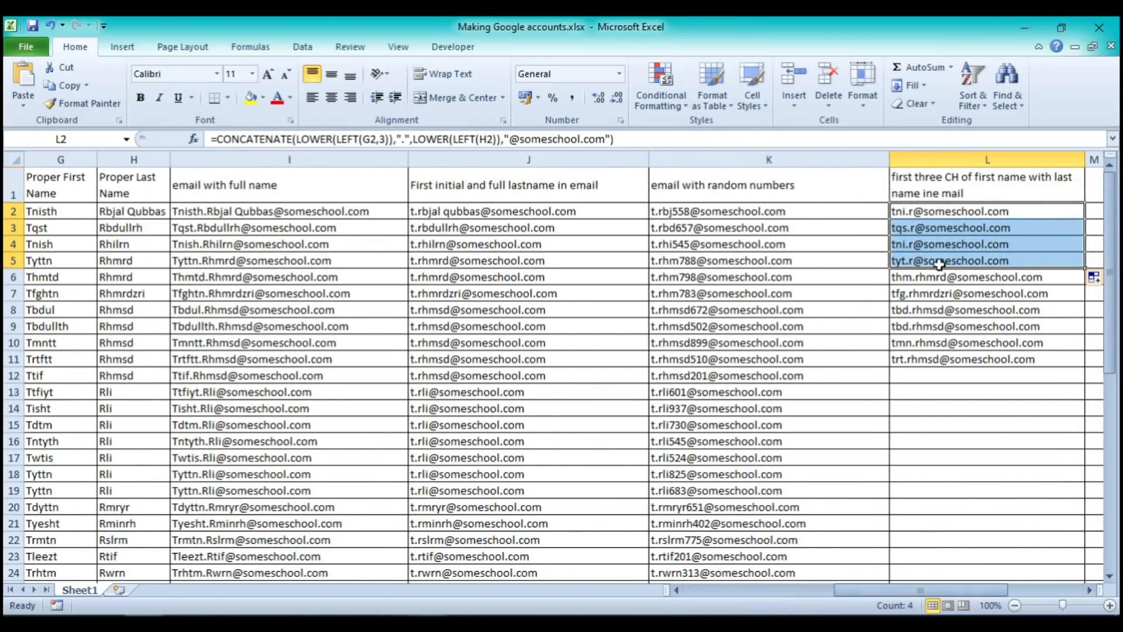
Limit the last name to three characters with LEFT(H2,3) in L2 and fill the formula down through L11
{"action": "left_click", "coordinate": [911, 213]}
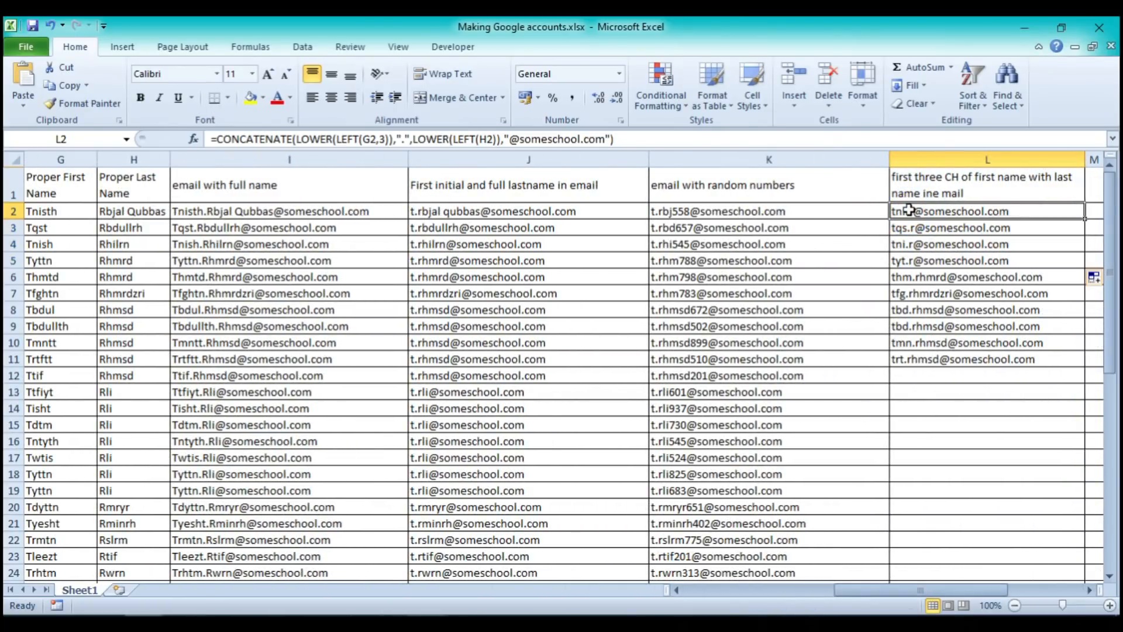
{"action": "left_click", "coordinate": [493, 139]}
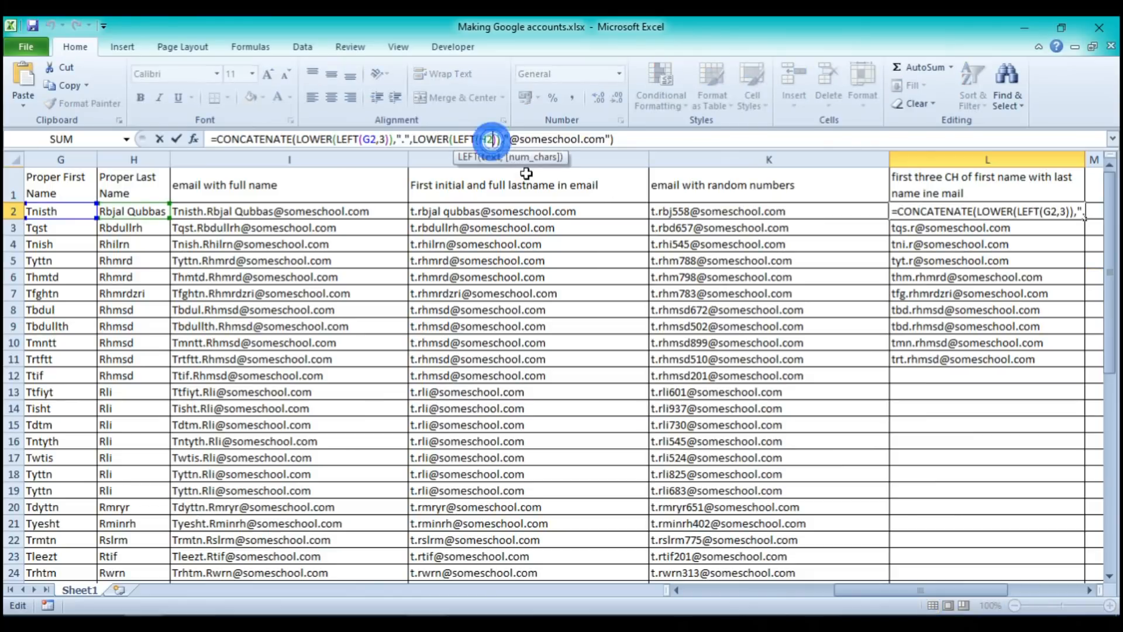
{"action": "type", "text": ",3"}
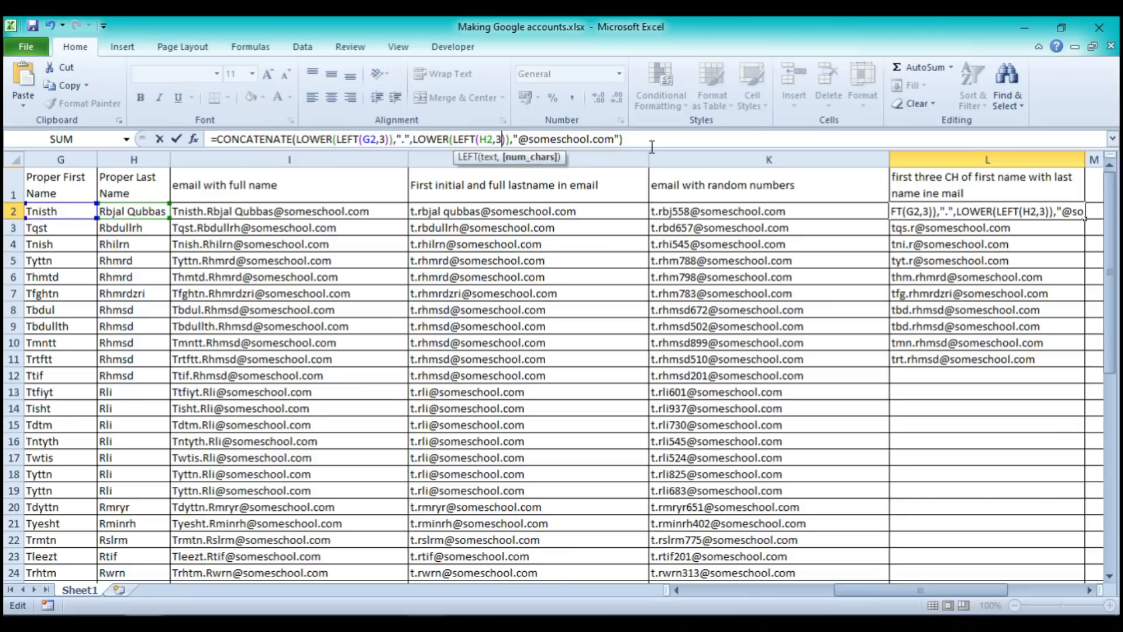
{"action": "key", "text": "Return"}
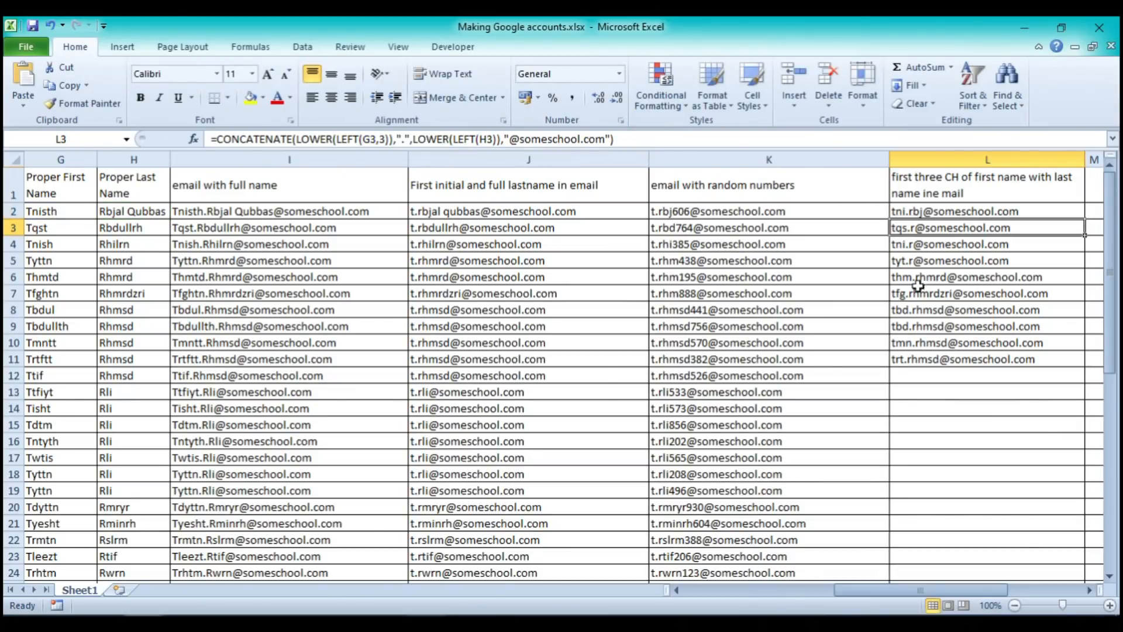
{"action": "left_click", "coordinate": [965, 212]}
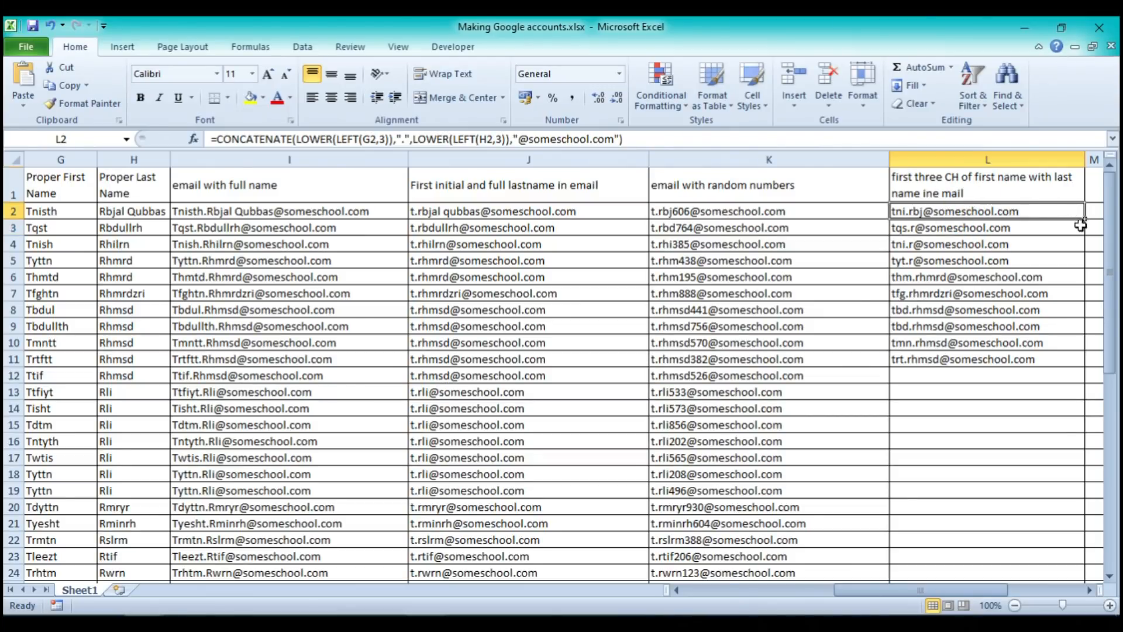
{"action": "left_click_drag", "start_coordinate": [1086, 219], "coordinate": [1086, 364]}
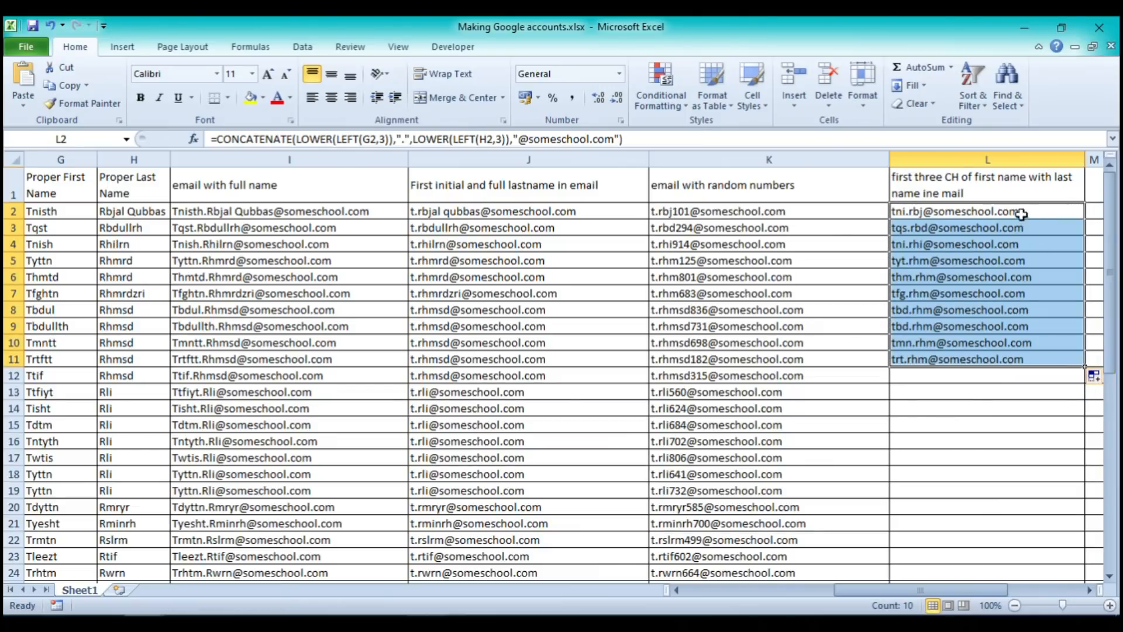
Set the last-name character count in the L2 formula to 15, giving LEFT(H2,15)
{"action": "left_click", "coordinate": [910, 209]}
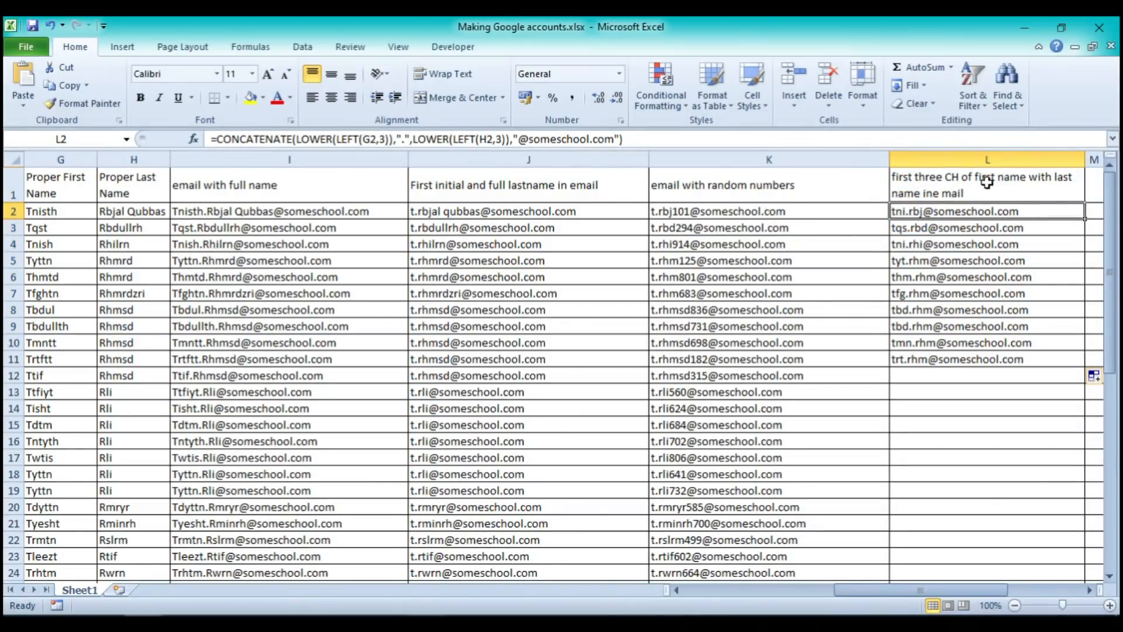
{"action": "left_click", "coordinate": [495, 140]}
{"action": "key", "text": "Delete"}
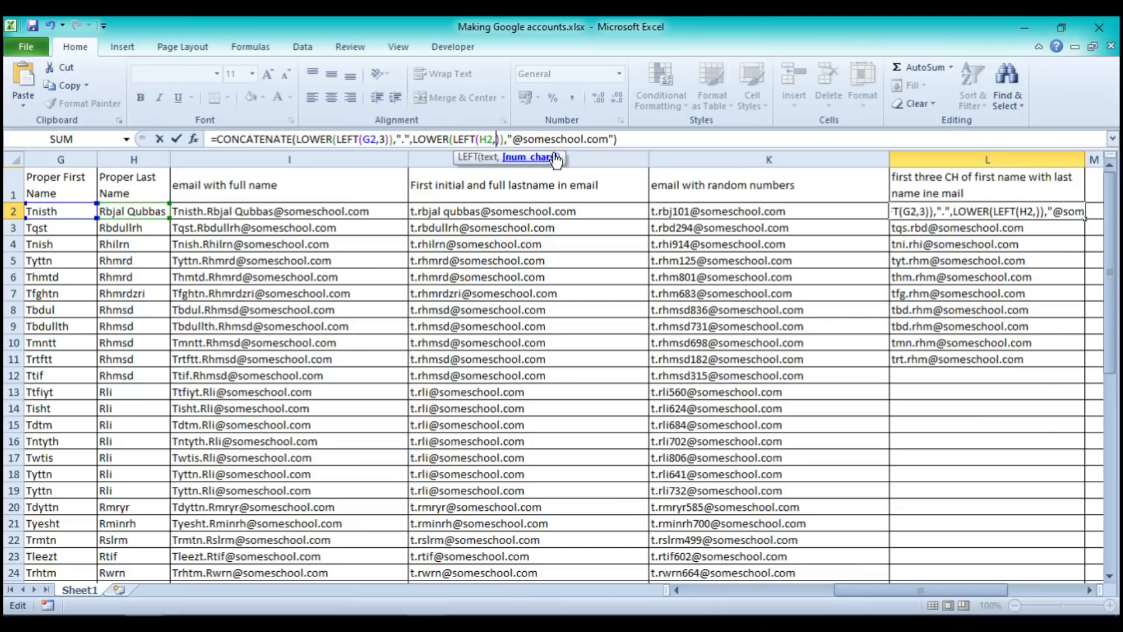
{"action": "type", "text": "15"}
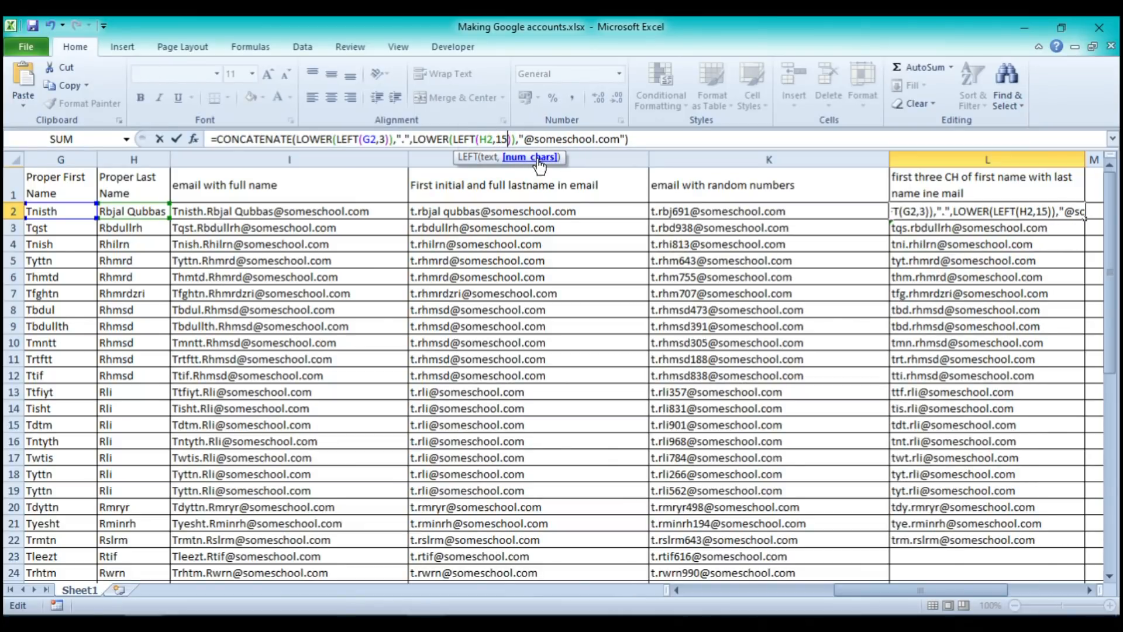
{"action": "left_click", "coordinate": [684, 141]}
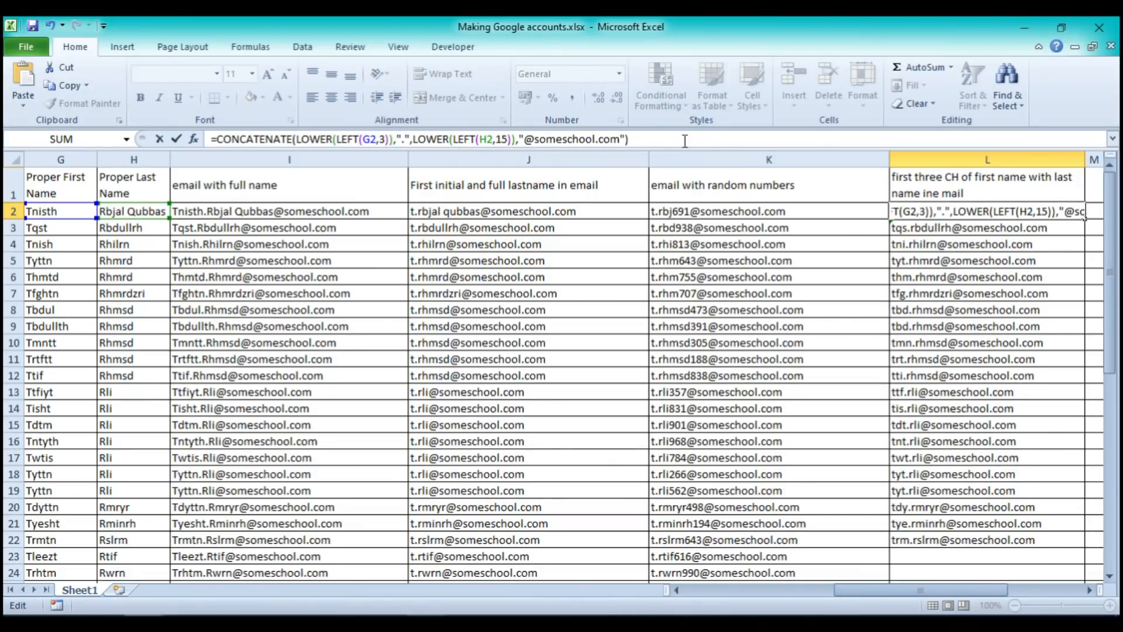
{"action": "key", "text": "Return"}
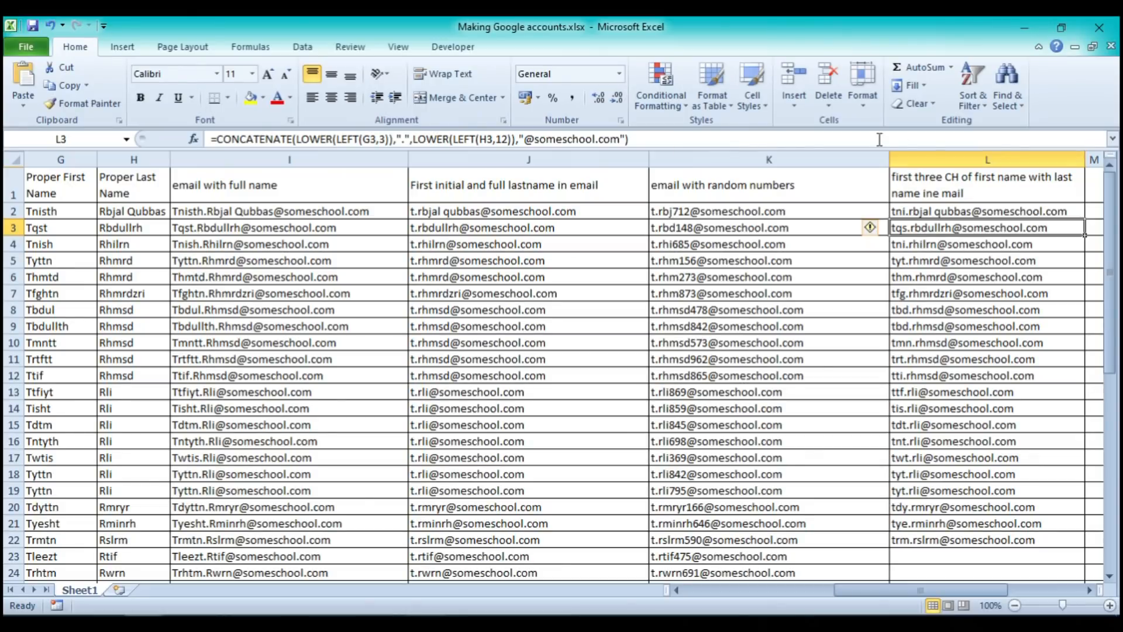
Fill the L2 formula down column L through the last student row, L49
{"action": "left_click", "coordinate": [979, 211]}
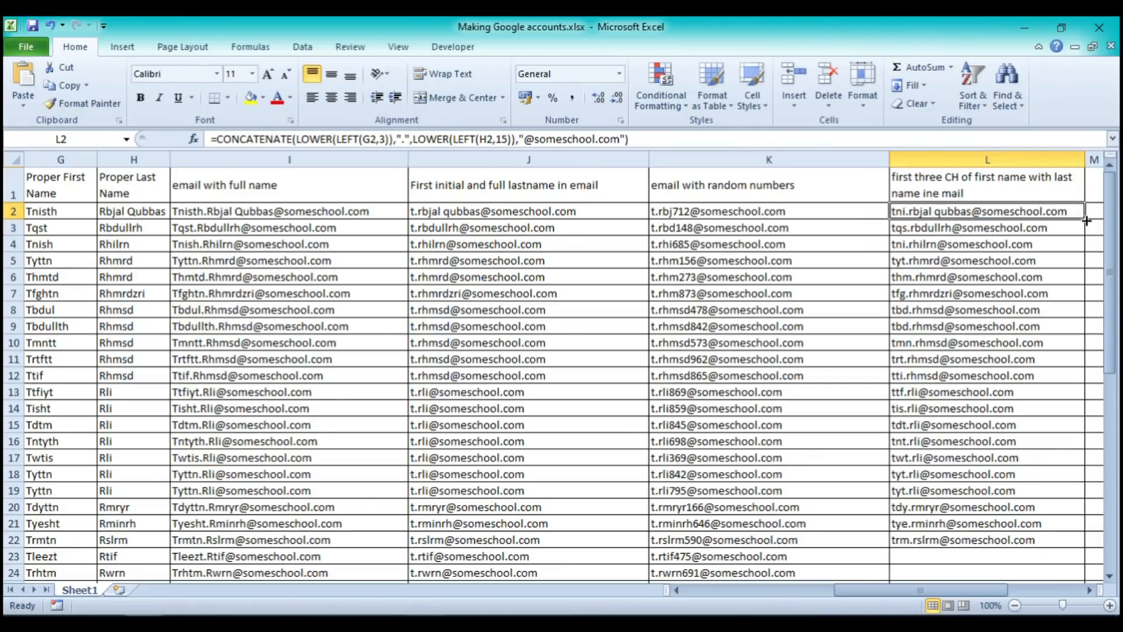
{"action": "left_click_drag", "start_coordinate": [1086, 221], "coordinate": [1079, 566]}
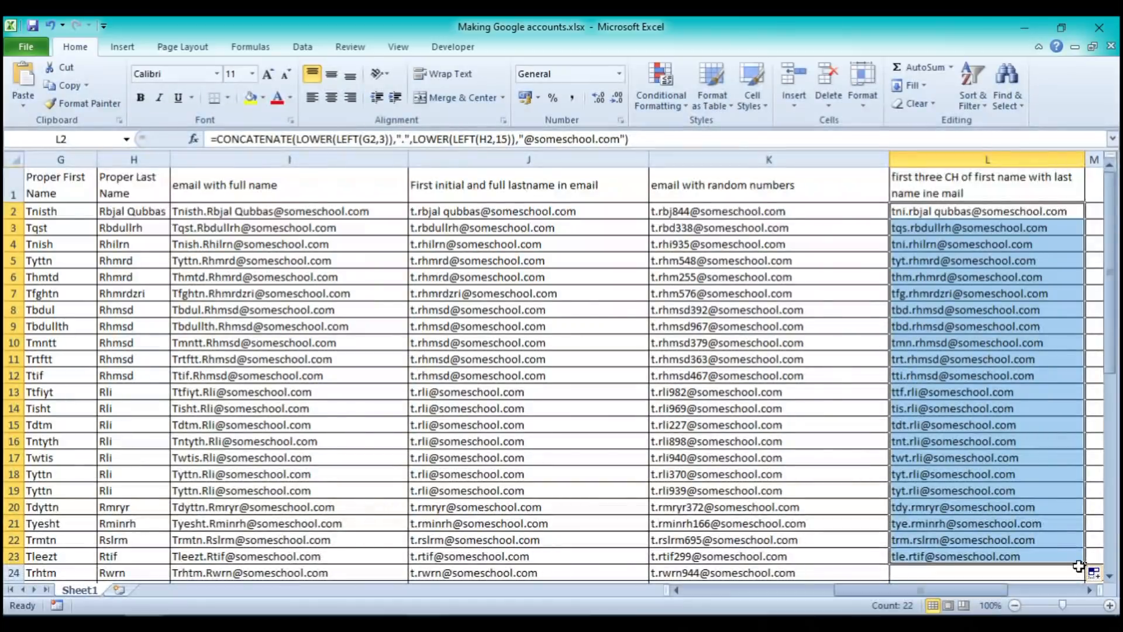
{"action": "scroll", "coordinate": [1079, 565], "scroll_direction": "down", "scroll_amount": 4}
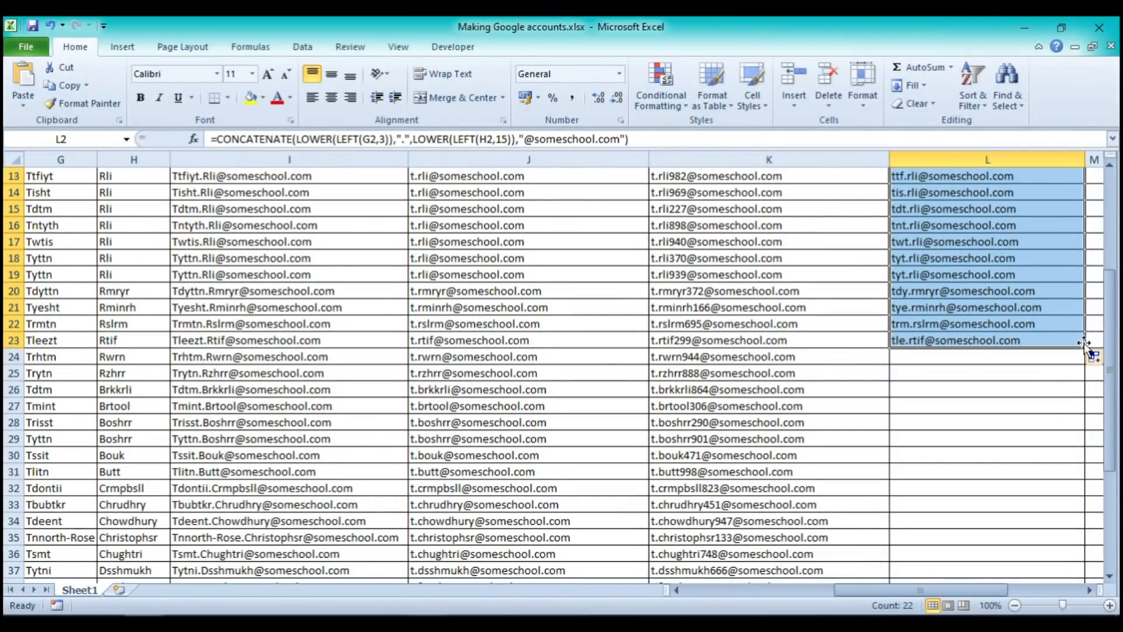
{"action": "left_click_drag", "start_coordinate": [1084, 348], "coordinate": [1085, 556]}
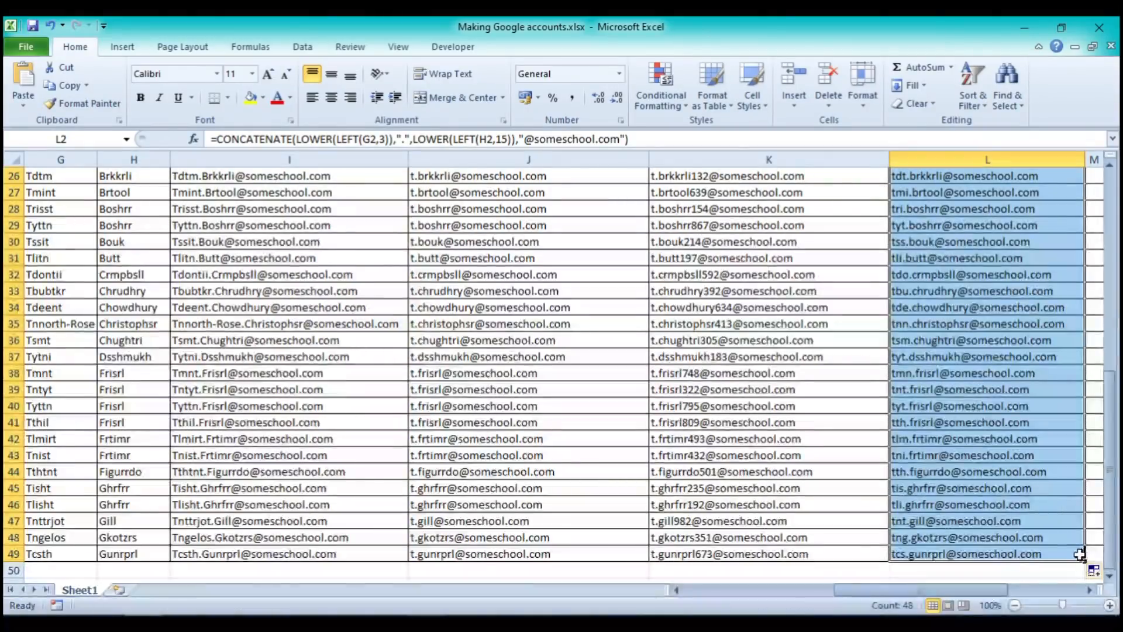
{"action": "scroll", "coordinate": [996, 474], "scroll_direction": "up", "scroll_amount": 4}
{"action": "scroll", "coordinate": [996, 473], "scroll_direction": "up", "scroll_amount": 4}
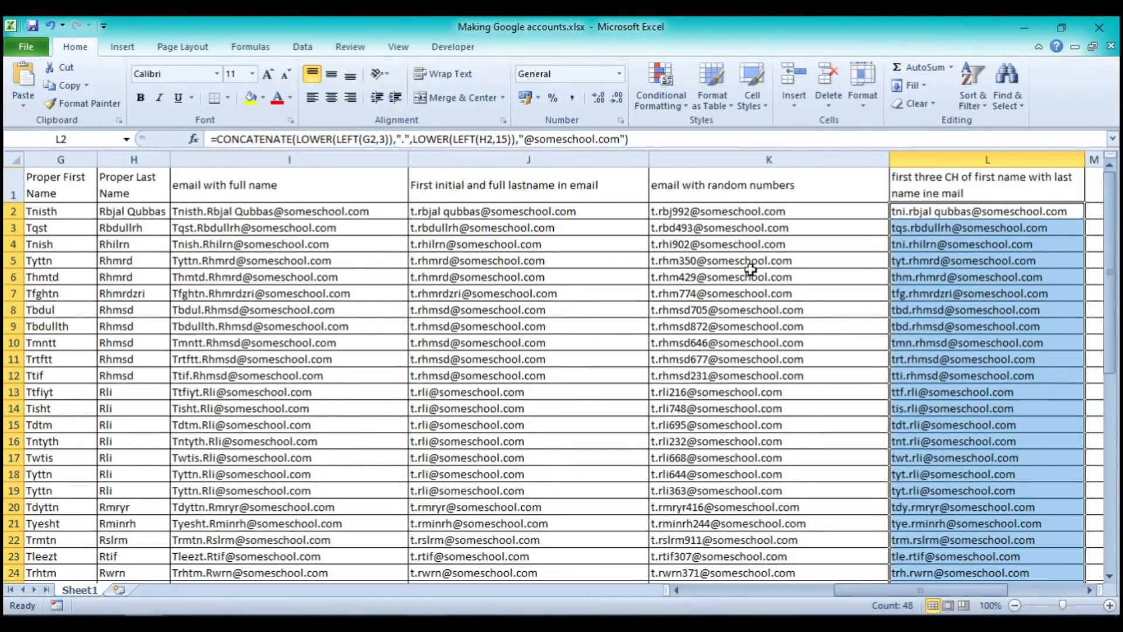
Examine the emails with random numbers in column K and their formulas, from K2 down to K49
{"action": "left_click", "coordinate": [780, 229]}
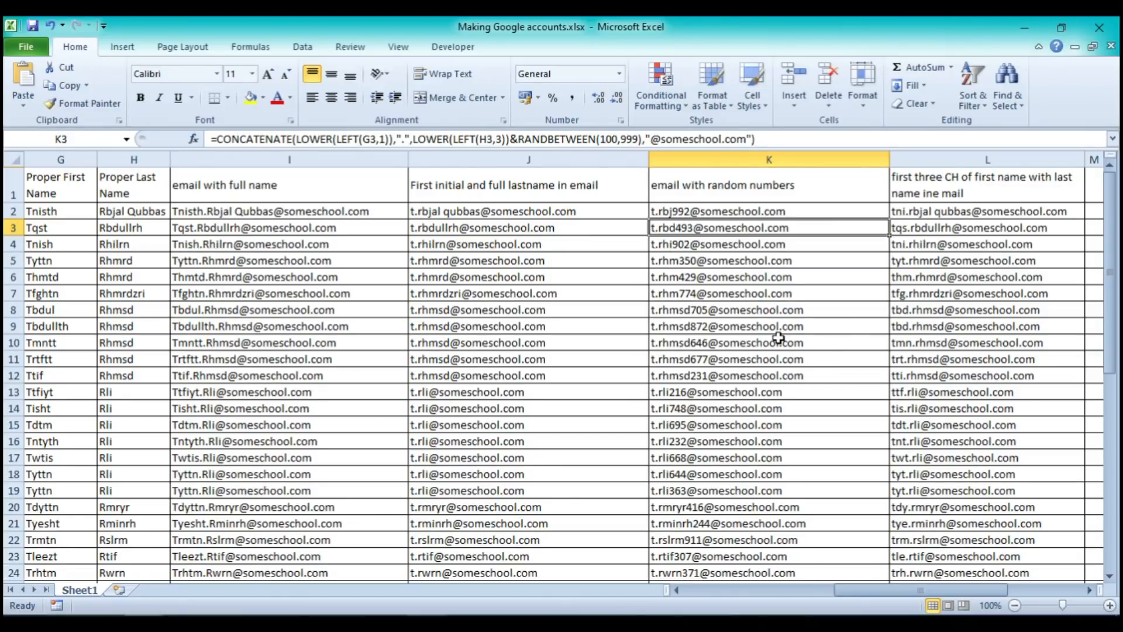
{"action": "scroll", "coordinate": [778, 338], "scroll_direction": "down", "scroll_amount": 5}
{"action": "scroll", "coordinate": [778, 337], "scroll_direction": "up", "scroll_amount": 5}
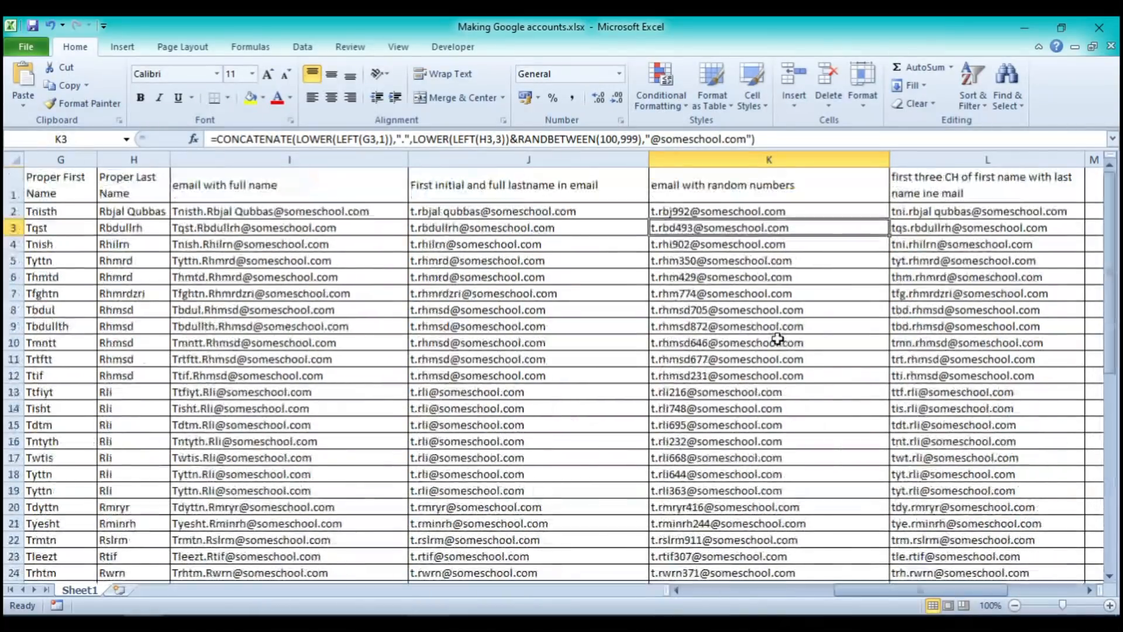
{"action": "left_click_drag", "start_coordinate": [868, 590], "coordinate": [824, 598]}
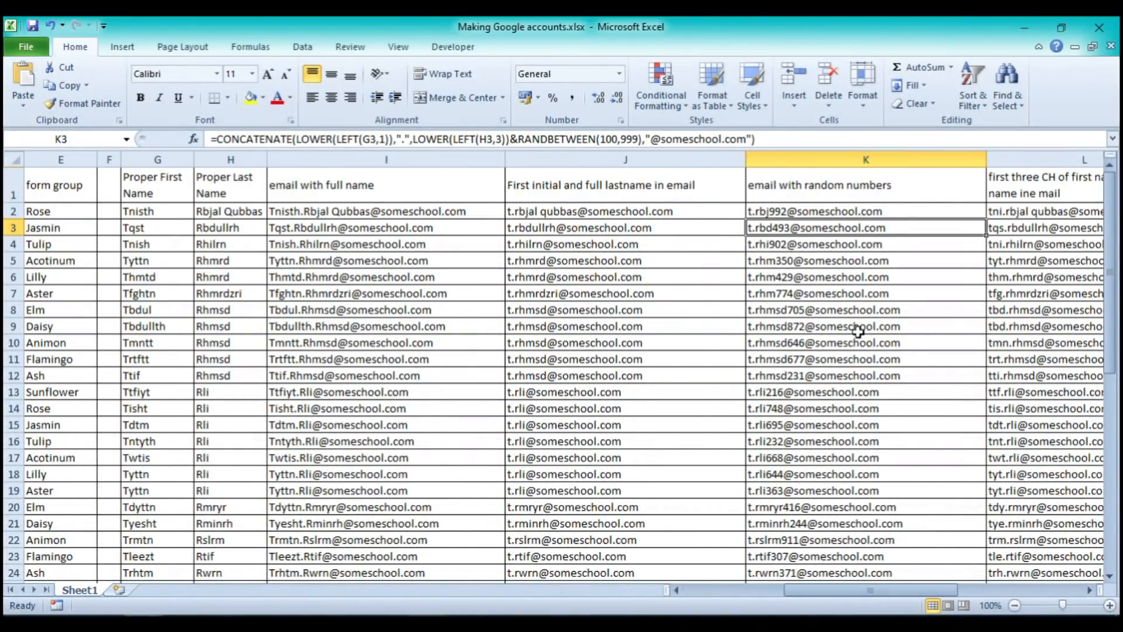
{"action": "left_click", "coordinate": [805, 214]}
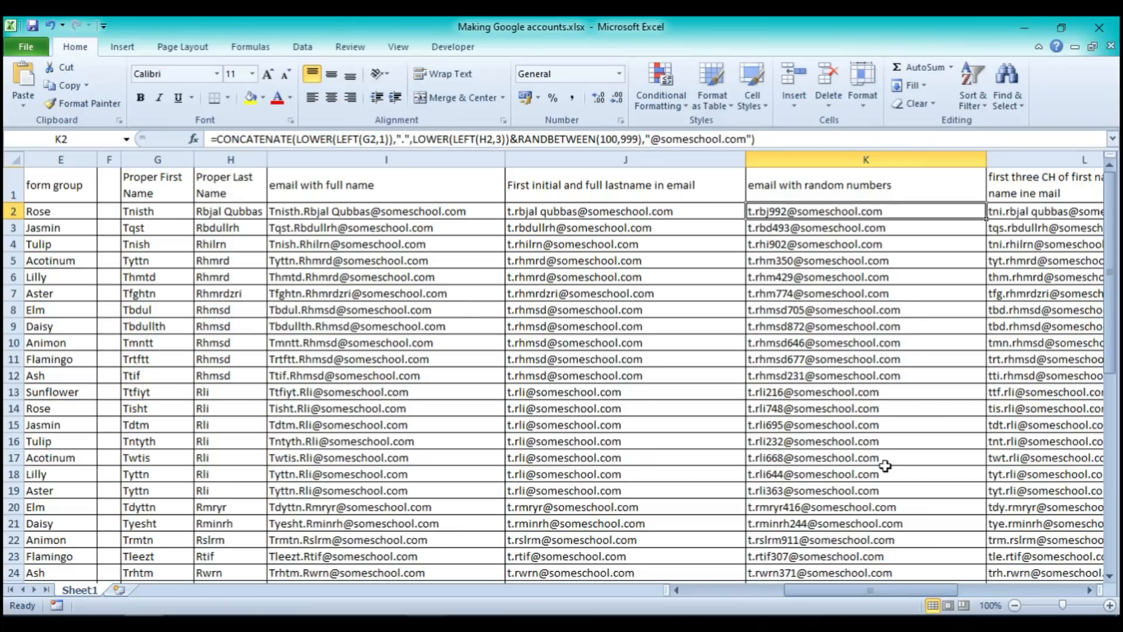
{"action": "scroll", "coordinate": [822, 292], "scroll_direction": "down", "scroll_amount": 12}
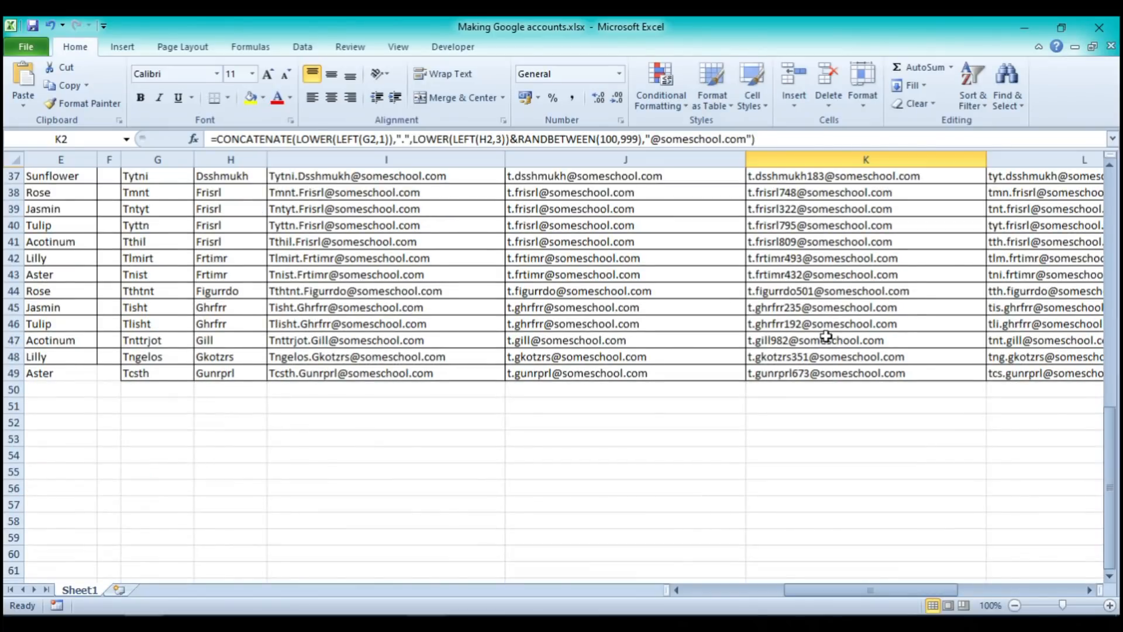
{"action": "left_click", "coordinate": [878, 374]}
{"action": "scroll", "coordinate": [878, 375], "scroll_direction": "up", "scroll_amount": 12}
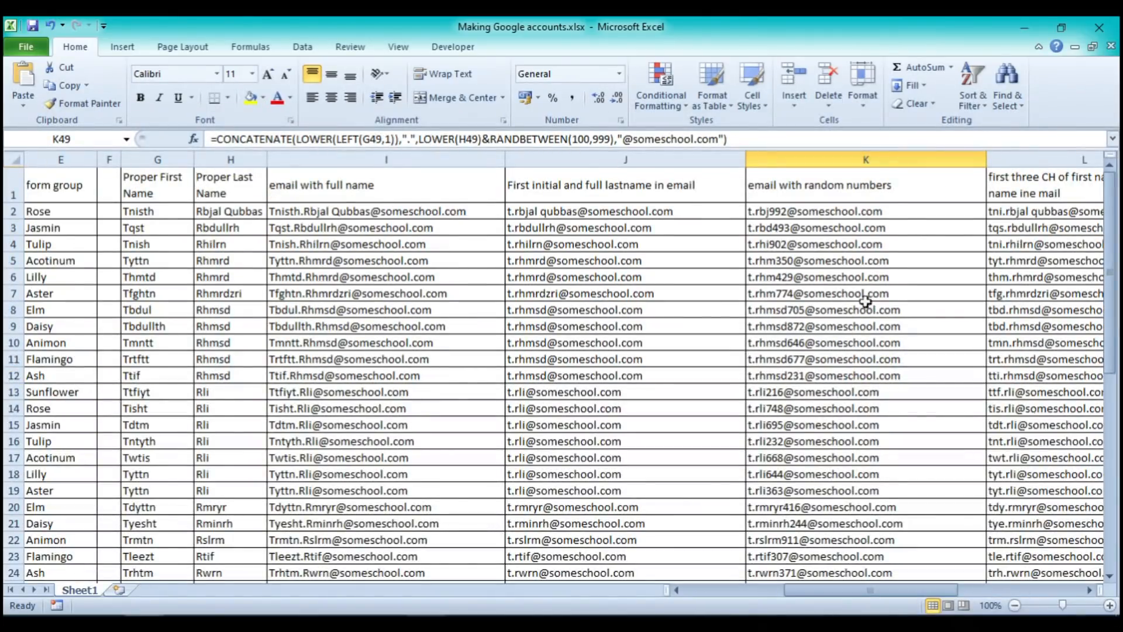
Copy the emails with random numbers in K2:K49
{"action": "left_click", "coordinate": [848, 211]}
{"action": "scroll", "coordinate": [855, 322], "scroll_direction": "down", "scroll_amount": 12}
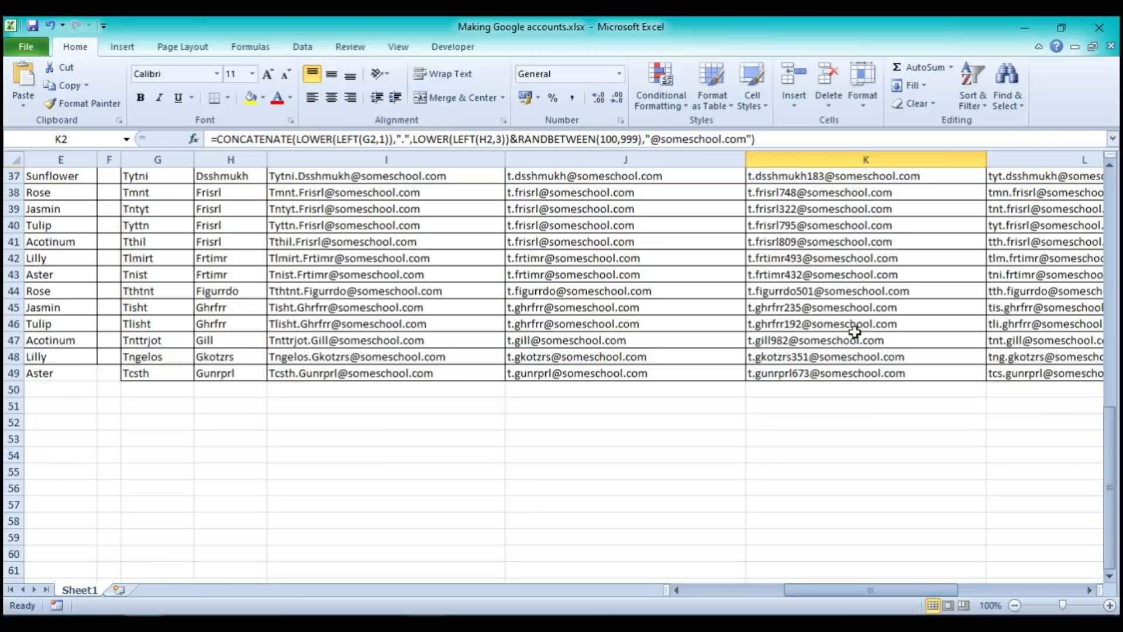
{"action": "left_click", "coordinate": [857, 375], "text": "shift"}
{"action": "right_click", "coordinate": [859, 373]}
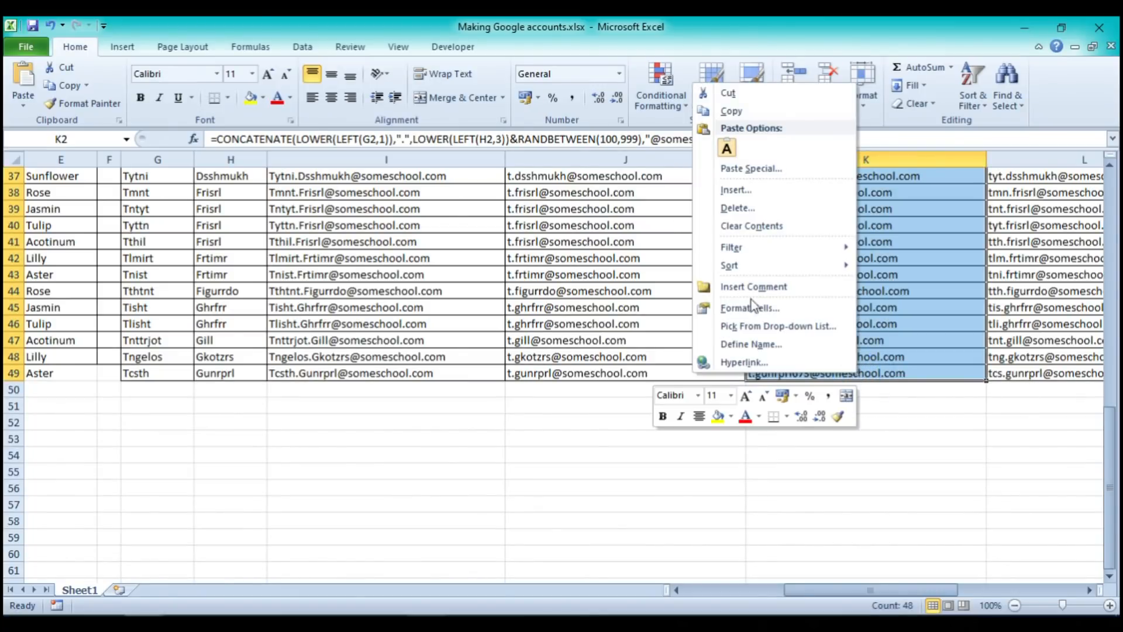
{"action": "left_click", "coordinate": [731, 111]}
{"action": "scroll", "coordinate": [727, 114], "scroll_direction": "up", "scroll_amount": 12}
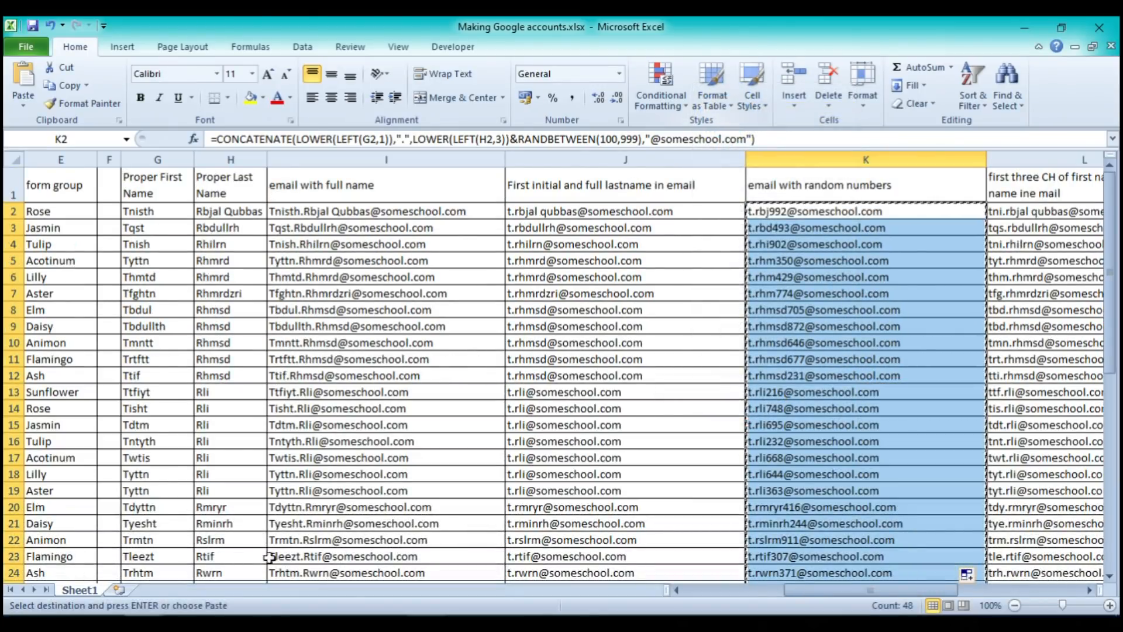
Switch to the Google log ins pupils.csv workbook and paste the copied emails as values only, starting at C2 under Email address [Required]
{"action": "left_click", "coordinate": [214, 579]}
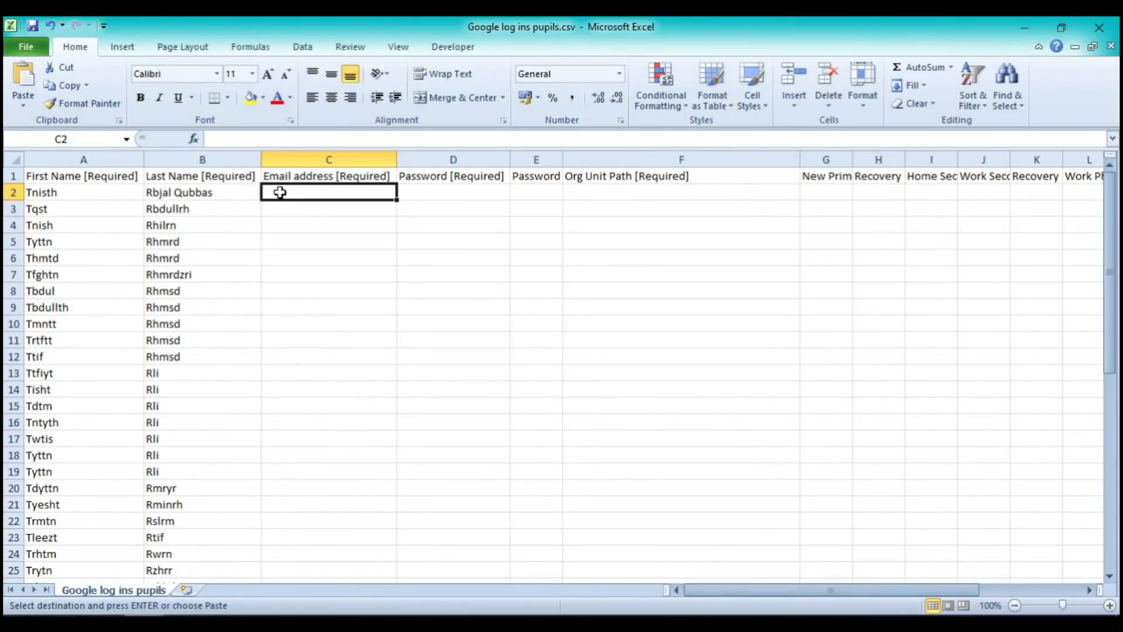
{"action": "left_click", "coordinate": [280, 192]}
{"action": "left_click", "coordinate": [21, 107]}
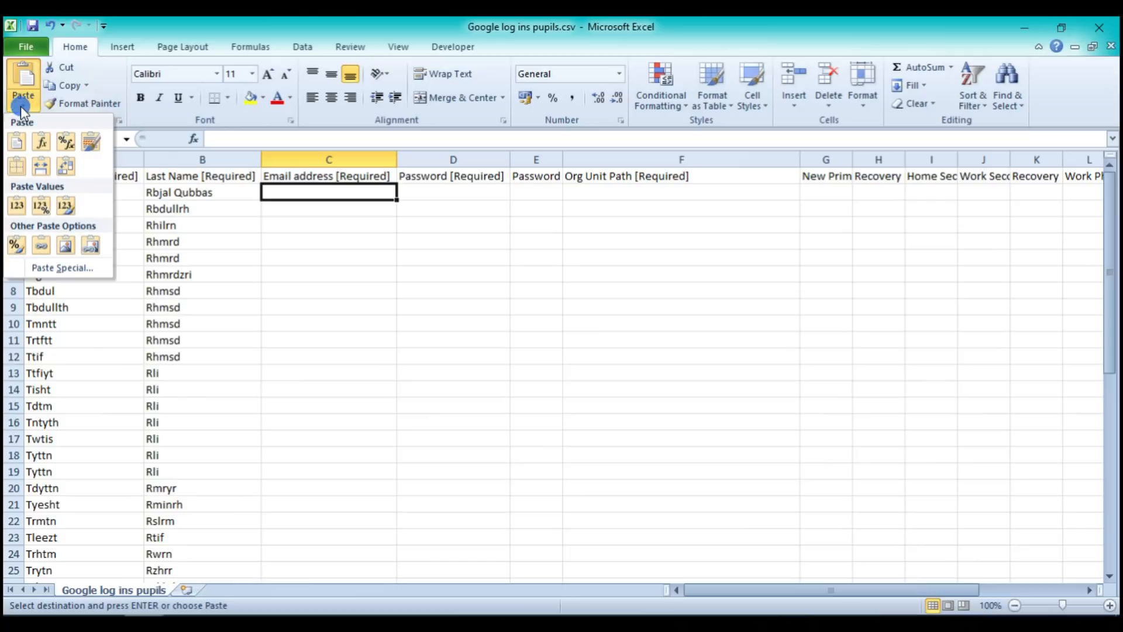
{"action": "left_click", "coordinate": [16, 205]}
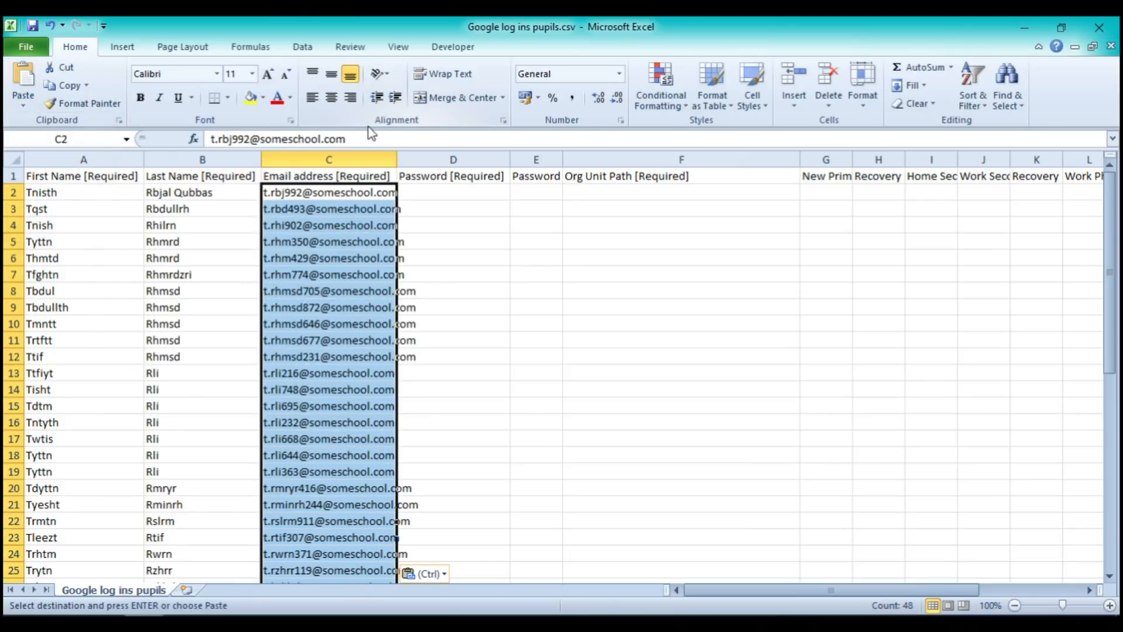
Fit the width of column C to the pasted emails and check the list down the sheet
{"action": "left_click", "coordinate": [398, 162]}
{"action": "double_click", "coordinate": [398, 162]}
{"action": "scroll", "coordinate": [378, 219], "scroll_direction": "down", "scroll_amount": 16}
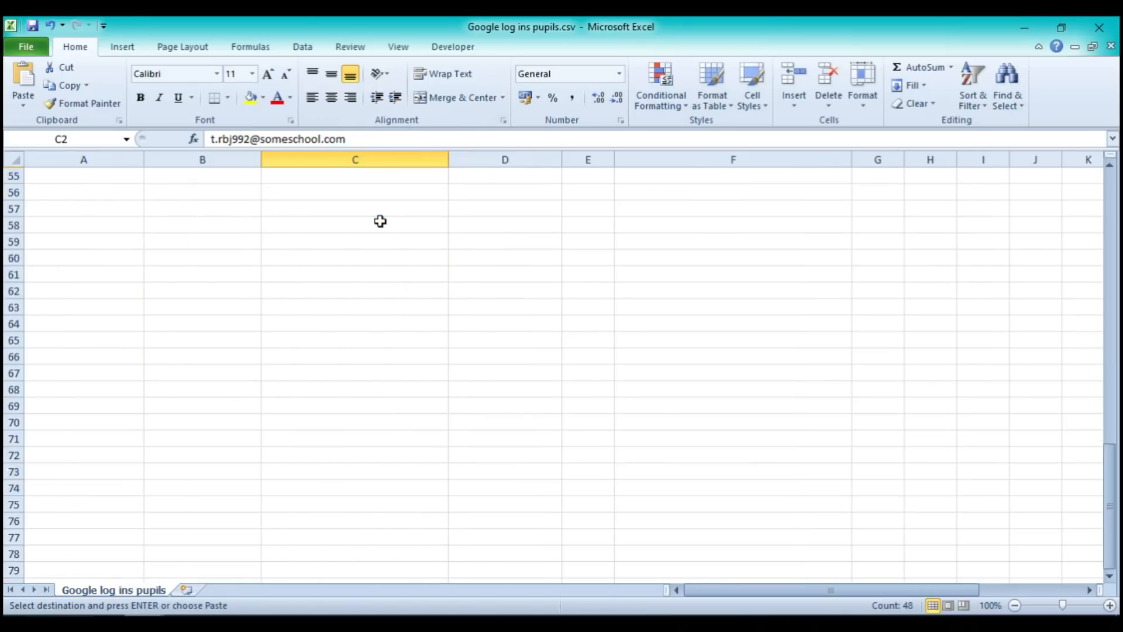
{"action": "scroll", "coordinate": [380, 221], "scroll_direction": "up", "scroll_amount": 12}
{"action": "scroll", "coordinate": [380, 221], "scroll_direction": "up", "scroll_amount": 4}
{"action": "scroll", "coordinate": [380, 222], "scroll_direction": "down", "scroll_amount": 4}
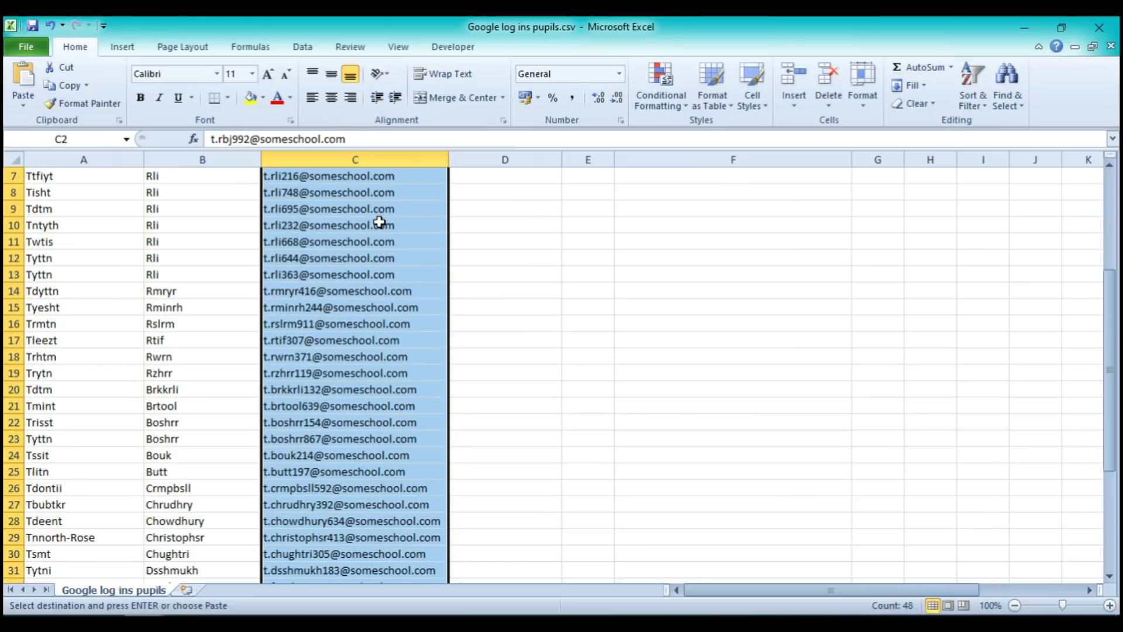
{"action": "scroll", "coordinate": [380, 222], "scroll_direction": "up", "scroll_amount": 4}
{"action": "left_click", "coordinate": [319, 192]}
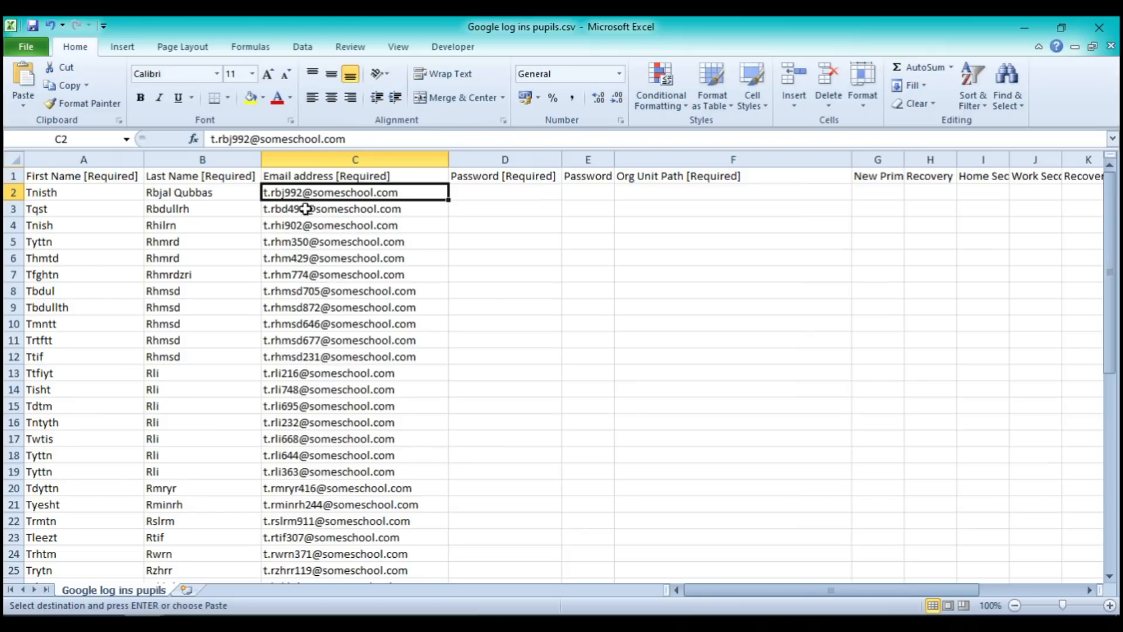
Return to the Making Google accounts.xlsx workbook and bring the Password and Randon Password columns into view
{"action": "left_click", "coordinate": [478, 192]}
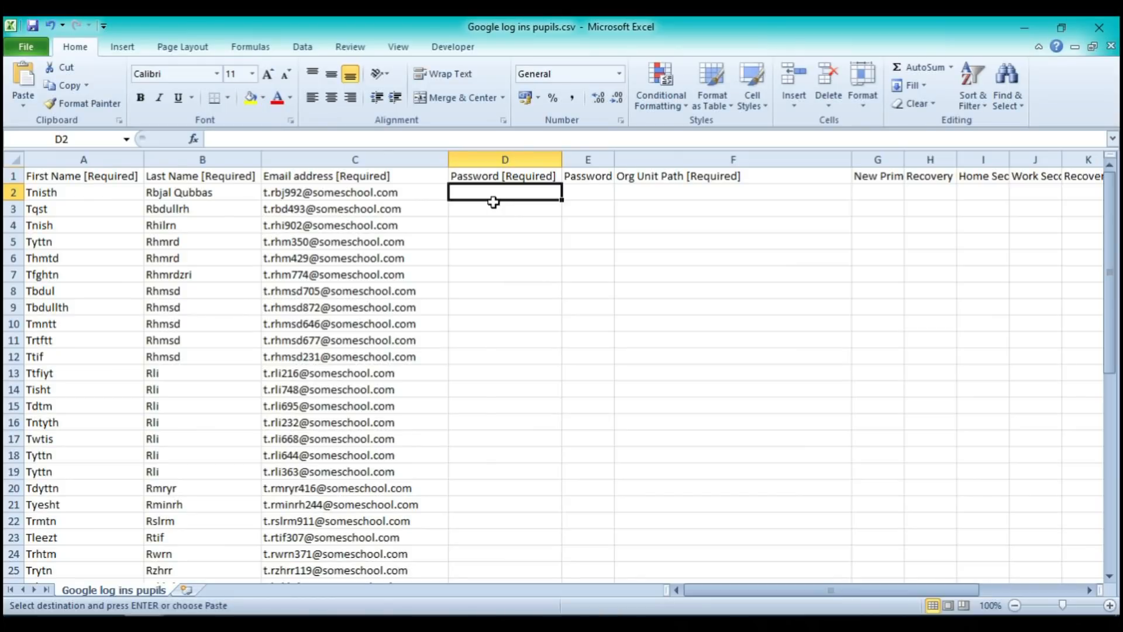
{"action": "mouse_move", "coordinate": [182, 623]}
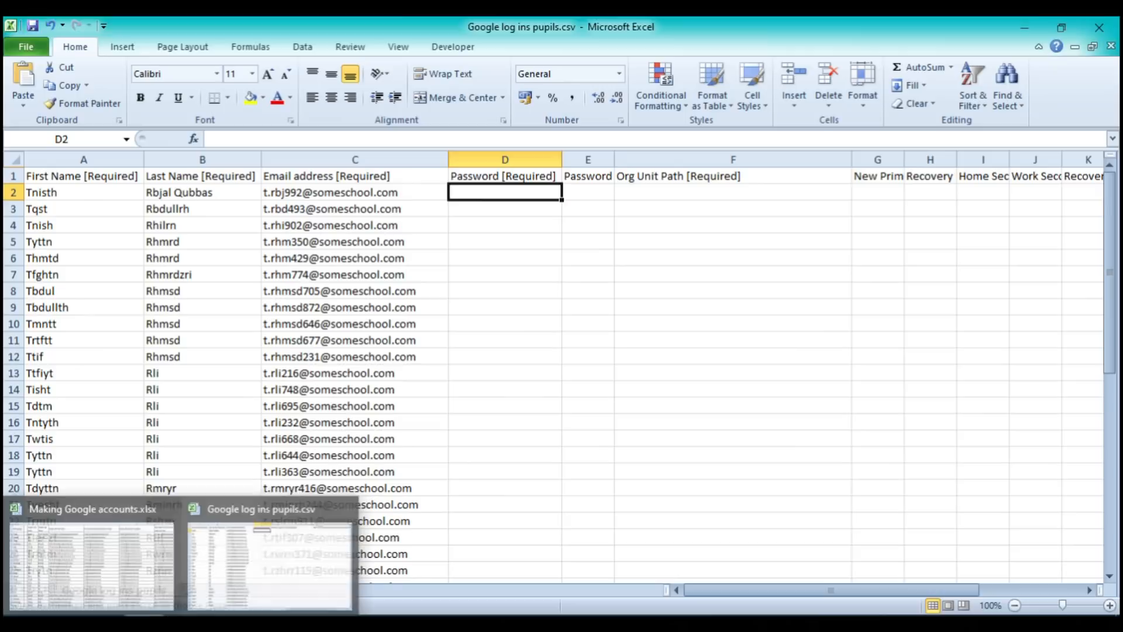
{"action": "left_click", "coordinate": [151, 577]}
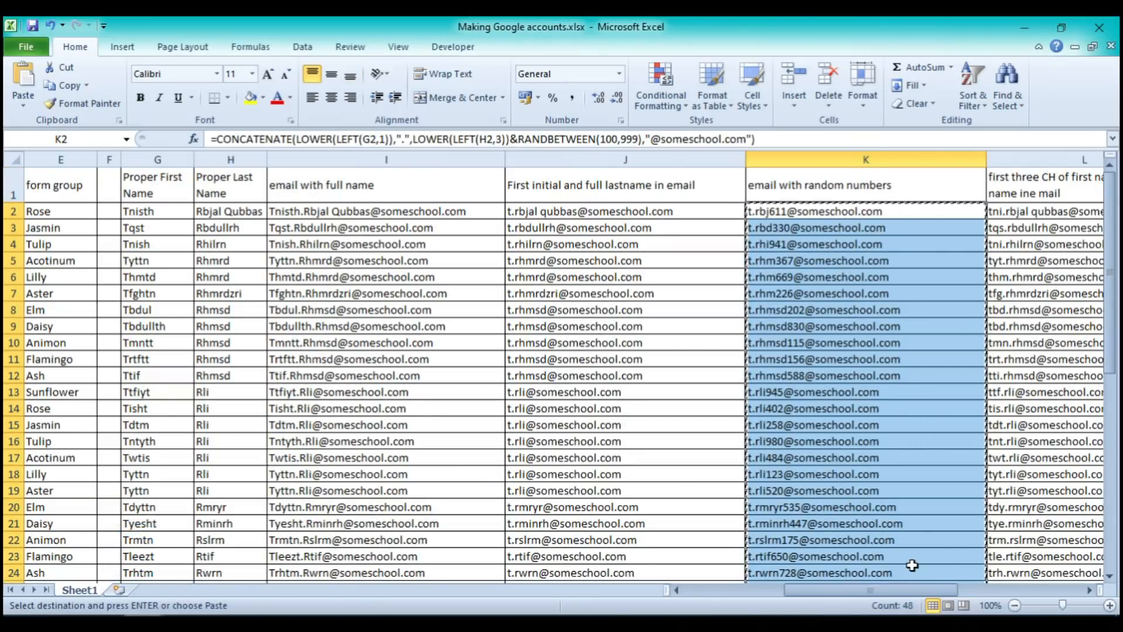
{"action": "left_click_drag", "start_coordinate": [879, 591], "coordinate": [994, 588]}
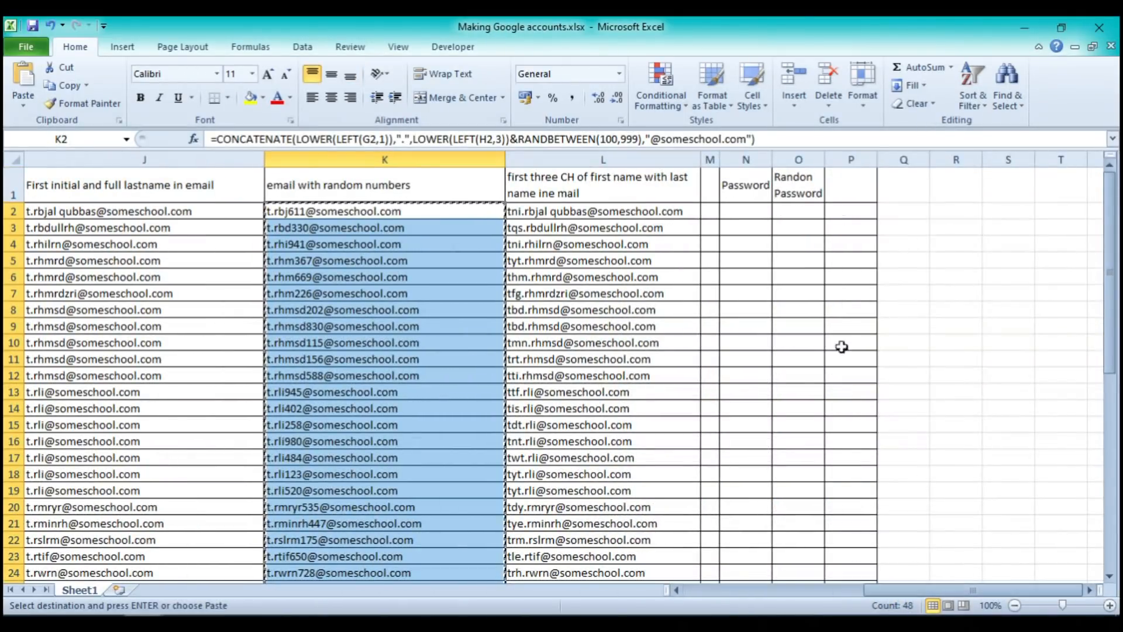
Try one shared account password in the Password column from N2 down to N11, and clear those cells again
{"action": "double_click", "coordinate": [753, 211]}
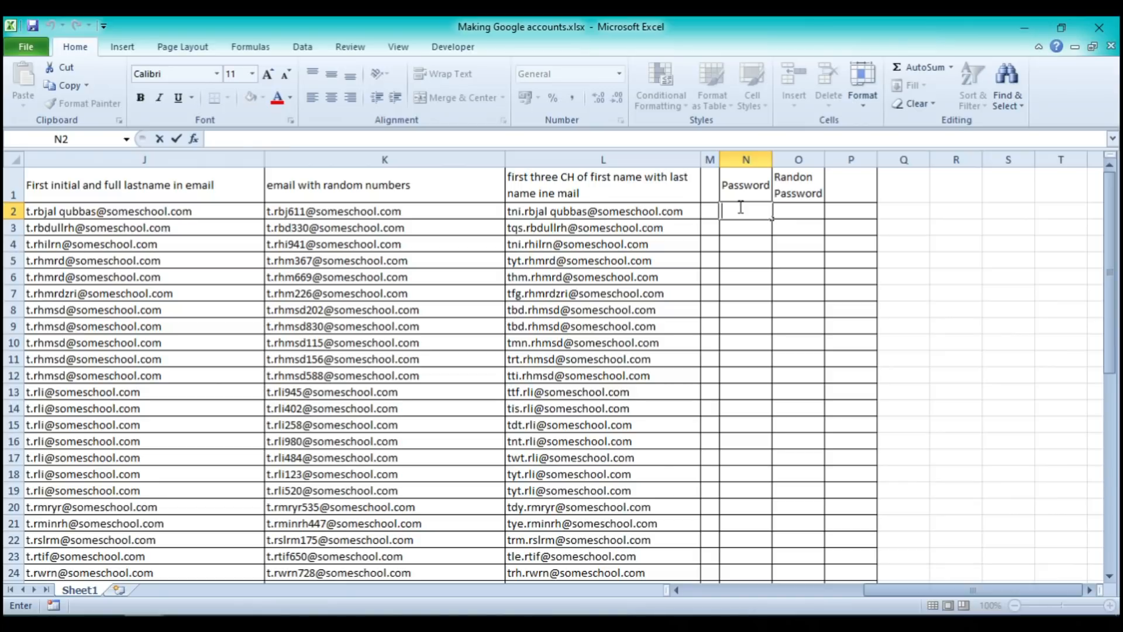
{"action": "type", "text": "password"}
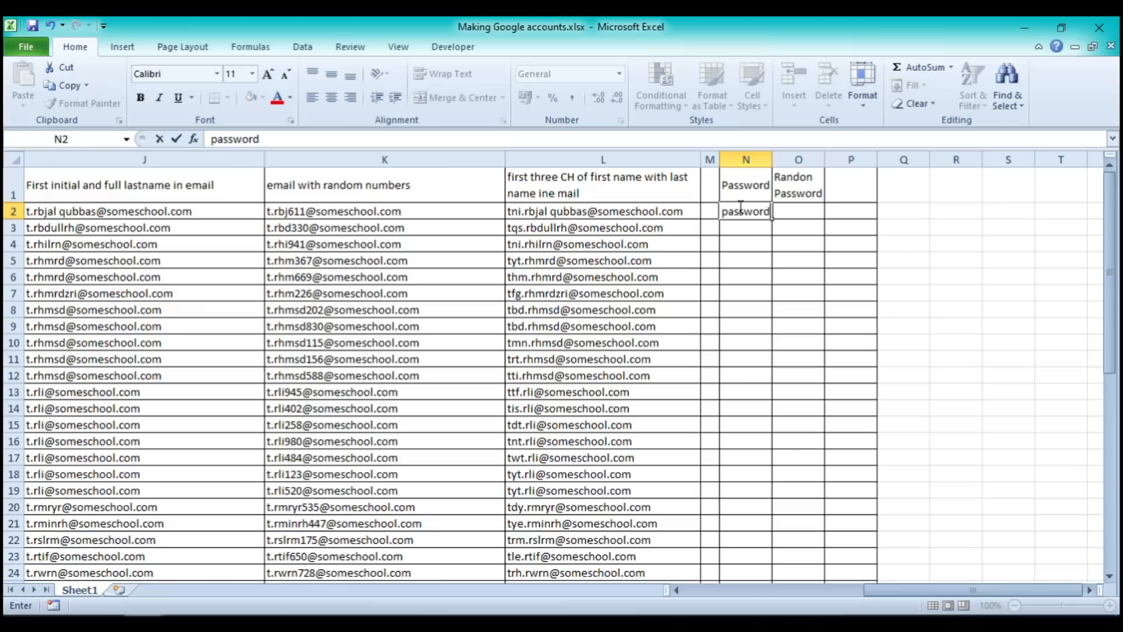
{"action": "left_click", "coordinate": [763, 230]}
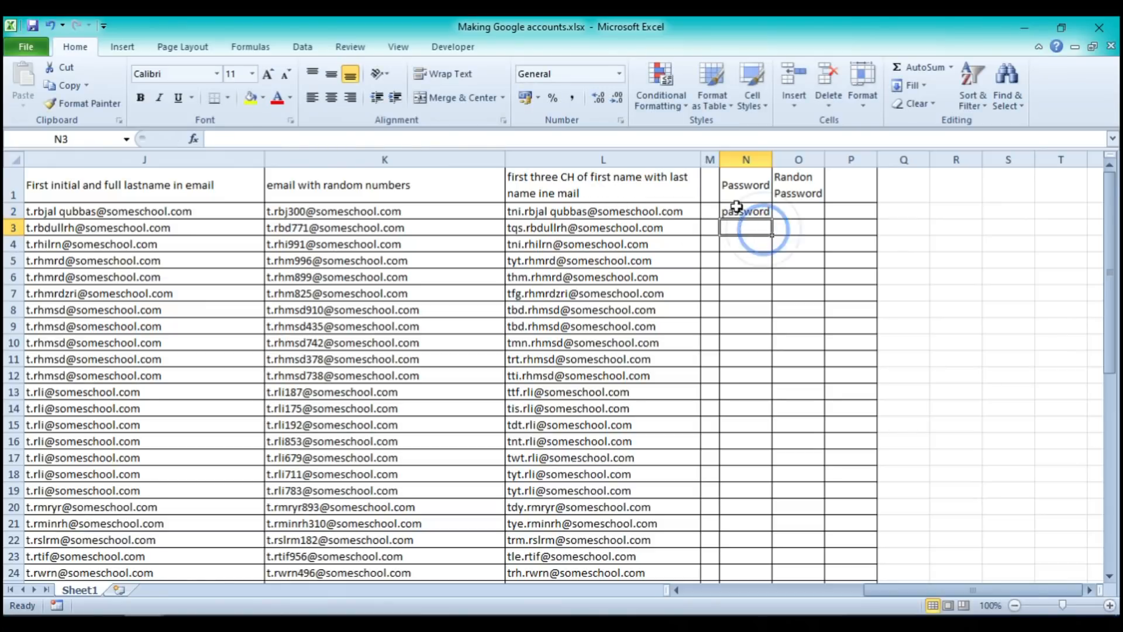
{"action": "left_click", "coordinate": [737, 210]}
{"action": "left_click_drag", "start_coordinate": [772, 219], "coordinate": [773, 367]}
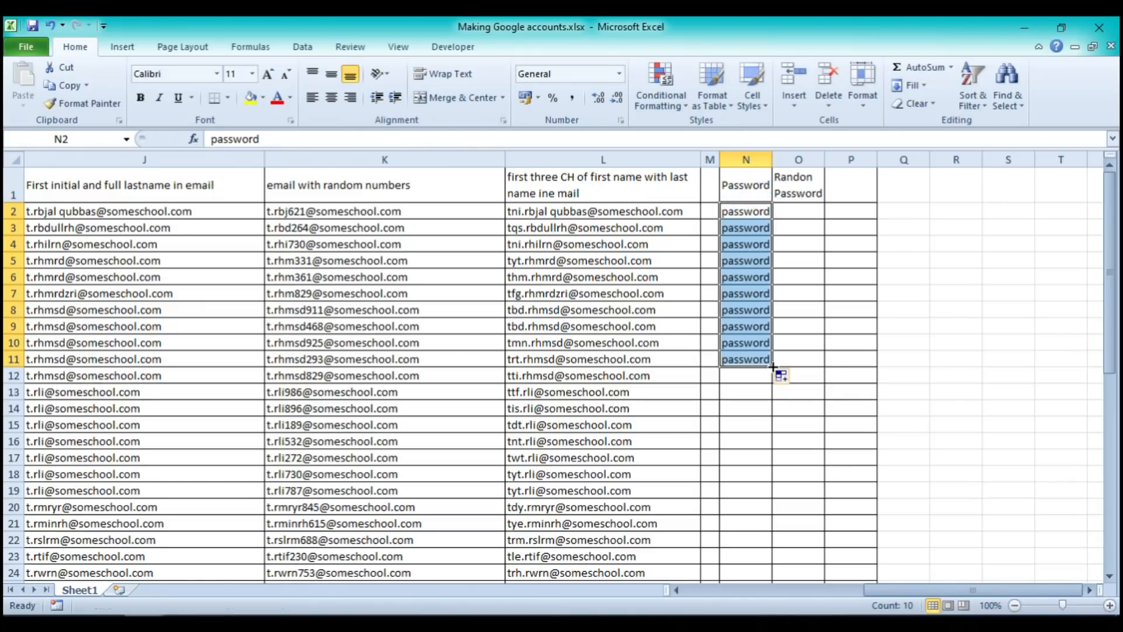
{"action": "key", "text": "Delete"}
Fit column O to its Randon Password heading and widen the Password column N
{"action": "left_click", "coordinate": [743, 208]}
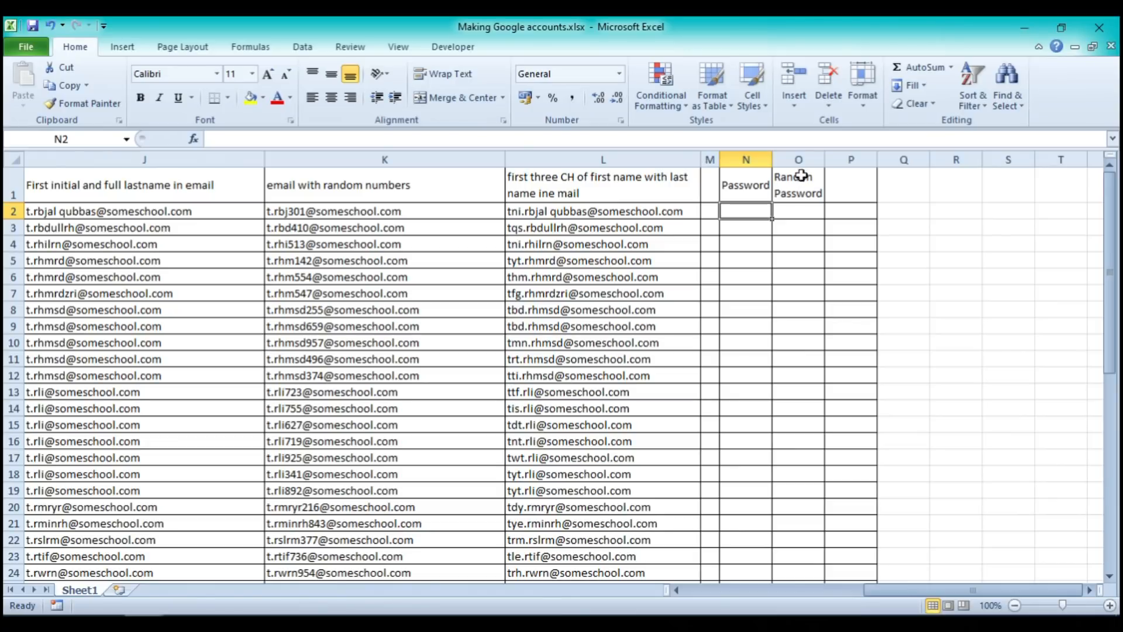
{"action": "double_click", "coordinate": [825, 160]}
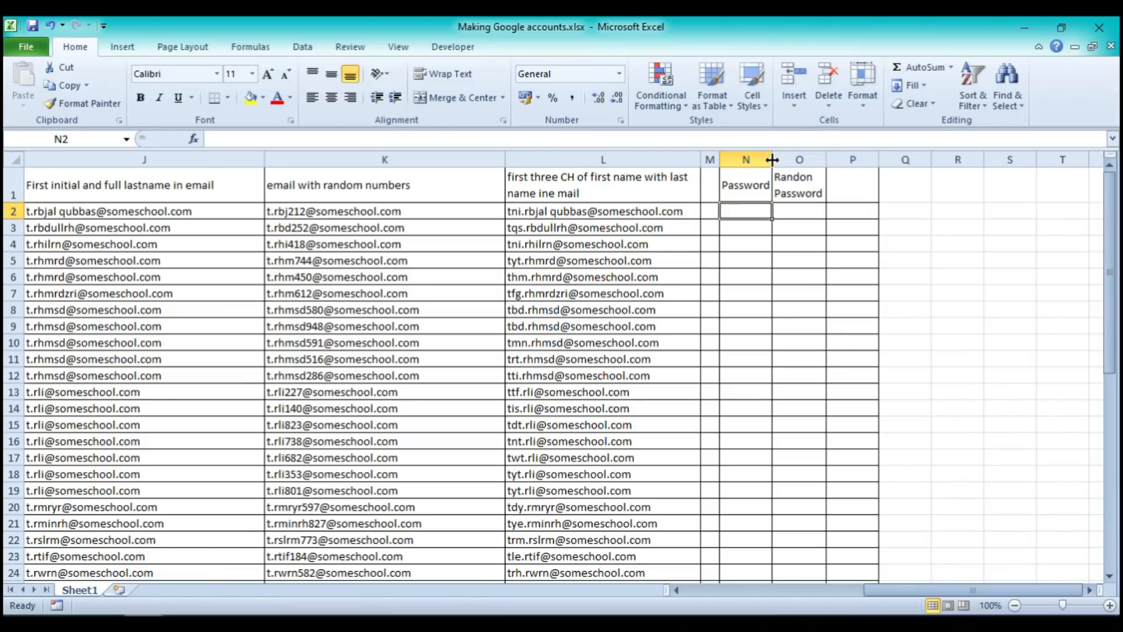
{"action": "left_click_drag", "start_coordinate": [772, 156], "coordinate": [800, 155]}
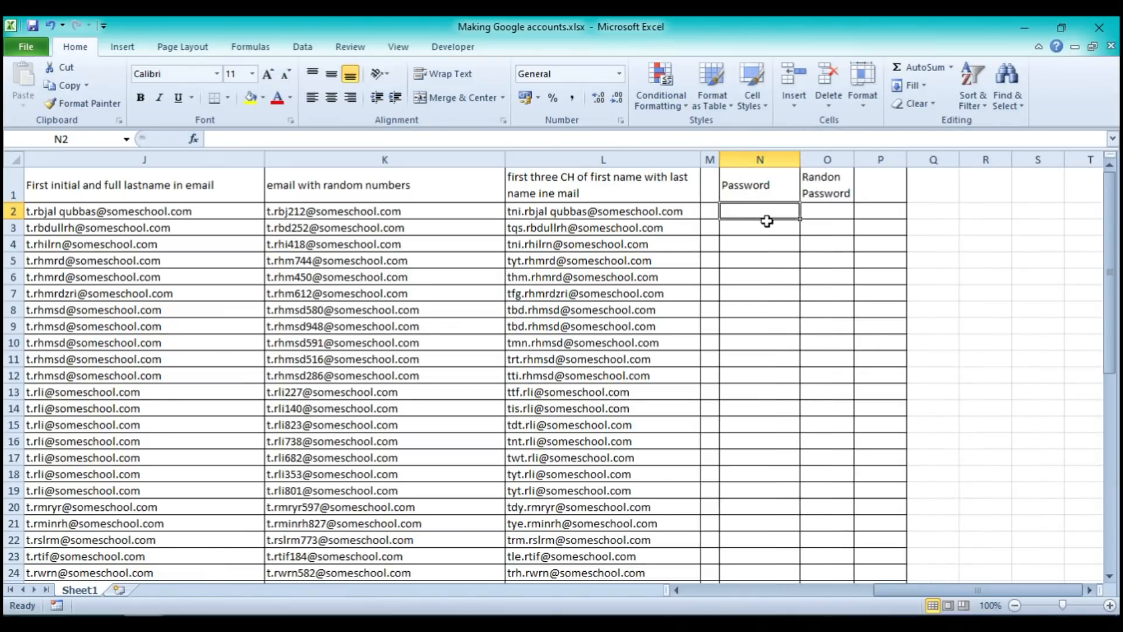
Enter the formula =CHAR(RANDBETWEEN(1,100)) in N2, accepting the proposed closing-bracket correction
{"action": "type", "text": "="}
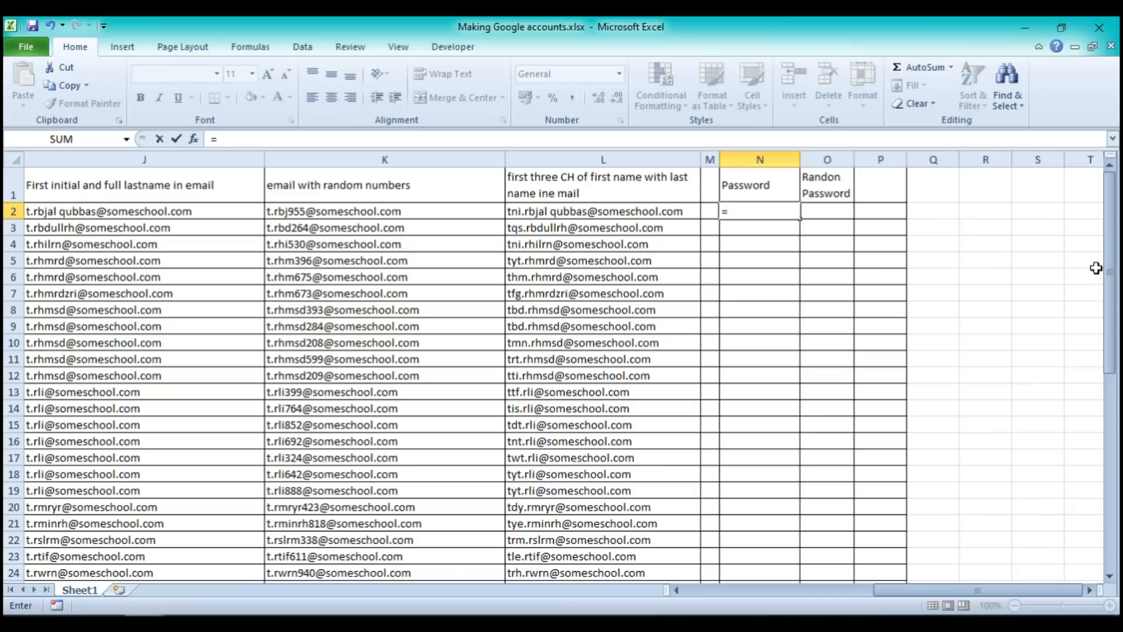
{"action": "type", "text": "char"}
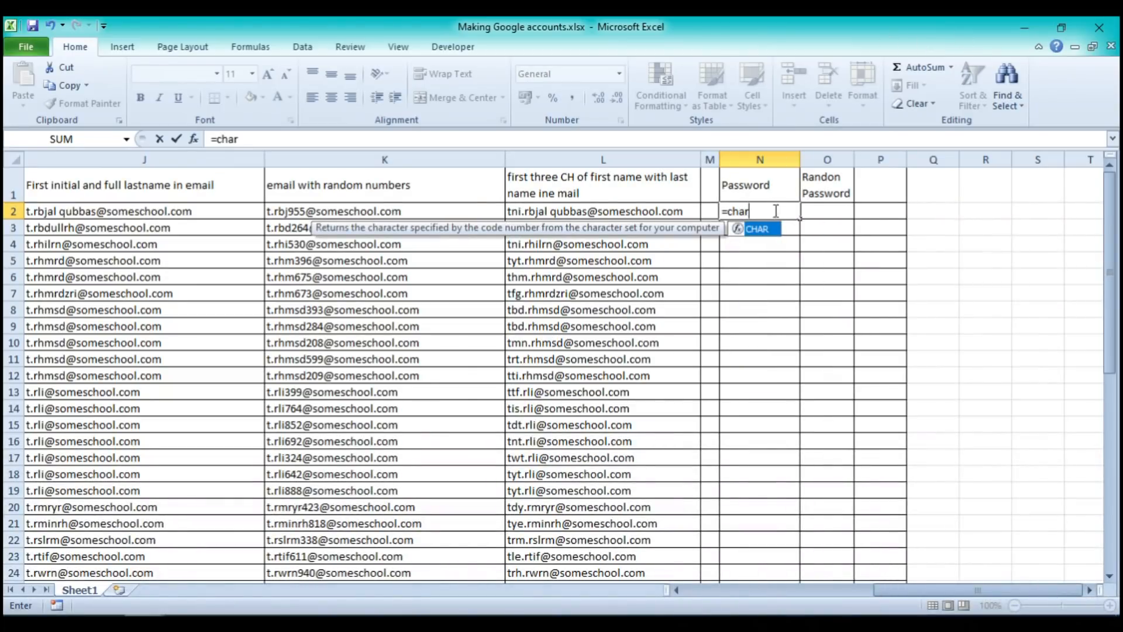
{"action": "double_click", "coordinate": [758, 228]}
{"action": "type", "text": "rand"}
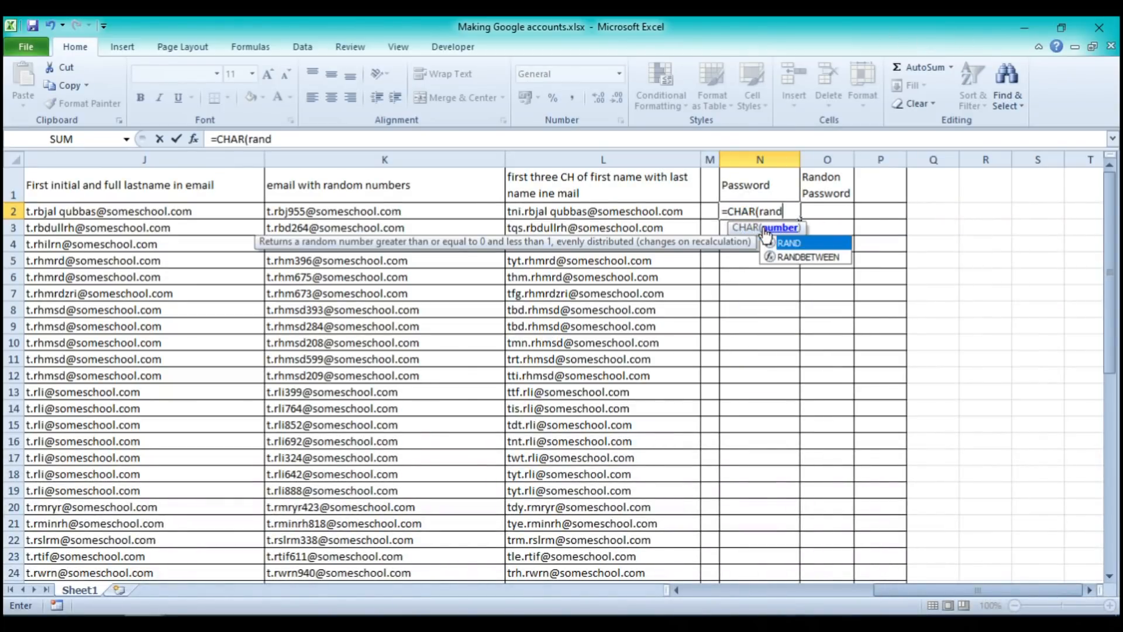
{"action": "double_click", "coordinate": [807, 257]}
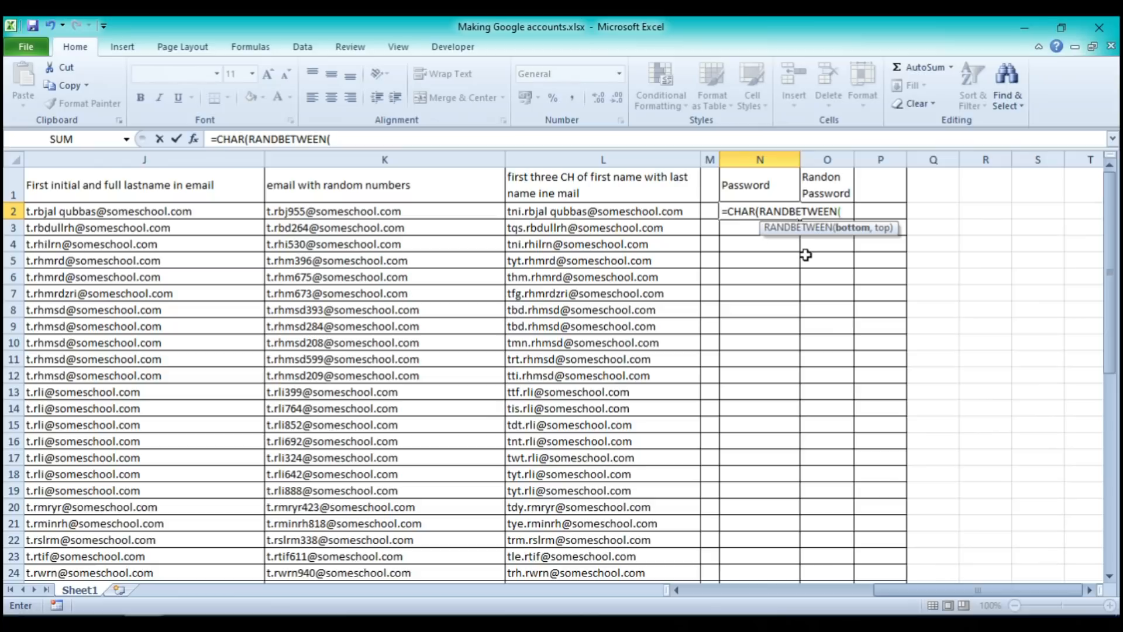
{"action": "type", "text": "1,100"}
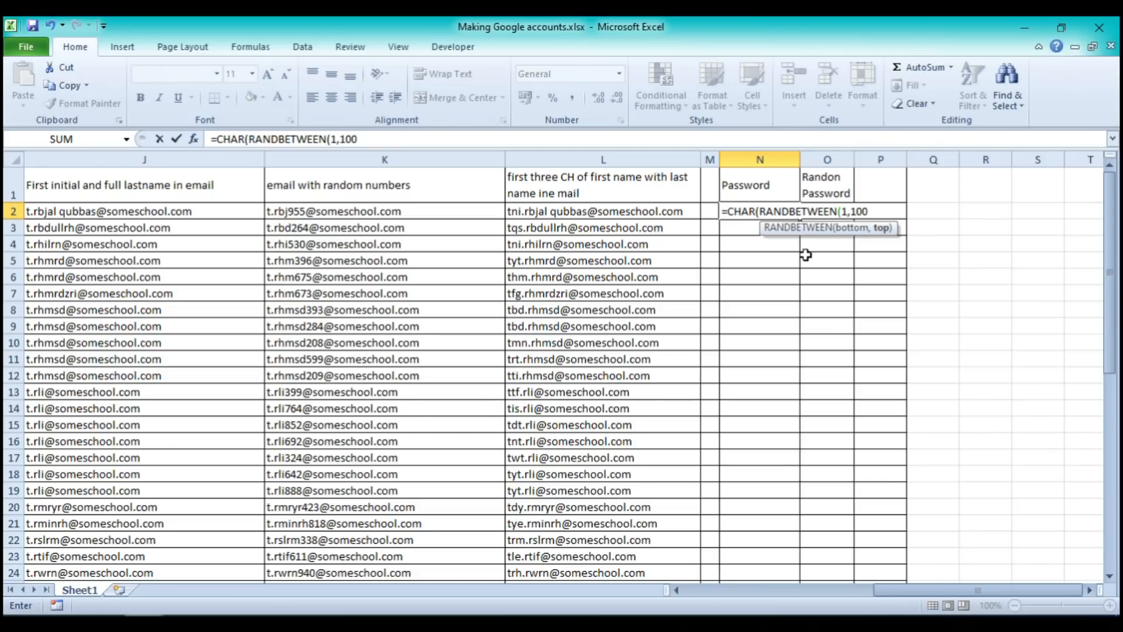
{"action": "key", "text": "Return"}
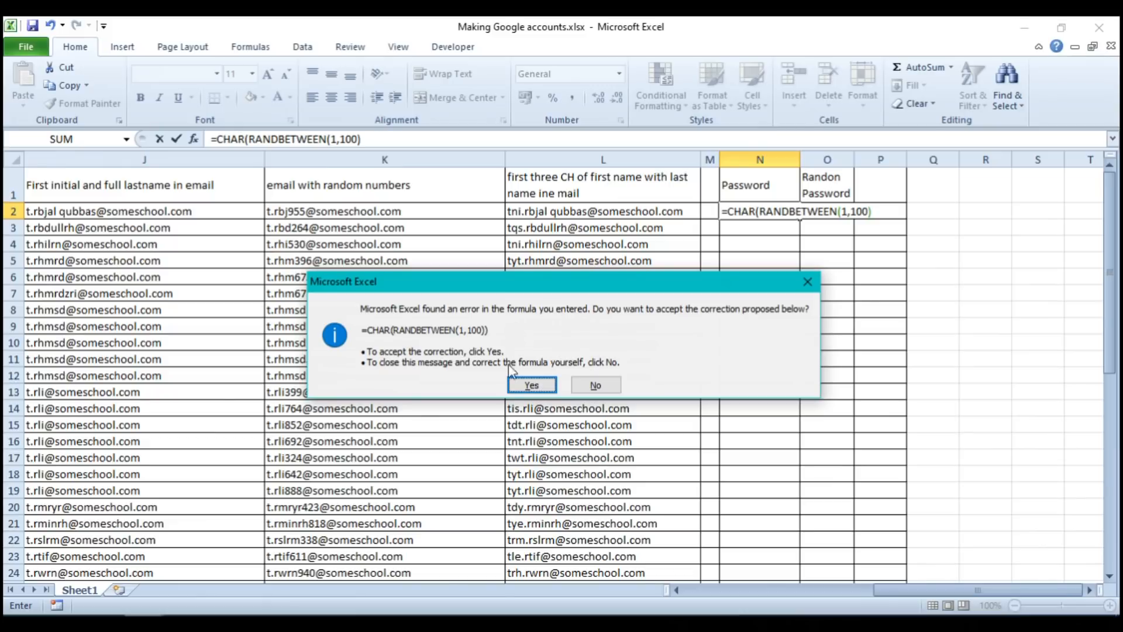
{"action": "left_click", "coordinate": [531, 385]}
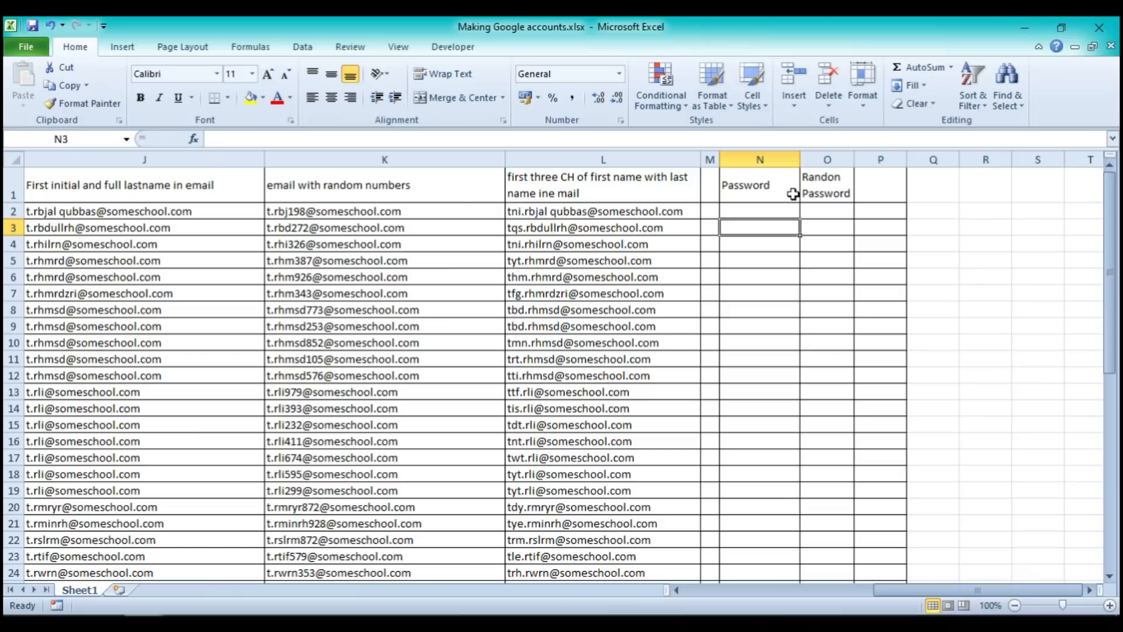
Set the lower bound of RANDBETWEEN in the N2 formula to 65
{"action": "left_click", "coordinate": [757, 209]}
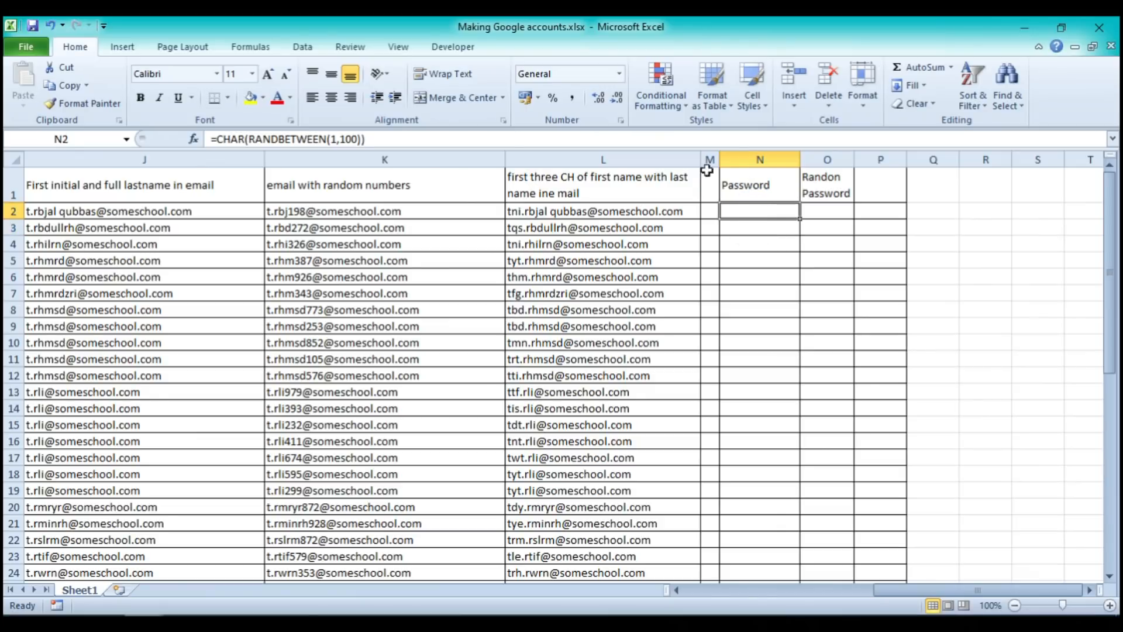
{"action": "left_click", "coordinate": [338, 140]}
{"action": "key", "text": "BackSpace"}
{"action": "type", "text": "65"}
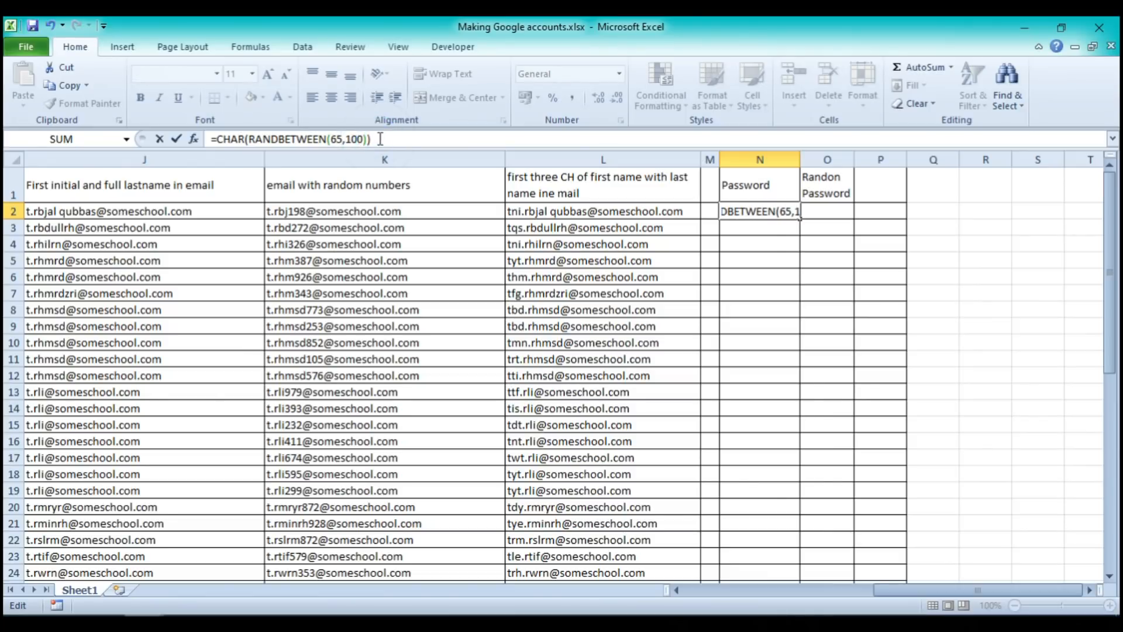
{"action": "key", "text": "Return"}
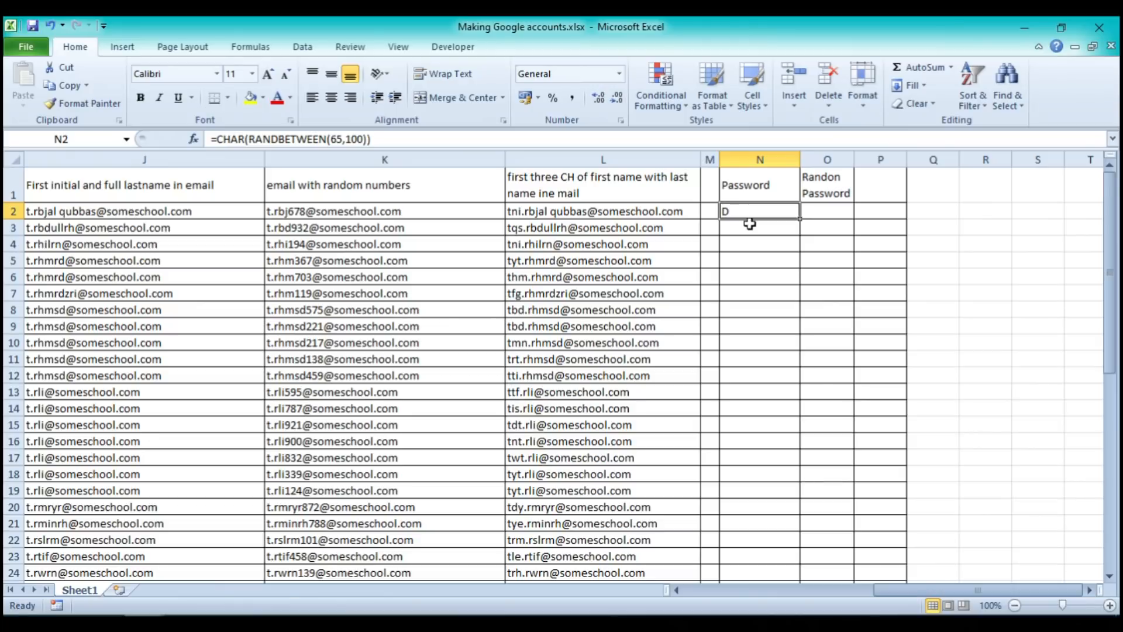
Set the upper bound of RANDBETWEEN in the N2 formula to 90, giving =CHAR(RANDBETWEEN(65,90))
{"action": "left_click", "coordinate": [350, 140]}
{"action": "key", "text": "Delete"}
{"action": "key", "text": "Delete"}
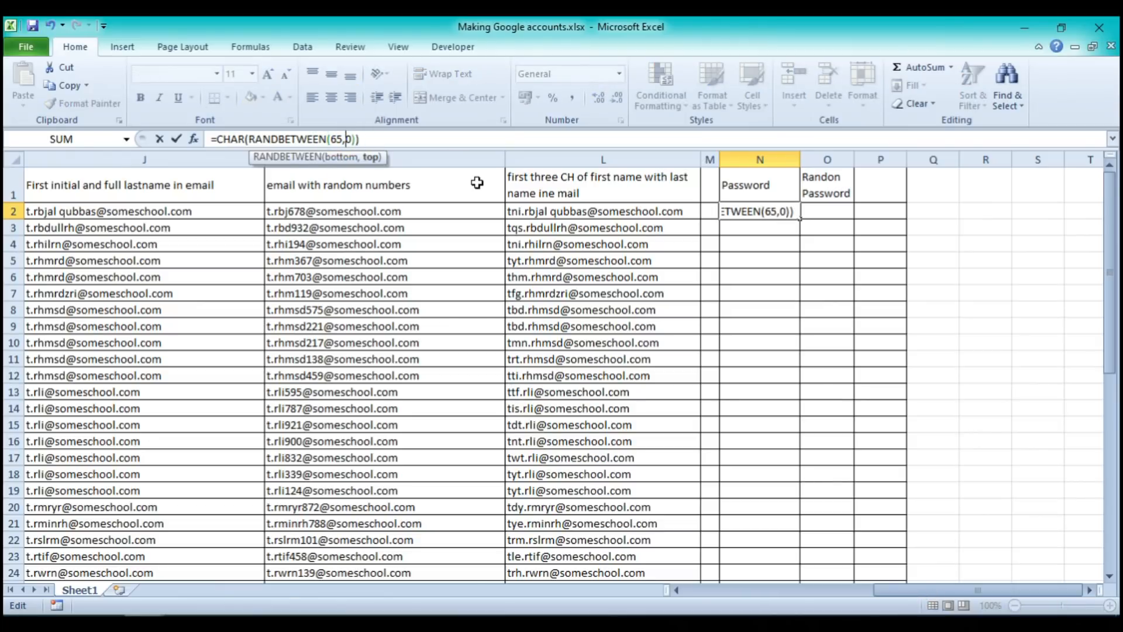
{"action": "type", "text": "9"}
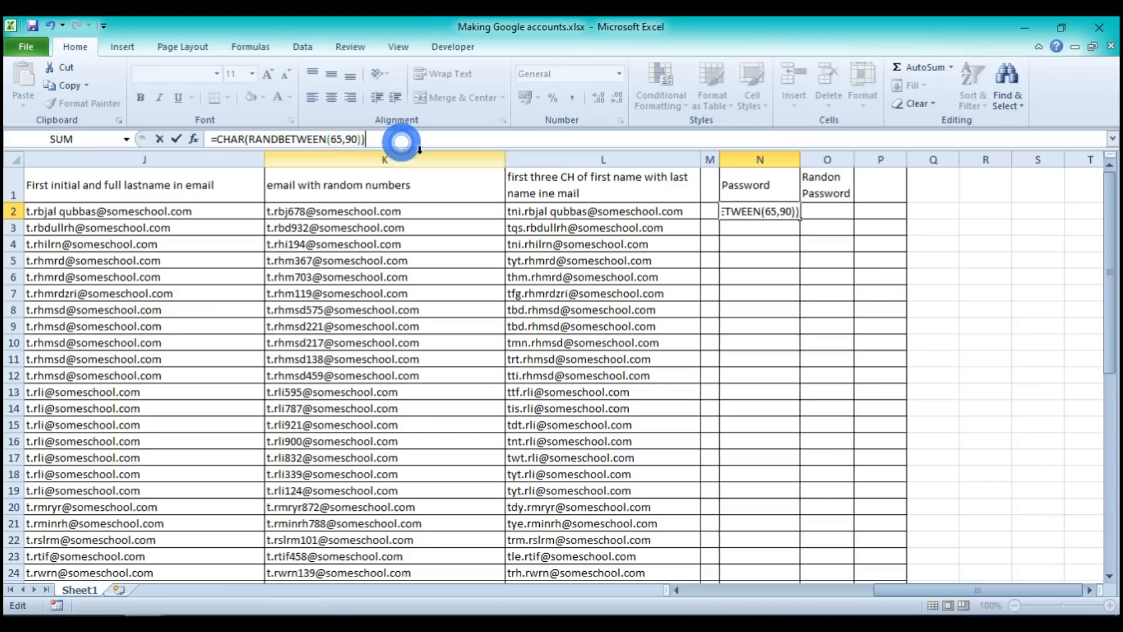
{"action": "key", "text": "Return"}
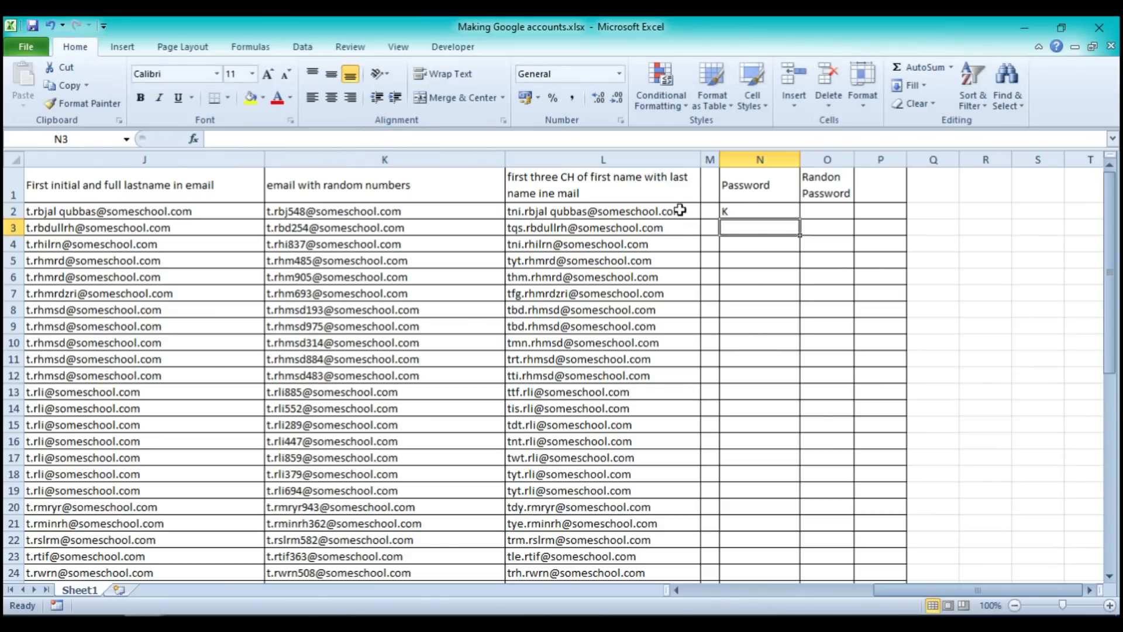
Append &CHAR(RANDBETWEEN(65,90)) to the N2 formula so it produces a second random capital letter
{"action": "left_click", "coordinate": [742, 208]}
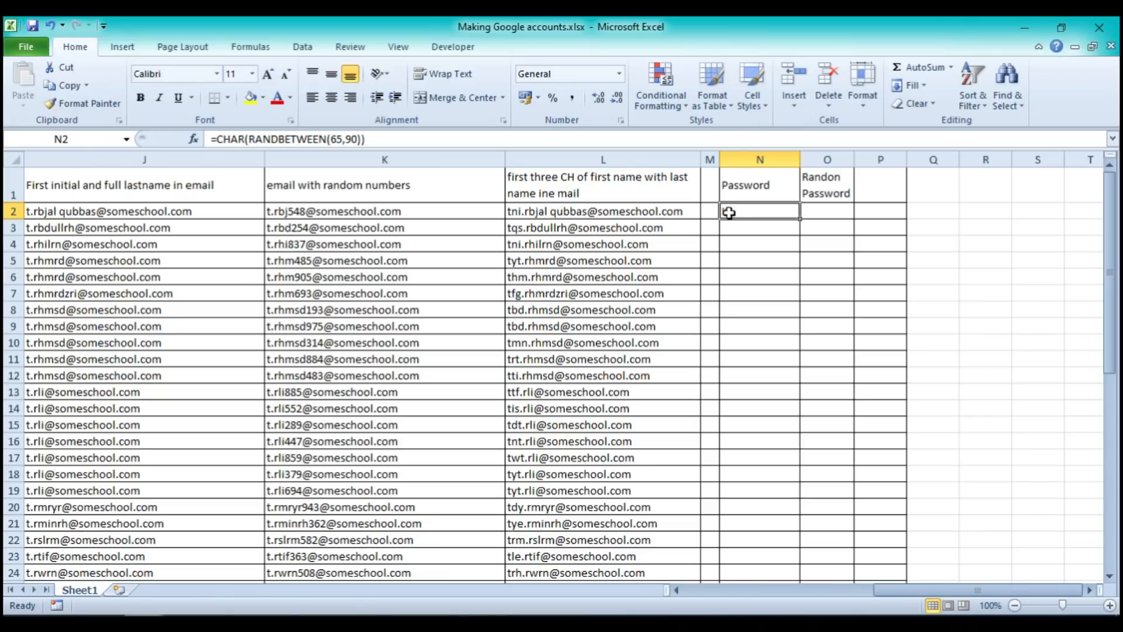
{"action": "left_click", "coordinate": [560, 19]}
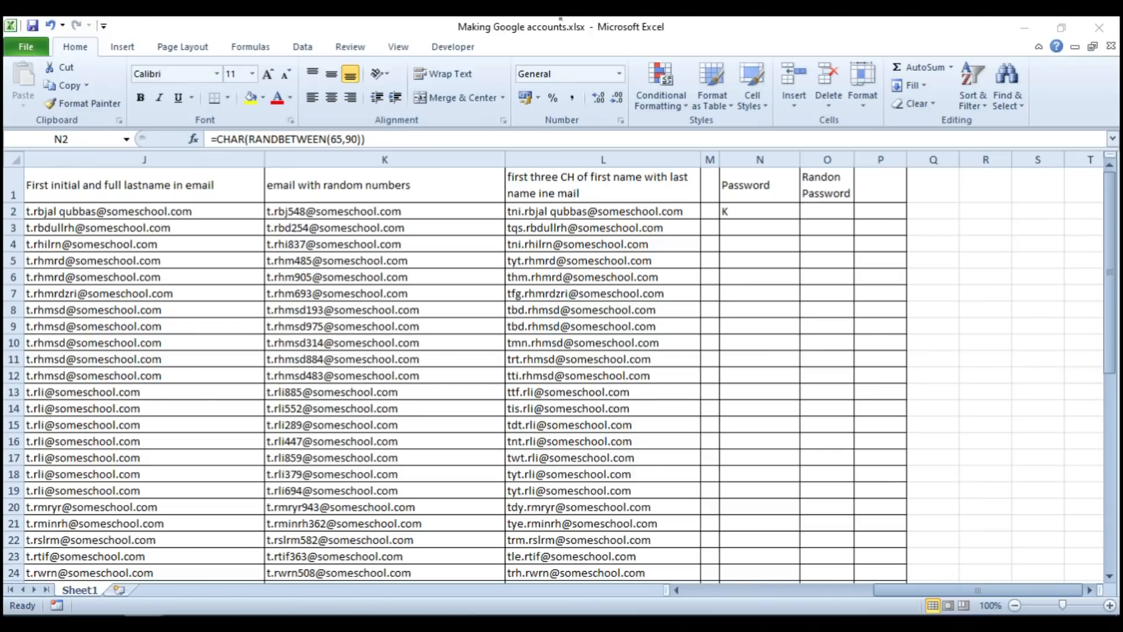
{"action": "left_click", "coordinate": [560, 19]}
{"action": "left_click", "coordinate": [386, 139]}
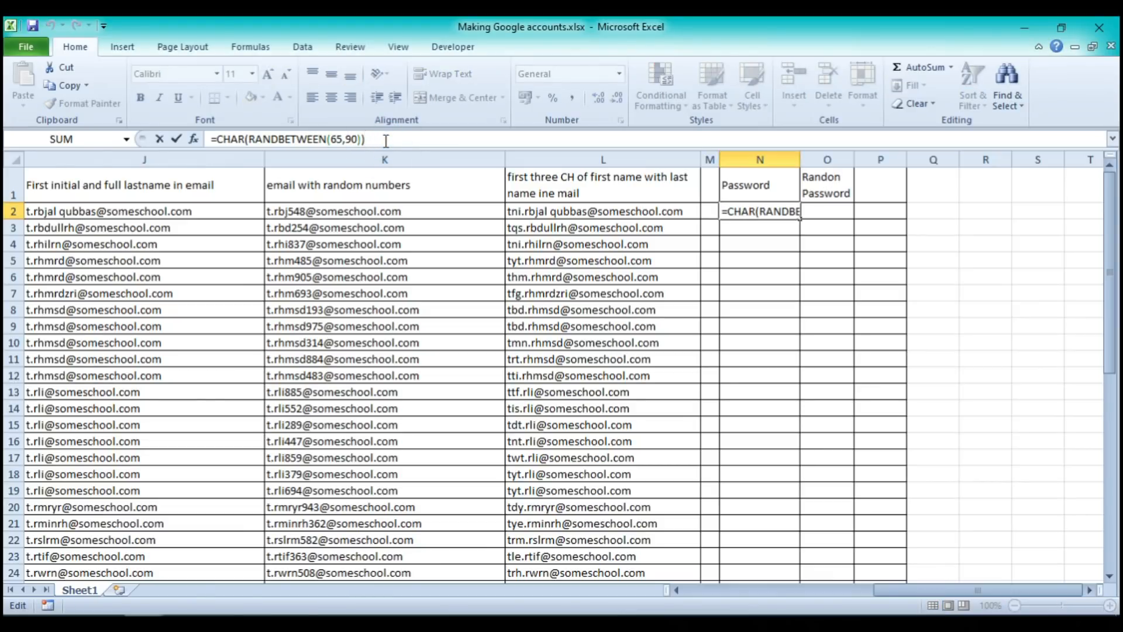
{"action": "type", "text": "&"}
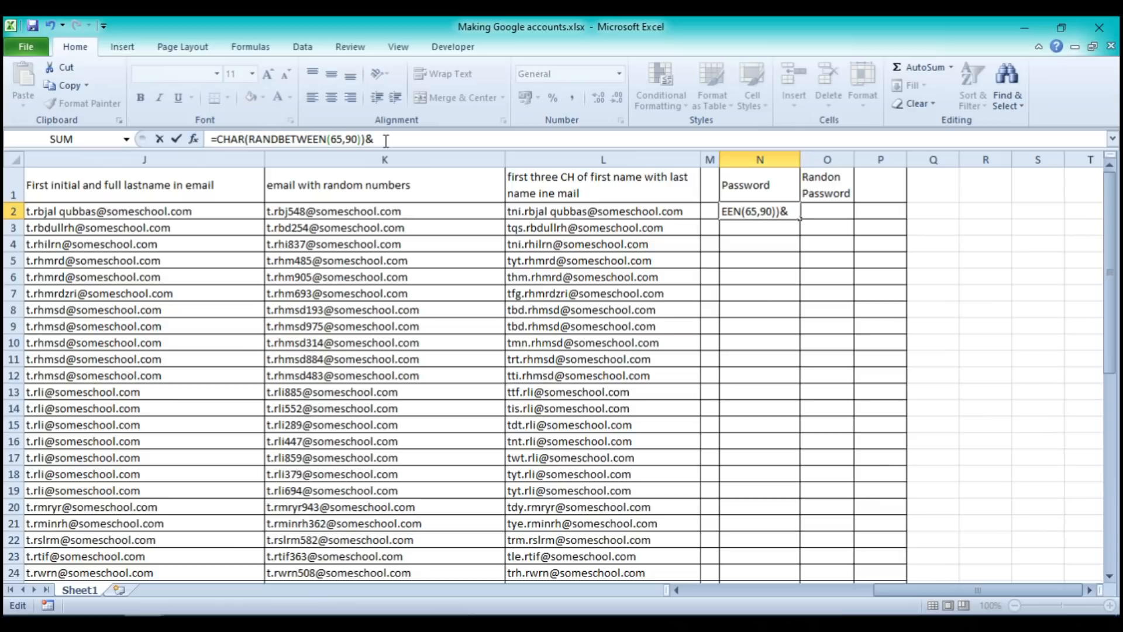
{"action": "type", "text": "char"}
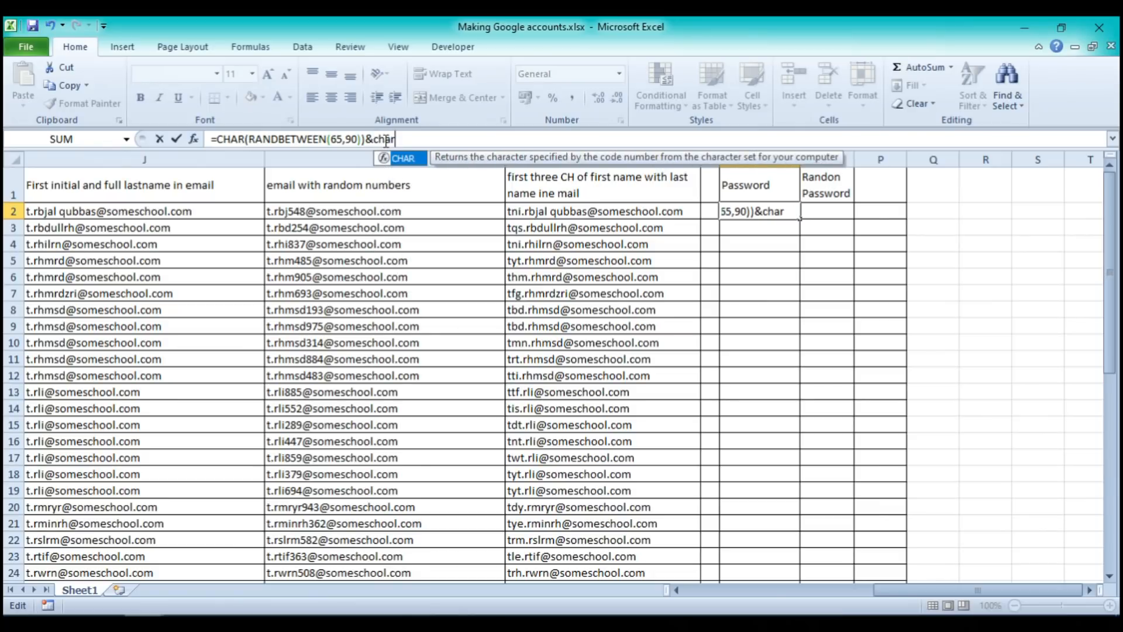
{"action": "double_click", "coordinate": [397, 159]}
{"action": "type", "text": "r"}
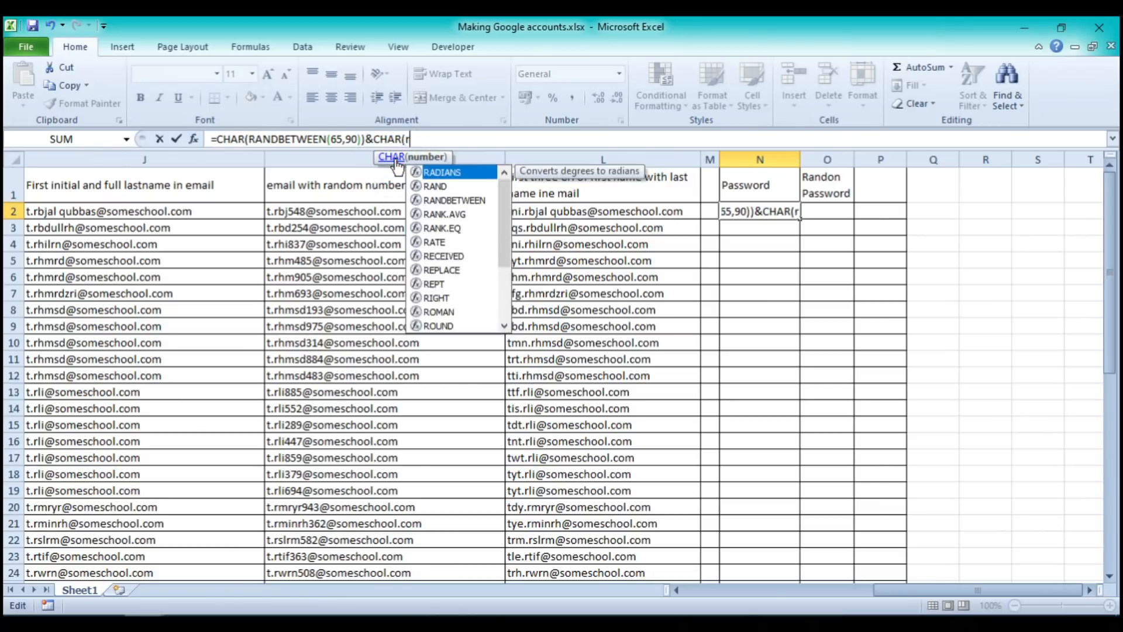
{"action": "type", "text": "and"}
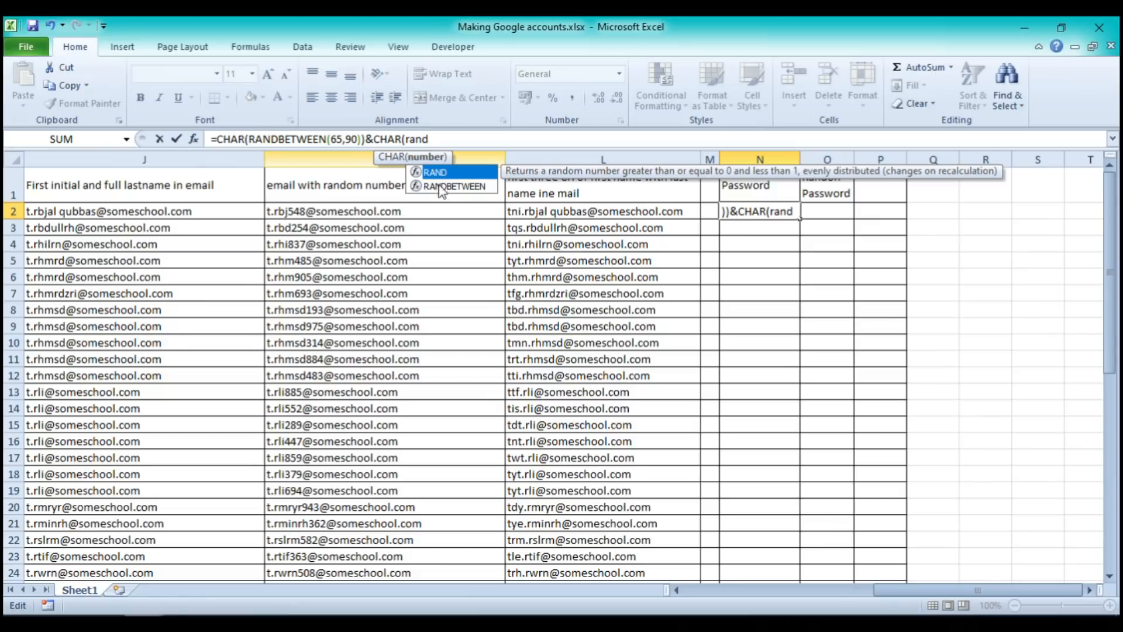
{"action": "double_click", "coordinate": [444, 186]}
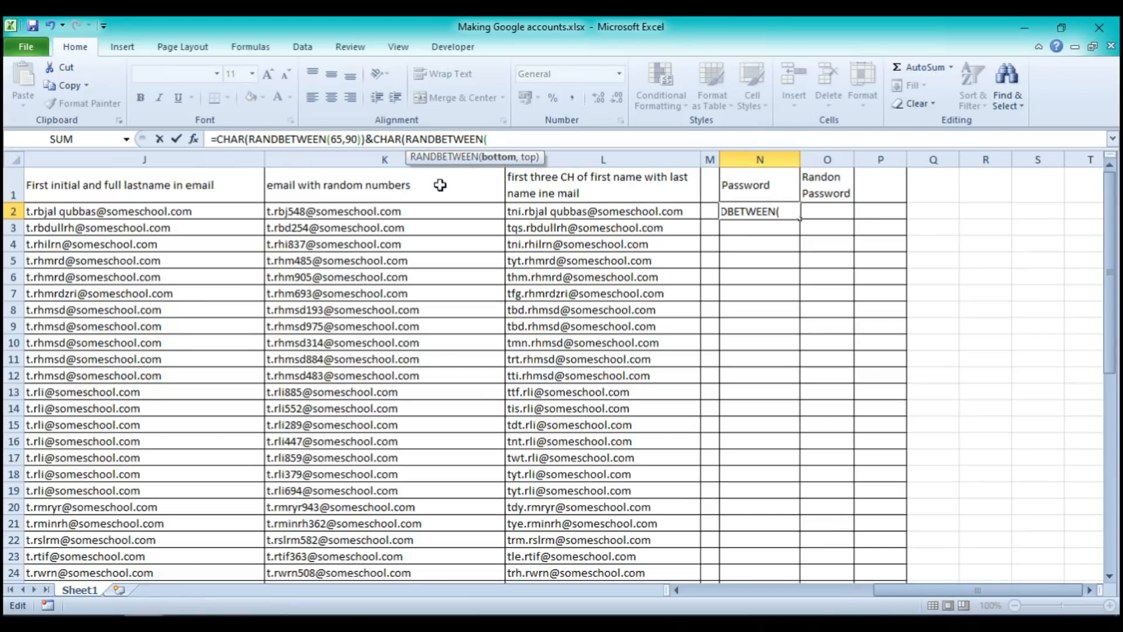
{"action": "type", "text": "65,9"}
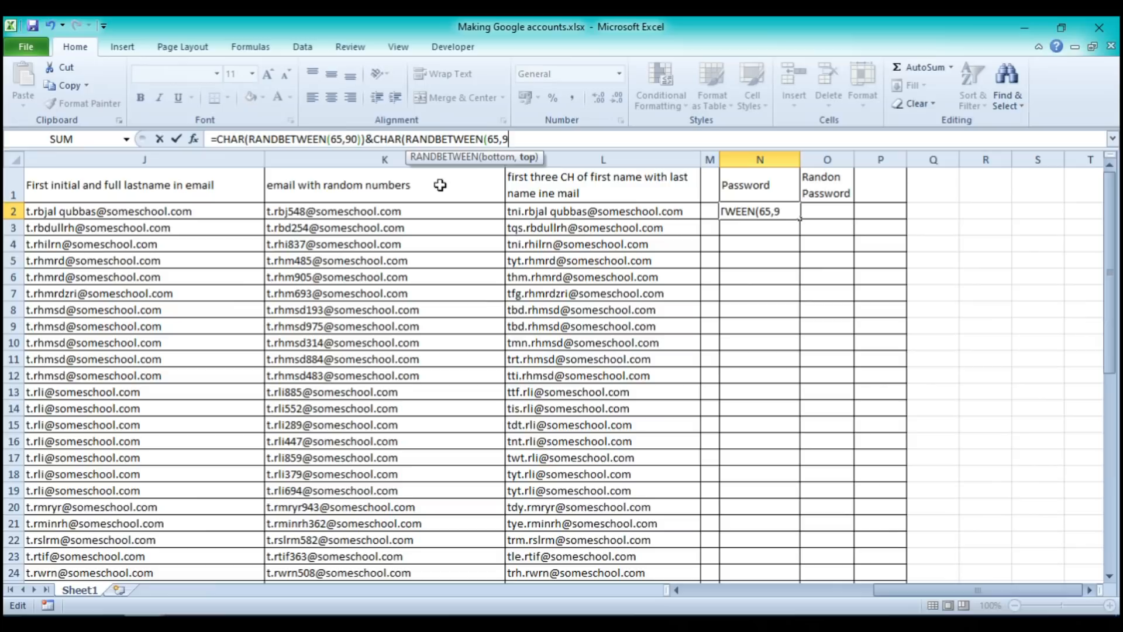
{"action": "type", "text": "0))"}
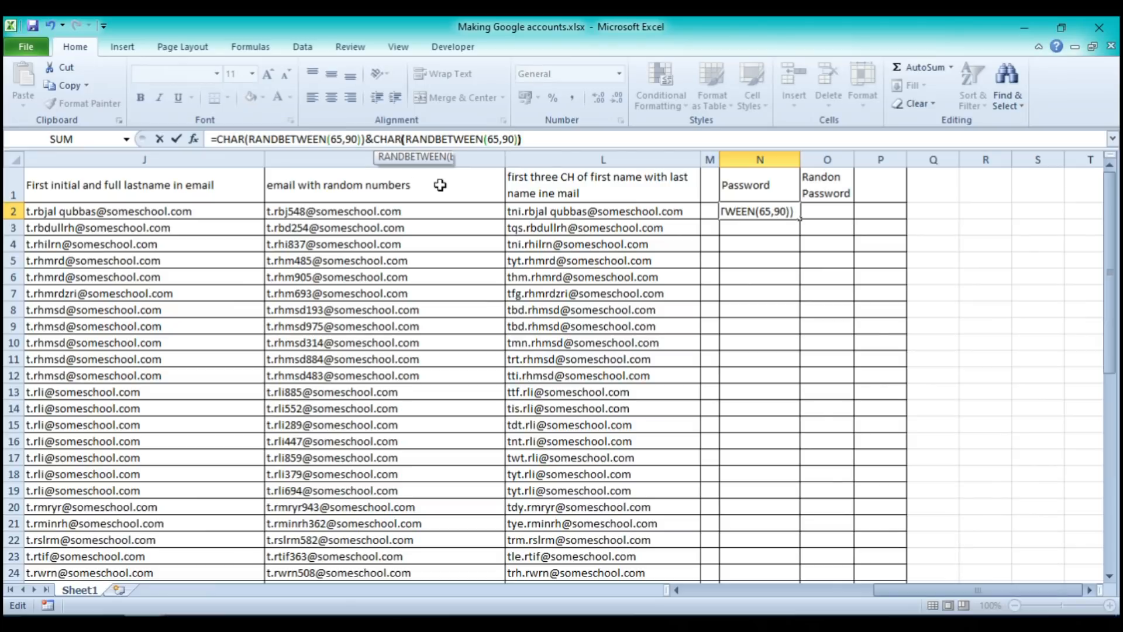
{"action": "key", "text": "Return"}
Copy the &CHAR(RANDBETWEEN(65,90)) part of the N2 formula and append it two more times for four random letters
{"action": "left_click", "coordinate": [740, 210]}
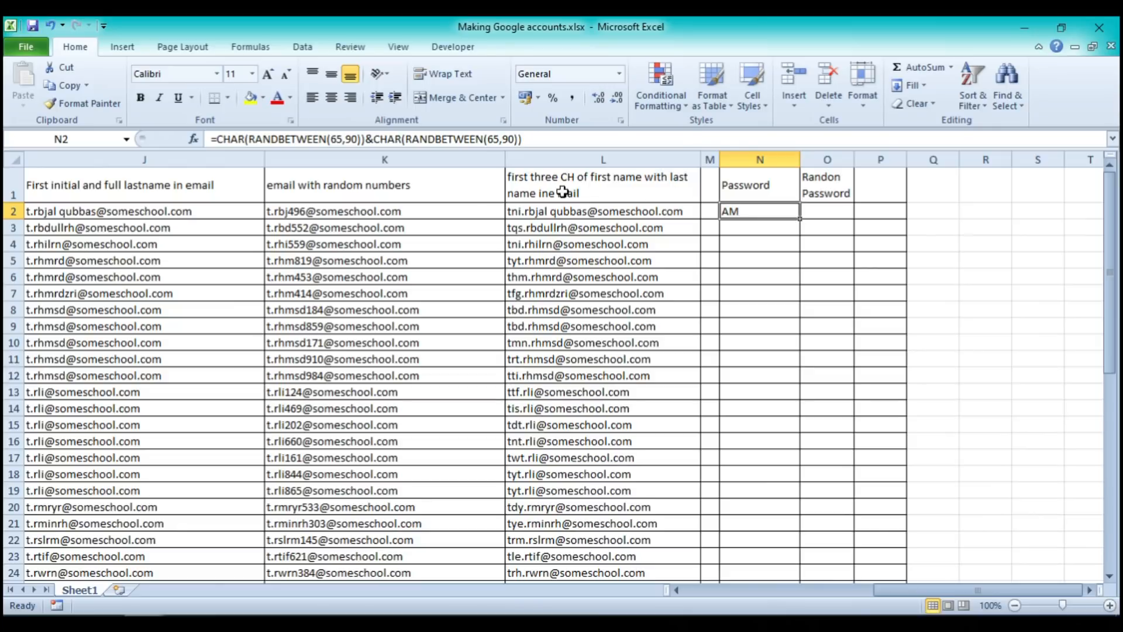
{"action": "left_click_drag", "start_coordinate": [369, 140], "coordinate": [521, 141]}
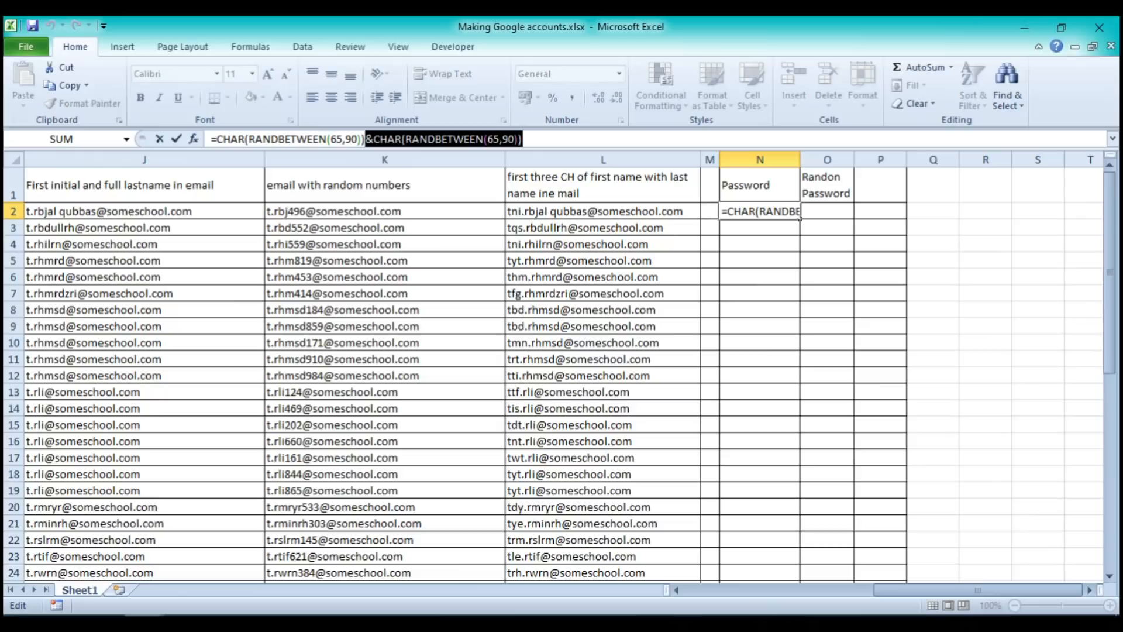
{"action": "right_click", "coordinate": [357, 140]}
{"action": "left_click", "coordinate": [389, 168]}
{"action": "left_click", "coordinate": [548, 140]}
{"action": "key", "text": "ctrl+v"}
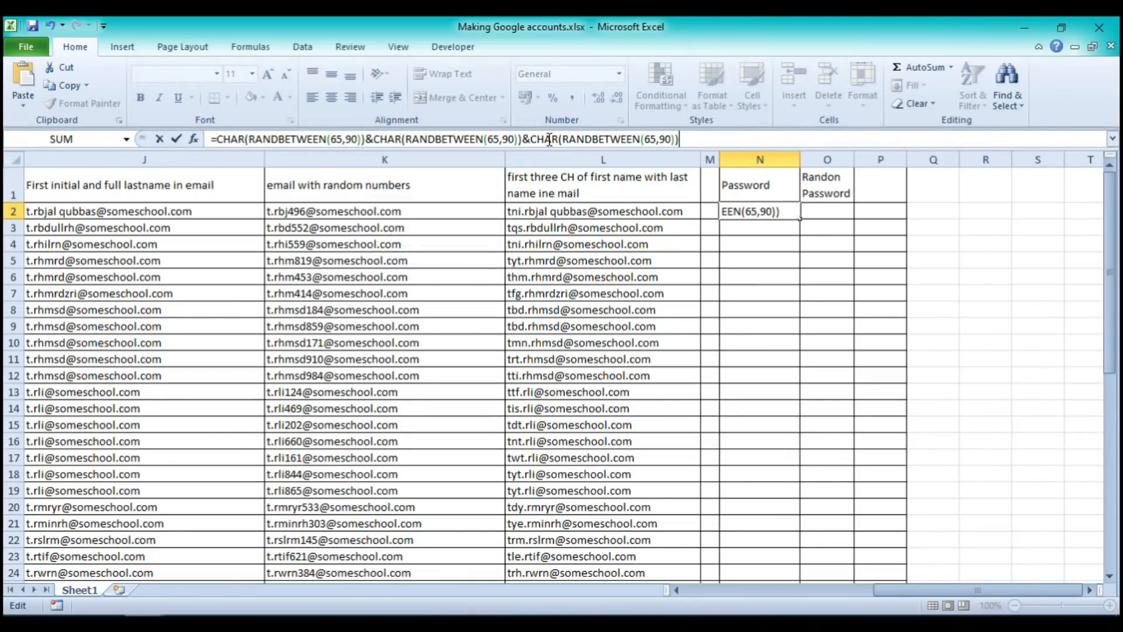
{"action": "key", "text": "ctrl+v"}
{"action": "key", "text": "Return"}
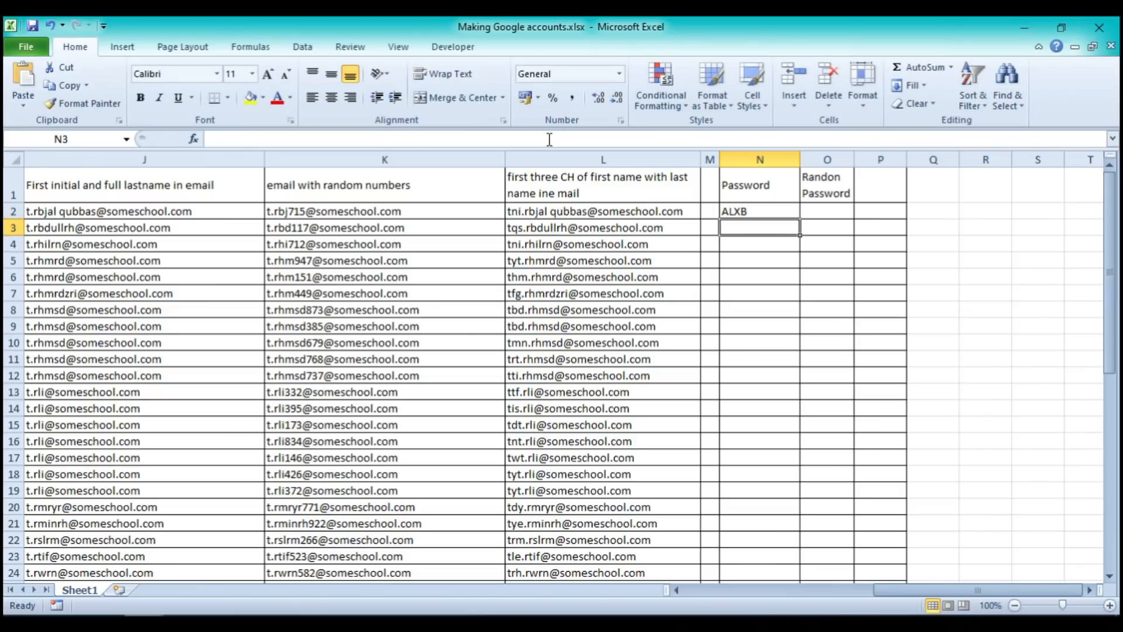
{"action": "left_click", "coordinate": [748, 214]}
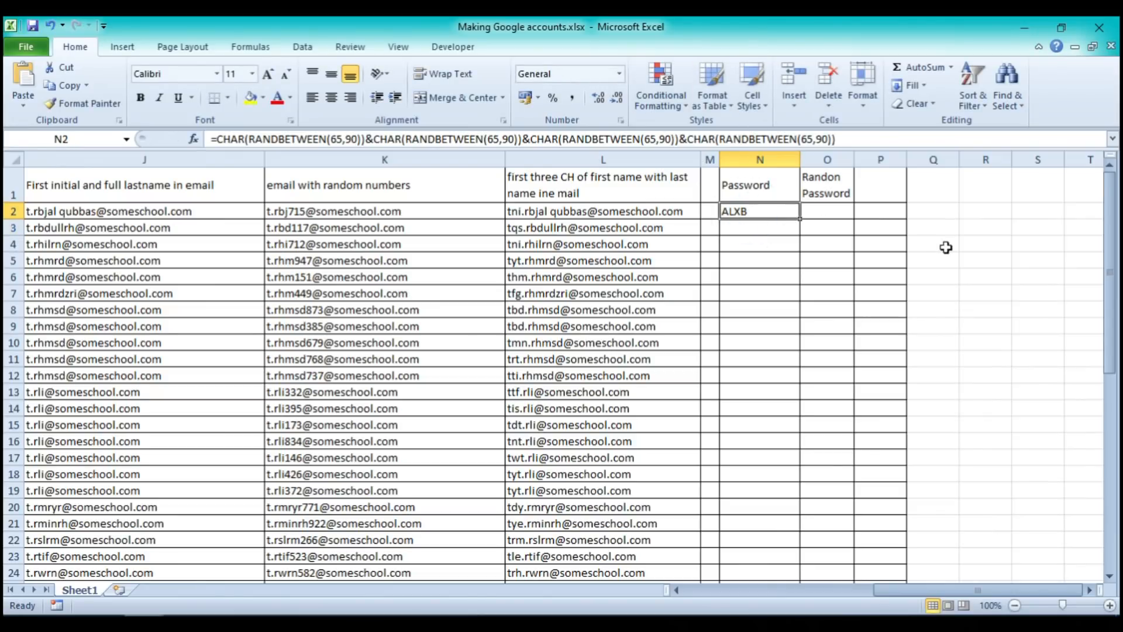
{"action": "left_click", "coordinate": [861, 140]}
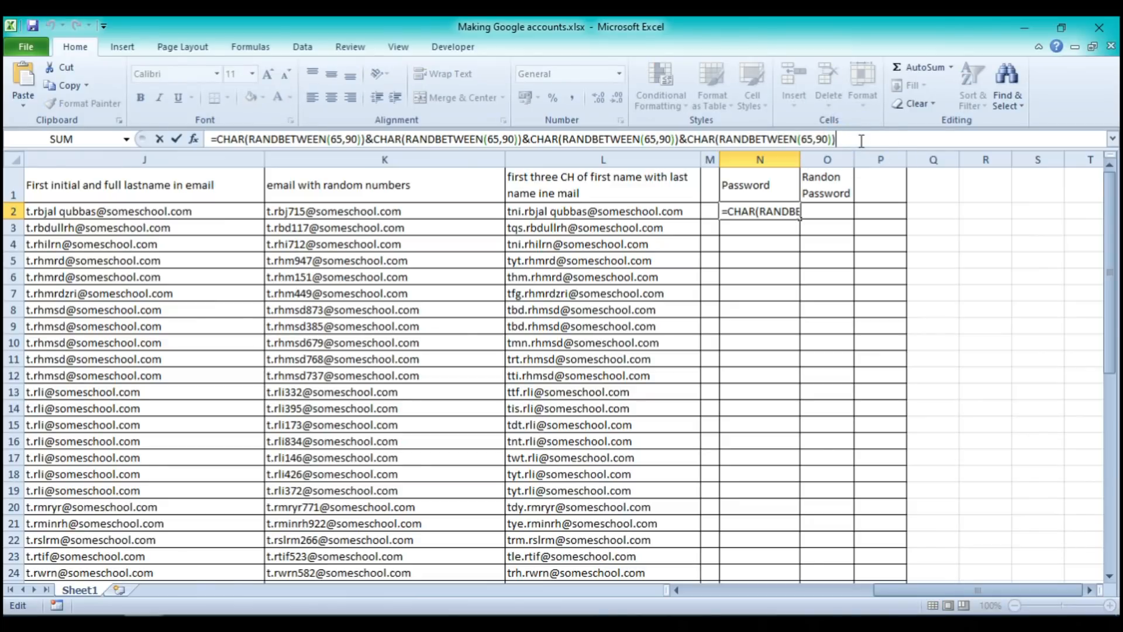
{"action": "key", "text": "Return"}
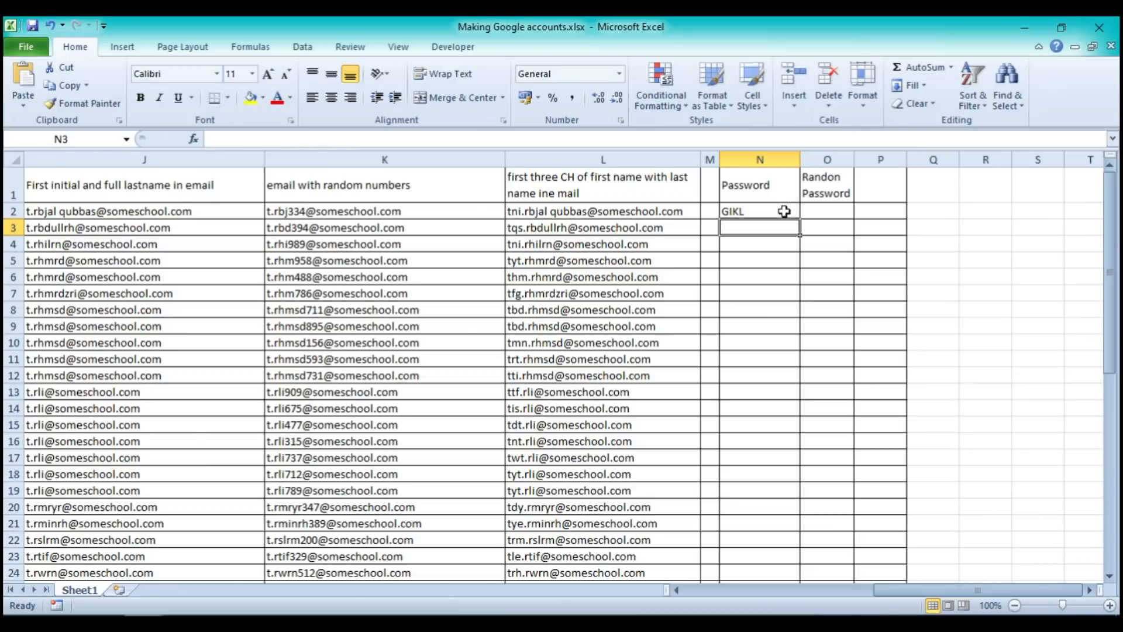
Copy the full four-letter formula text from N2 into O2 under the Randon Password heading
{"action": "left_click", "coordinate": [783, 211]}
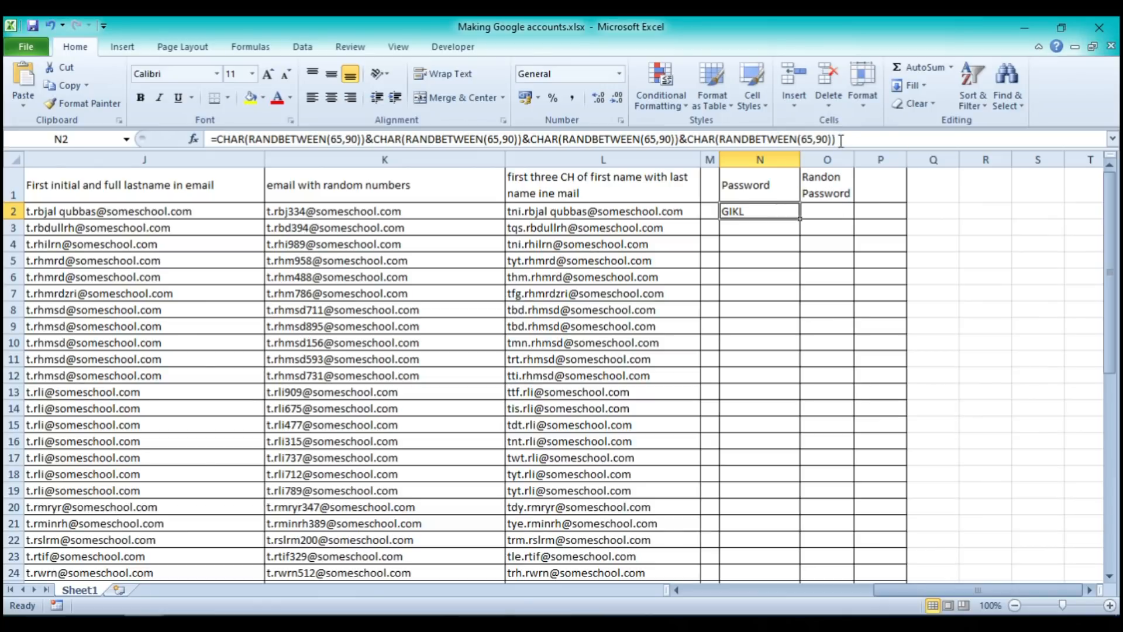
{"action": "left_click_drag", "start_coordinate": [841, 139], "coordinate": [211, 139]}
{"action": "right_click", "coordinate": [75, 138]}
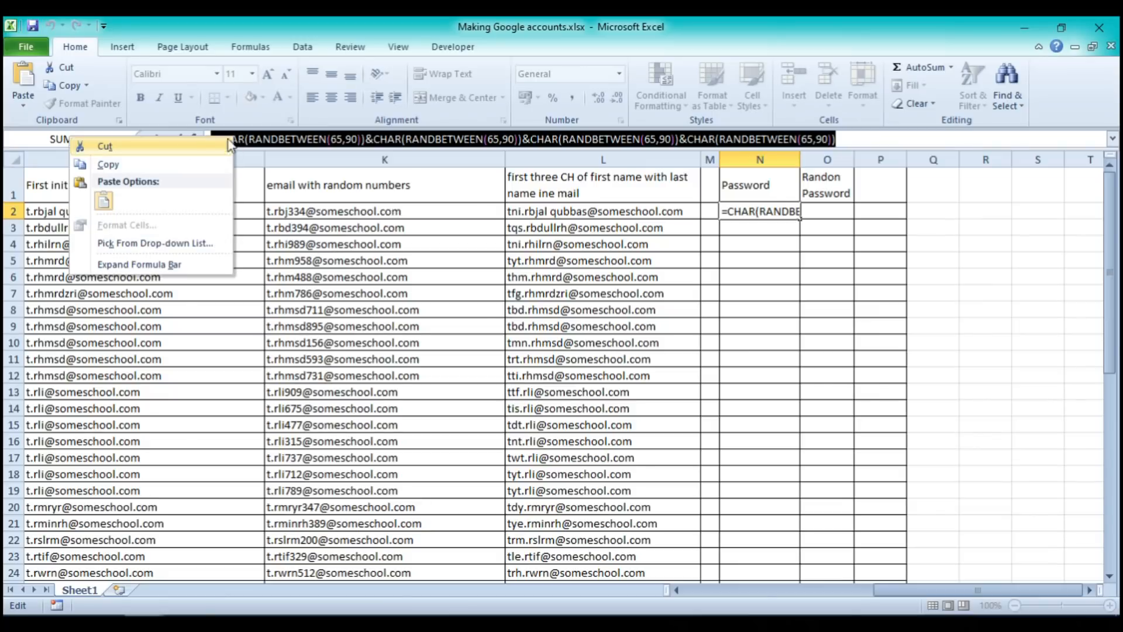
{"action": "left_click", "coordinate": [136, 166]}
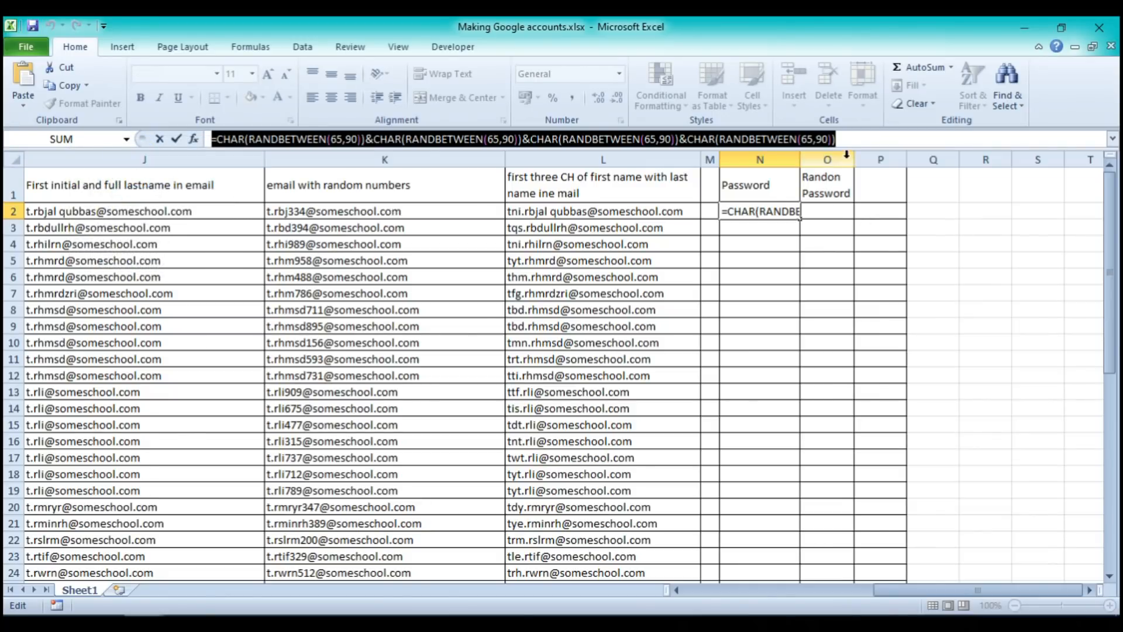
{"action": "left_click", "coordinate": [844, 138]}
{"action": "key", "text": "Return"}
{"action": "left_click", "coordinate": [835, 210]}
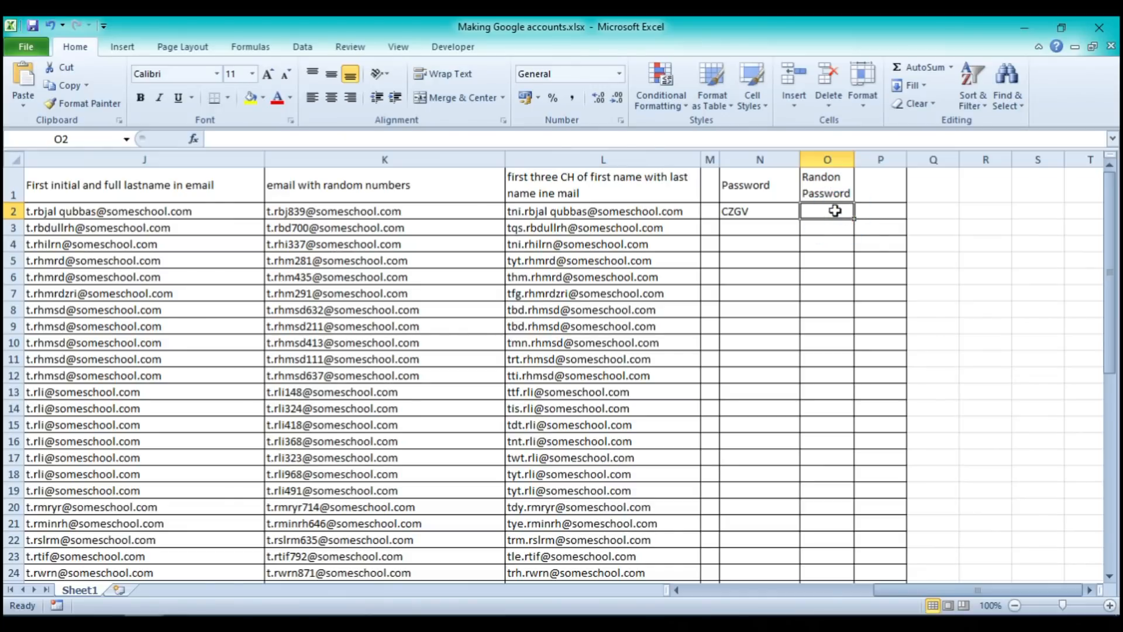
{"action": "key", "text": "ctrl+v"}
{"action": "key", "text": "Return"}
Append &RANDBETWEEN(100,999) to the O2 formula to add a three-digit random number after the letters
{"action": "left_click", "coordinate": [834, 211]}
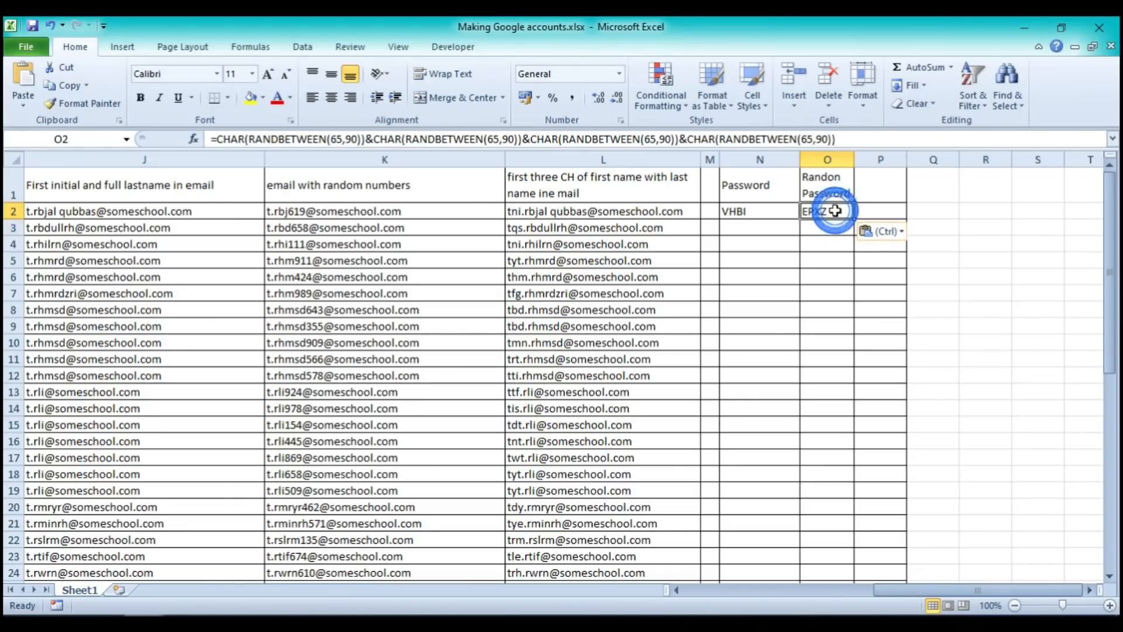
{"action": "left_click", "coordinate": [845, 141]}
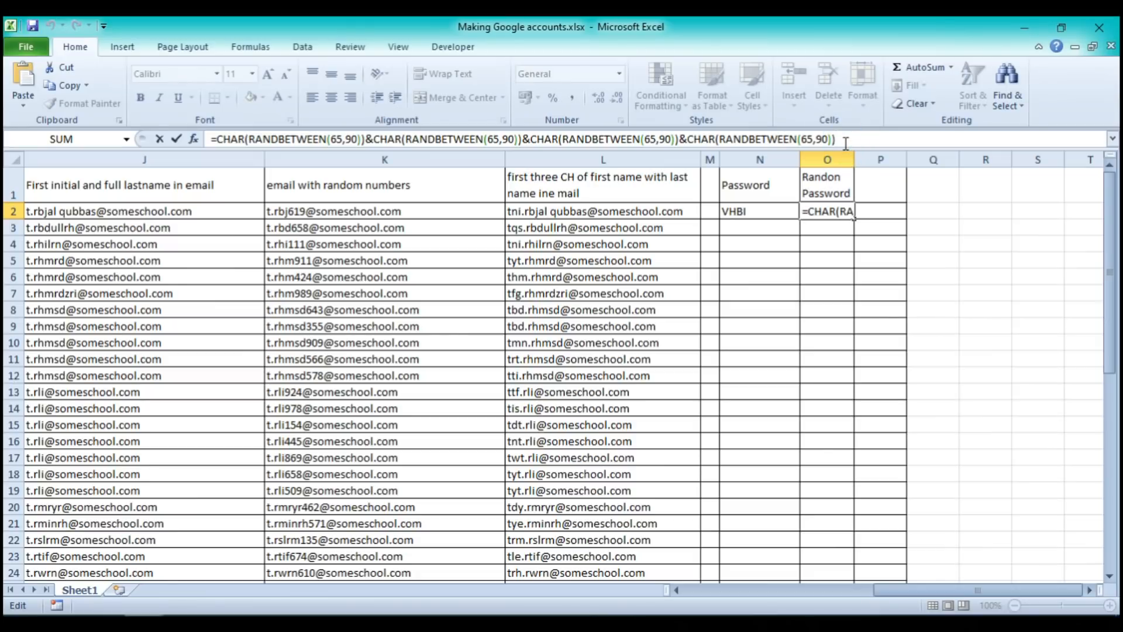
{"action": "type", "text": "&ran"}
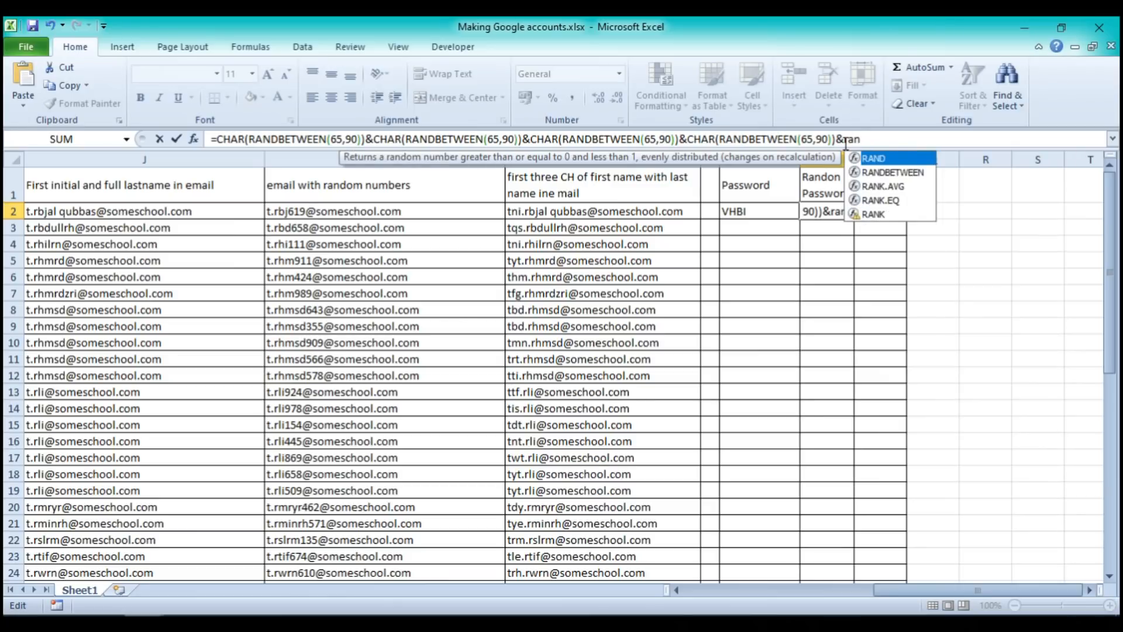
{"action": "double_click", "coordinate": [908, 171]}
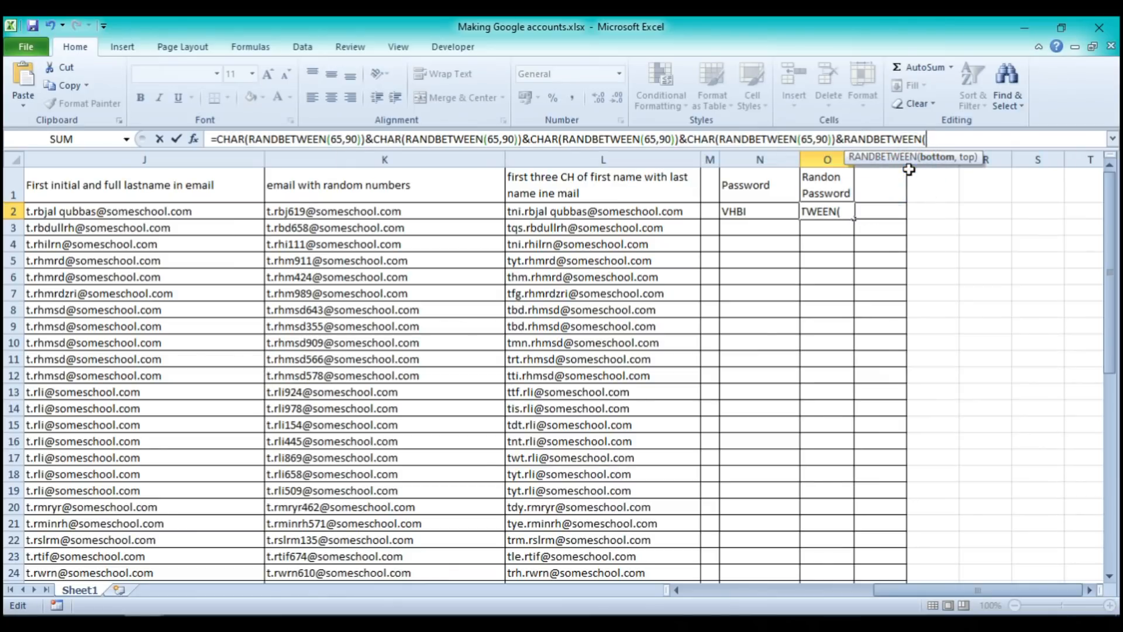
{"action": "type", "text": "100,999"}
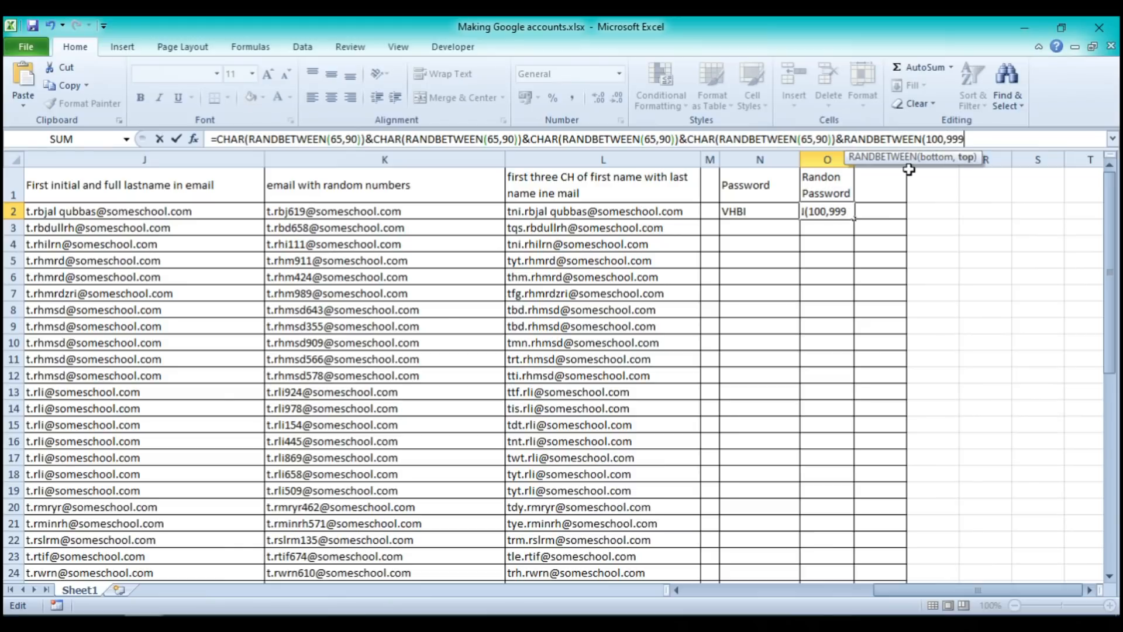
{"action": "type", "text": ")"}
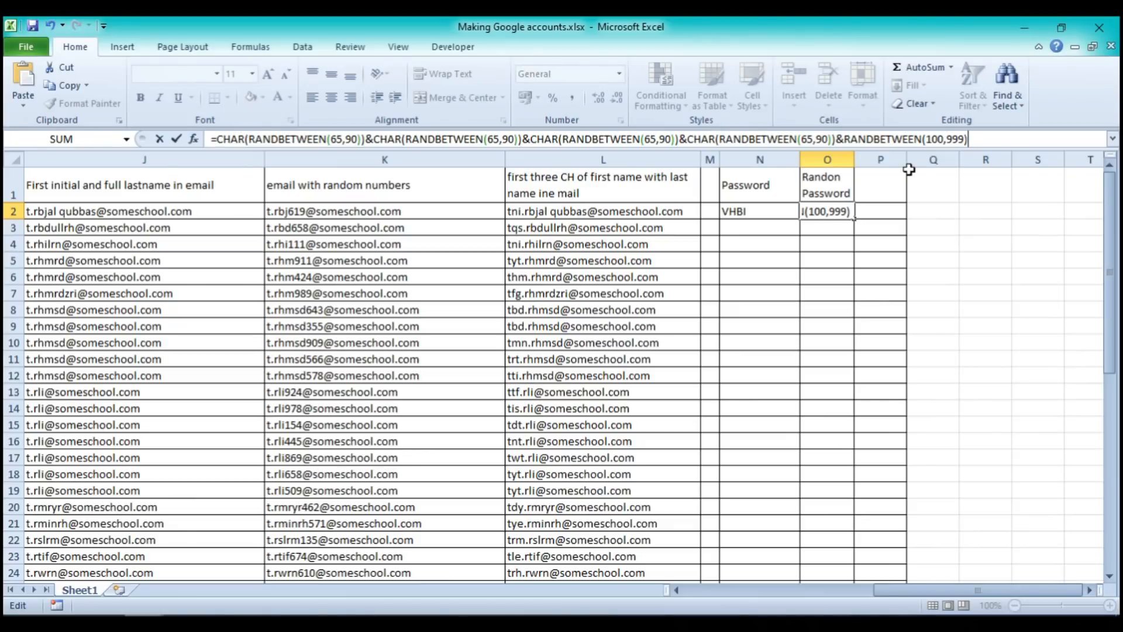
{"action": "key", "text": "Return"}
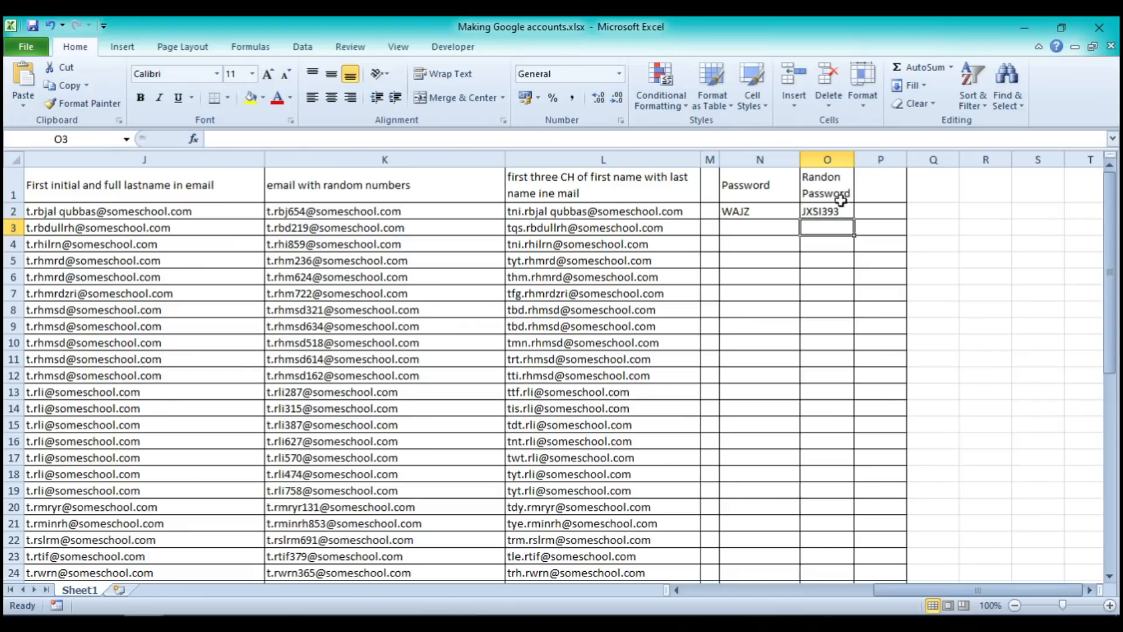
Fill the four-letter password formula from N2 down the Password column to row 22
{"action": "left_click", "coordinate": [825, 212]}
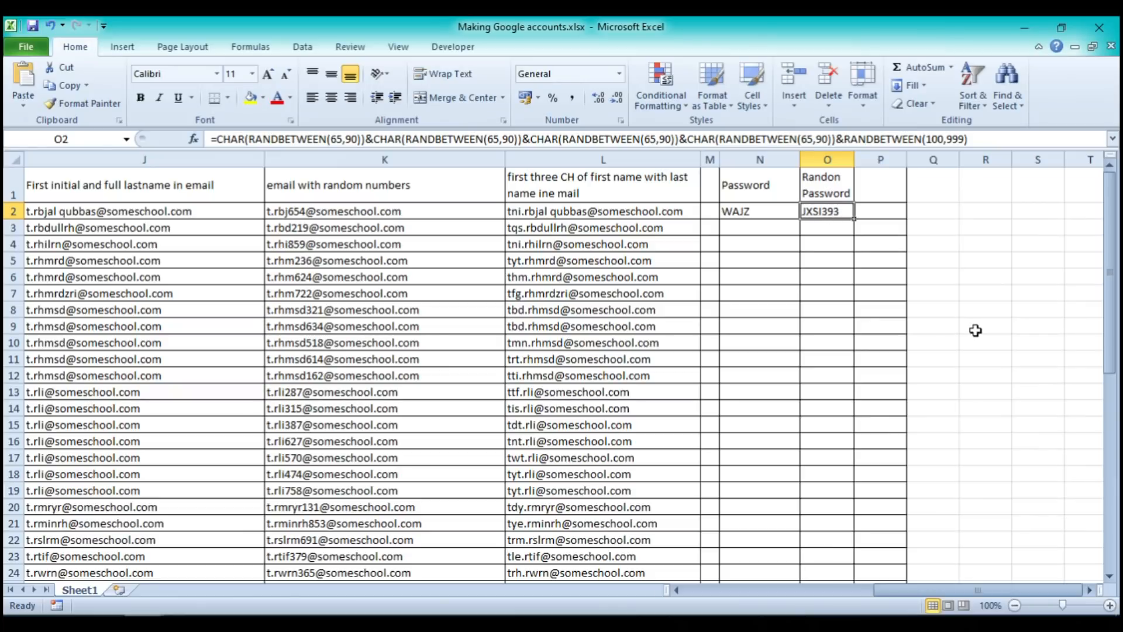
{"action": "left_click", "coordinate": [787, 215]}
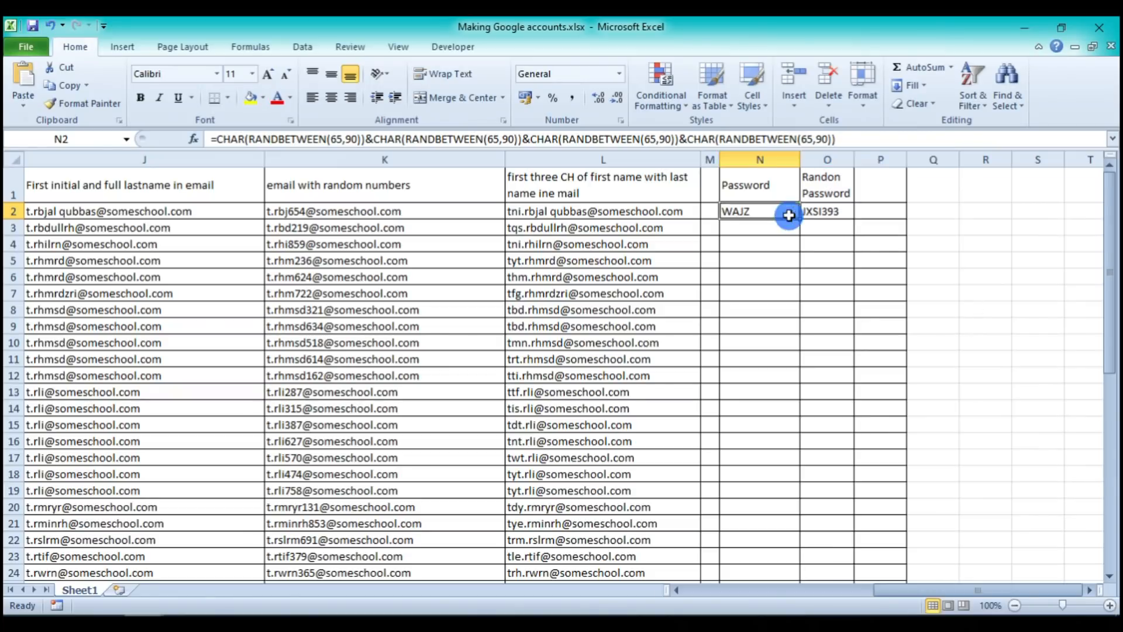
{"action": "key", "text": "Return"}
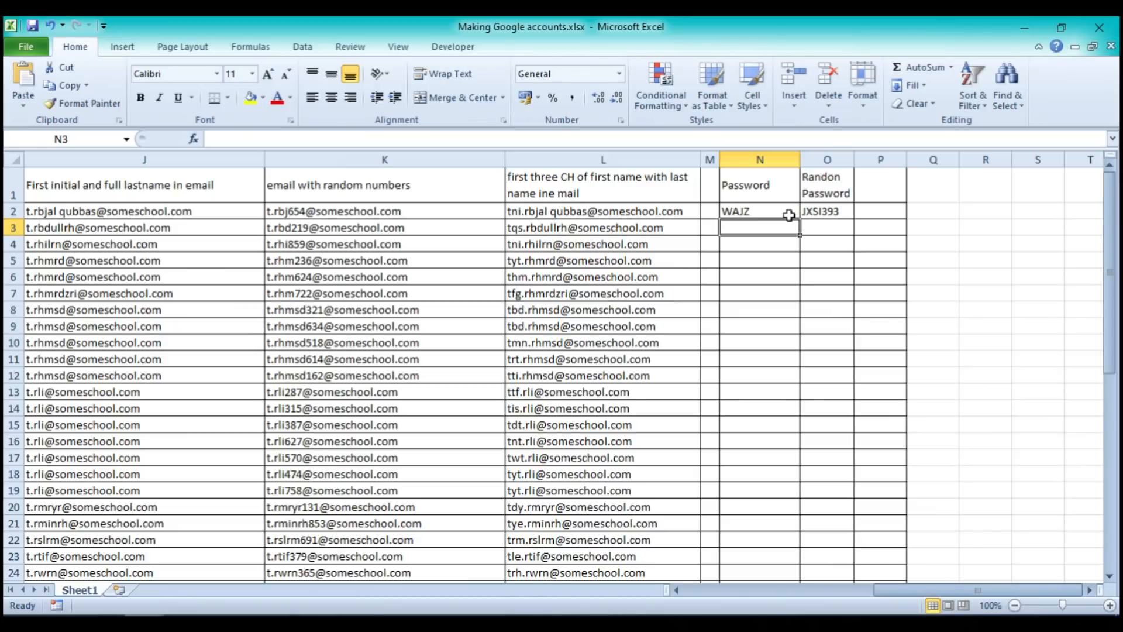
{"action": "left_click", "coordinate": [788, 215]}
{"action": "left_click_drag", "start_coordinate": [800, 218], "coordinate": [797, 551]}
Fill the letters-and-number password formula from O2 down the Randon Password column to row 49
{"action": "left_click", "coordinate": [846, 211]}
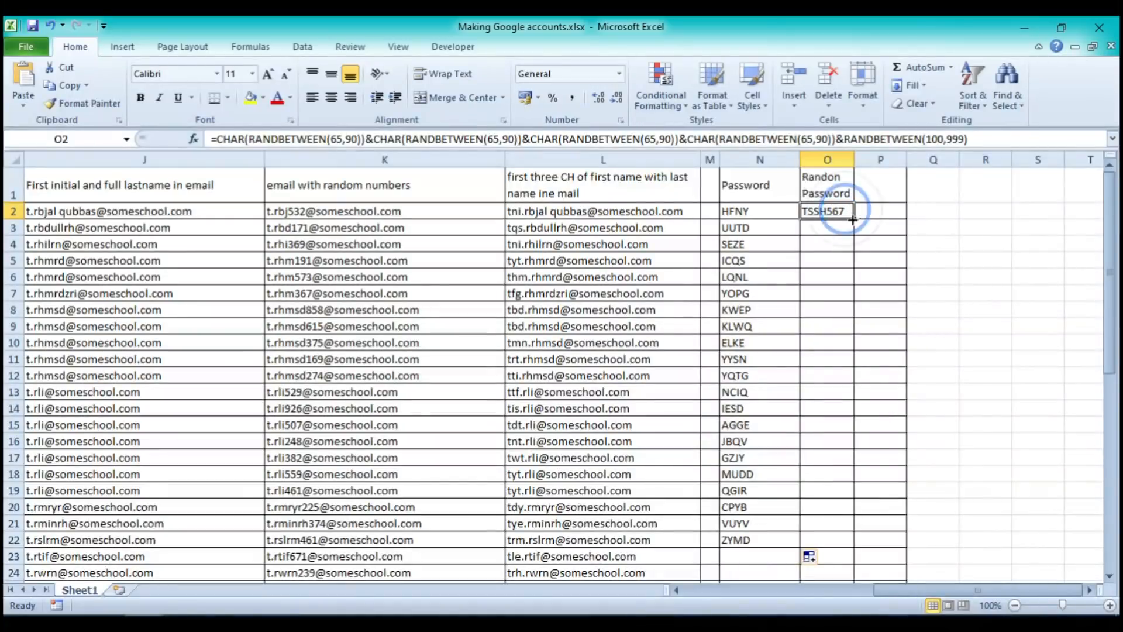
{"action": "left_click_drag", "start_coordinate": [852, 219], "coordinate": [855, 549]}
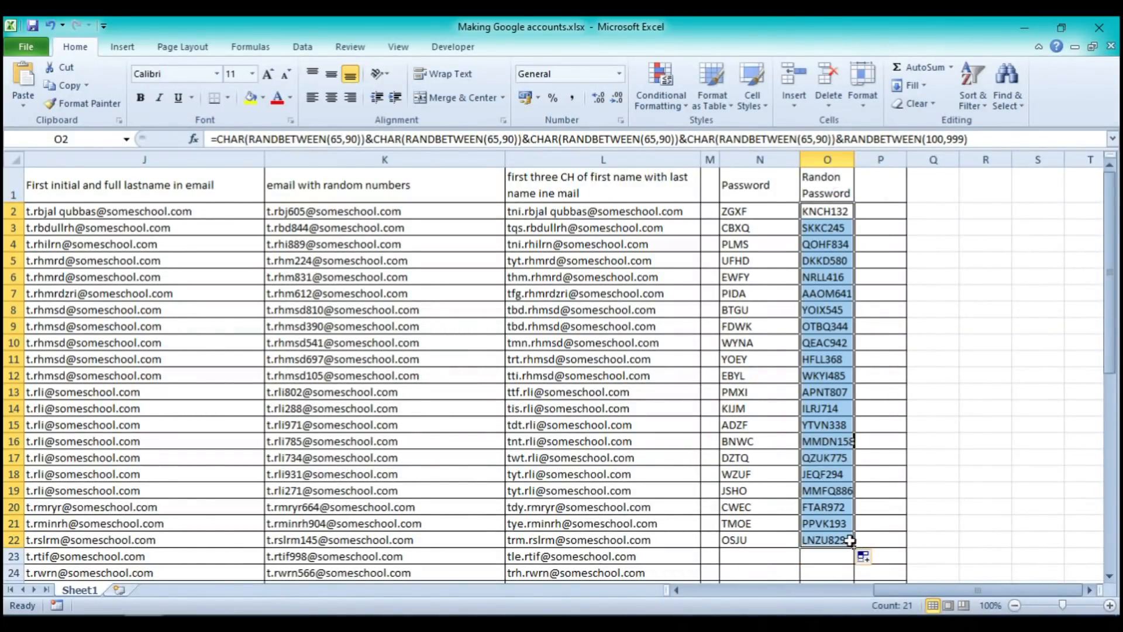
{"action": "scroll", "coordinate": [867, 381], "scroll_direction": "down", "scroll_amount": 6}
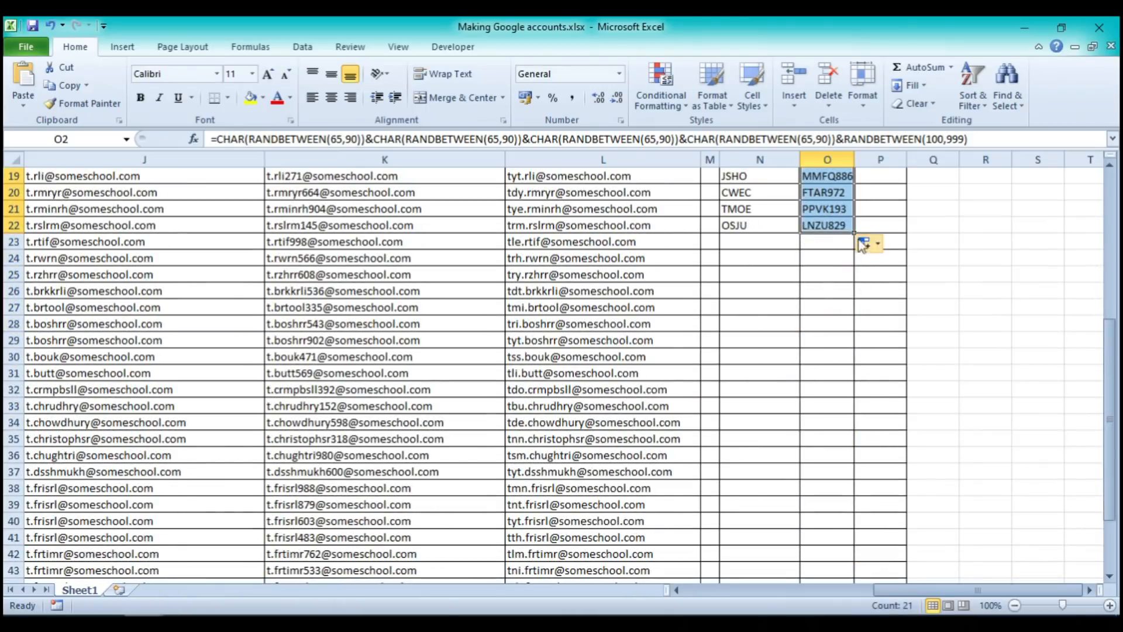
{"action": "left_click_drag", "start_coordinate": [855, 232], "coordinate": [854, 552]}
{"action": "scroll", "coordinate": [750, 474], "scroll_direction": "up", "scroll_amount": 8}
{"action": "scroll", "coordinate": [750, 473], "scroll_direction": "down", "scroll_amount": 3}
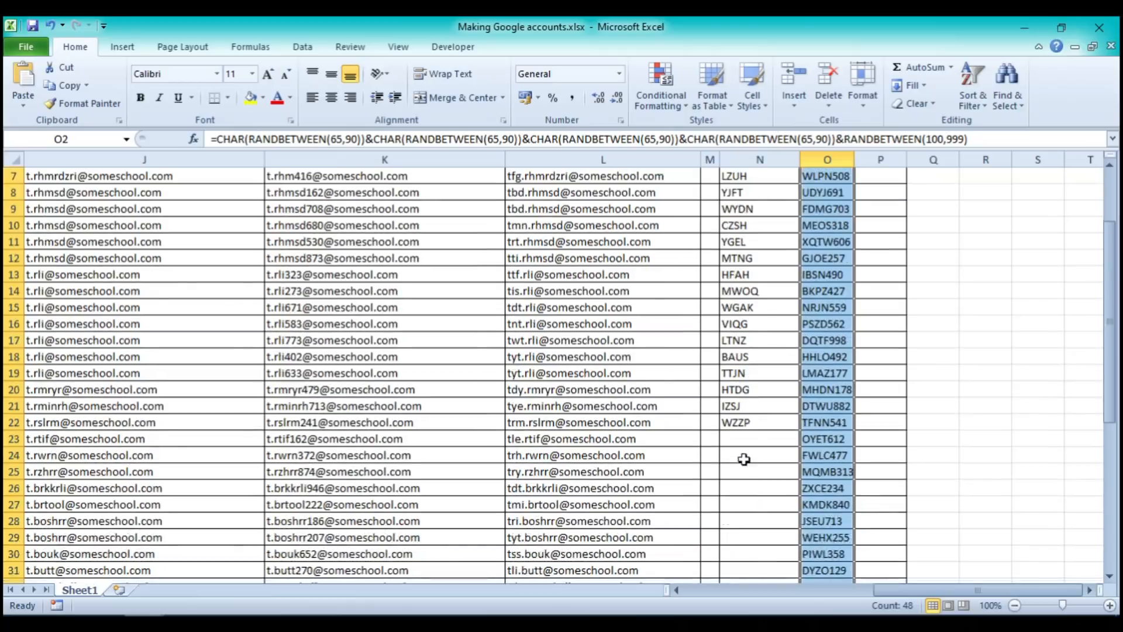
Extend the four-letter password formula in the Password column from N22 down to row 49
{"action": "scroll", "coordinate": [746, 462], "scroll_direction": "up", "scroll_amount": 3}
{"action": "left_click", "coordinate": [738, 211]}
{"action": "scroll", "coordinate": [744, 266], "scroll_direction": "down", "scroll_amount": 4}
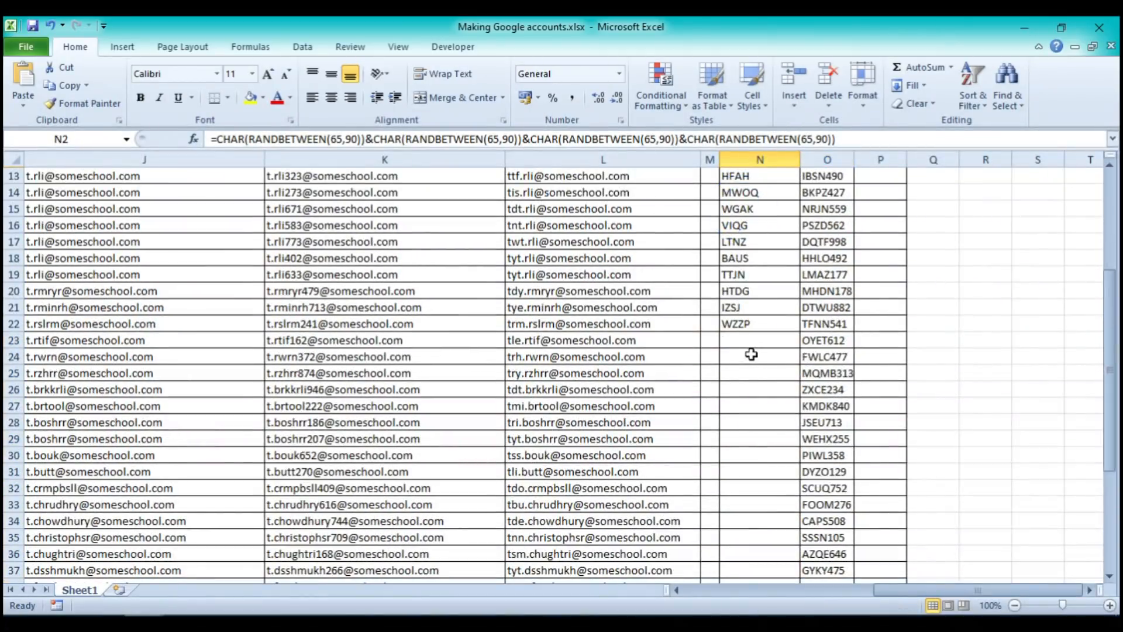
{"action": "left_click", "coordinate": [759, 322]}
{"action": "left_click_drag", "start_coordinate": [805, 332], "coordinate": [799, 512]}
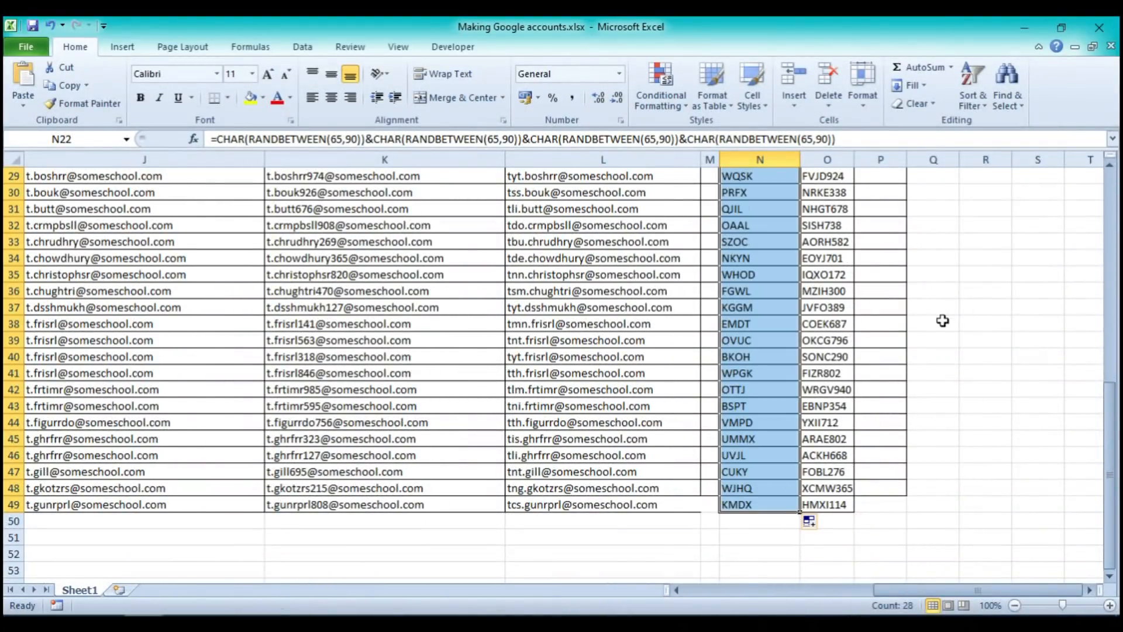
{"action": "scroll", "coordinate": [943, 318], "scroll_direction": "up", "scroll_amount": 9}
{"action": "left_click", "coordinate": [924, 273]}
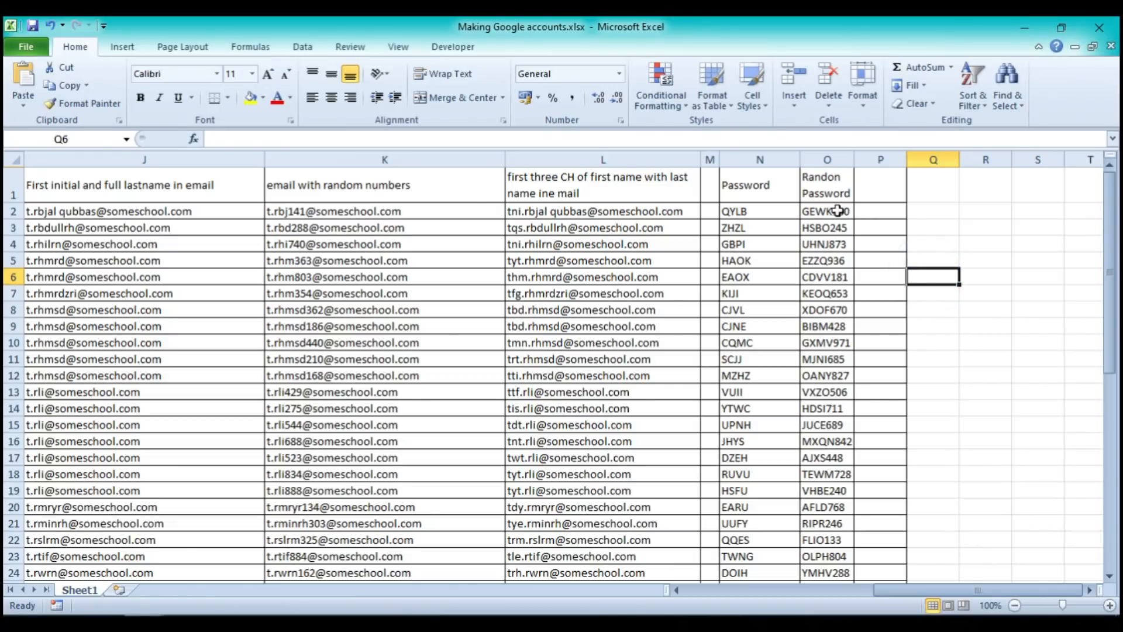
Note the character code range 65,90 in Q2 and label it uppercase in R2
{"action": "left_click", "coordinate": [945, 211]}
{"action": "key", "text": "ctrl+z"}
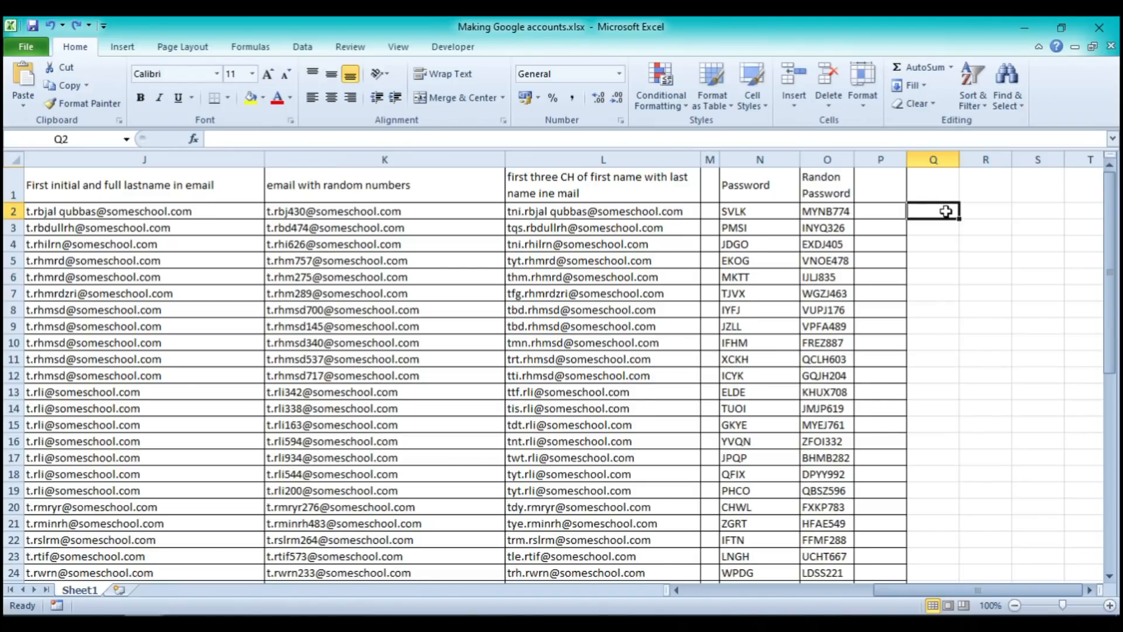
{"action": "type", "text": "65,"}
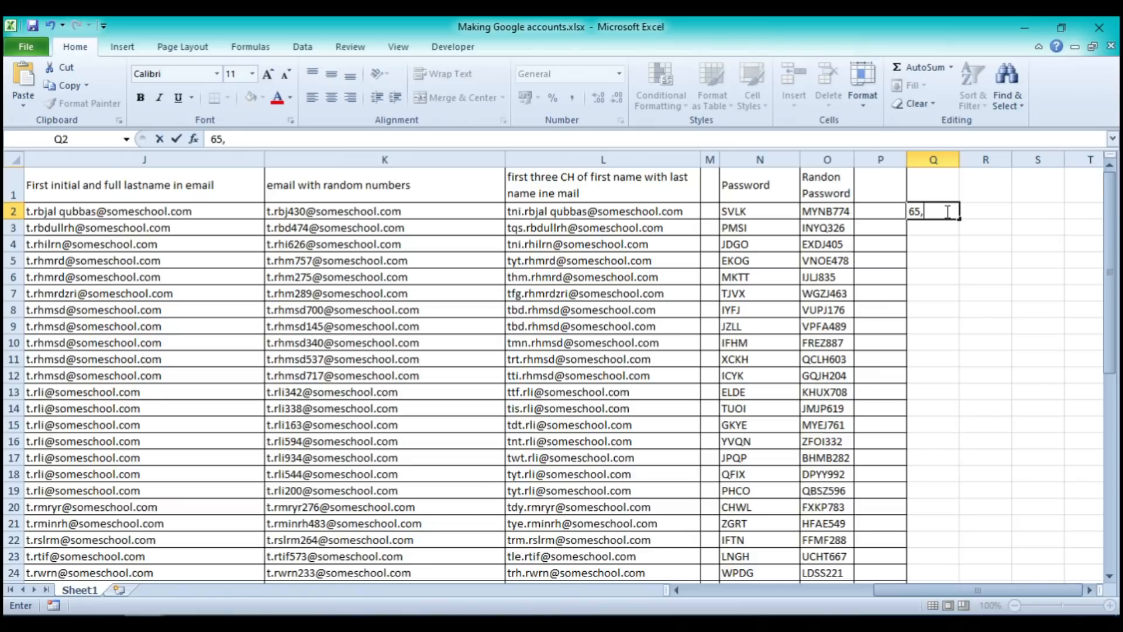
{"action": "type", "text": "90"}
{"action": "key", "text": "ctrl+Return"}
{"action": "left_click", "coordinate": [987, 211]}
{"action": "type", "text": "uppe"}
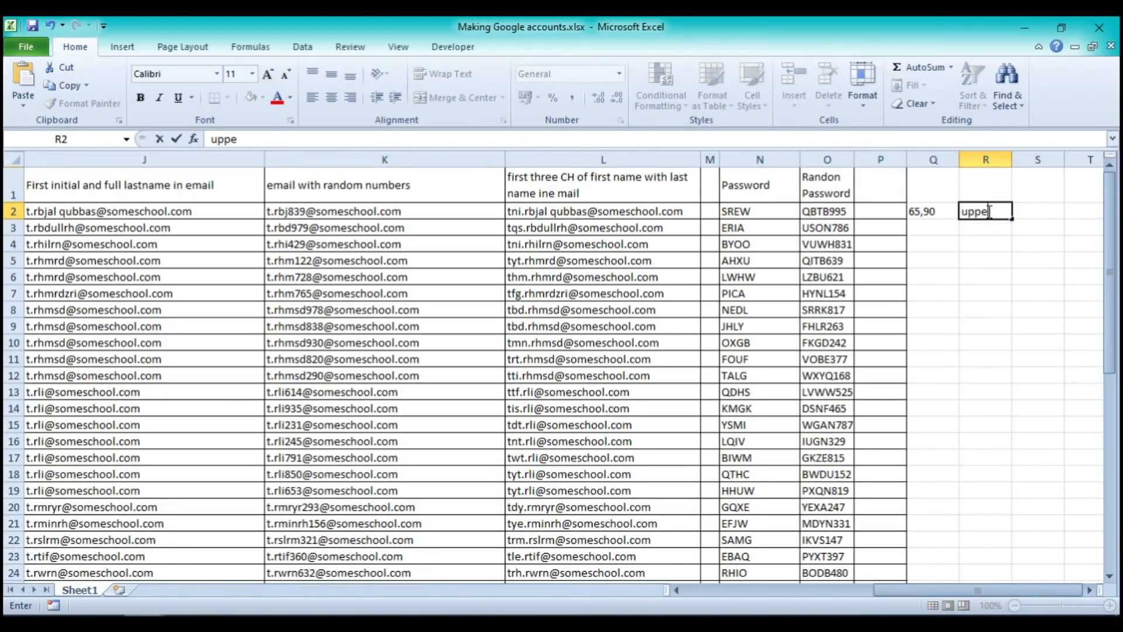
{"action": "type", "text": "rcase"}
Note the character code range 97,122 in Q3 and label it lowercase in R3
{"action": "left_click", "coordinate": [934, 227]}
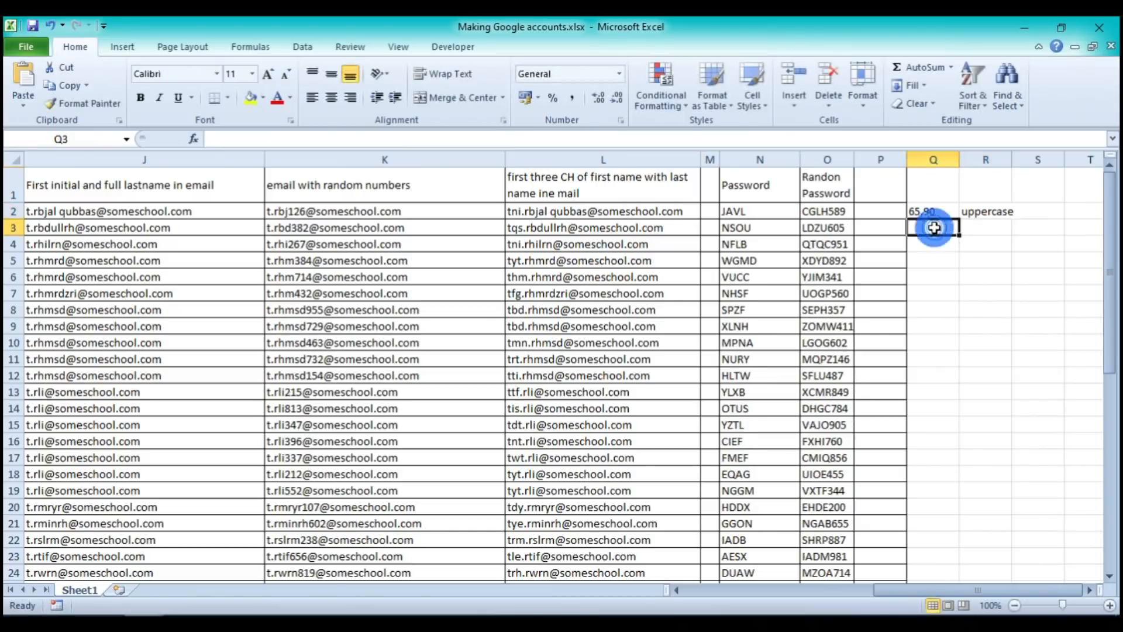
{"action": "type", "text": "97,122"}
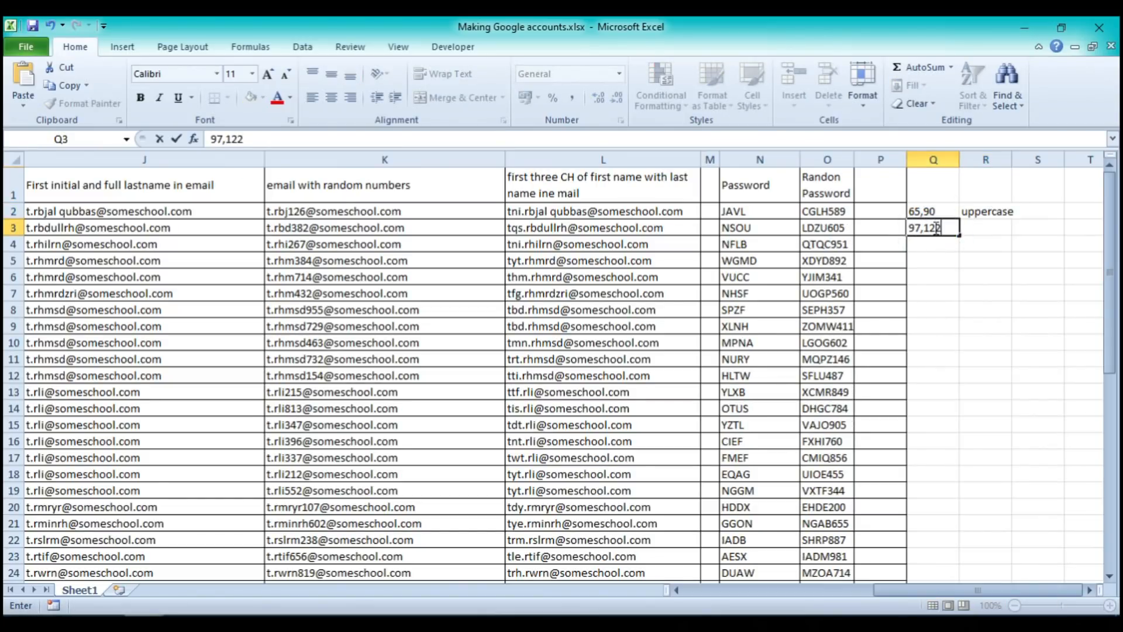
{"action": "left_click", "coordinate": [972, 228]}
{"action": "type", "text": "lo"}
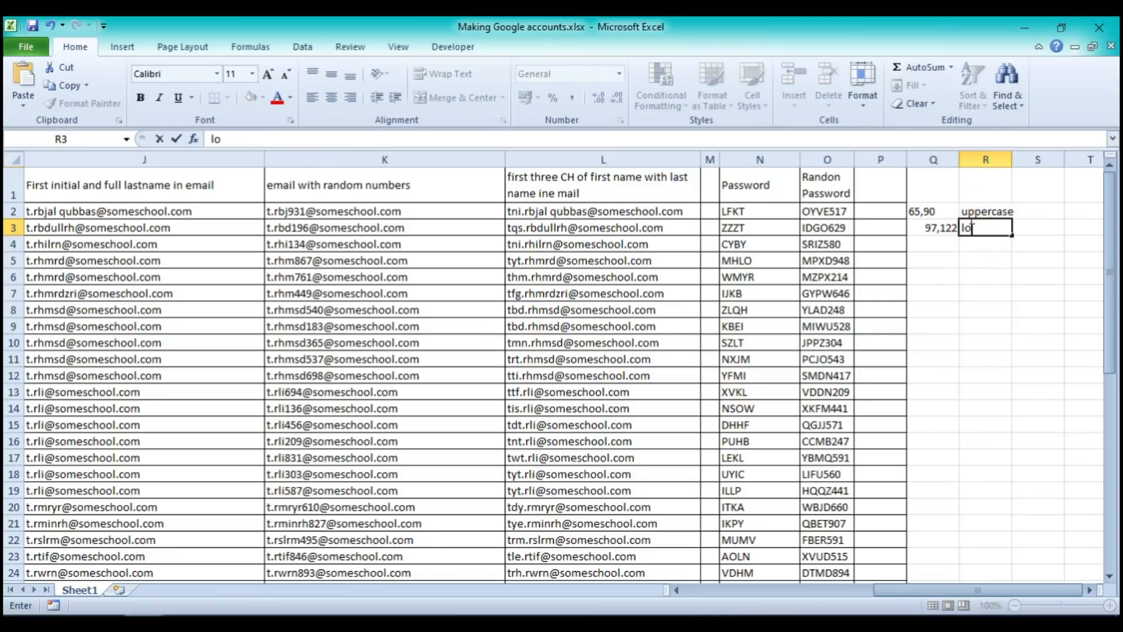
{"action": "type", "text": "wercase"}
Note the character code range 33,47 in Q4 and label it special character in R4
{"action": "left_click", "coordinate": [942, 245]}
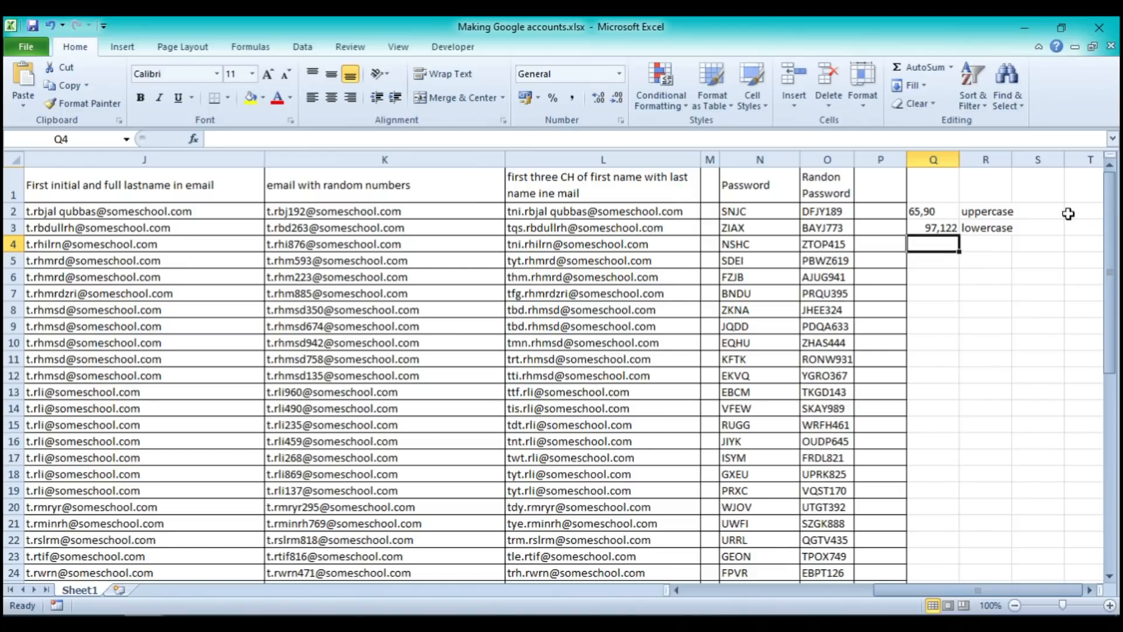
{"action": "type", "text": "33,47"}
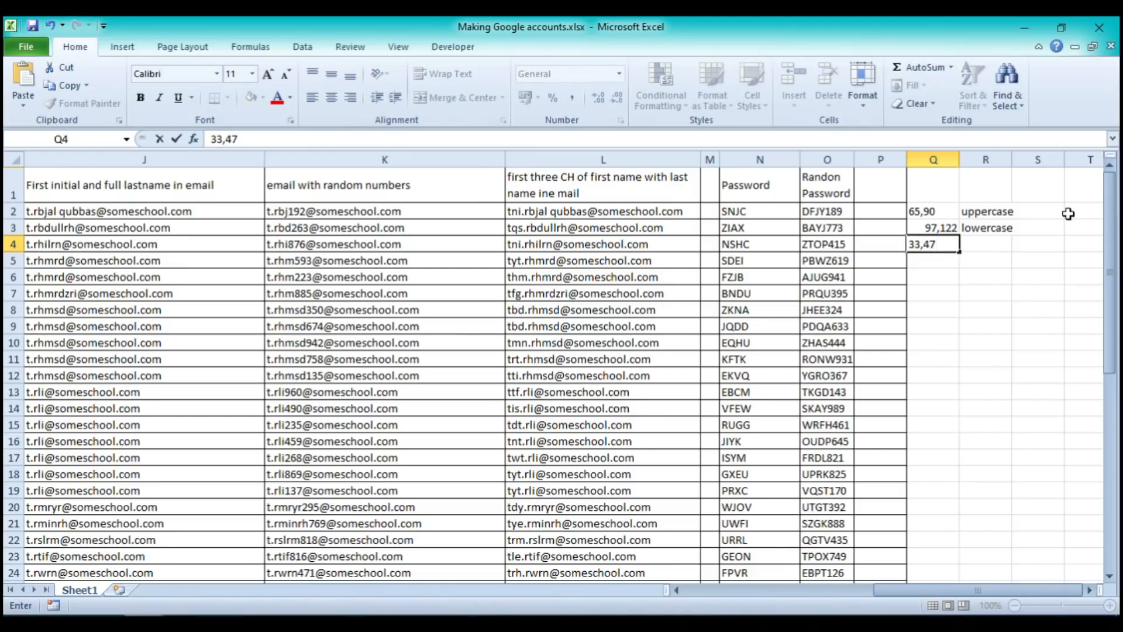
{"action": "left_click", "coordinate": [1001, 243]}
{"action": "type", "text": "speci"}
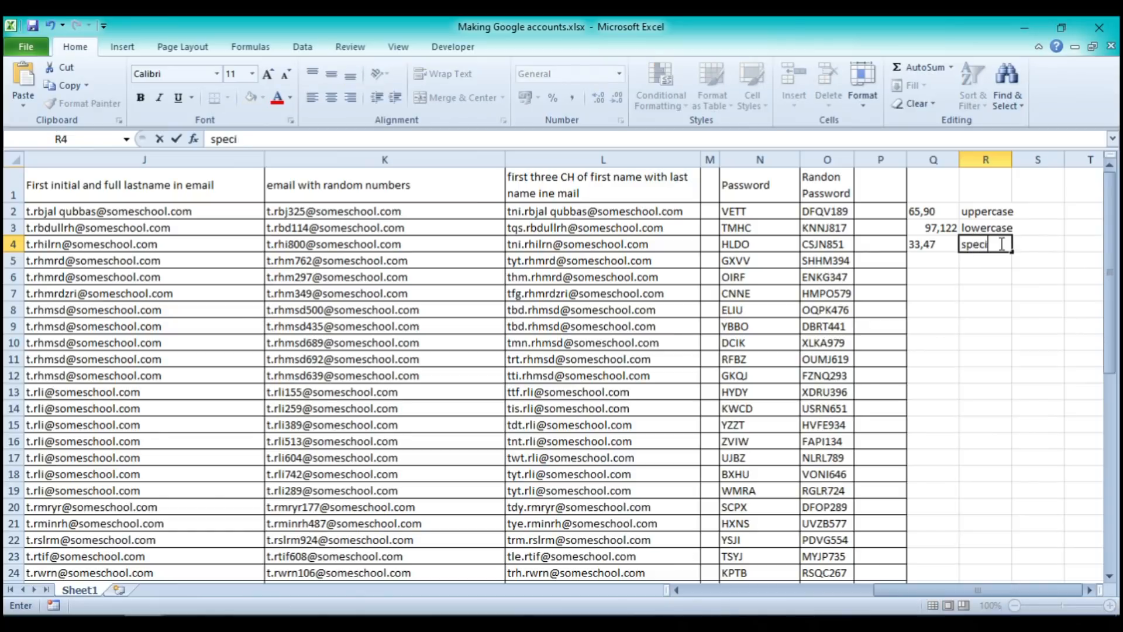
{"action": "type", "text": "almc"}
{"action": "key", "text": "BackSpace"}
{"action": "key", "text": "BackSpace"}
{"action": "type", "text": "character"}
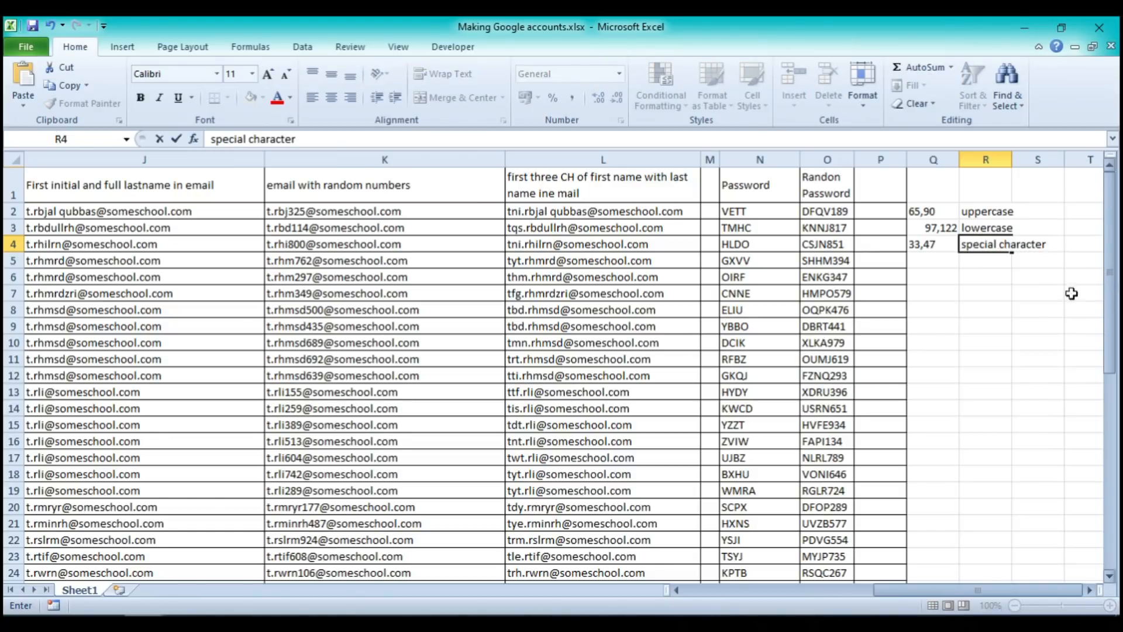
{"action": "left_click", "coordinate": [945, 258]}
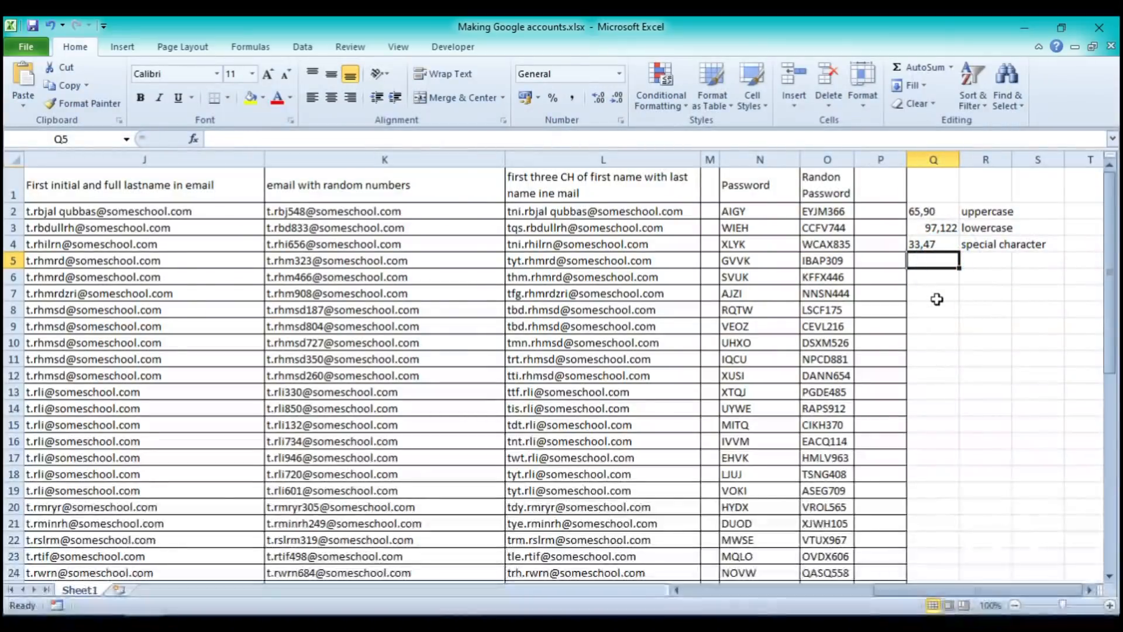
Copy the full letters-and-number formula text from O2 into P2
{"action": "left_click", "coordinate": [878, 211]}
{"action": "left_click", "coordinate": [826, 212]}
{"action": "left_click_drag", "start_coordinate": [969, 141], "coordinate": [161, 143]}
{"action": "right_click", "coordinate": [245, 144]}
{"action": "left_click", "coordinate": [155, 168]}
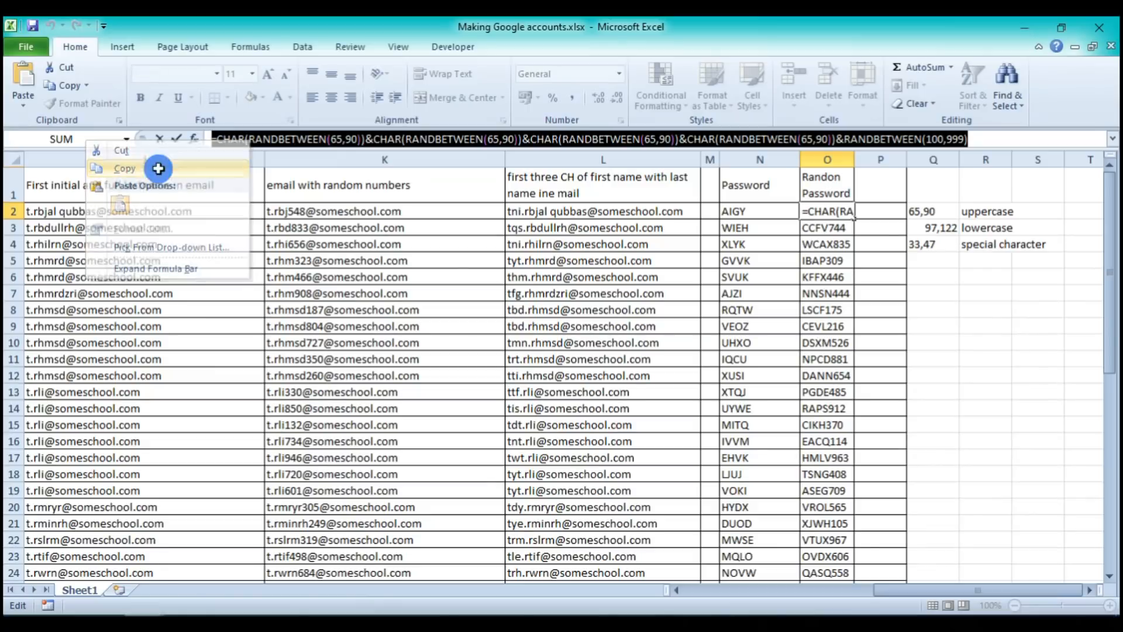
{"action": "left_click", "coordinate": [987, 137]}
{"action": "key", "text": "Return"}
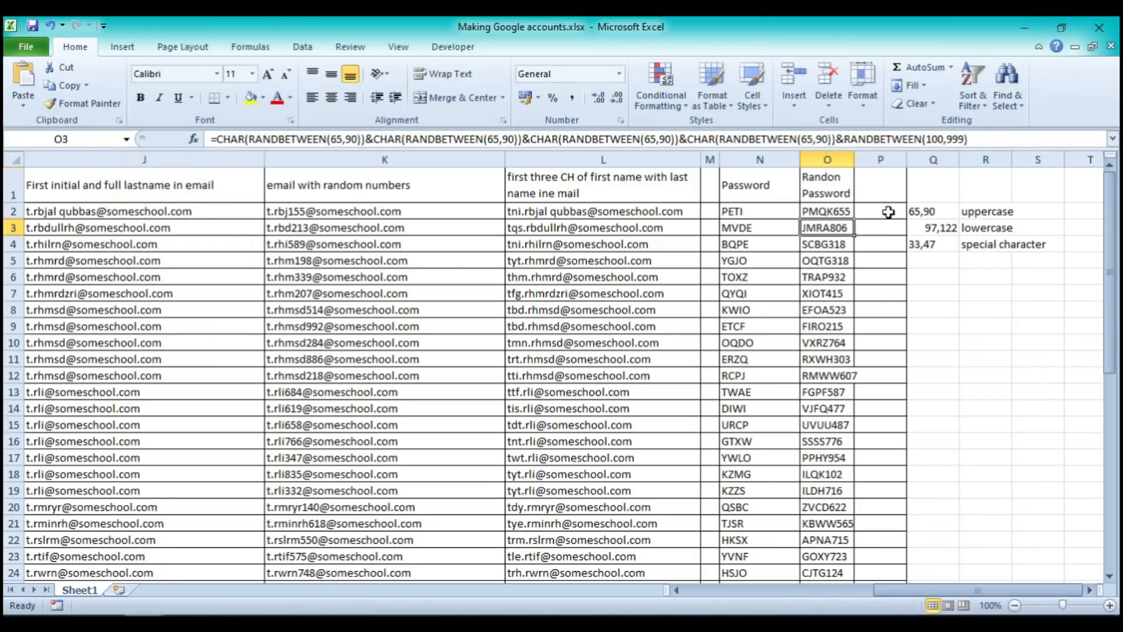
{"action": "left_click", "coordinate": [883, 211]}
{"action": "left_click", "coordinate": [510, 139]}
{"action": "key", "text": "ctrl+v"}
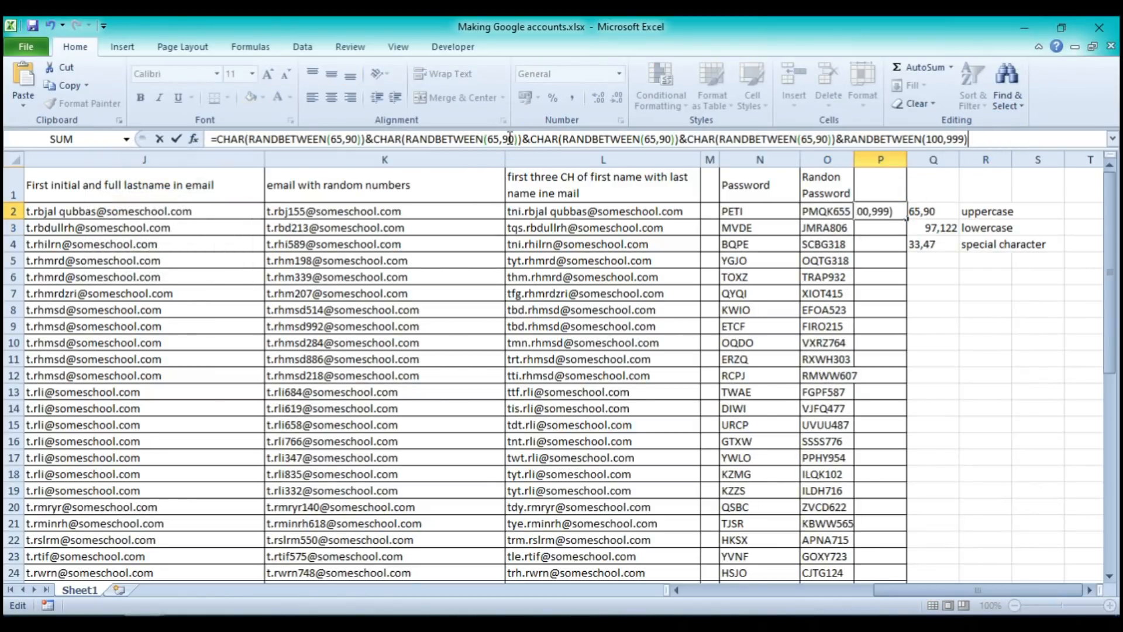
{"action": "key", "text": "Return"}
{"action": "left_click", "coordinate": [864, 212]}
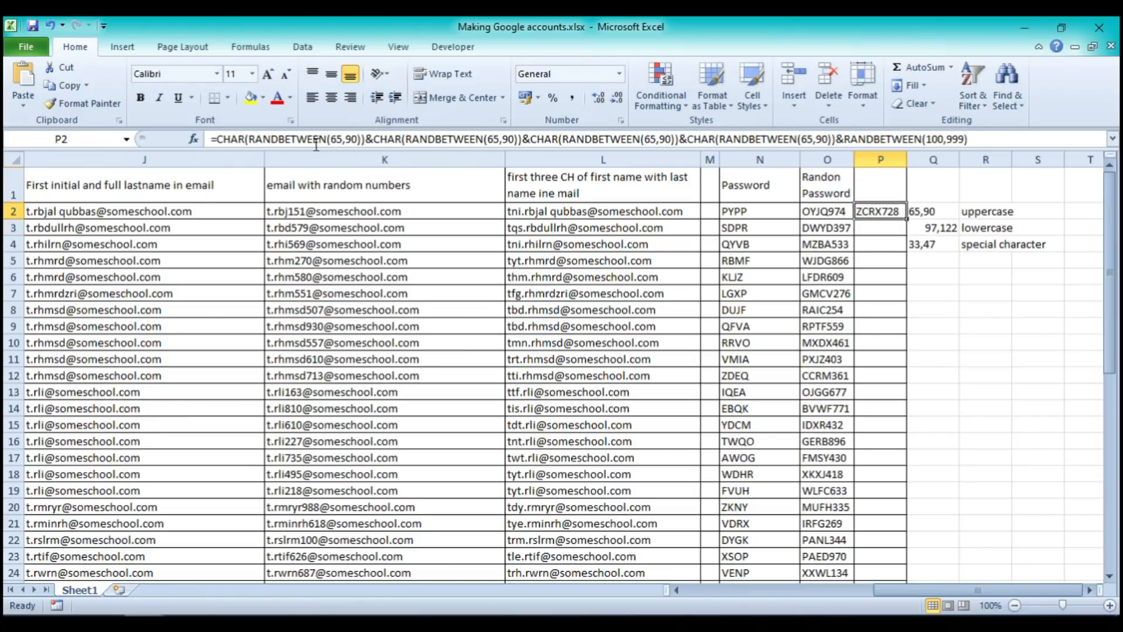
Change the second CHAR term in the P2 formula to RANDBETWEEN(97,122) for a lowercase letter
{"action": "left_click", "coordinate": [489, 140]}
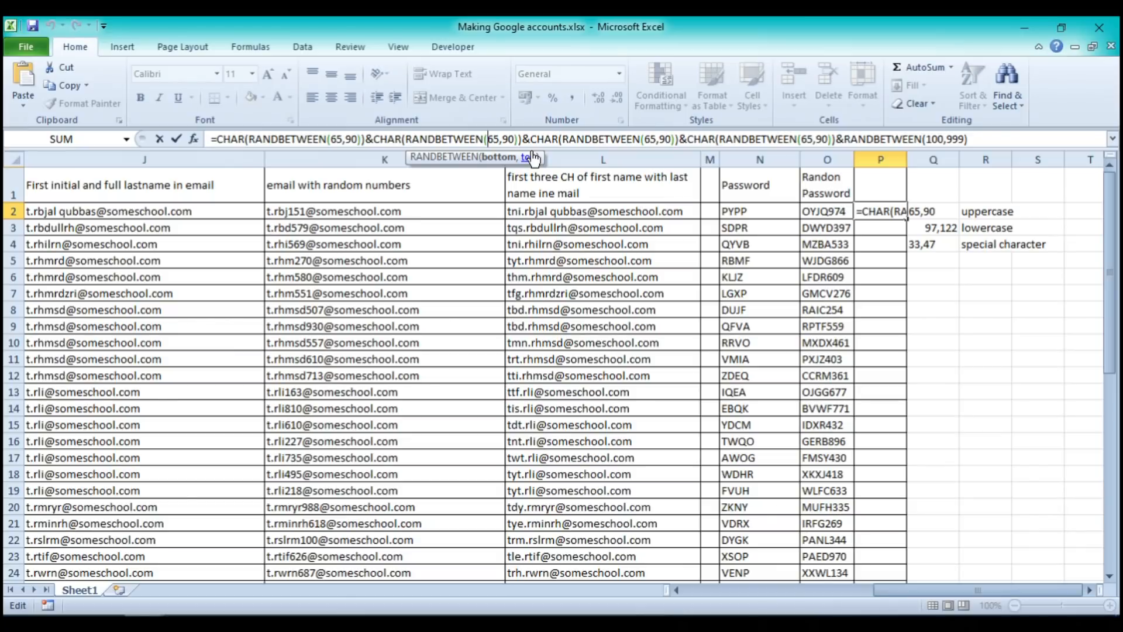
{"action": "key", "text": "Delete"}
{"action": "key", "text": "Delete"}
{"action": "type", "text": "97"}
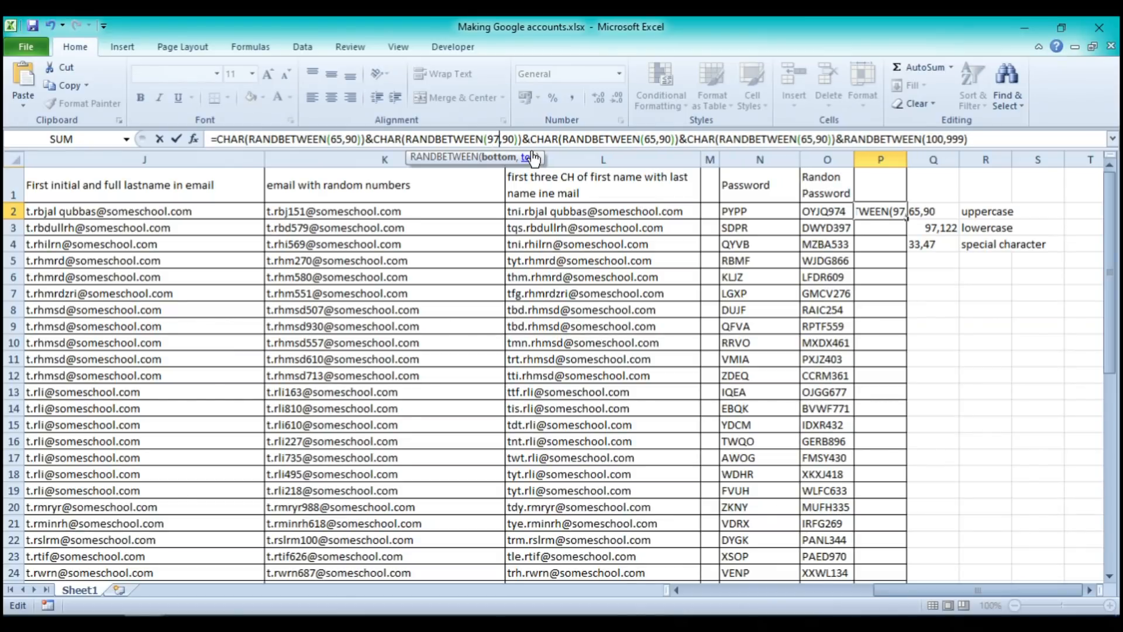
{"action": "key", "text": "Right"}
{"action": "key", "text": "Delete"}
{"action": "key", "text": "Delete"}
{"action": "type", "text": "122"}
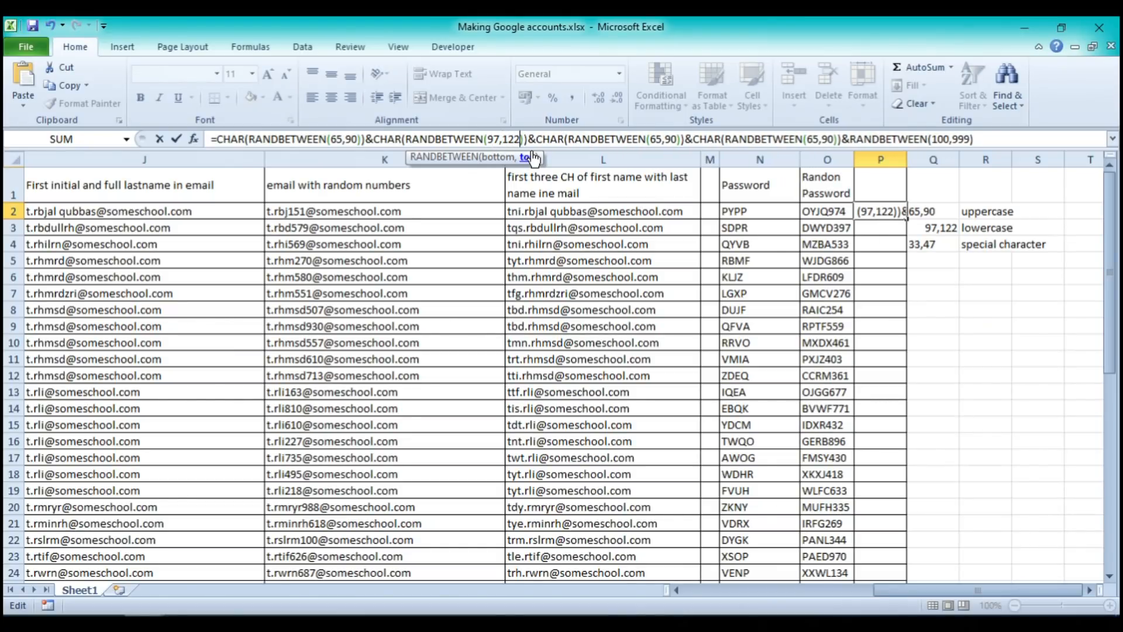
Change the third CHAR term in the P2 formula to RANDBETWEEN(97,122) and commit the formula
{"action": "double_click", "coordinate": [658, 139]}
{"action": "type", "text": "9"}
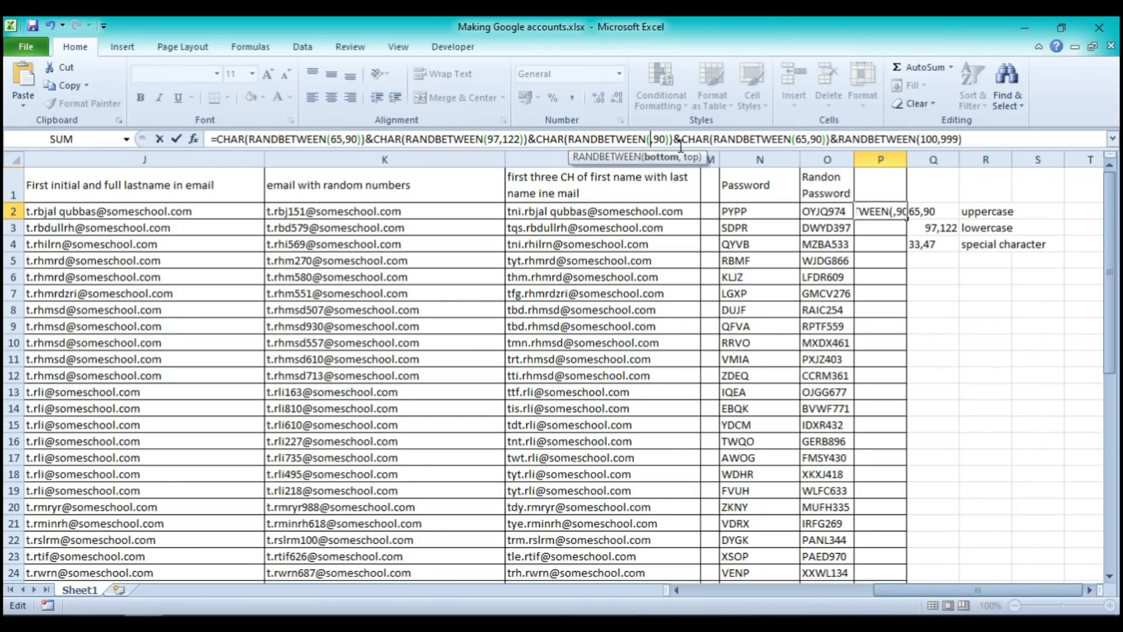
{"action": "type", "text": "7"}
{"action": "double_click", "coordinate": [669, 139]}
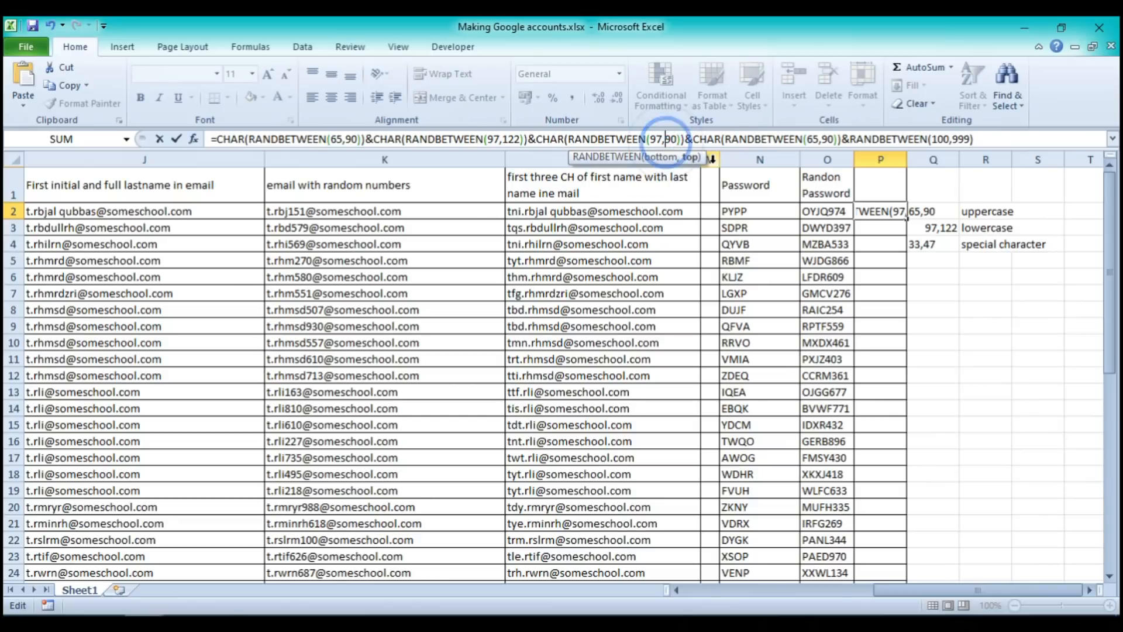
{"action": "type", "text": "122"}
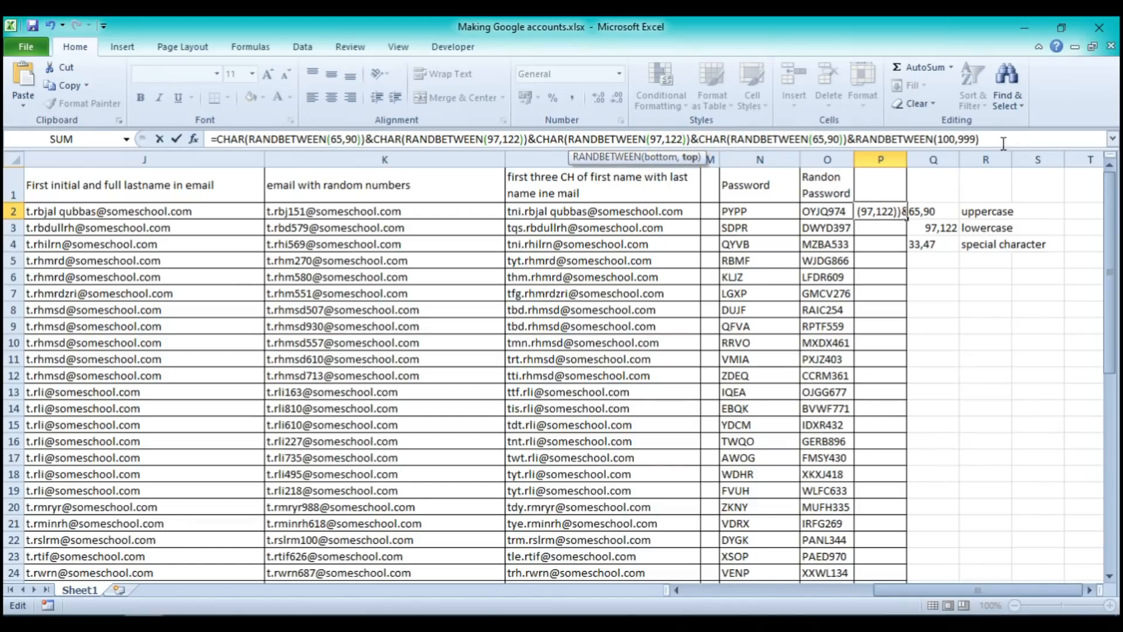
{"action": "key", "text": "Return"}
{"action": "left_click", "coordinate": [873, 214]}
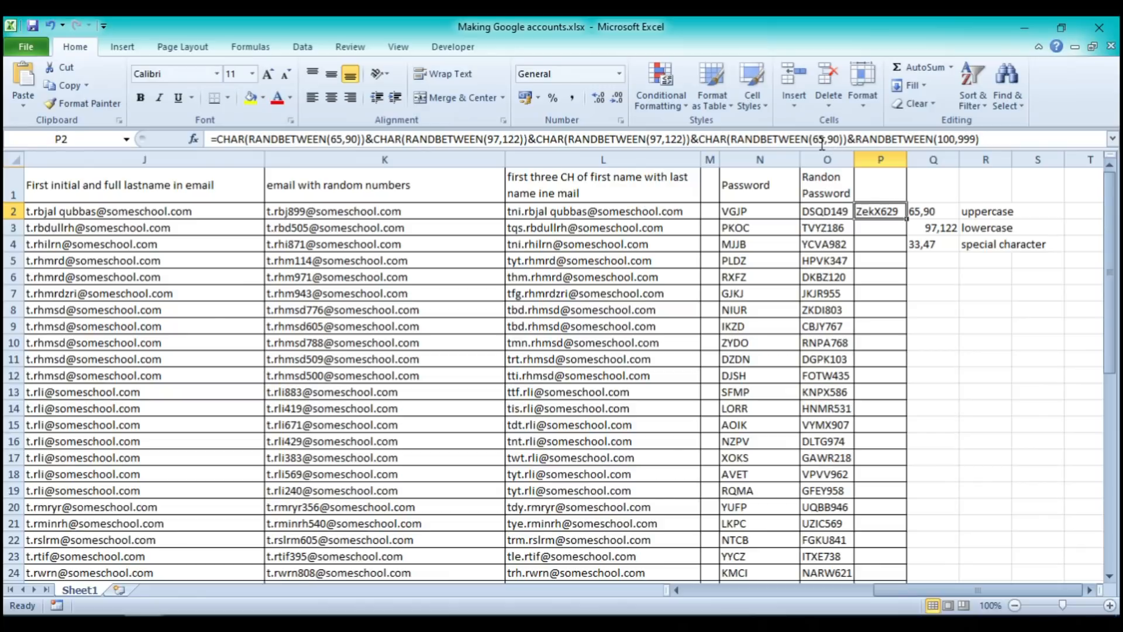
Change the fourth CHAR term in the P2 formula to RANDBETWEEN(33,47) for a special character
{"action": "left_click", "coordinate": [877, 211]}
{"action": "left_click", "coordinate": [815, 140]}
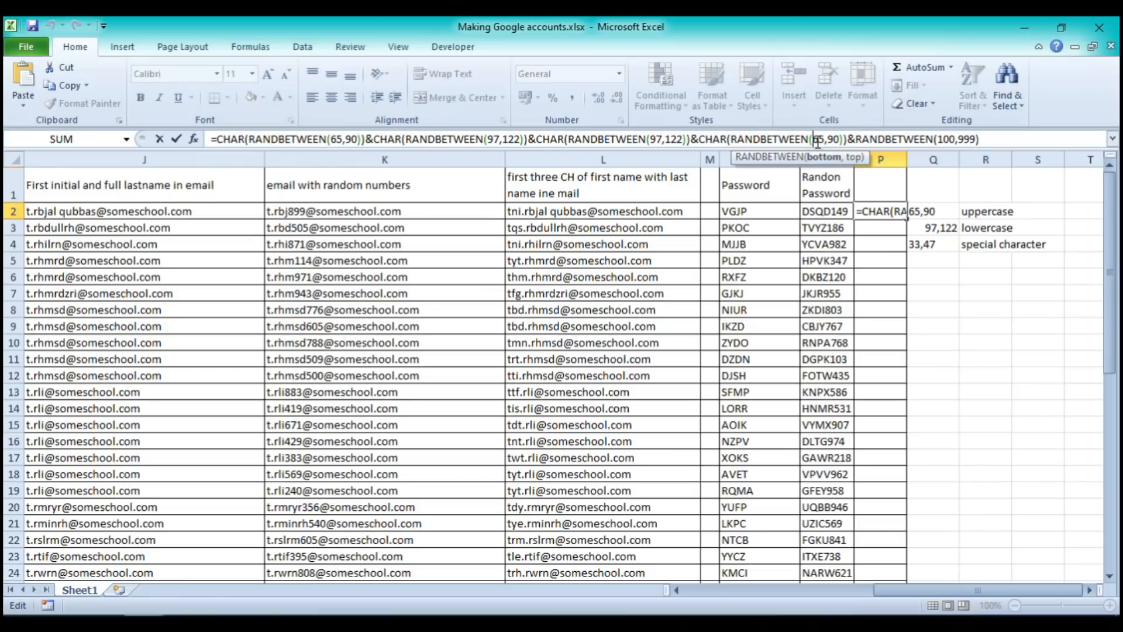
{"action": "key", "text": "Delete"}
{"action": "key", "text": "Delete"}
{"action": "type", "text": "33"}
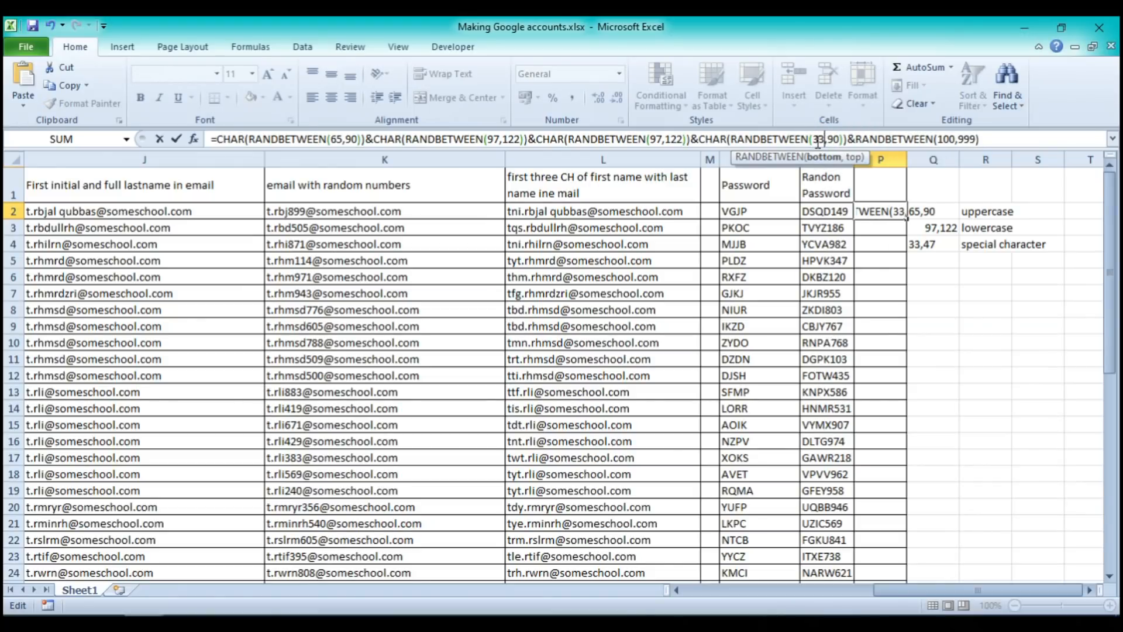
{"action": "key", "text": "Right"}
{"action": "key", "text": "Delete"}
{"action": "key", "text": "Delete"}
{"action": "type", "text": "47"}
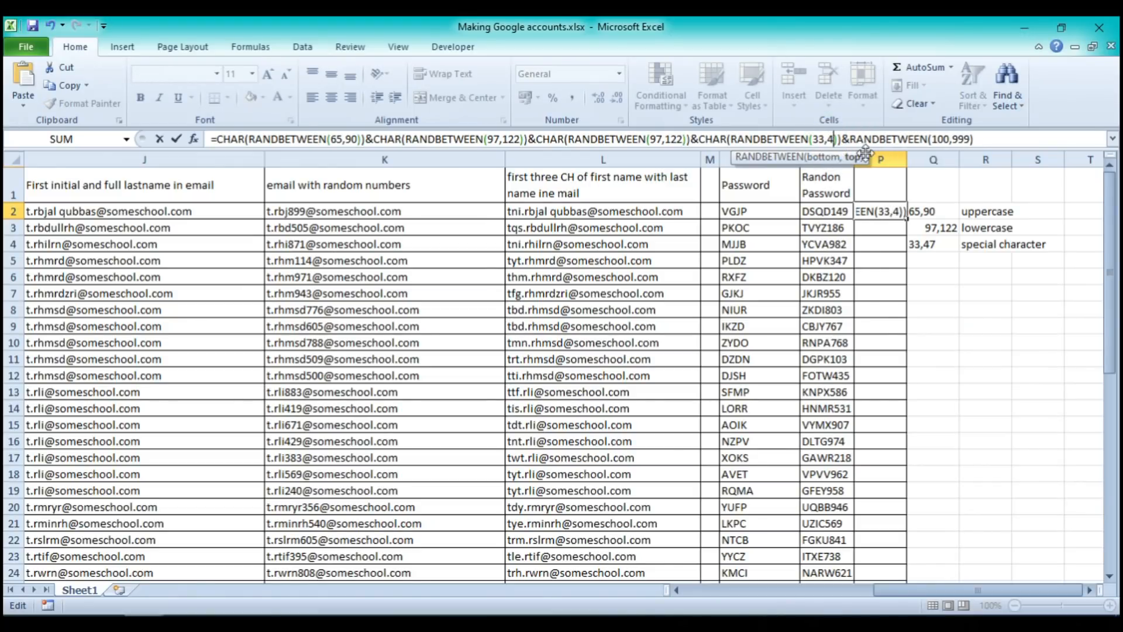
{"action": "key", "text": "Return"}
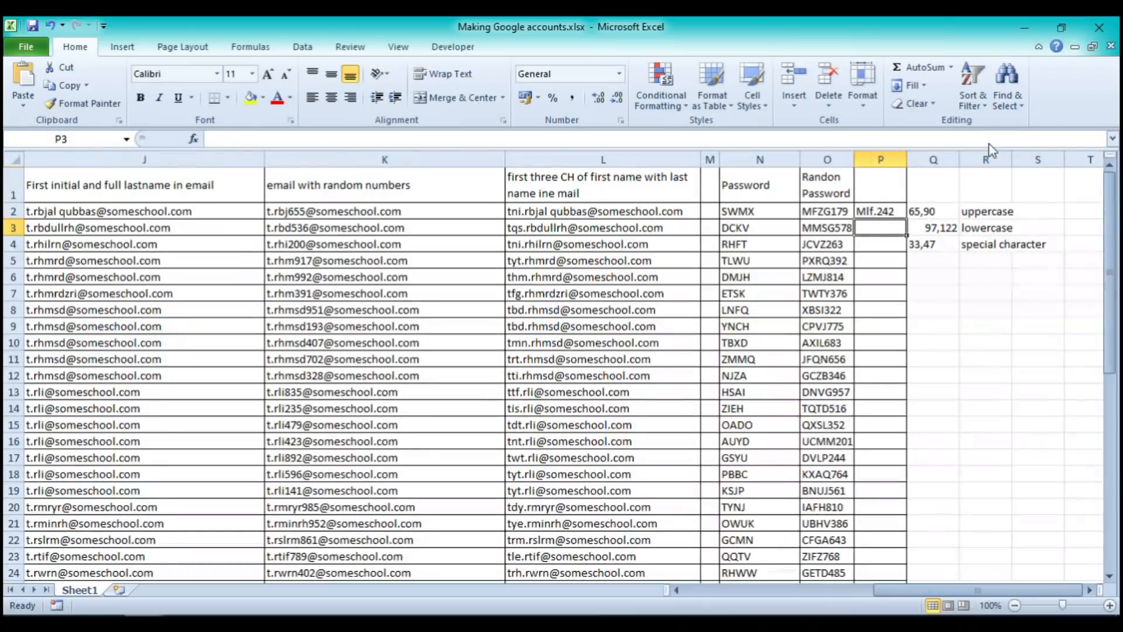
Fill the mixed-case, special-character and number password formula from P2 down column P to row 49
{"action": "left_click", "coordinate": [878, 214]}
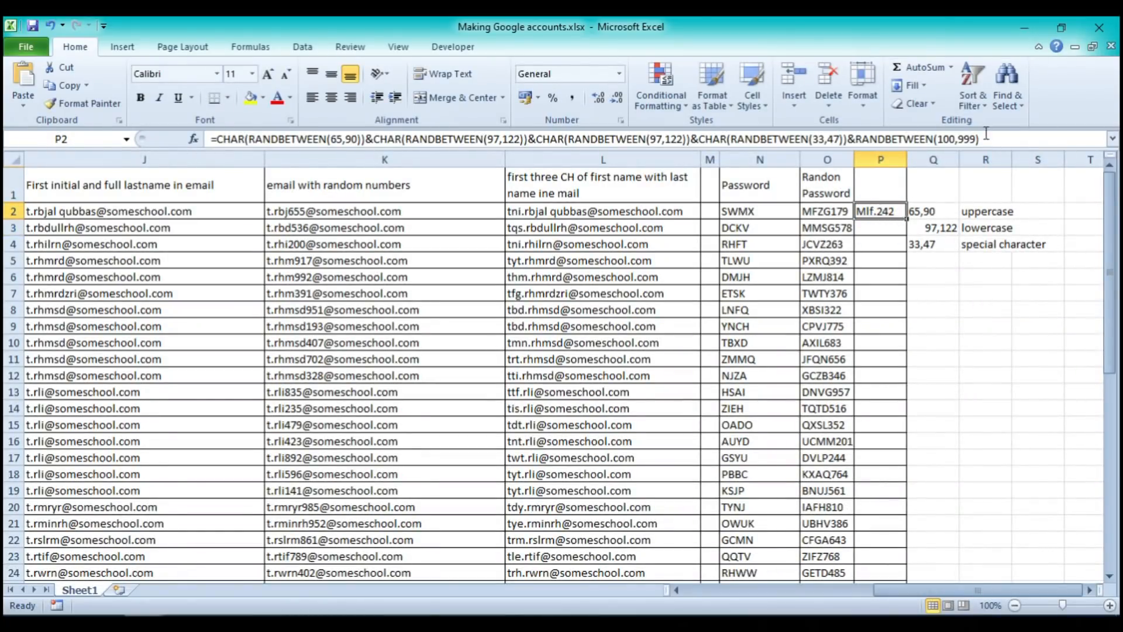
{"action": "left_click", "coordinate": [1009, 135]}
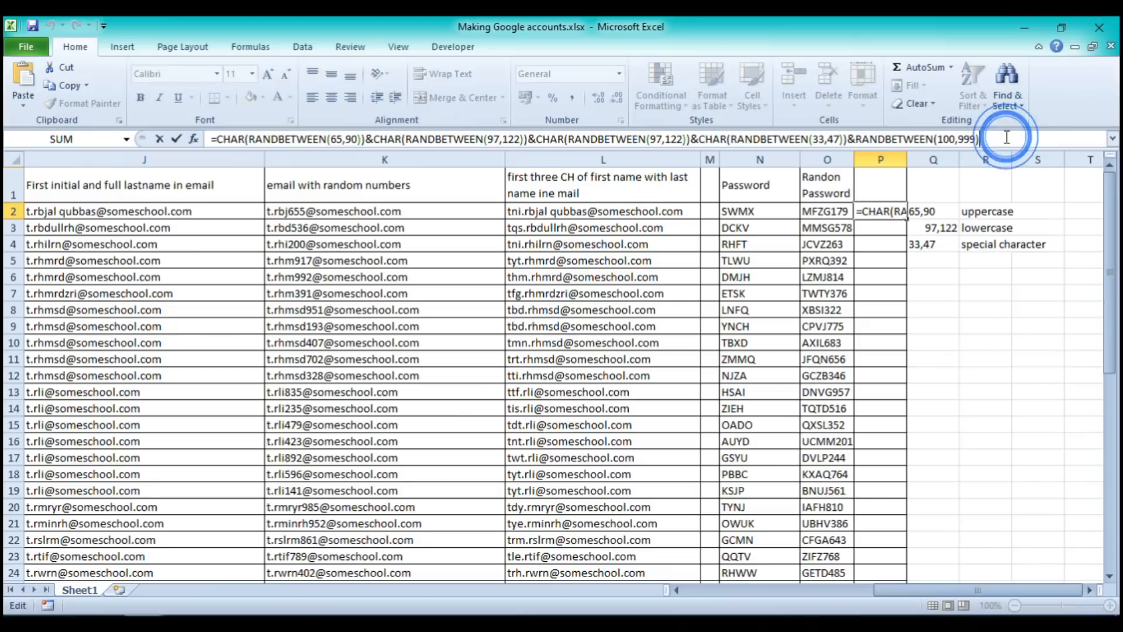
{"action": "key", "text": "Return"}
{"action": "left_click", "coordinate": [890, 212]}
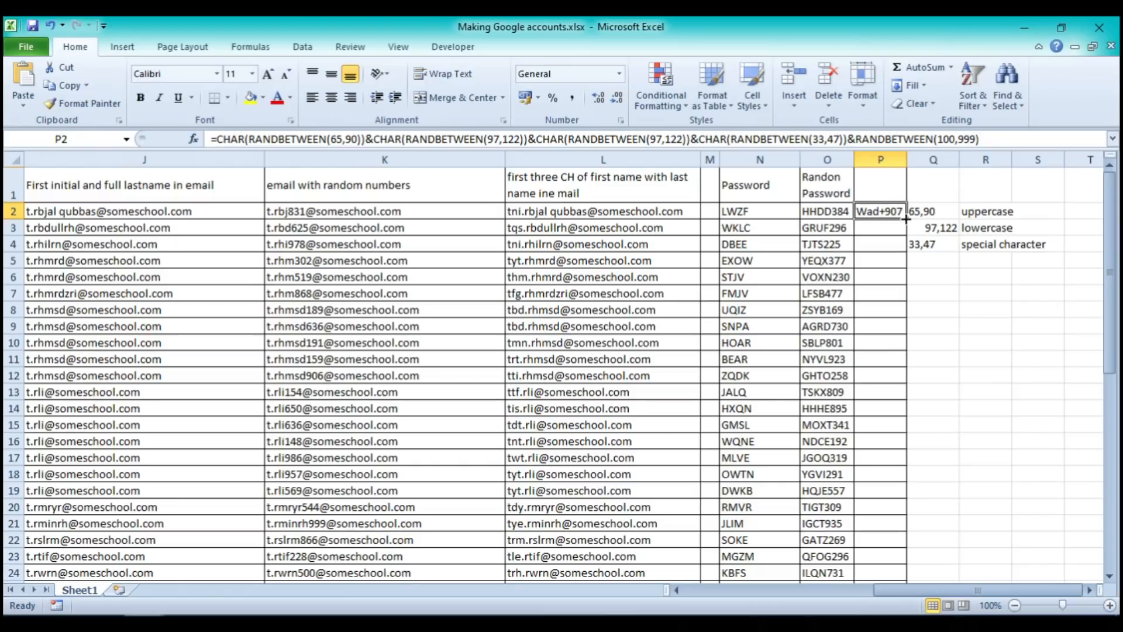
{"action": "left_click_drag", "start_coordinate": [906, 219], "coordinate": [895, 542]}
{"action": "scroll", "coordinate": [991, 405], "scroll_direction": "up", "scroll_amount": 9}
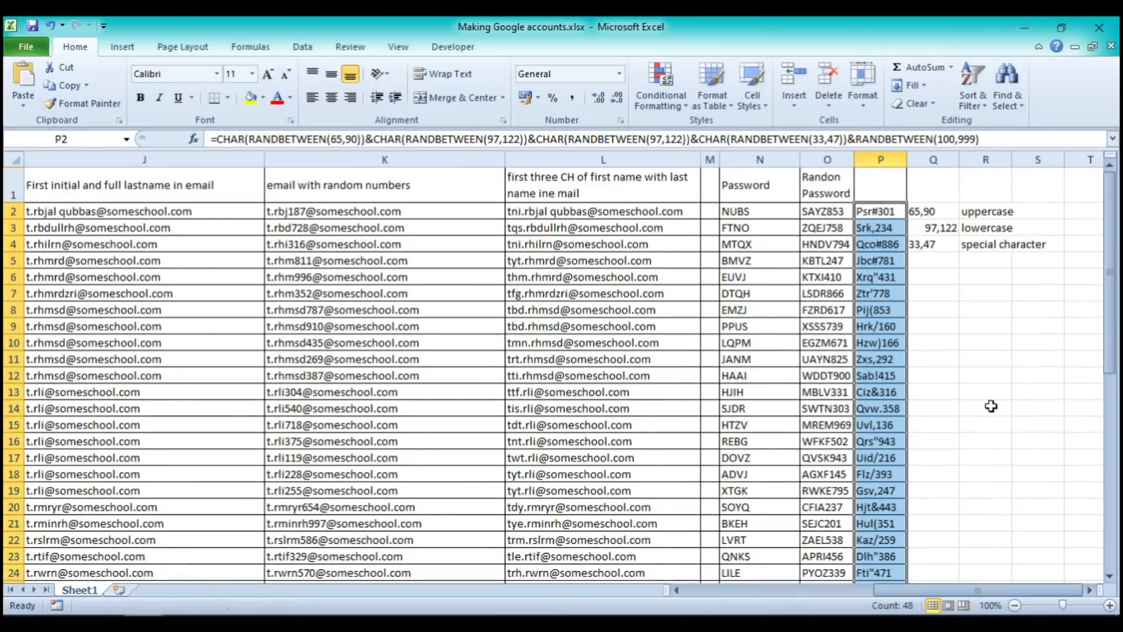
{"action": "left_click", "coordinate": [992, 376]}
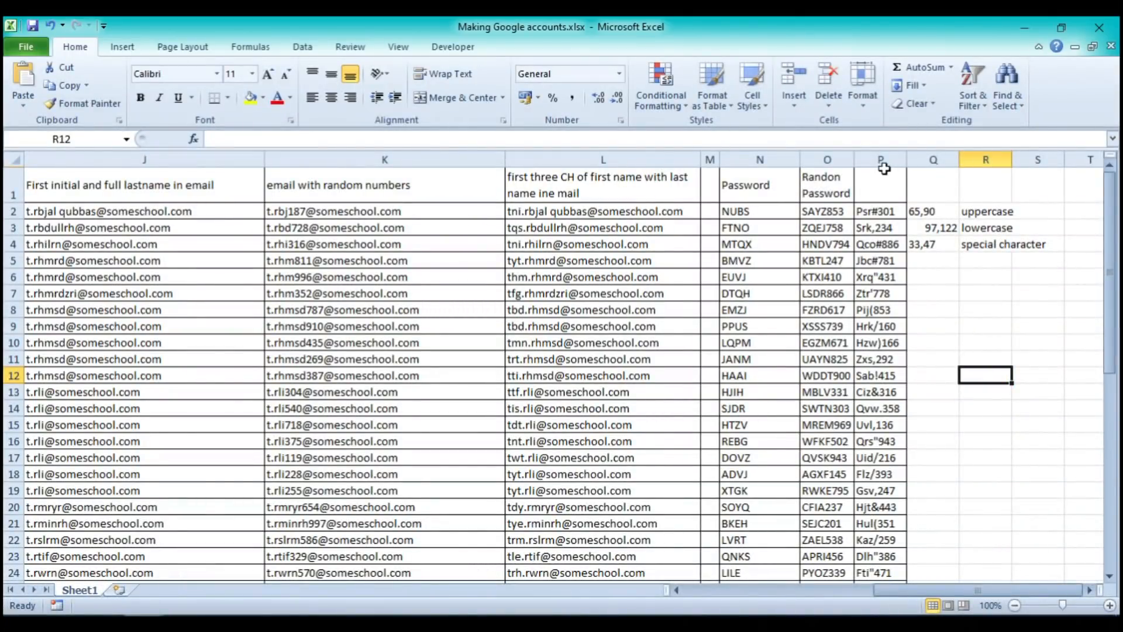
{"action": "left_click", "coordinate": [831, 211]}
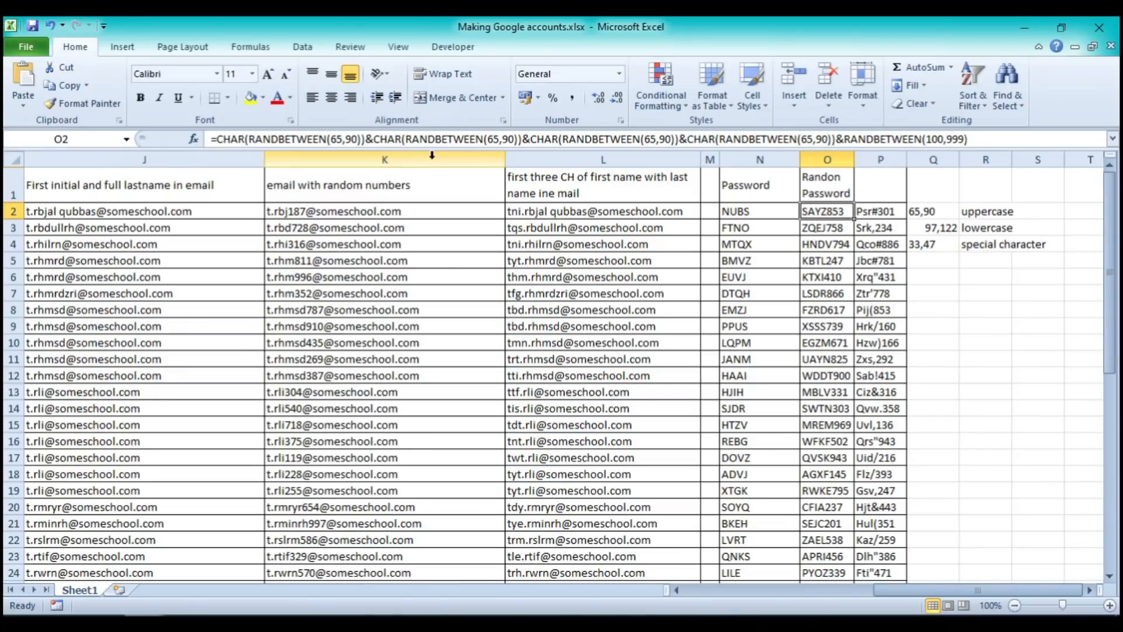
Change the first CHAR term in the O2 formula to RANDBETWEEN(97,122) for a lowercase letter
{"action": "left_click", "coordinate": [332, 140]}
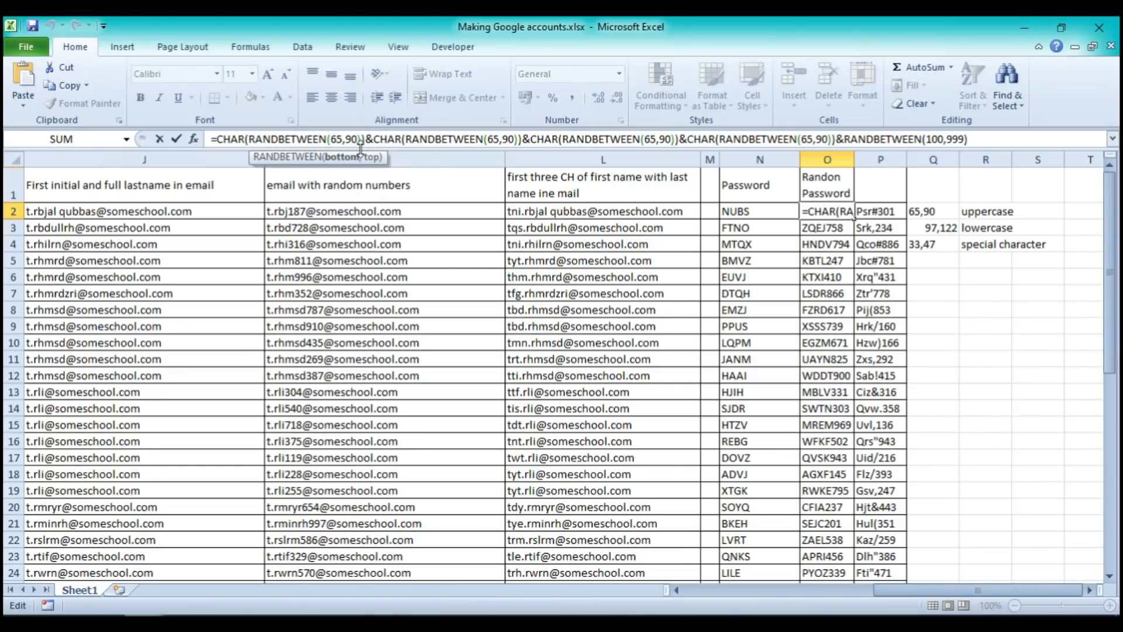
{"action": "key", "text": "BackSpace"}
{"action": "key", "text": "BackSpace"}
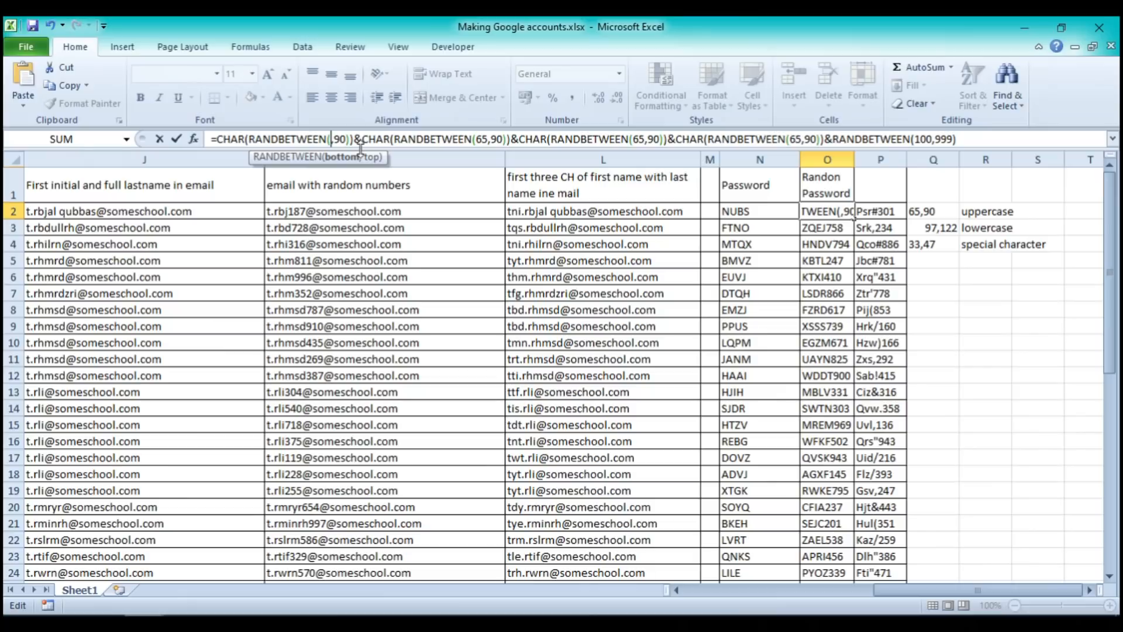
{"action": "type", "text": "97"}
{"action": "double_click", "coordinate": [350, 140]}
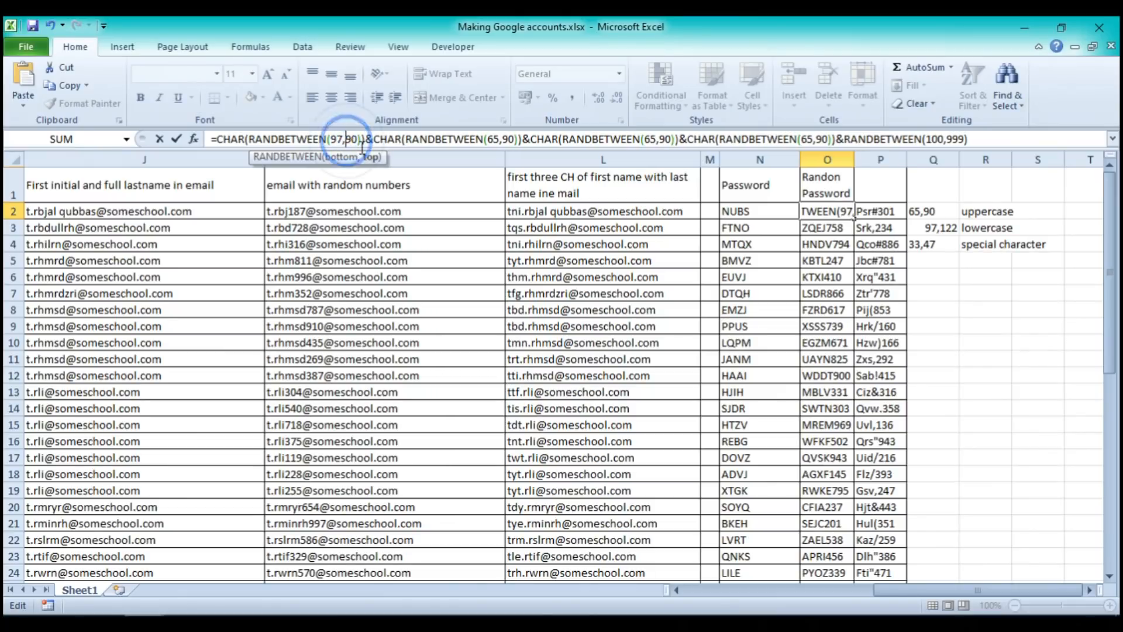
{"action": "type", "text": "122"}
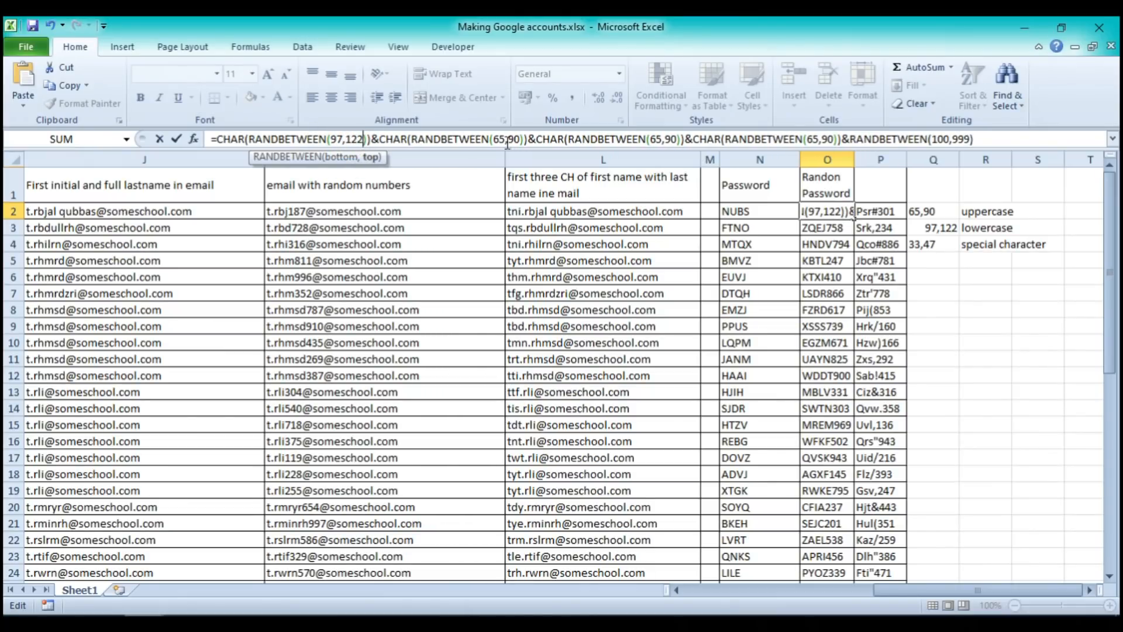
Change the second CHAR term in the O2 formula to RANDBETWEEN(97,122)
{"action": "double_click", "coordinate": [500, 141]}
{"action": "type", "text": "97"}
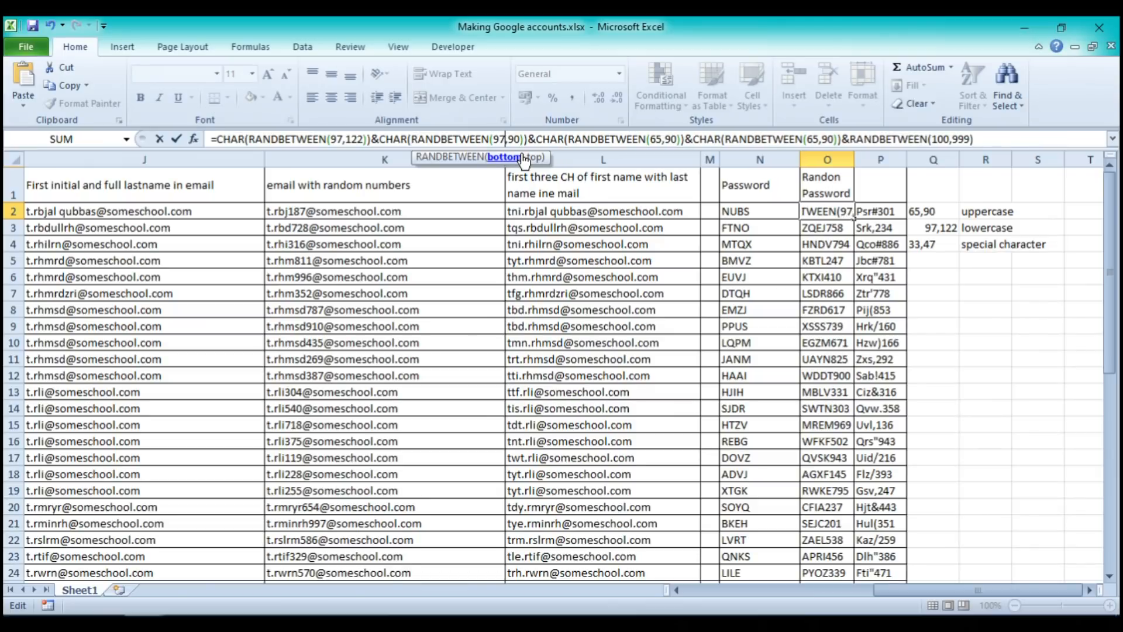
{"action": "double_click", "coordinate": [509, 139]}
{"action": "type", "text": "122"}
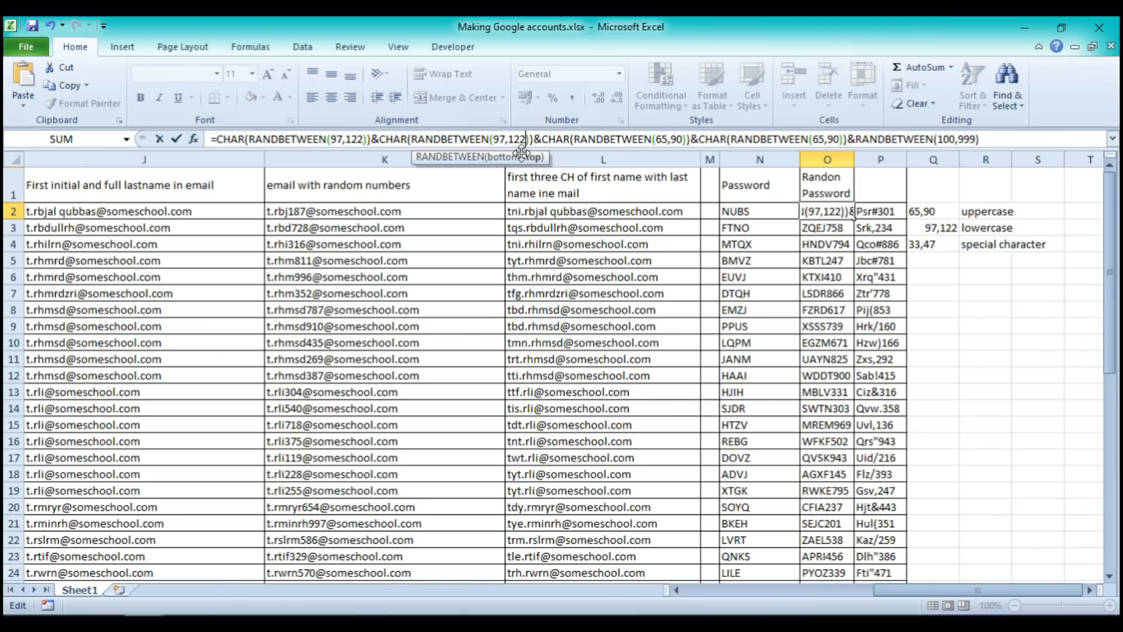
Change the third CHAR term in the O2 formula to RANDBETWEEN(97,122) and commit the formula
{"action": "double_click", "coordinate": [657, 141]}
{"action": "type", "text": "97"}
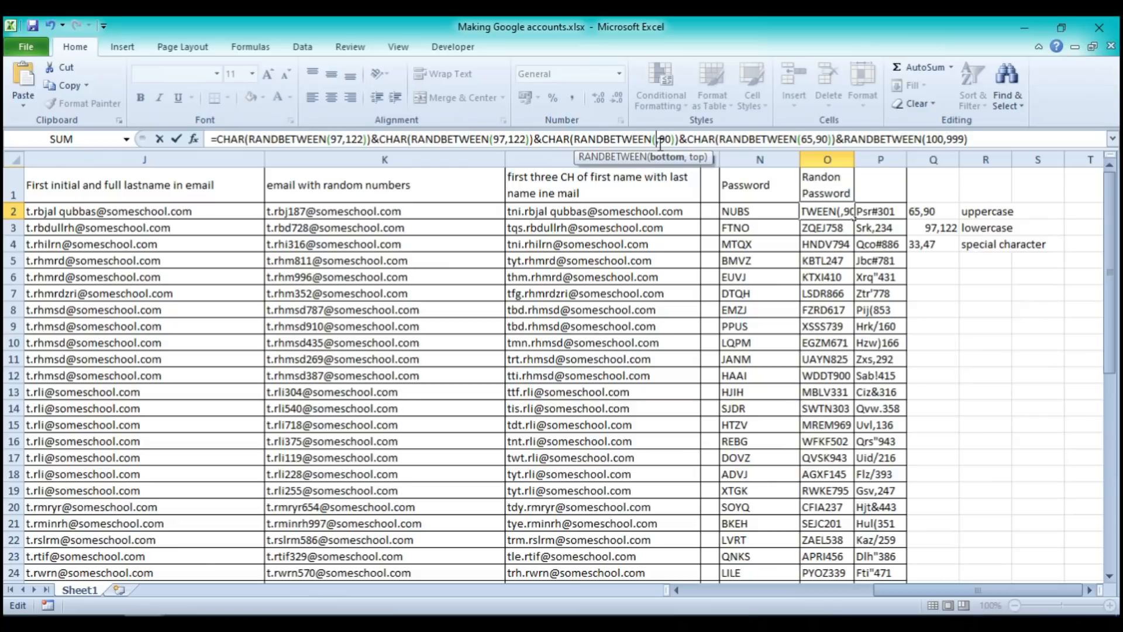
{"action": "key", "text": "Right"}
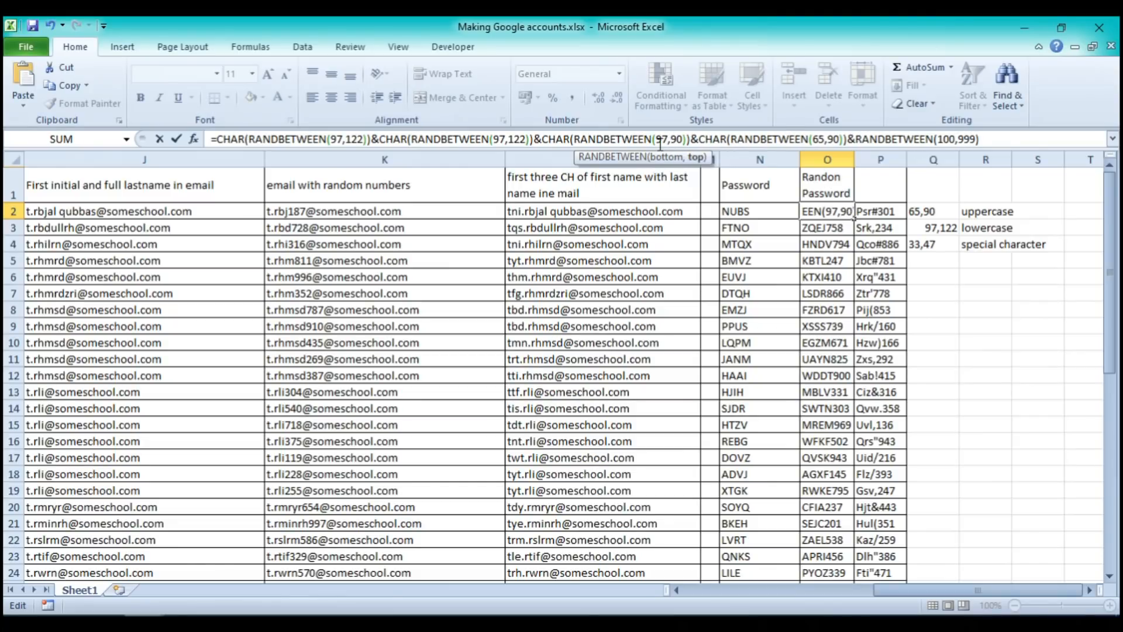
{"action": "key", "text": "Delete"}
{"action": "key", "text": "Delete"}
{"action": "type", "text": "122"}
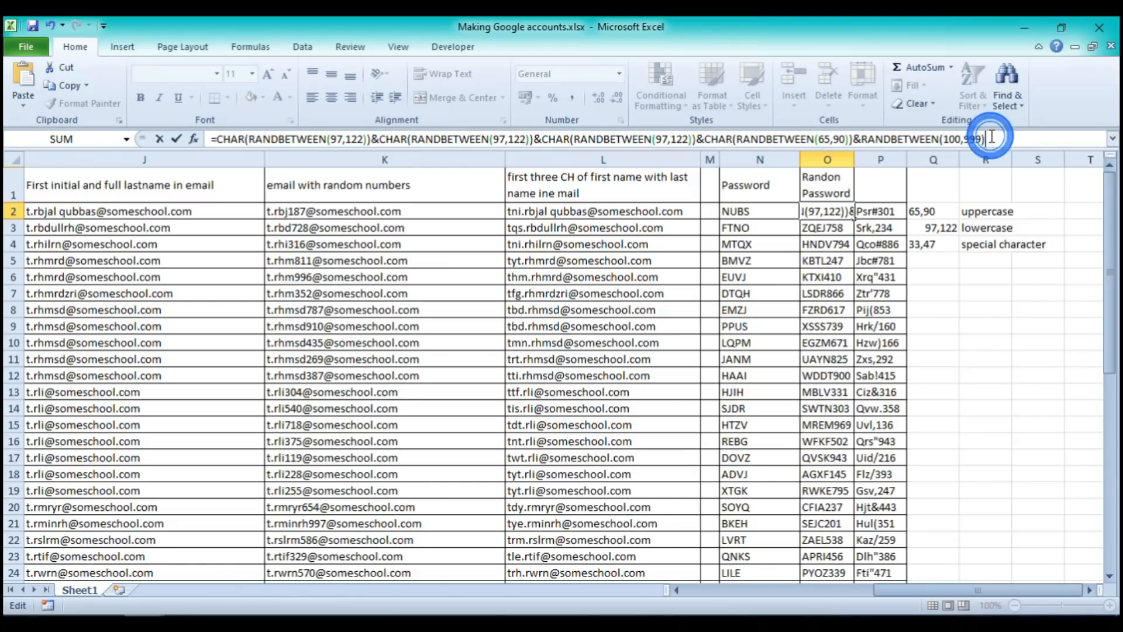
{"action": "key", "text": "Return"}
Change the fourth CHAR term in the O2 formula to RANDBETWEEN(97,122) and commit the formula
{"action": "left_click", "coordinate": [813, 212]}
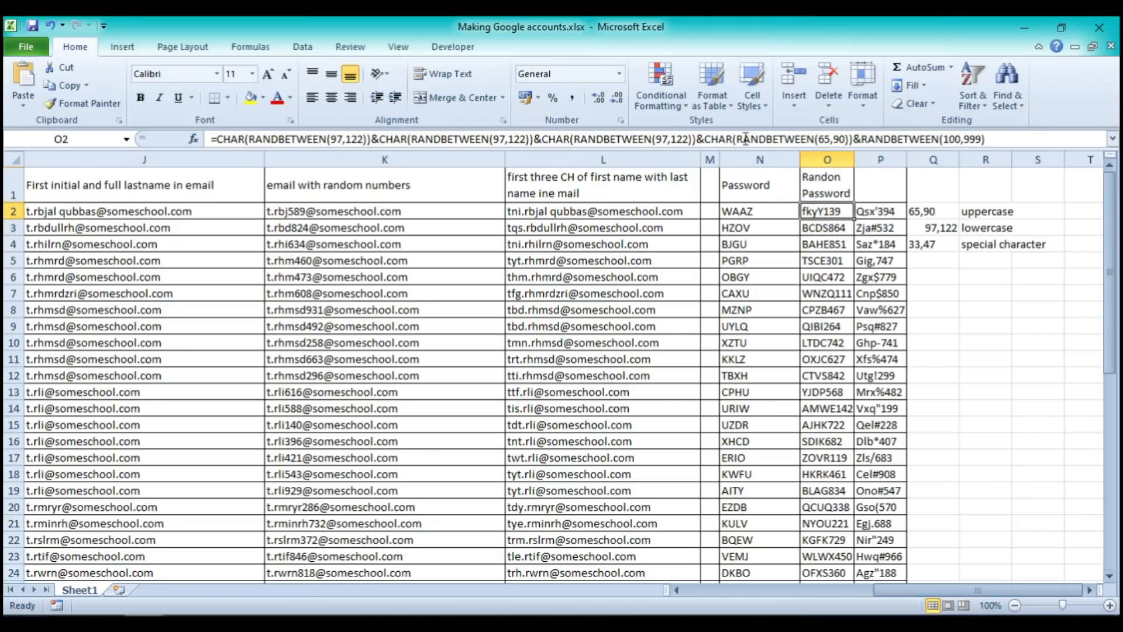
{"action": "left_click", "coordinate": [821, 141]}
{"action": "double_click", "coordinate": [821, 141]}
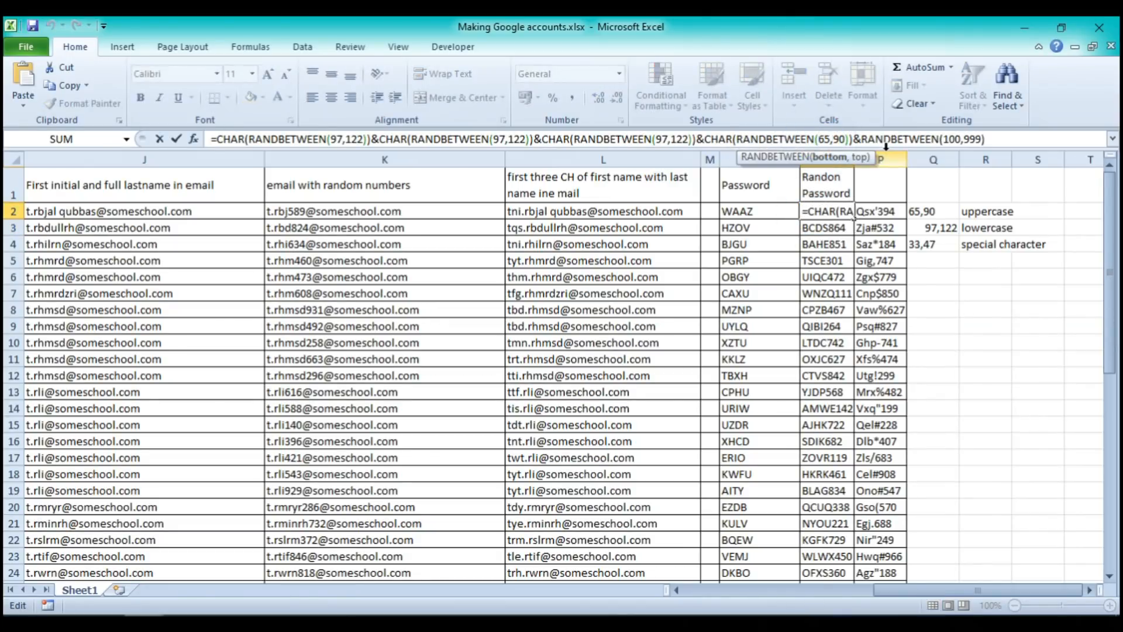
{"action": "type", "text": "97"}
{"action": "key", "text": "Right"}
{"action": "key", "text": "Right"}
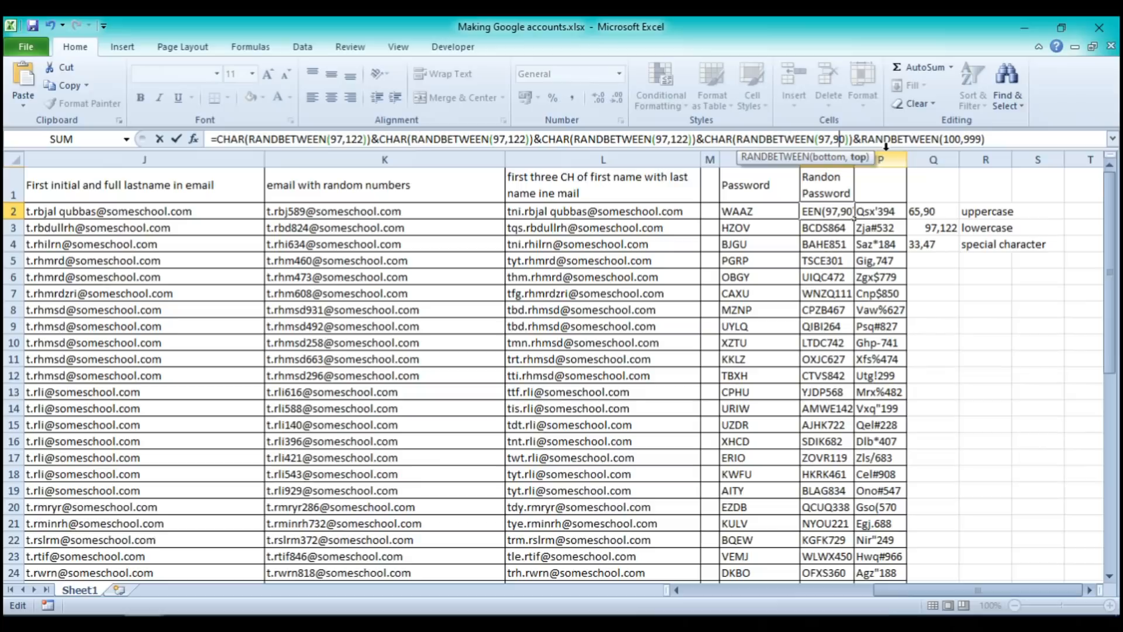
{"action": "key", "text": "BackSpace"}
{"action": "key", "text": "Delete"}
{"action": "type", "text": "122"}
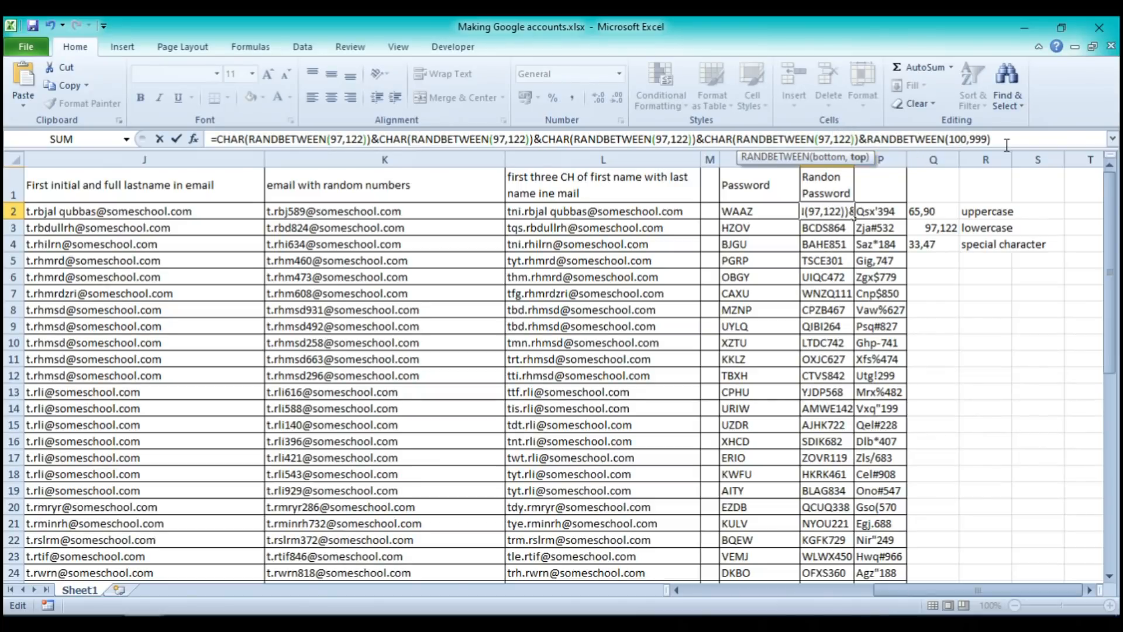
{"action": "left_click", "coordinate": [1011, 142]}
{"action": "key", "text": "Return"}
Fill the lowercase-and-number password formula from O2 down column O to row 49
{"action": "left_click", "coordinate": [822, 211]}
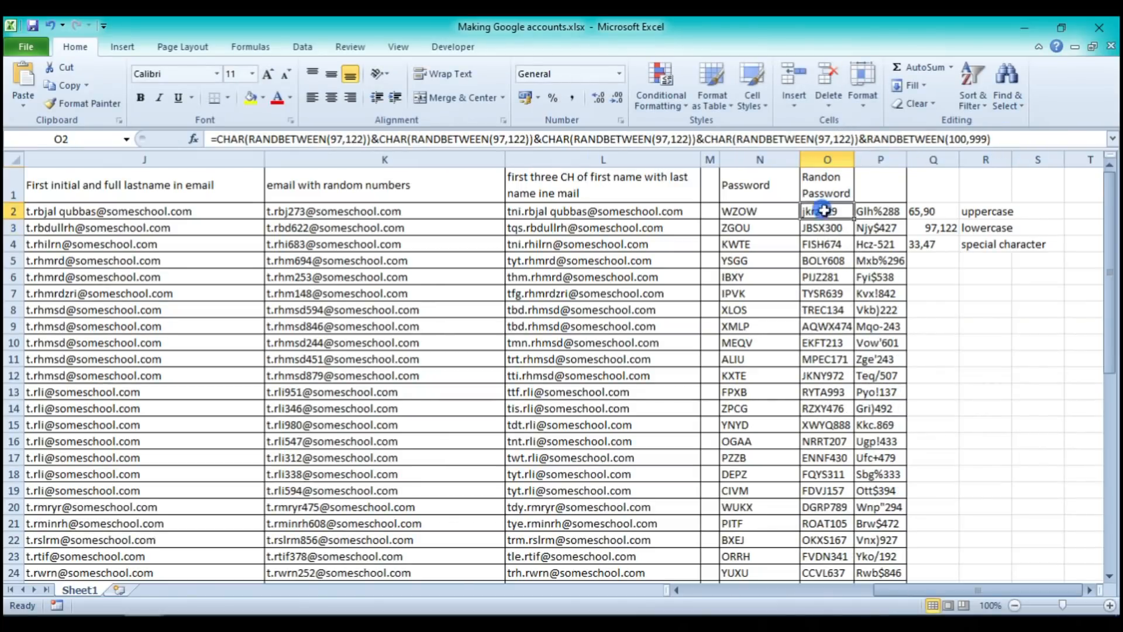
{"action": "left_click_drag", "start_coordinate": [854, 218], "coordinate": [854, 556]}
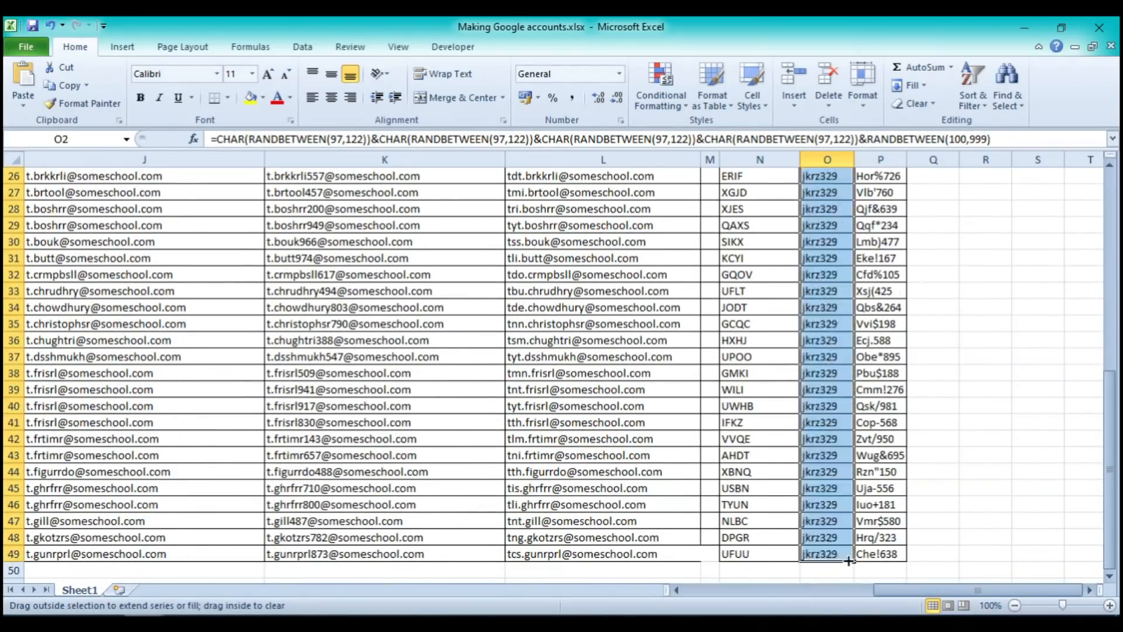
{"action": "left_click", "coordinate": [934, 463]}
{"action": "scroll", "coordinate": [952, 455], "scroll_direction": "up", "scroll_amount": 8}
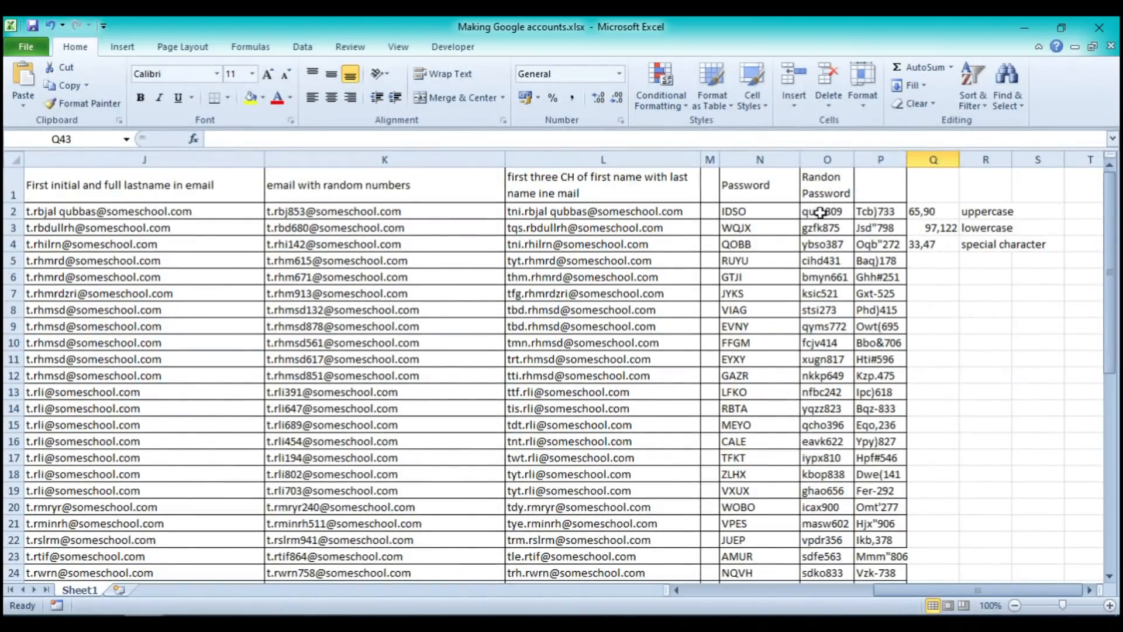
Copy the generated lowercase passwords in O2:O49
{"action": "left_click", "coordinate": [822, 211]}
{"action": "scroll", "coordinate": [828, 261], "scroll_direction": "down", "scroll_amount": 5}
{"action": "scroll", "coordinate": [828, 261], "scroll_direction": "down", "scroll_amount": 7}
{"action": "left_click", "coordinate": [829, 374], "text": "shift"}
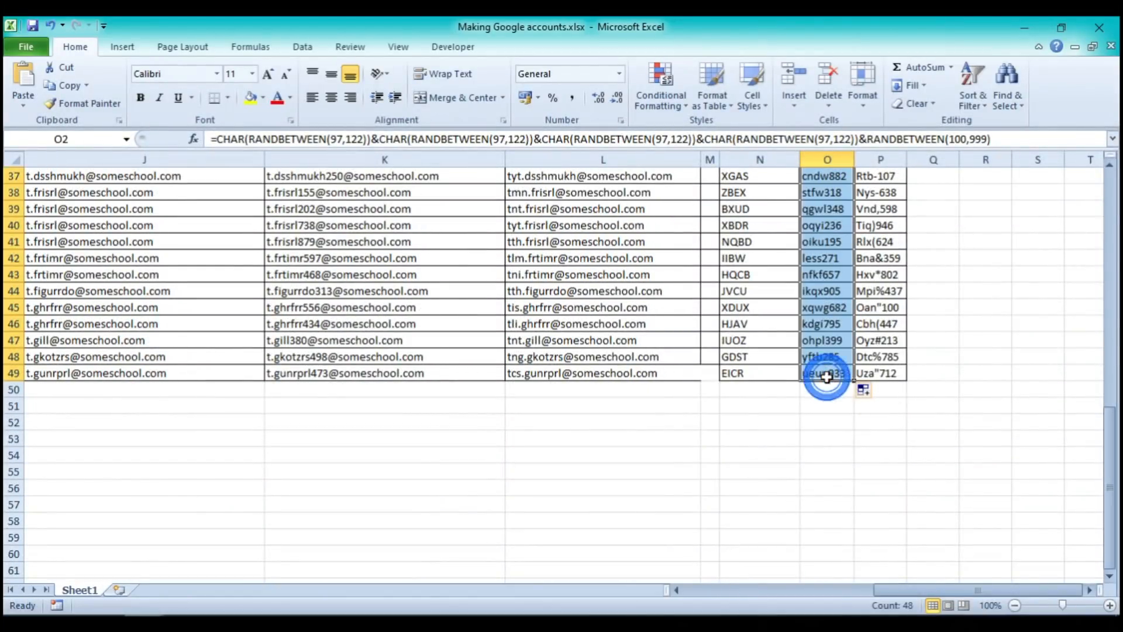
{"action": "right_click", "coordinate": [829, 377]}
{"action": "left_click", "coordinate": [700, 116]}
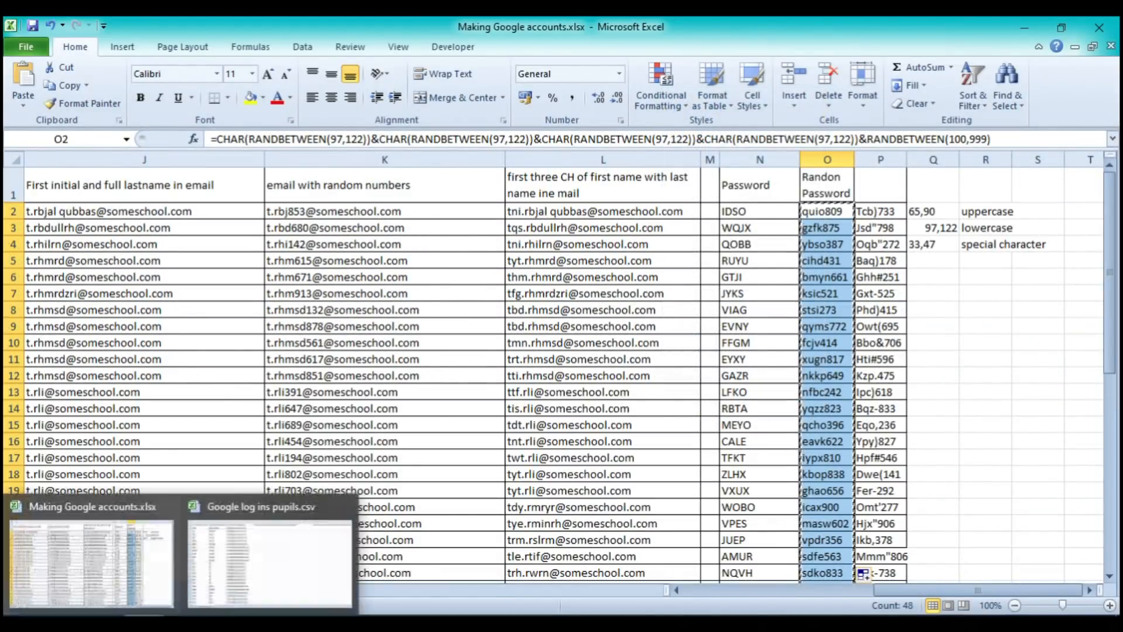
Switch to Google log ins pupils.csv, paste the copied passwords as values from D2 under Password [Required], and check the filled rows
{"action": "left_click", "coordinate": [233, 566]}
{"action": "left_click", "coordinate": [501, 191]}
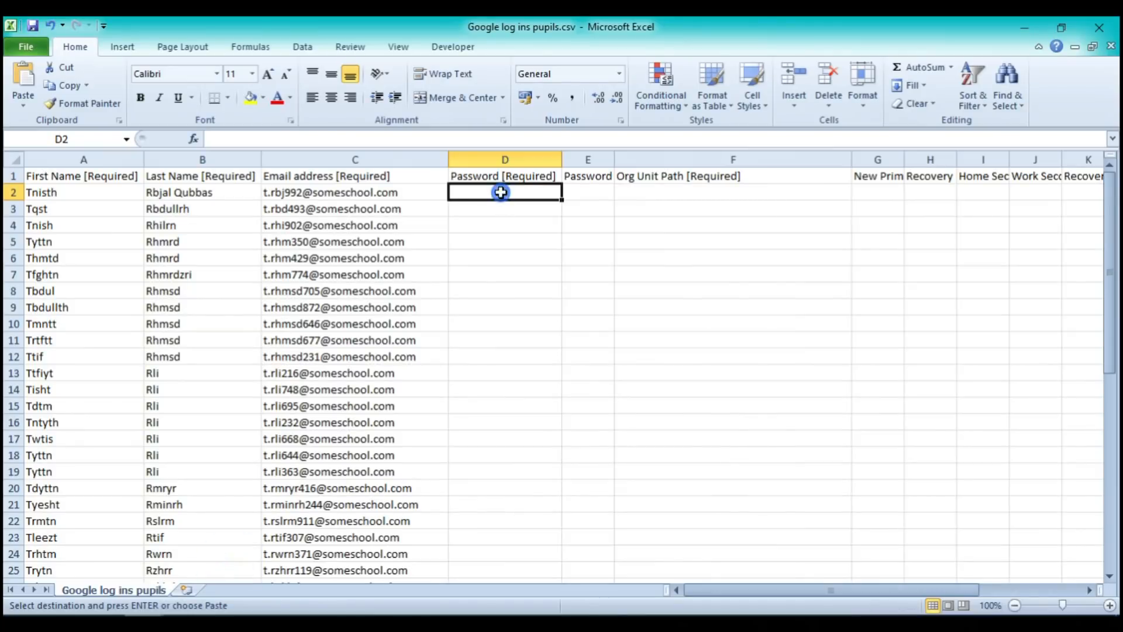
{"action": "left_click", "coordinate": [23, 110]}
{"action": "left_click", "coordinate": [17, 204]}
{"action": "left_click", "coordinate": [503, 258]}
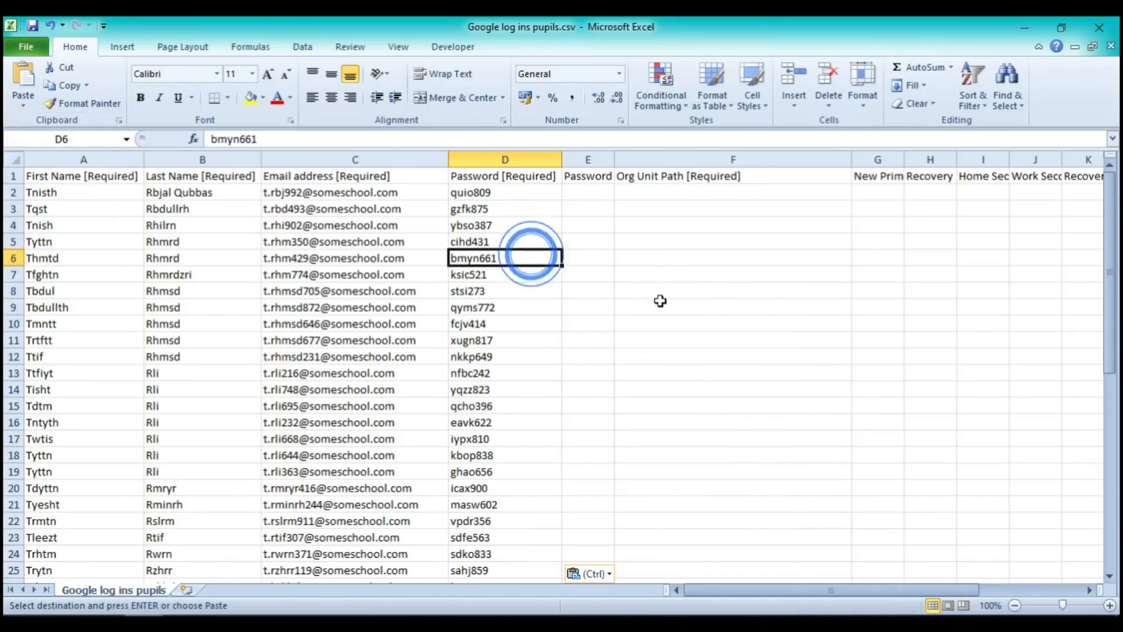
{"action": "scroll", "coordinate": [519, 323], "scroll_direction": "down", "scroll_amount": 6}
{"action": "scroll", "coordinate": [519, 323], "scroll_direction": "down", "scroll_amount": 4}
{"action": "scroll", "coordinate": [520, 323], "scroll_direction": "up", "scroll_amount": 10}
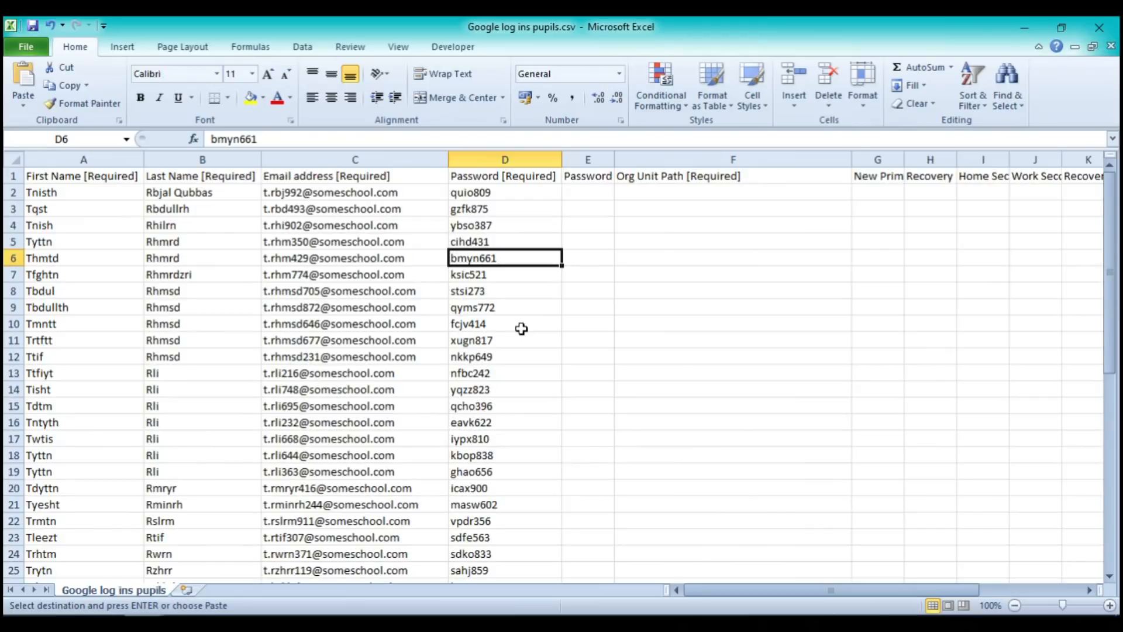
{"action": "left_click", "coordinate": [489, 194]}
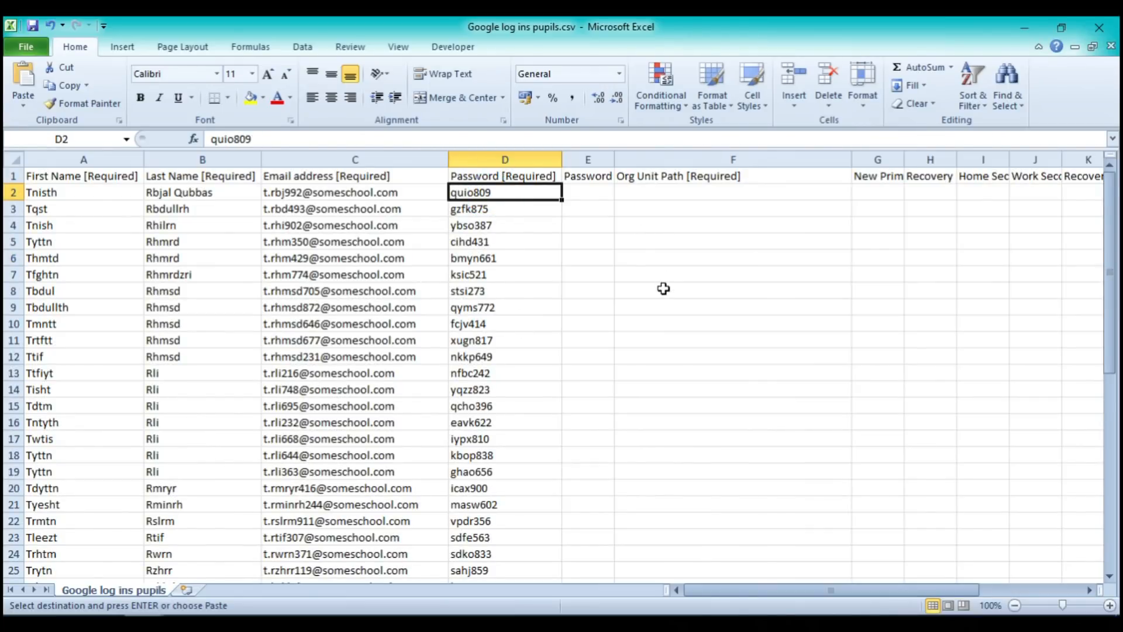
{"action": "left_click", "coordinate": [647, 193]}
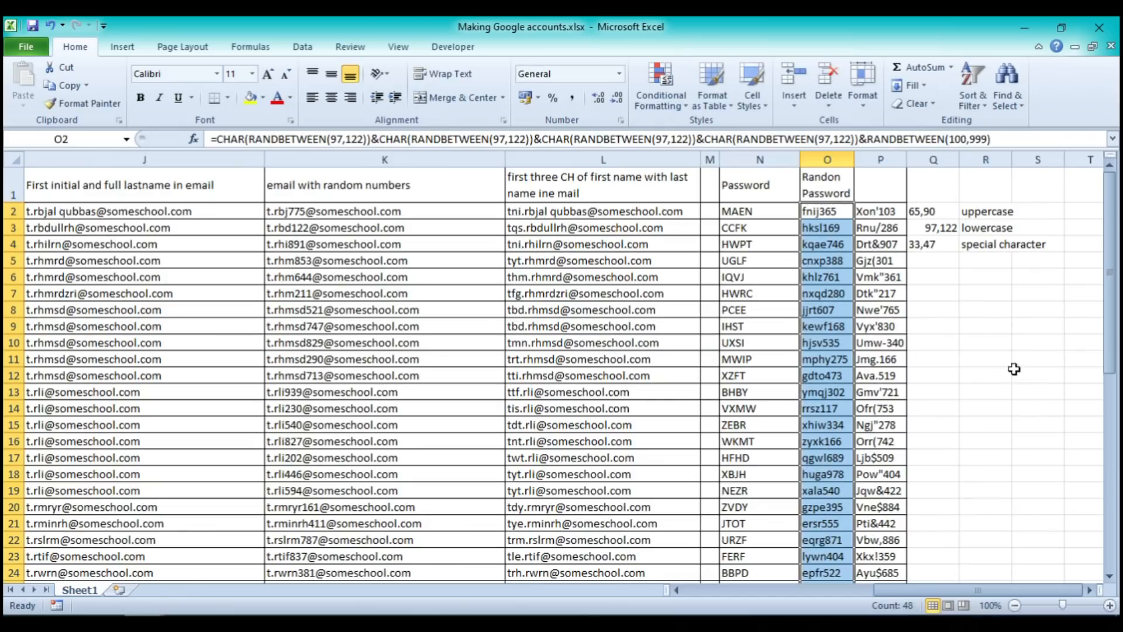
Clear the character-code reference notes from Q2:S4 in Making Google accounts.xlsx
{"action": "left_click", "coordinate": [1018, 374]}
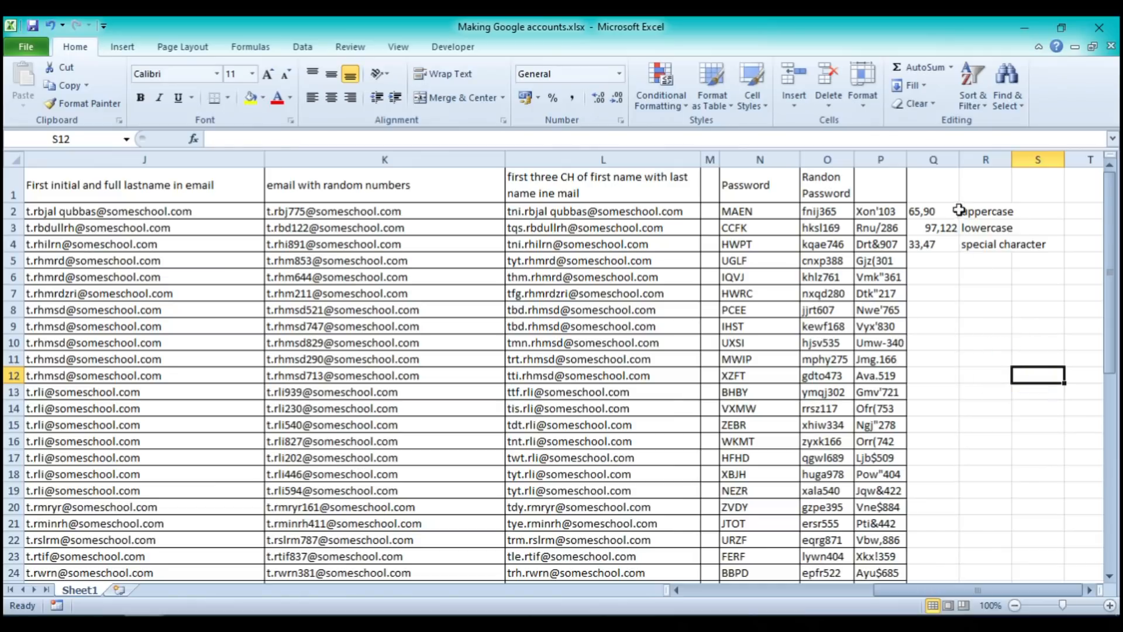
{"action": "left_click", "coordinate": [925, 210]}
{"action": "left_click", "coordinate": [1034, 251], "text": "shift"}
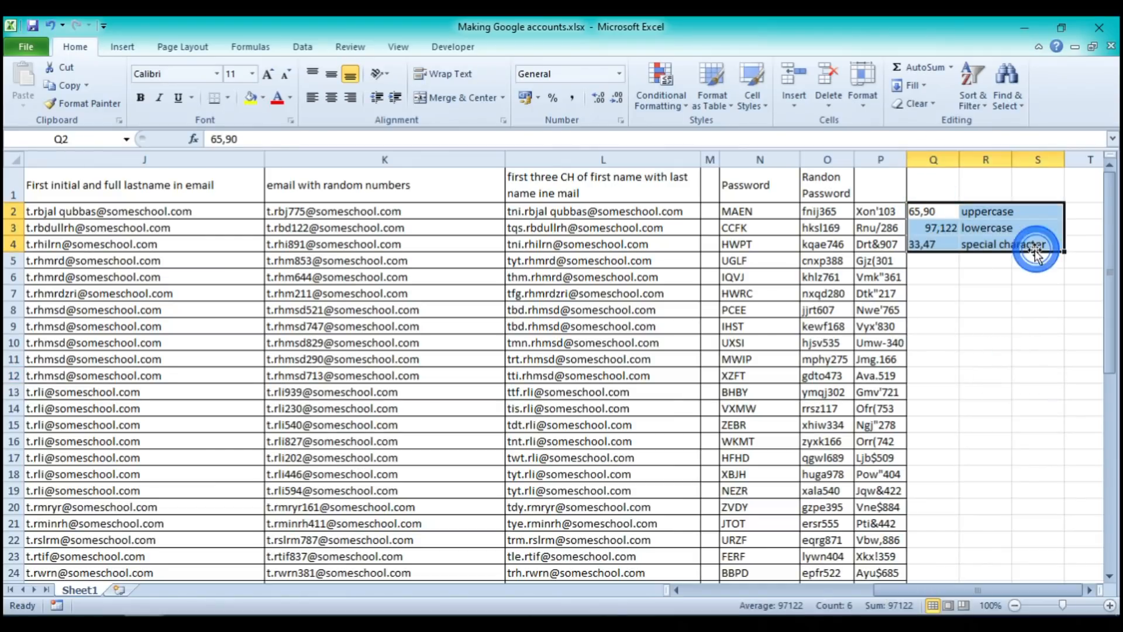
{"action": "key", "text": "Delete"}
{"action": "left_click", "coordinate": [948, 312]}
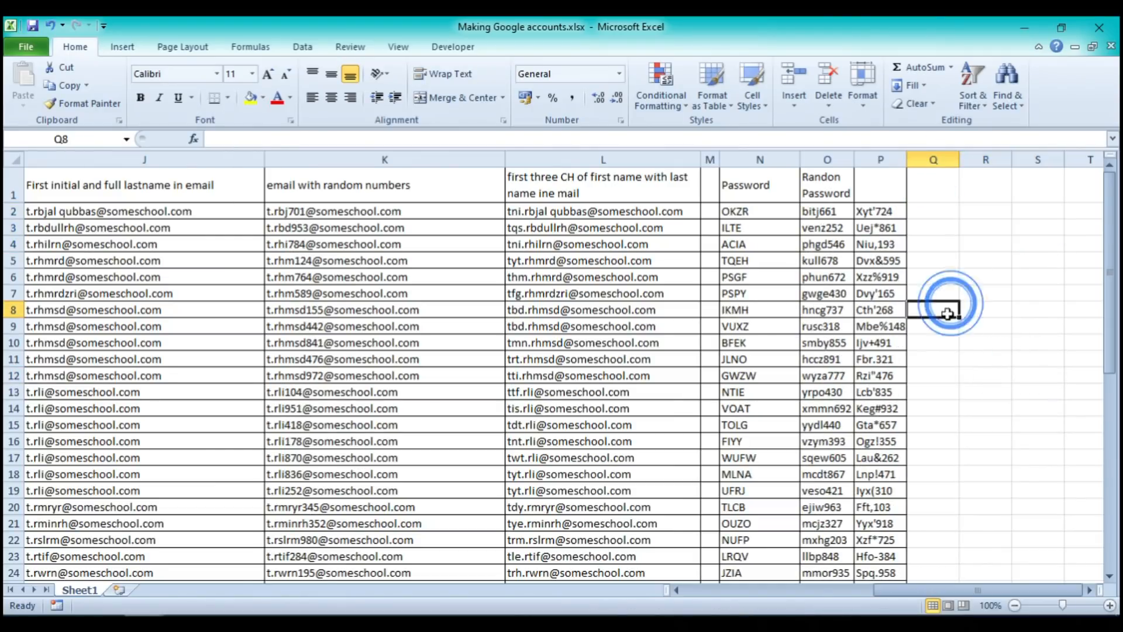
Enter the header "password with sp char" in cell P1
{"action": "left_click_drag", "start_coordinate": [916, 591], "coordinate": [725, 590]}
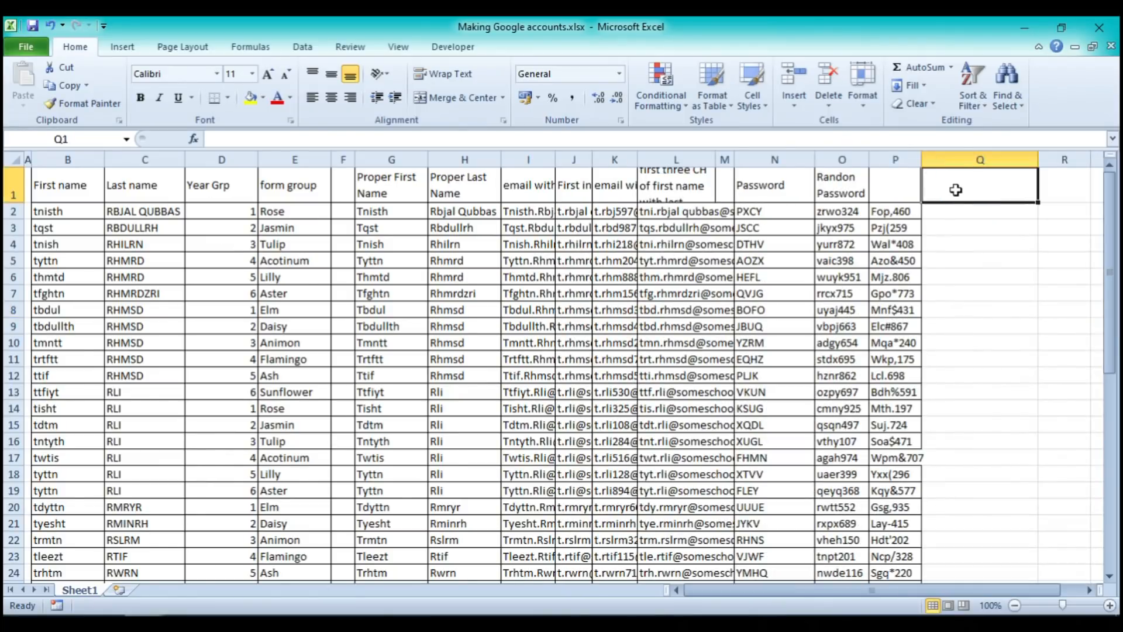
{"action": "left_click", "coordinate": [889, 182]}
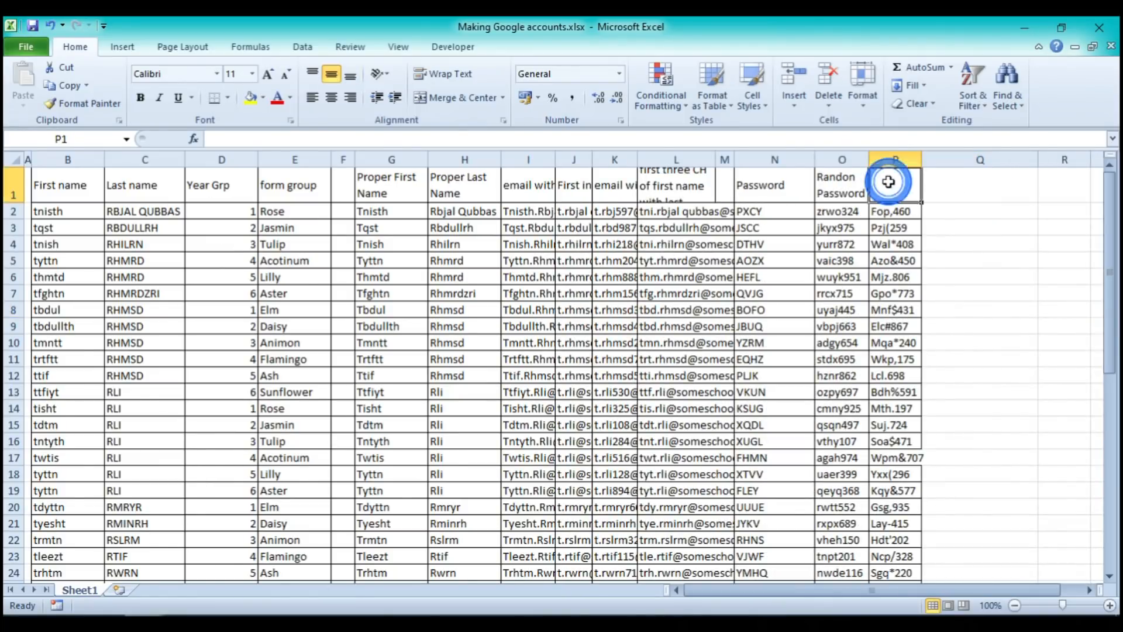
{"action": "type", "text": "password with sp char"}
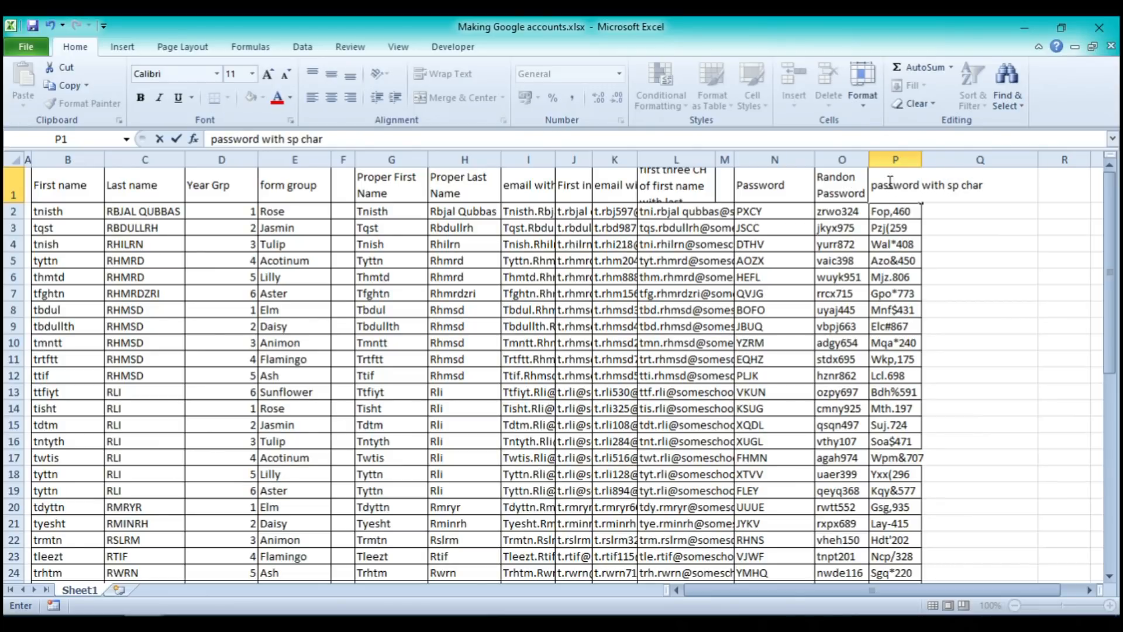
{"action": "left_click", "coordinate": [966, 259]}
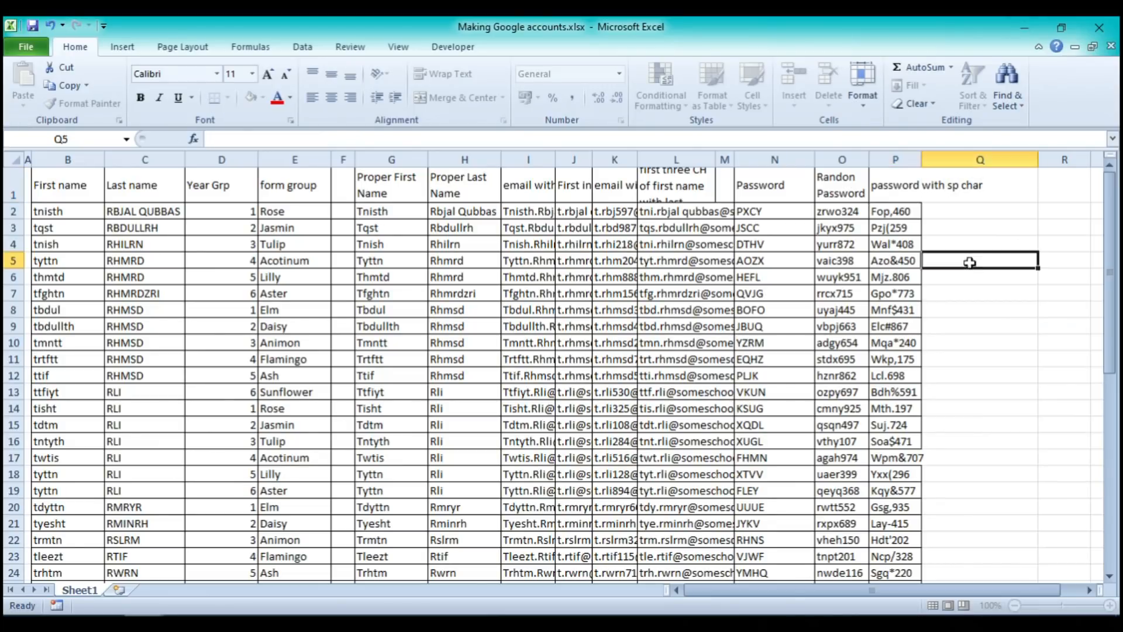
Turn on Wrap text for the P1 header in the Format Cells alignment settings
{"action": "left_click", "coordinate": [898, 183]}
{"action": "right_click", "coordinate": [899, 189]}
{"action": "left_click", "coordinate": [773, 409]}
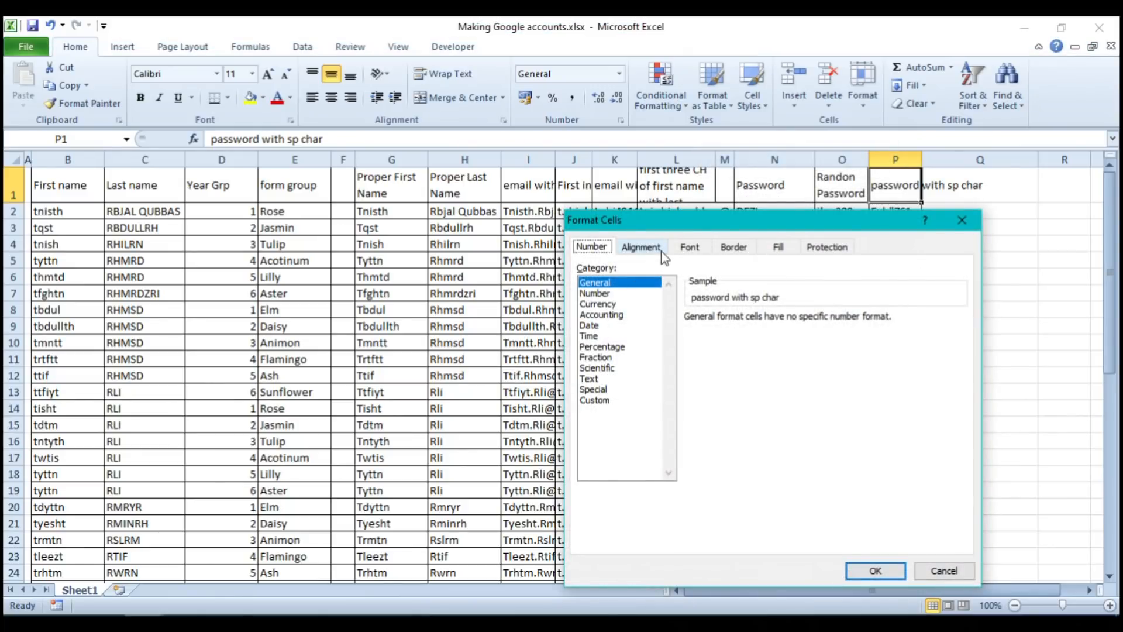
{"action": "left_click", "coordinate": [658, 248]}
{"action": "left_click", "coordinate": [589, 389]}
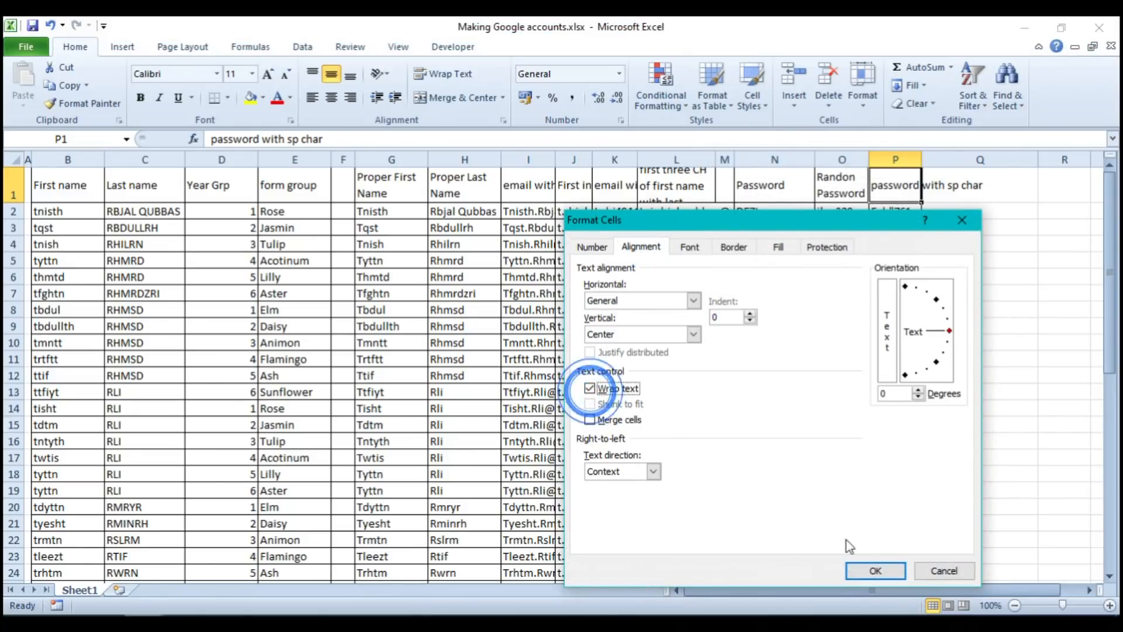
{"action": "left_click", "coordinate": [874, 571]}
Enter the header "organisational unit" in cell Q1 beside the wrapped password header
{"action": "left_click", "coordinate": [942, 184]}
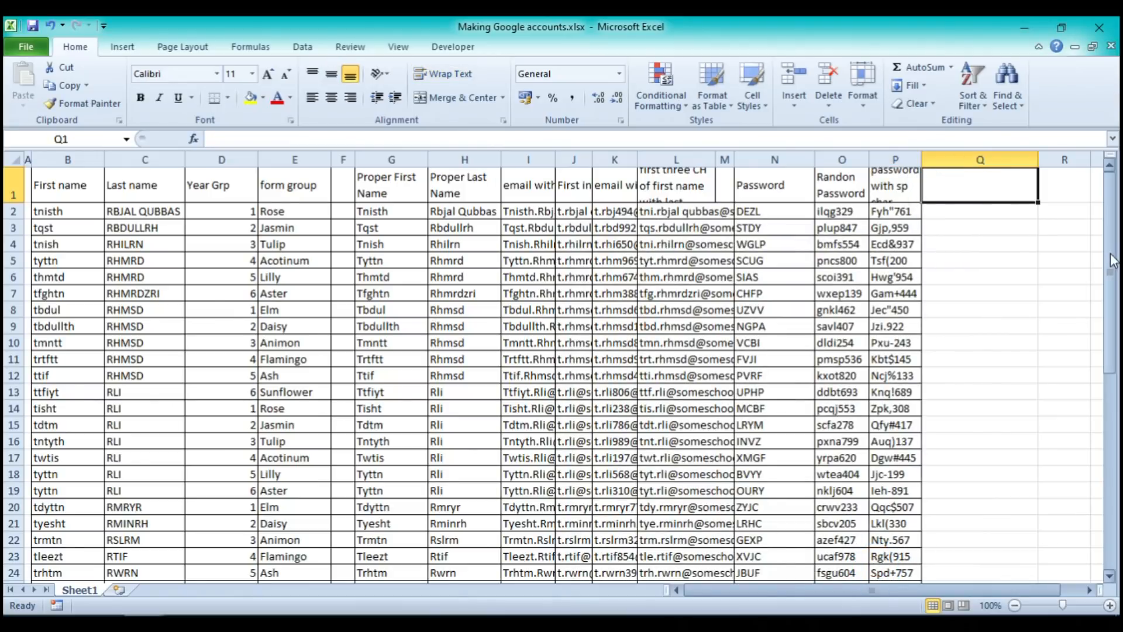
{"action": "type", "text": "organis"}
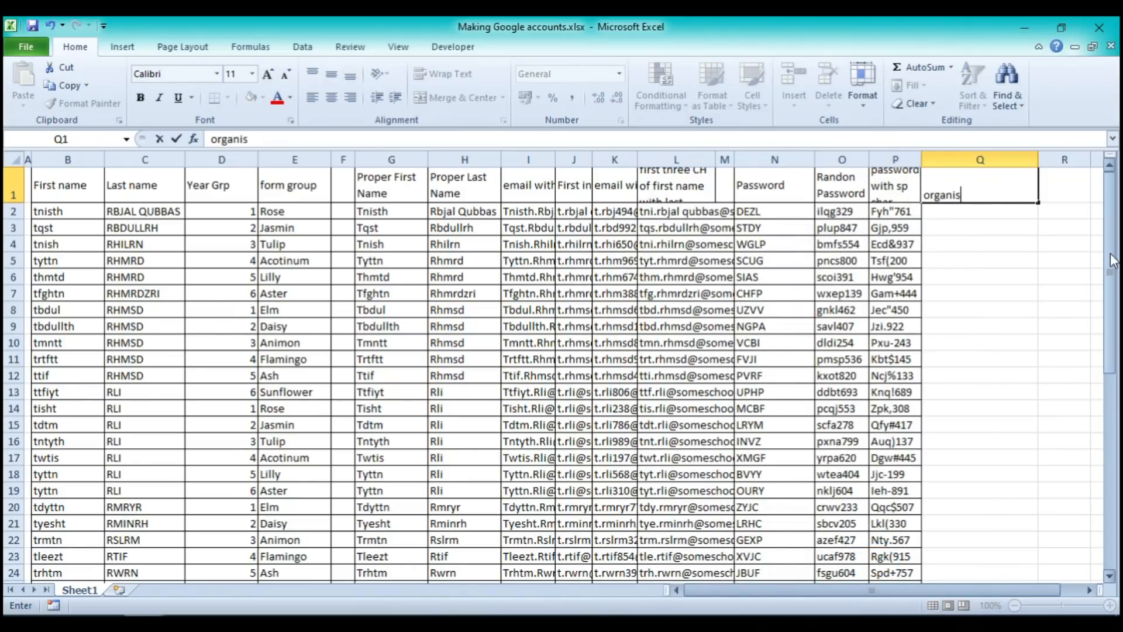
{"action": "type", "text": "ational unit"}
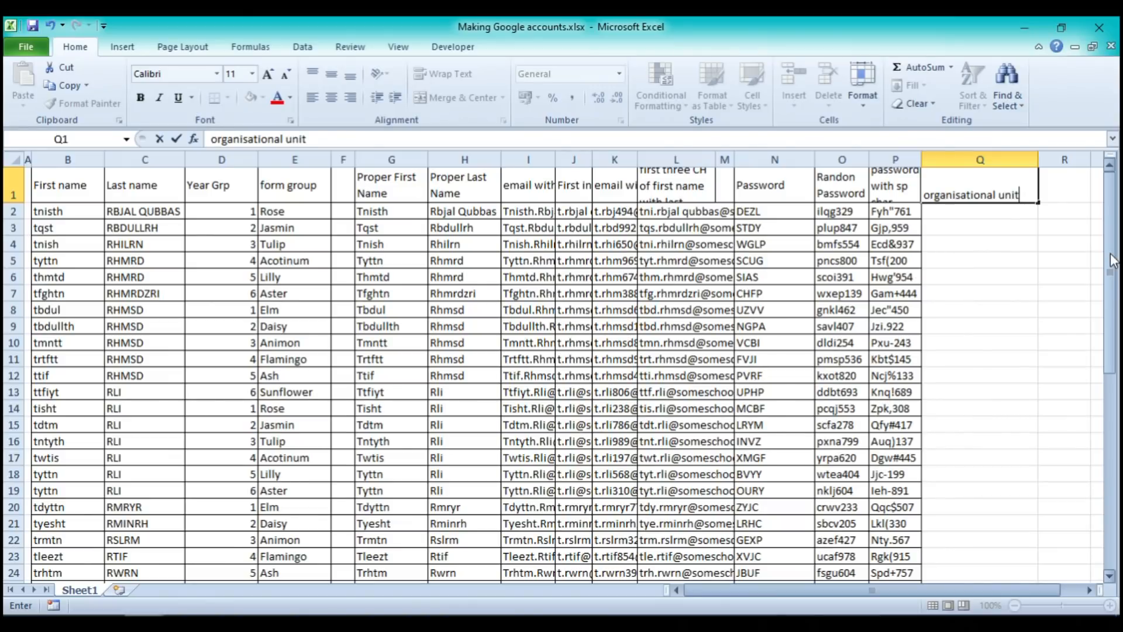
{"action": "left_click", "coordinate": [963, 211]}
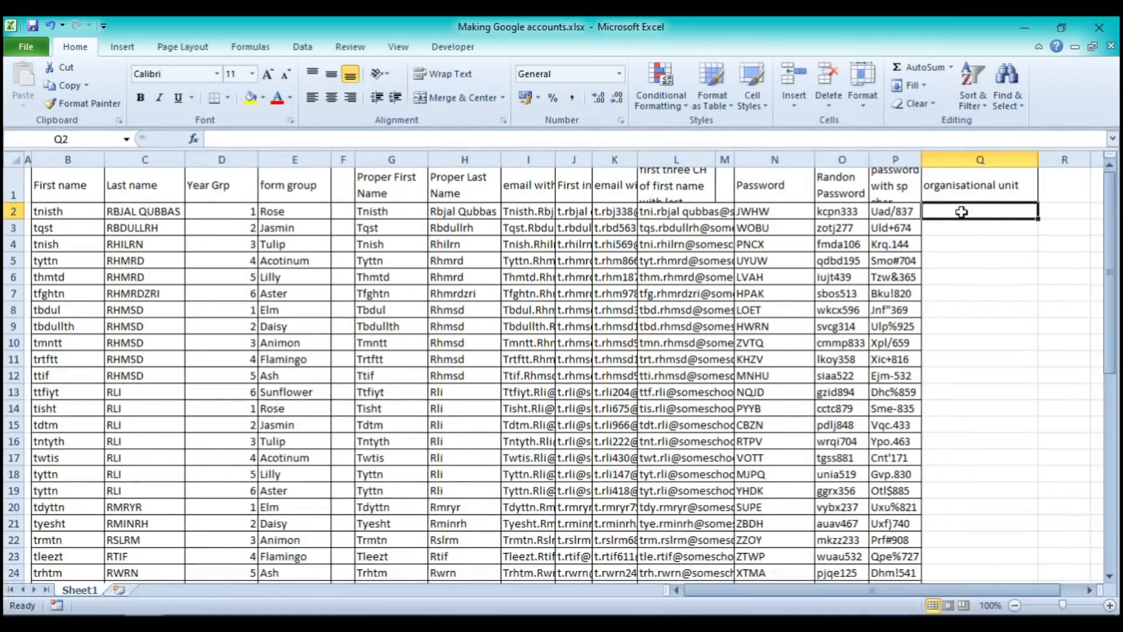
{"action": "type", "text": "="}
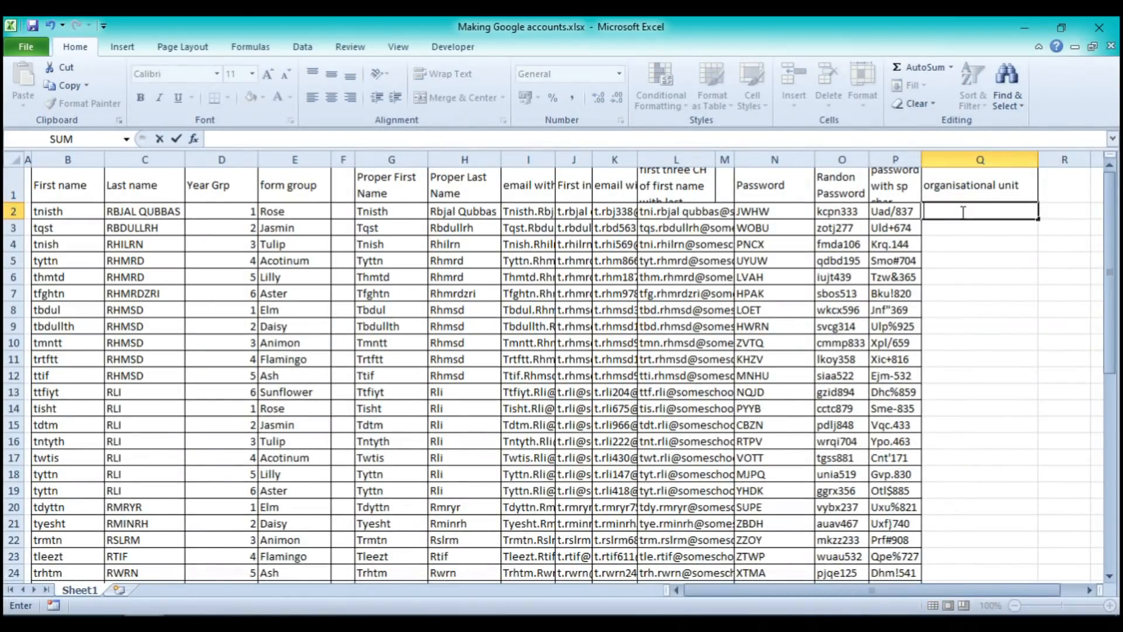
{"action": "key", "text": "Escape"}
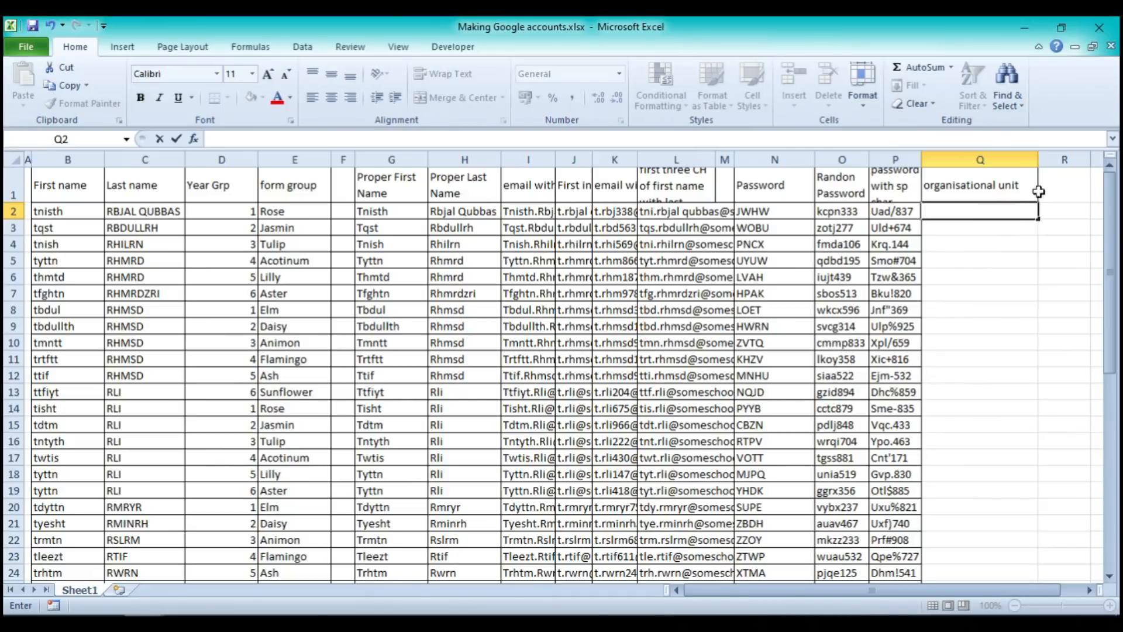
Enter the sample path "pupil/year 1/reg group" in cell Q2, based on the year group and form group columns
{"action": "left_click", "coordinate": [218, 213]}
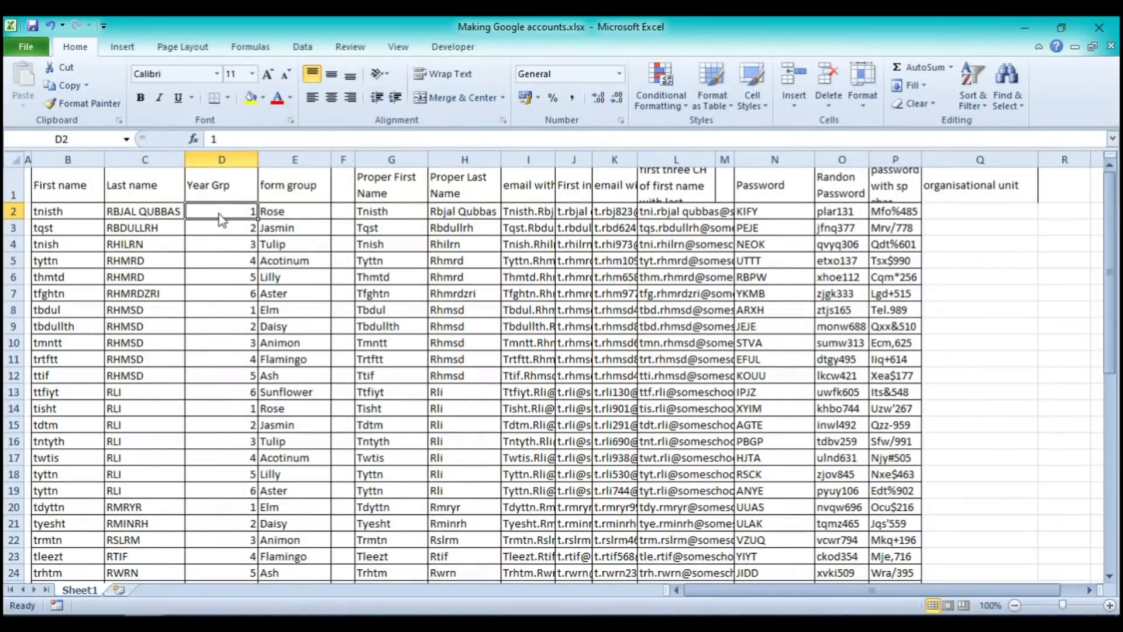
{"action": "left_click", "coordinate": [288, 213]}
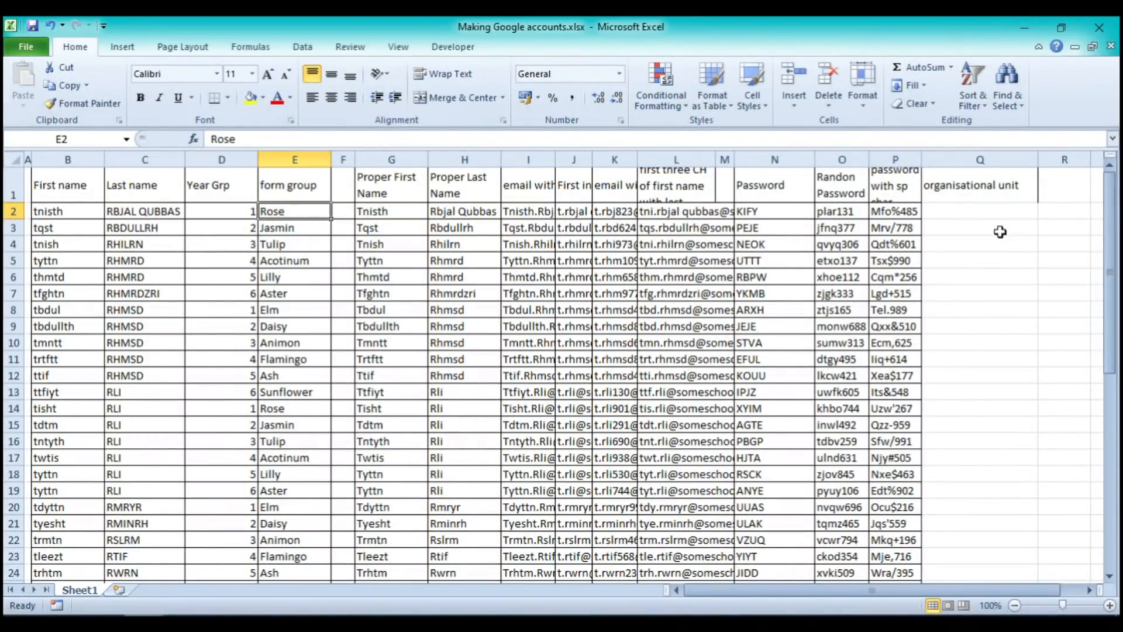
{"action": "left_click", "coordinate": [970, 212]}
{"action": "type", "text": "pil/year 1/reg"}
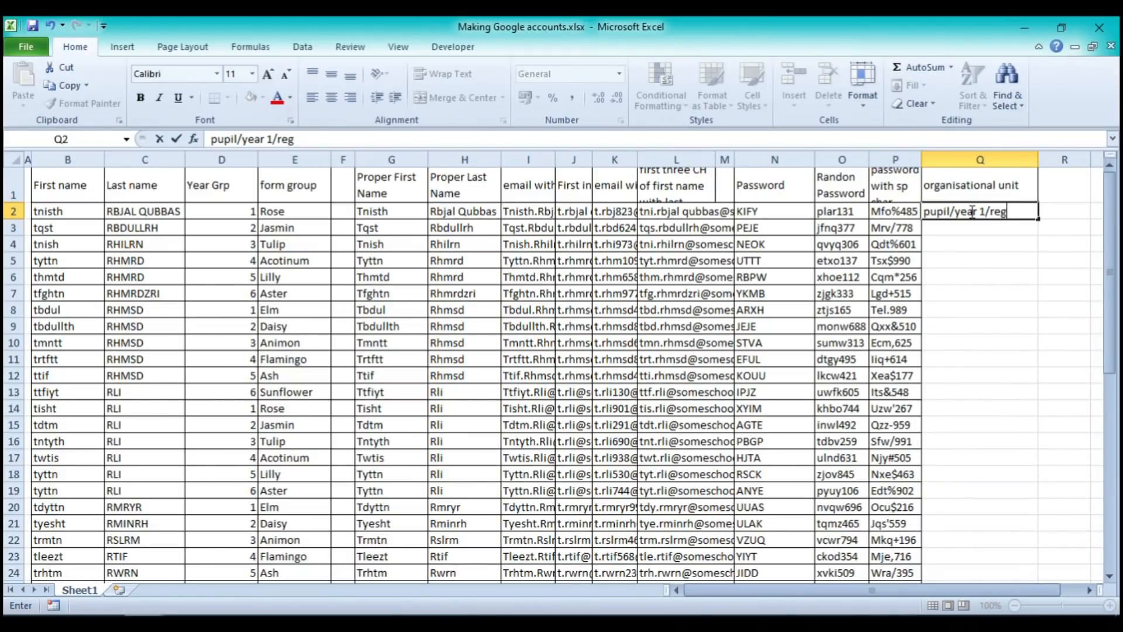
{"action": "type", "text": "roup"}
{"action": "left_click", "coordinate": [988, 274]}
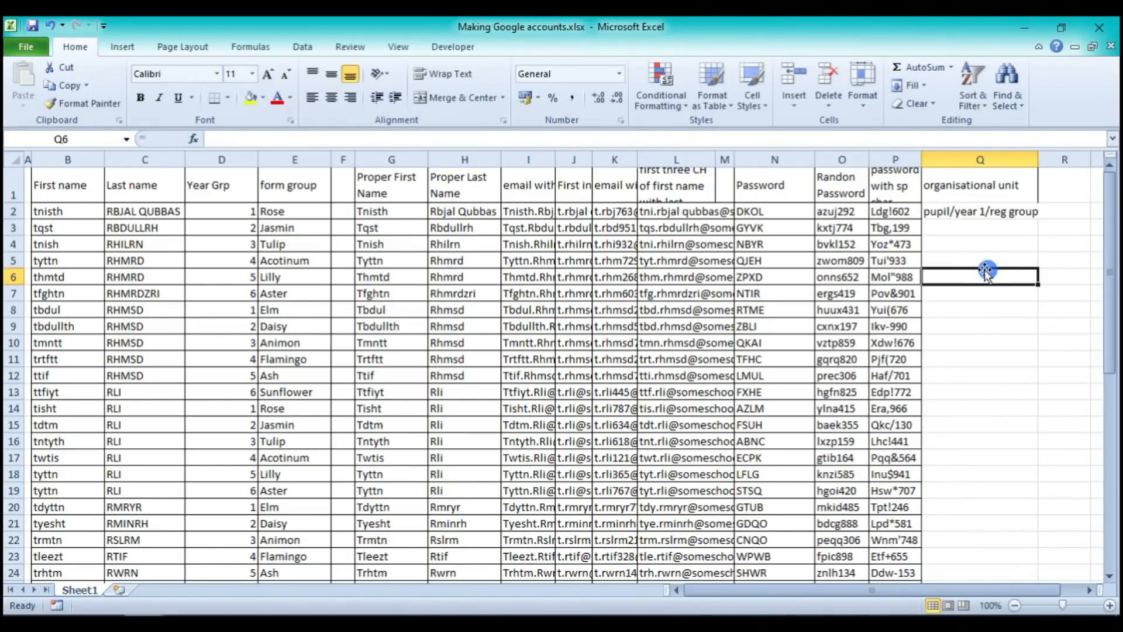
Add a leading slash to the sample path in Q2 so it reads "/pupil/year 1/reg group"
{"action": "left_click", "coordinate": [959, 212]}
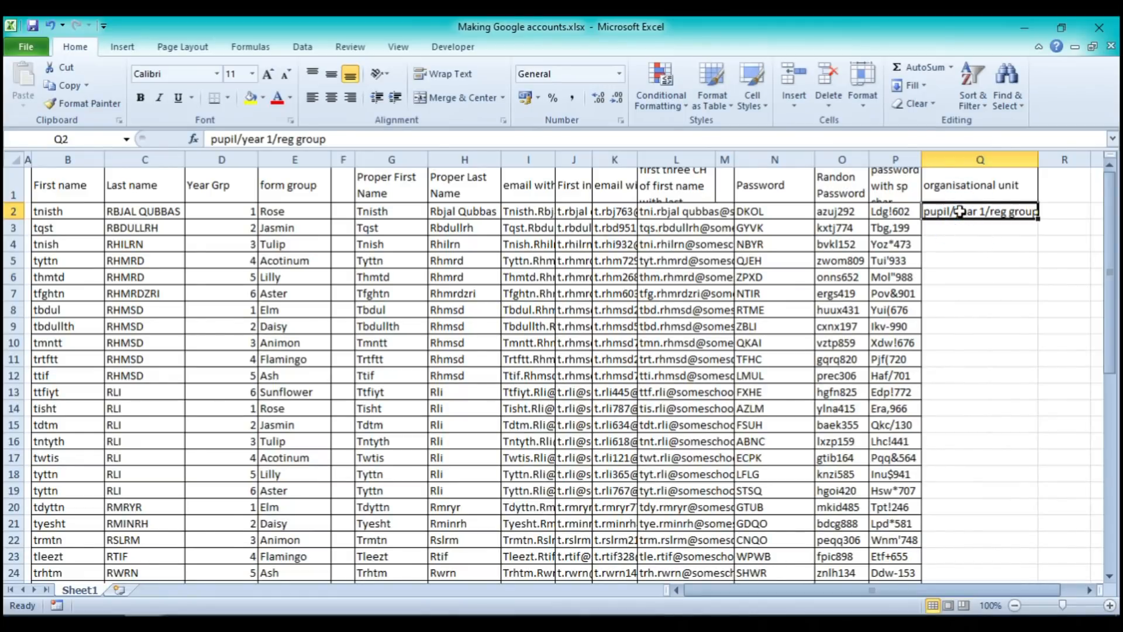
{"action": "left_click", "coordinate": [209, 139]}
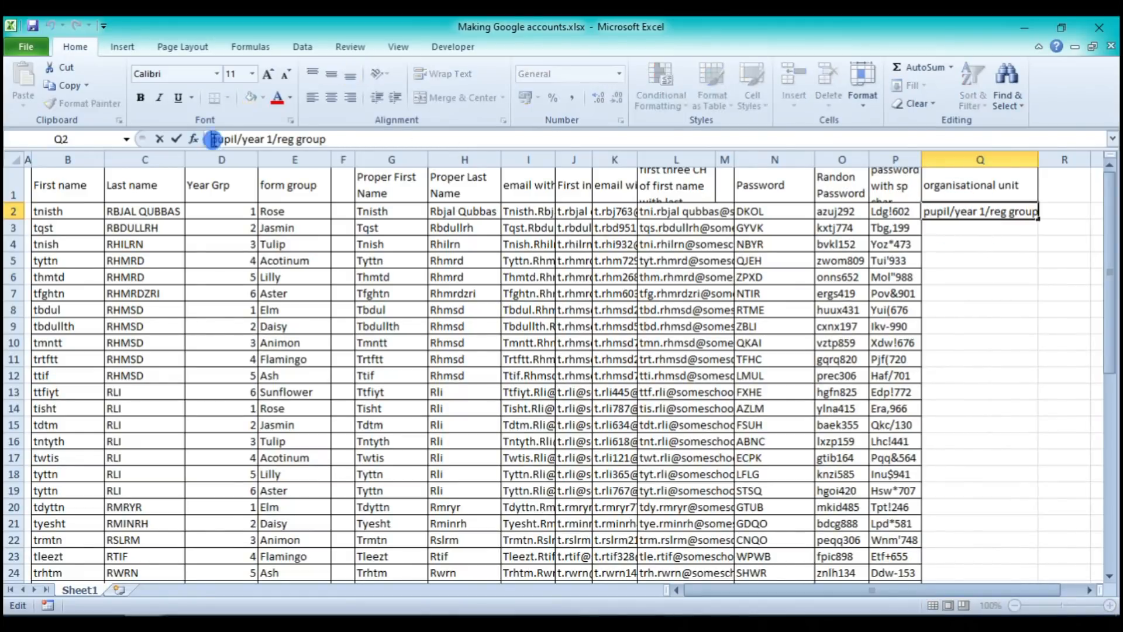
{"action": "type", "text": "/"}
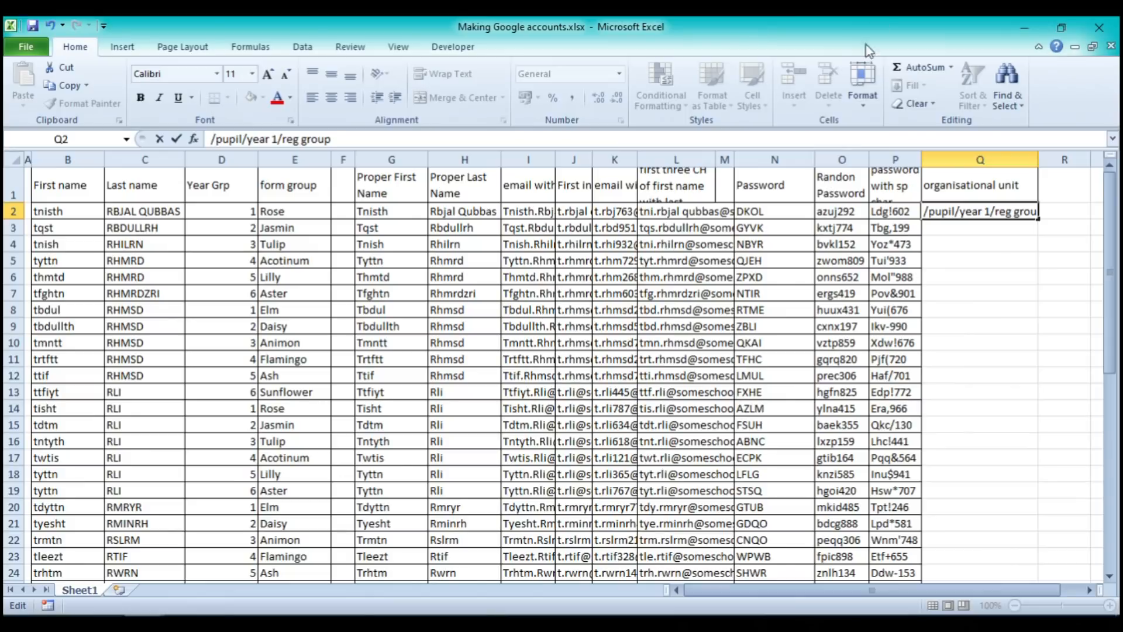
{"action": "left_click", "coordinate": [953, 213]}
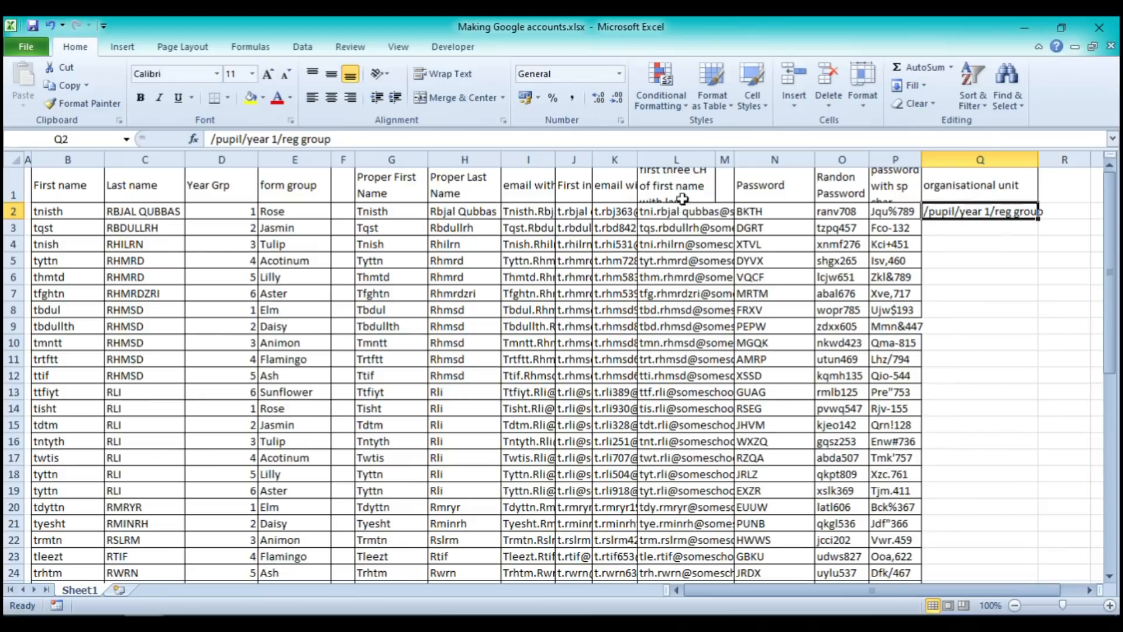
Start a CONCATENATE formula in Q3 that joins "/pupil/", "year" and the year group in D2
{"action": "left_click", "coordinate": [228, 212]}
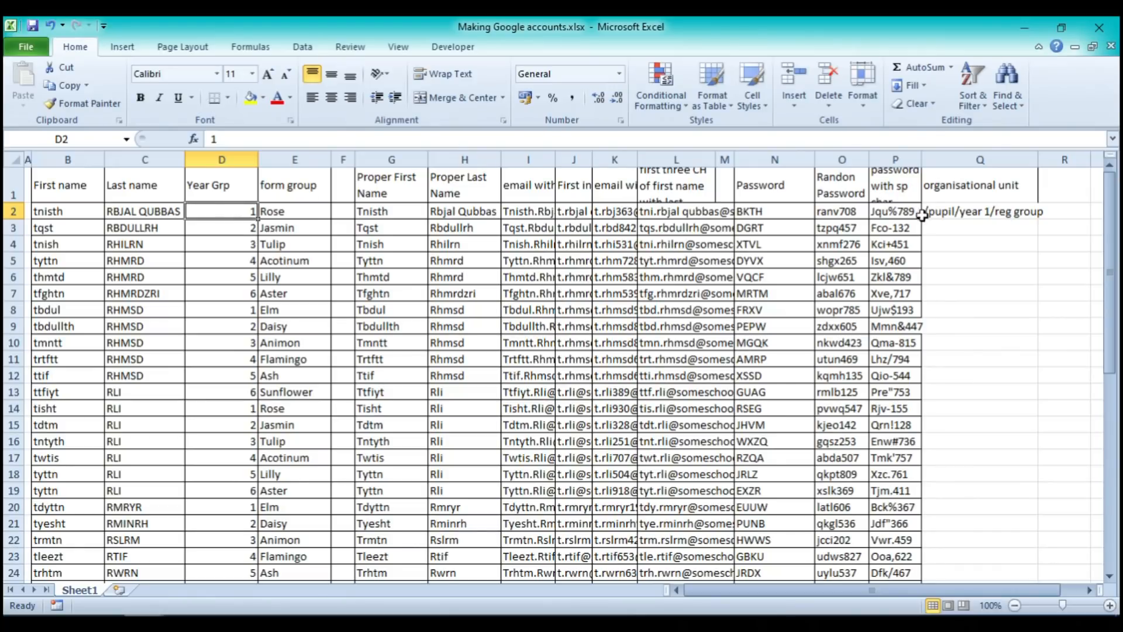
{"action": "left_click", "coordinate": [948, 216]}
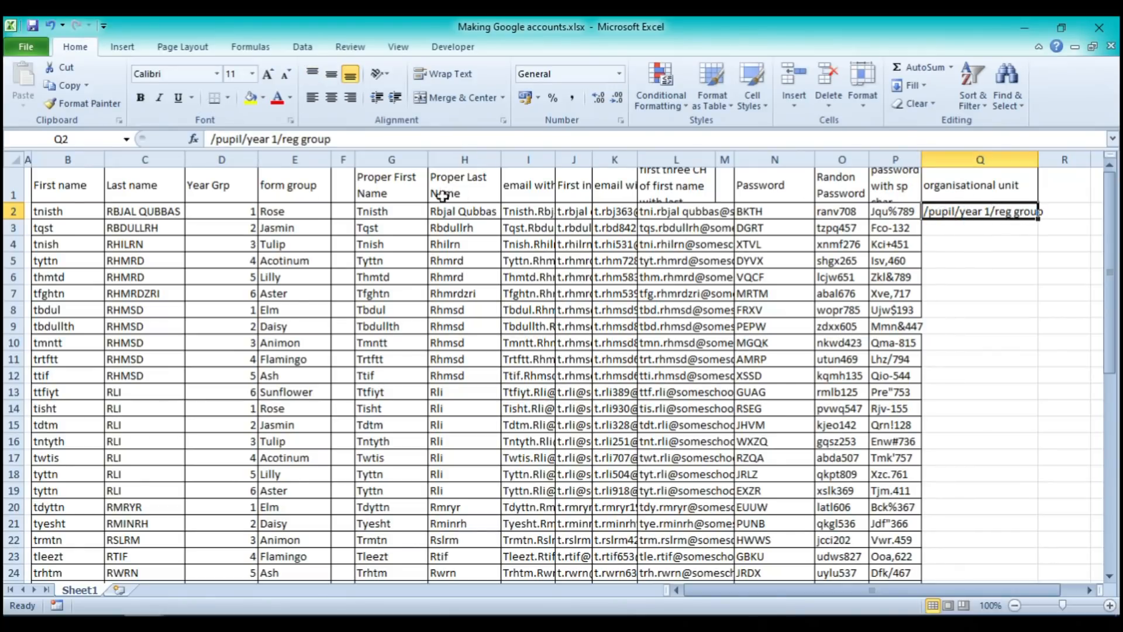
{"action": "left_click", "coordinate": [327, 213]}
{"action": "left_click", "coordinate": [960, 216]}
{"action": "left_click", "coordinate": [966, 229]}
{"action": "type", "text": "=con"}
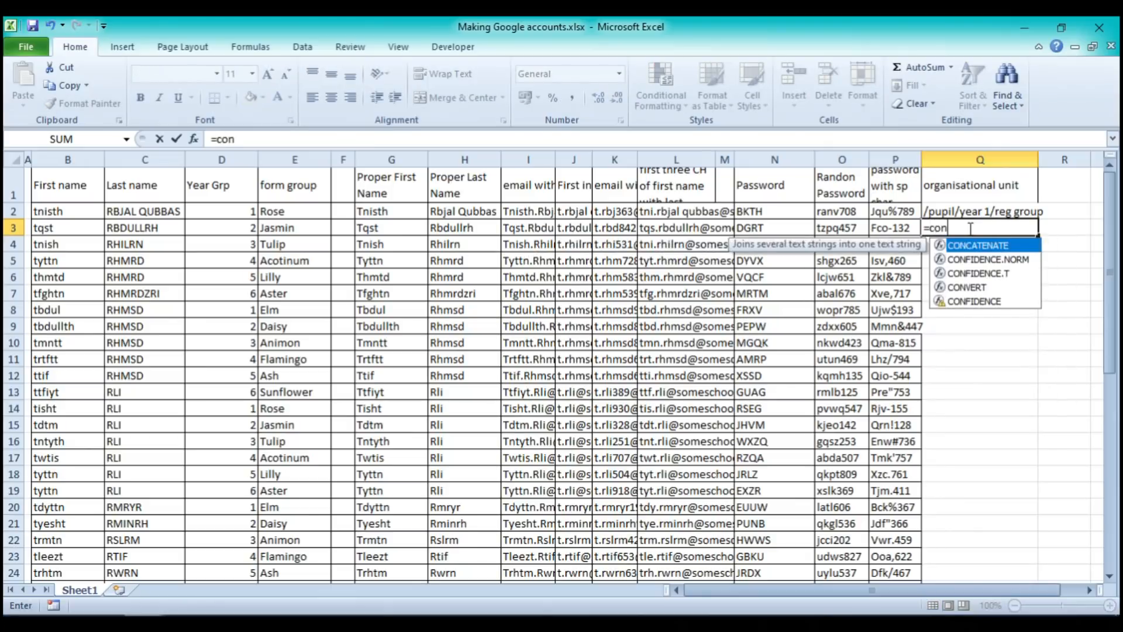
{"action": "double_click", "coordinate": [968, 247]}
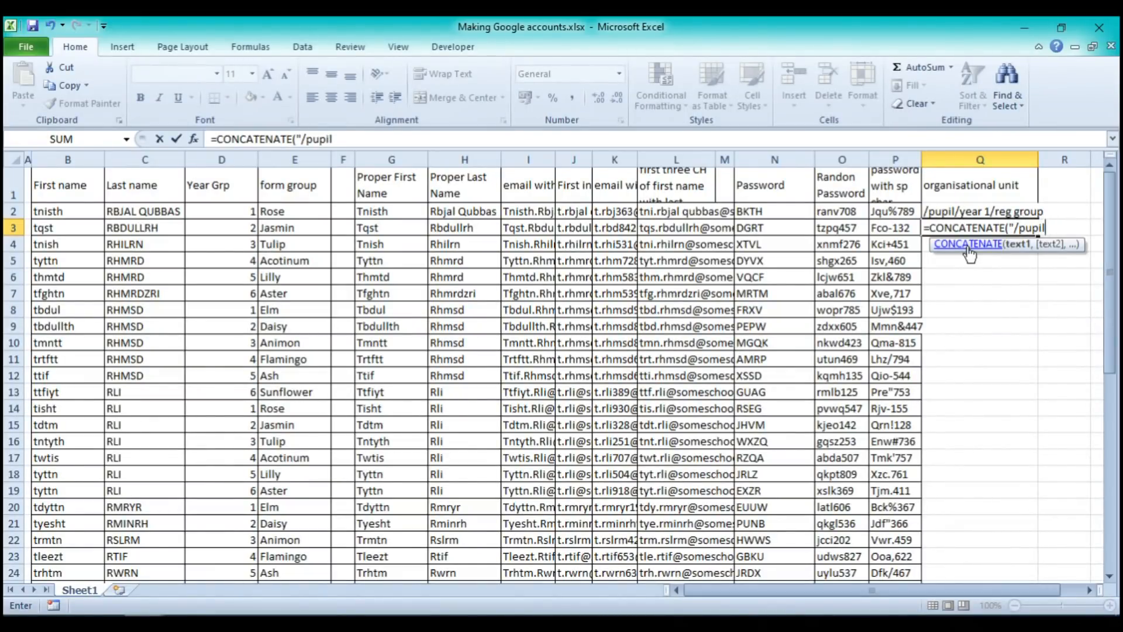
{"action": "type", "text": "\"/pupil/\",\"year"}
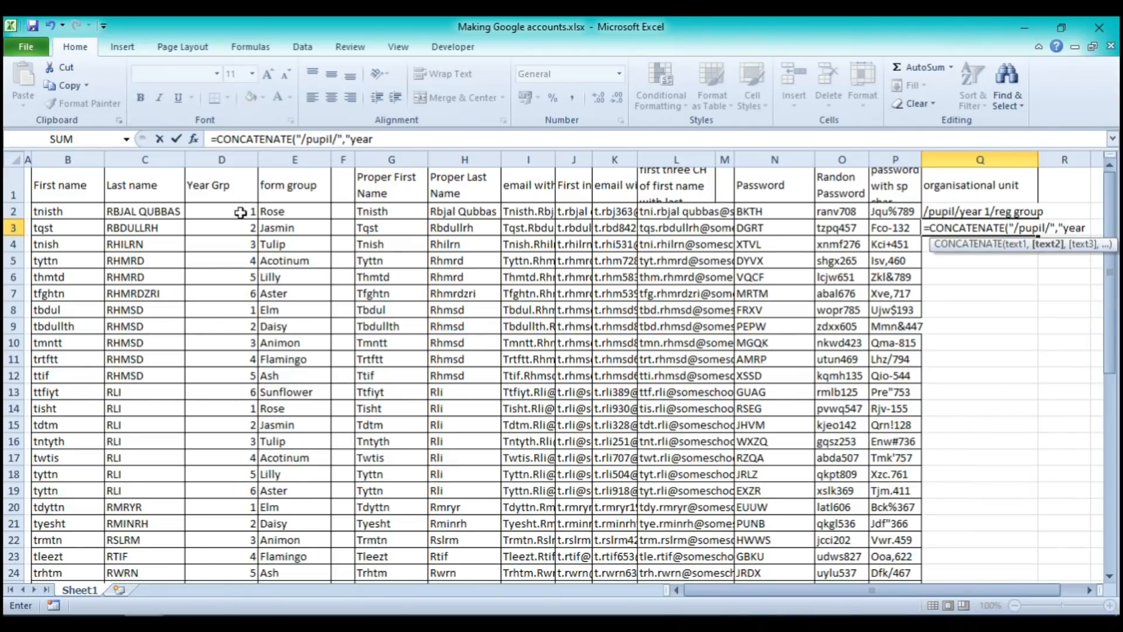
{"action": "type", "text": ","}
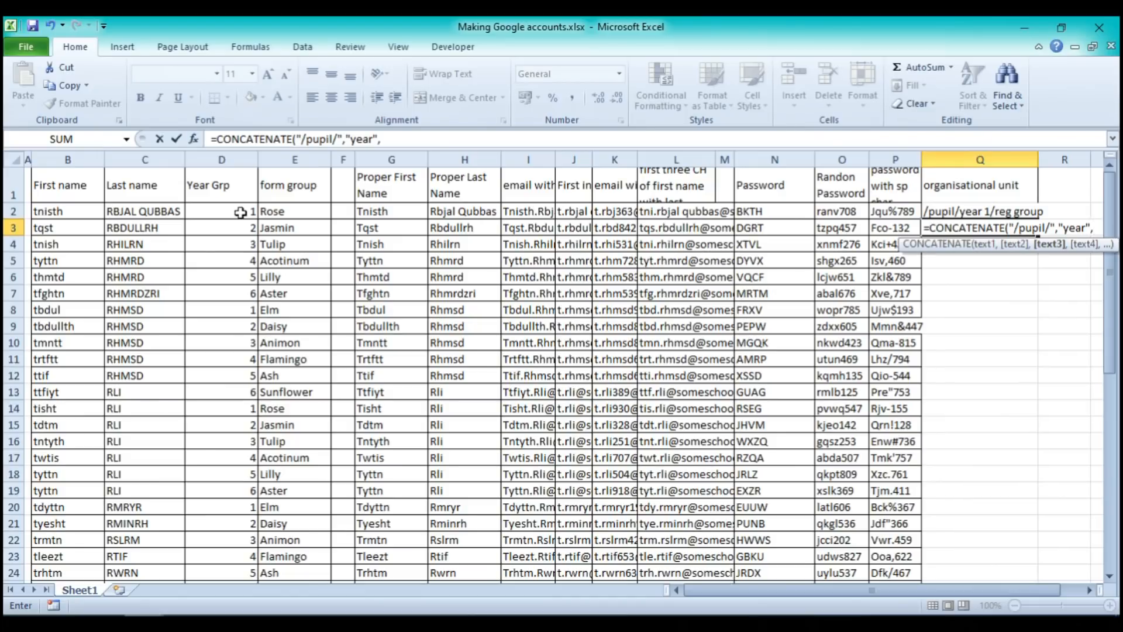
{"action": "left_click", "coordinate": [240, 213]}
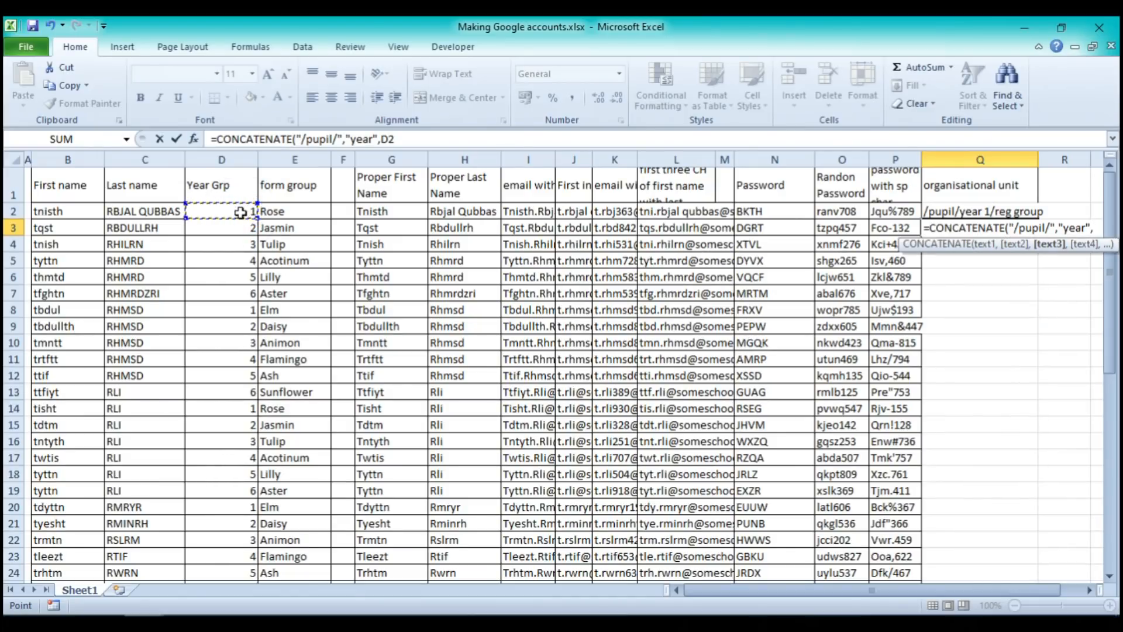
Extend the Q3 formula with "/" and the form group in E2, giving =CONCATENATE("/pupil/","year",D2,"/",E2)
{"action": "left_click", "coordinate": [411, 142]}
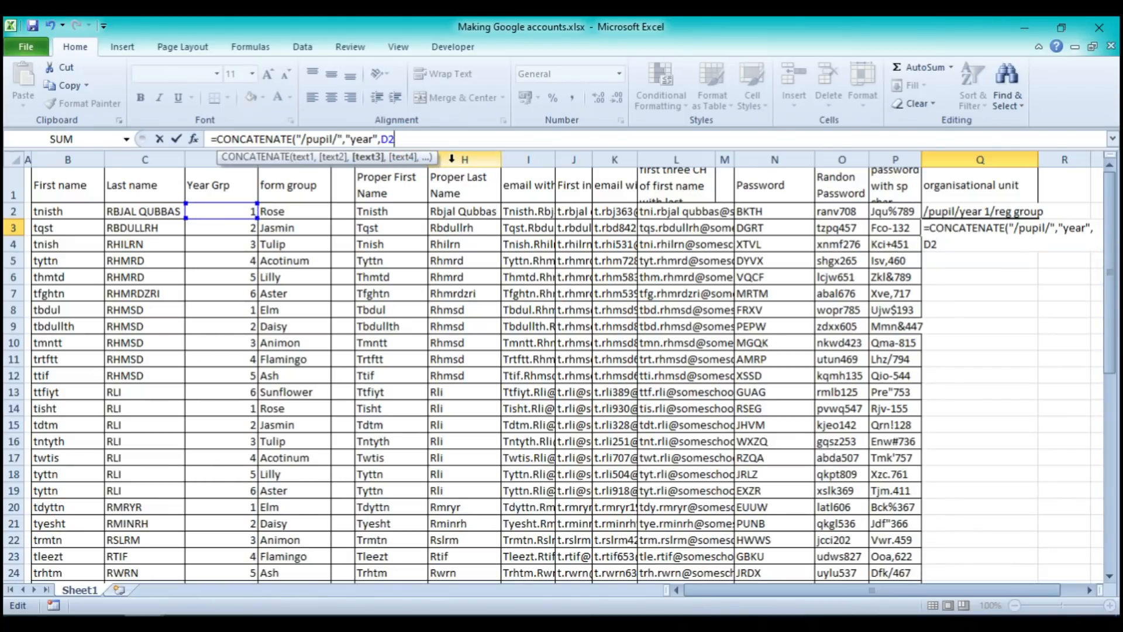
{"action": "type", "text": ",\"/"}
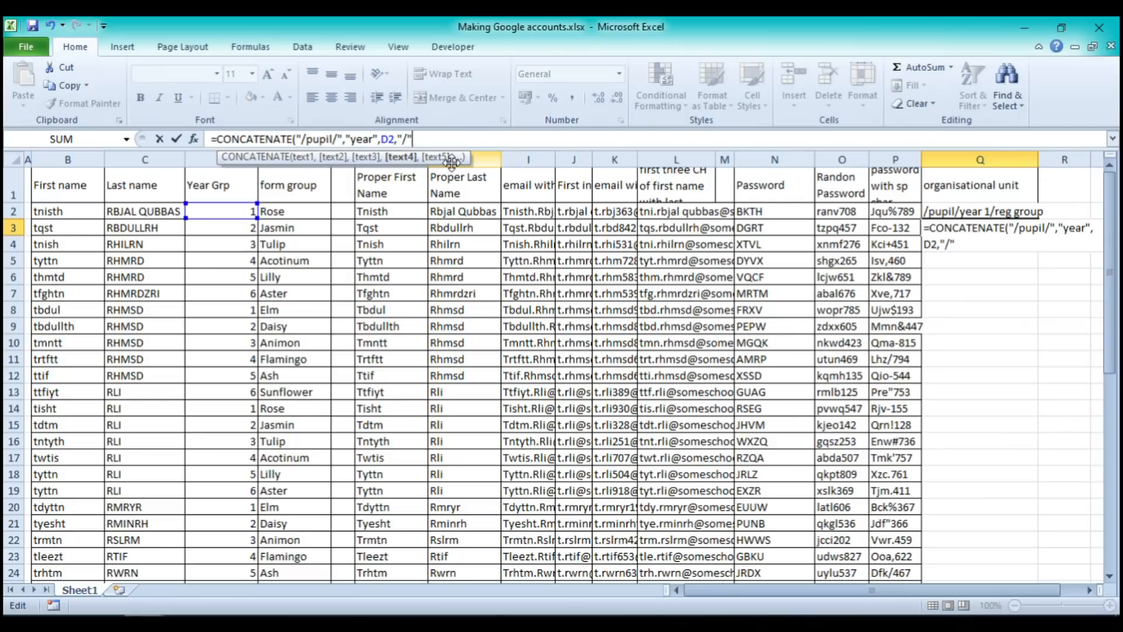
{"action": "type", "text": "\","}
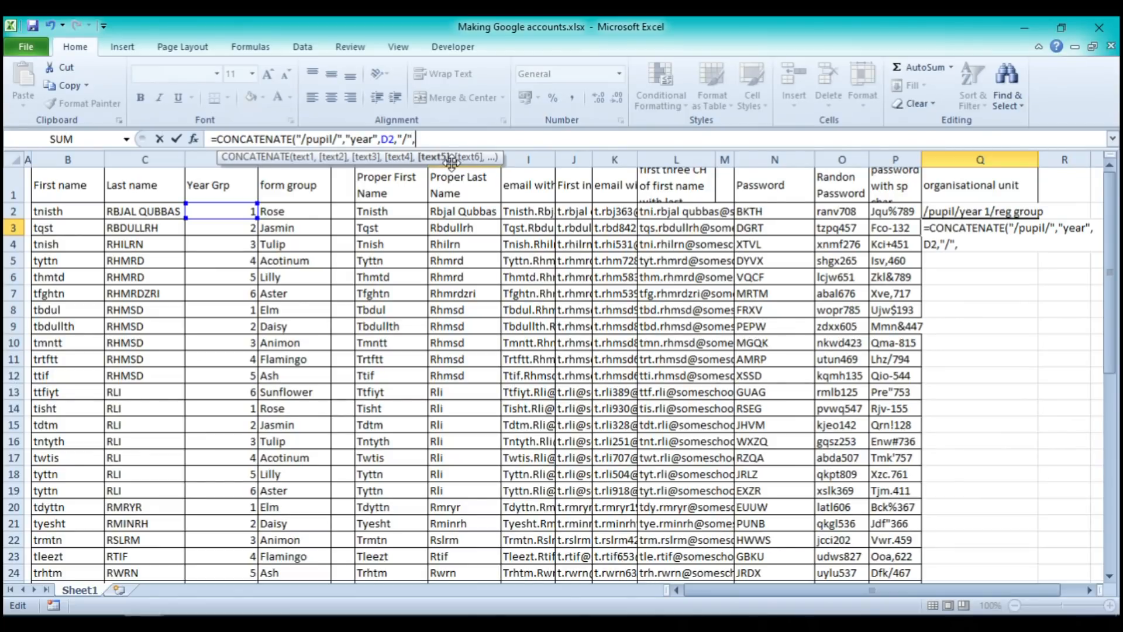
{"action": "left_click", "coordinate": [289, 214]}
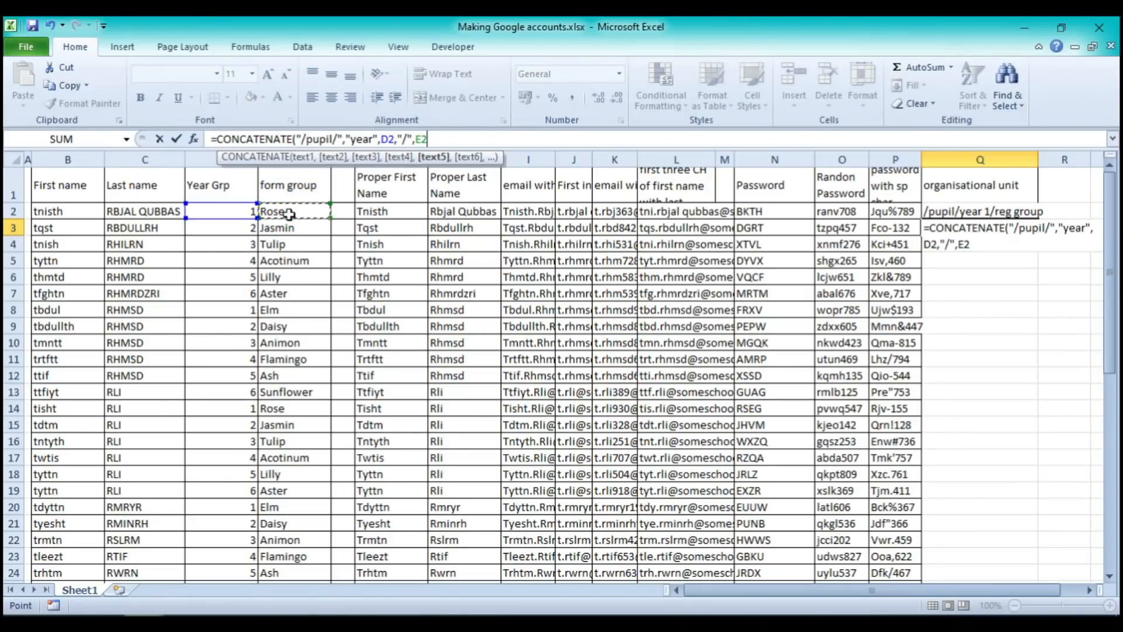
{"action": "key", "text": "Return"}
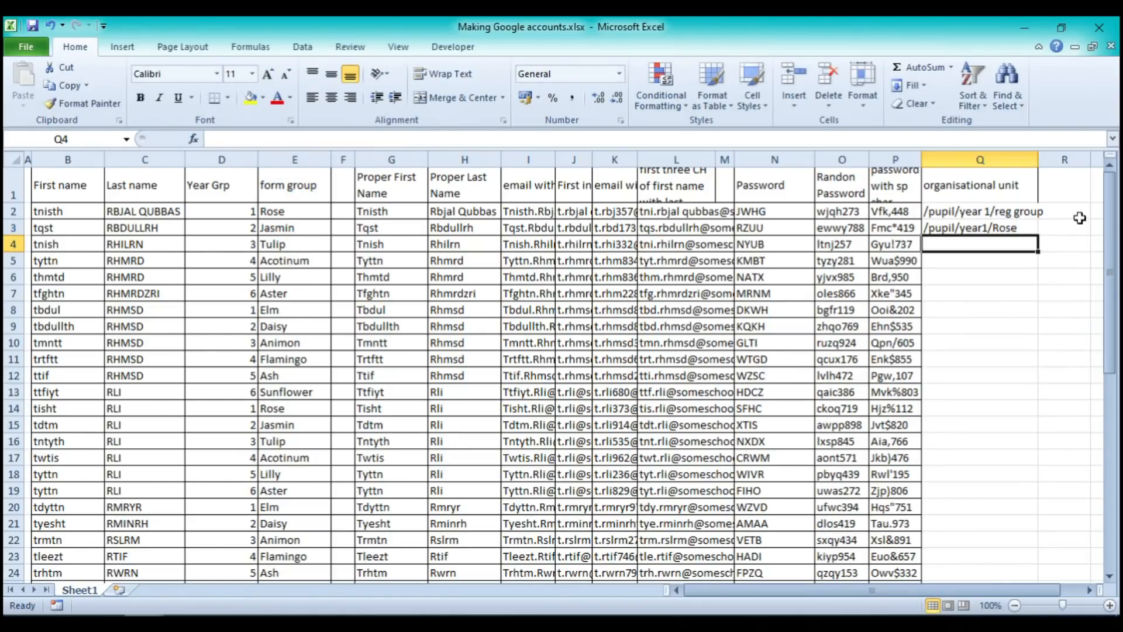
{"action": "left_click", "coordinate": [990, 227]}
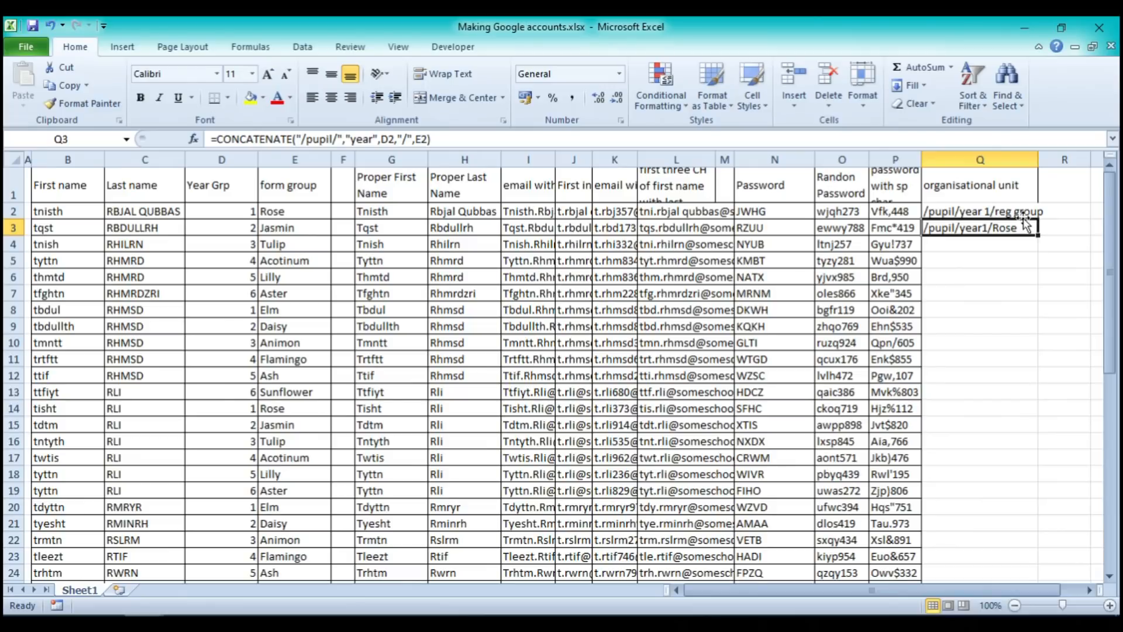
Clear the sample path from Q2 and copy the full CONCATENATE formula text from Q3, keeping its cell references
{"action": "left_click", "coordinate": [1008, 211]}
{"action": "key", "text": "Delete"}
{"action": "left_click", "coordinate": [981, 228]}
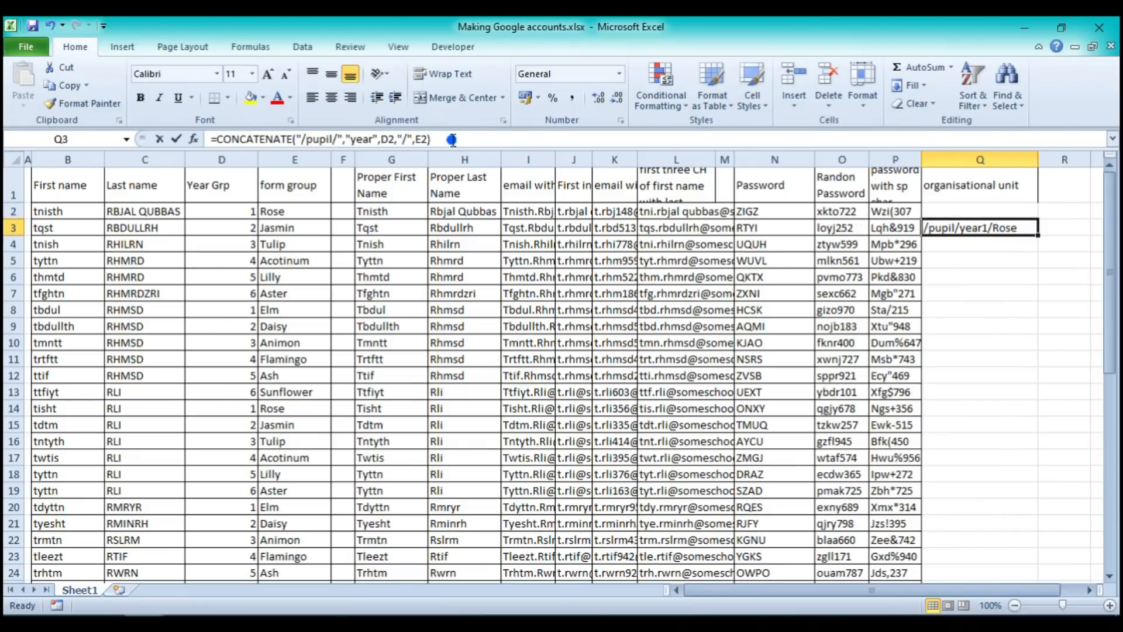
{"action": "left_click_drag", "start_coordinate": [459, 139], "coordinate": [233, 146]}
{"action": "right_click", "coordinate": [89, 141]}
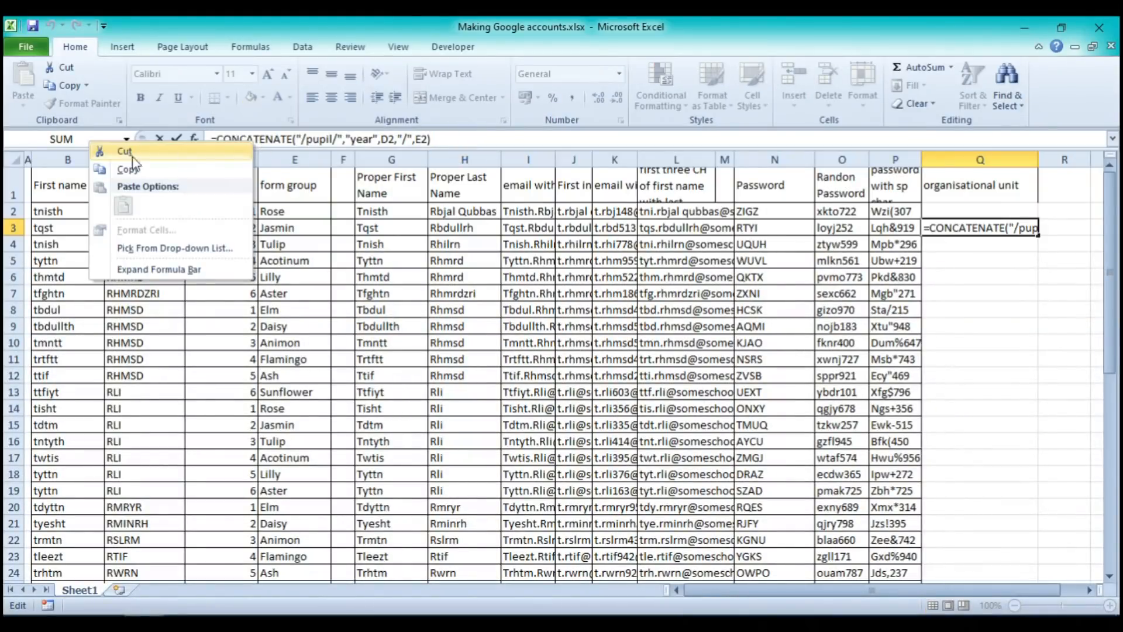
{"action": "left_click", "coordinate": [128, 172]}
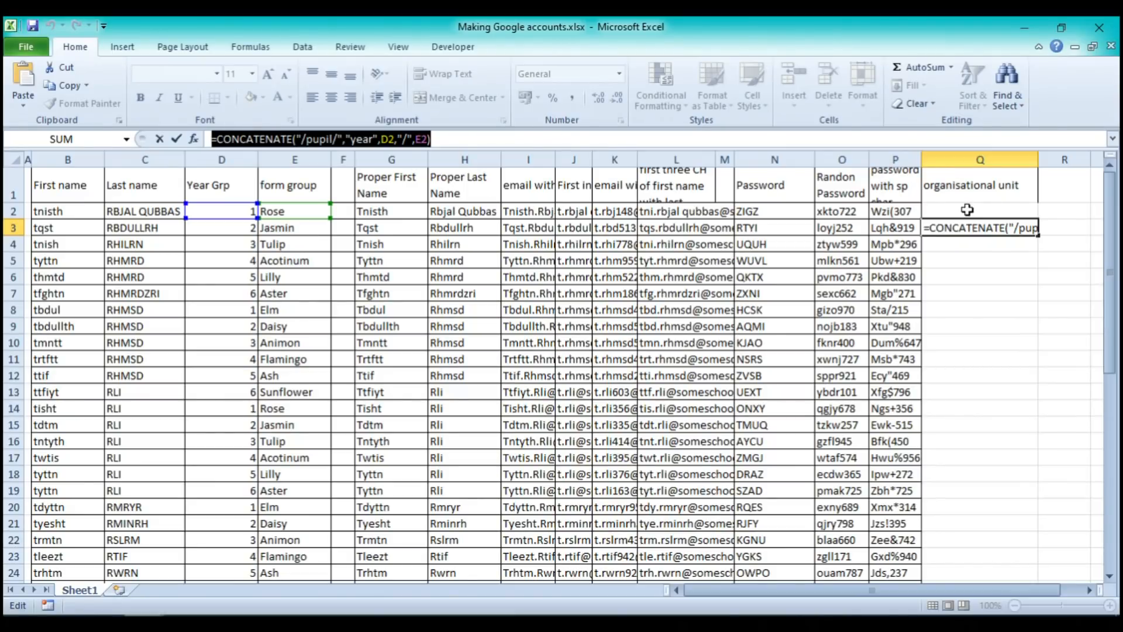
{"action": "left_click", "coordinate": [508, 139]}
{"action": "key", "text": "Return"}
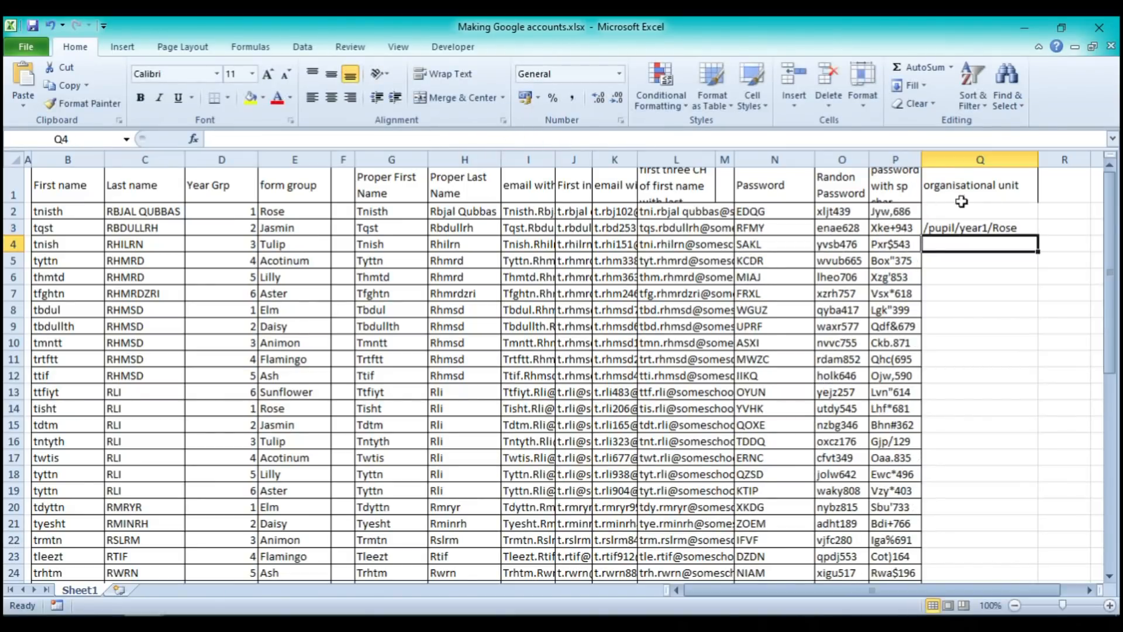
Paste the copied formula into Q2 and clear the duplicate in Q3
{"action": "left_click", "coordinate": [961, 202]}
{"action": "key", "text": "ctrl+v"}
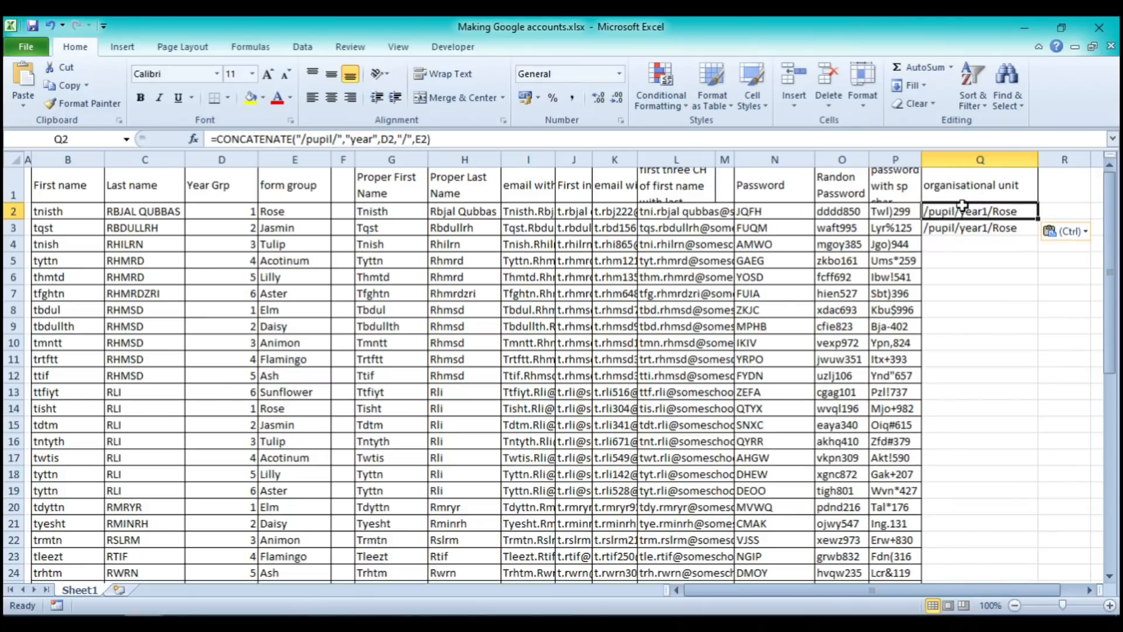
{"action": "left_click", "coordinate": [957, 228]}
{"action": "key", "text": "Delete"}
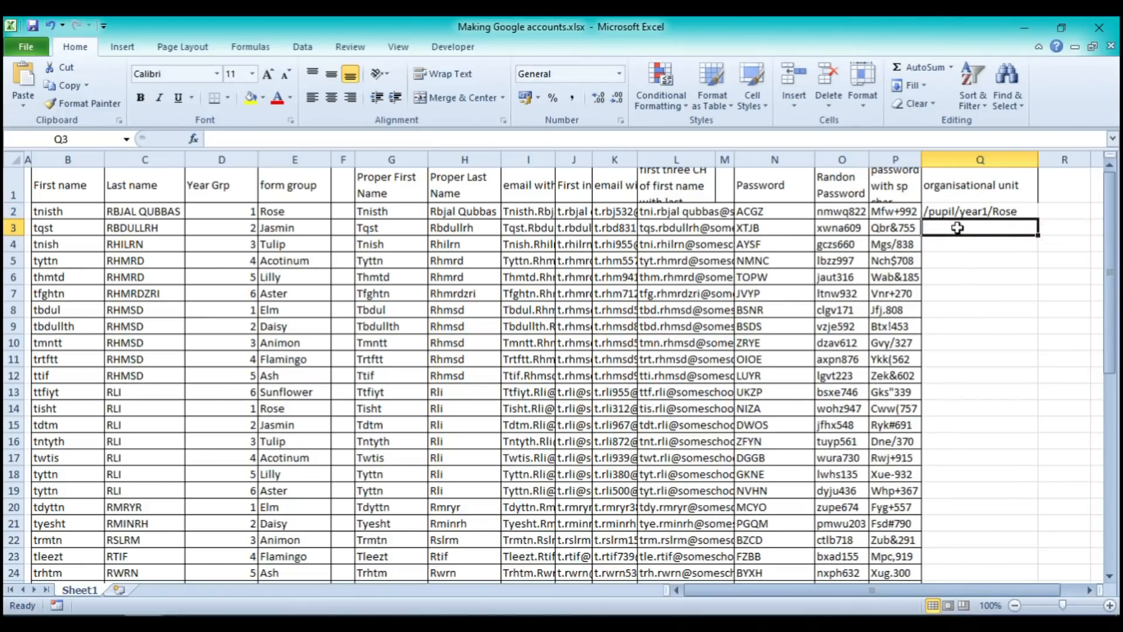
Fill the organisational unit formula from Q2 down through Q9
{"action": "left_click", "coordinate": [938, 213]}
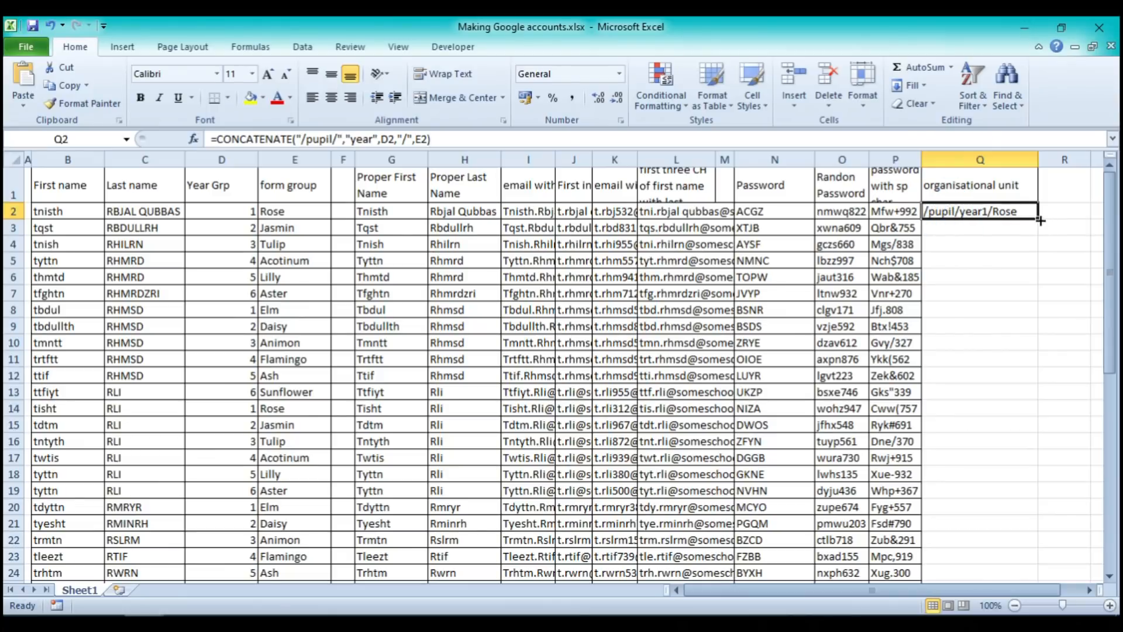
{"action": "left_click_drag", "start_coordinate": [1040, 220], "coordinate": [1039, 335]}
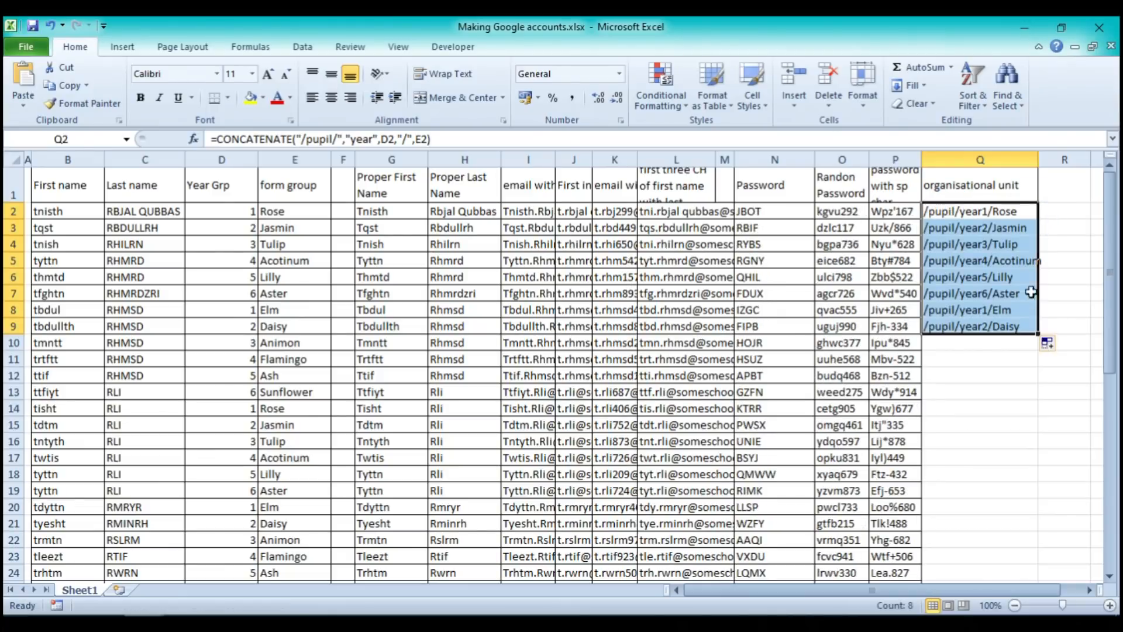
Autofit the width of column Q and fill its organisational unit formula down through Q49
{"action": "double_click", "coordinate": [1037, 161]}
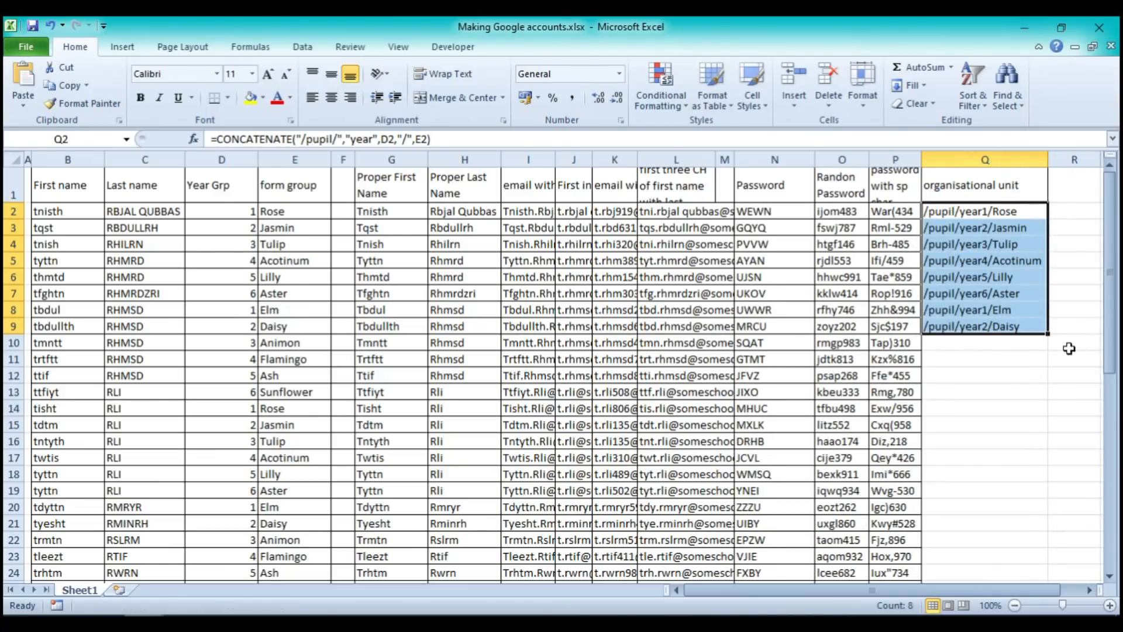
{"action": "scroll", "coordinate": [1047, 333], "scroll_direction": "down", "scroll_amount": 4}
{"action": "scroll", "coordinate": [1027, 321], "scroll_direction": "up", "scroll_amount": 4}
{"action": "left_click_drag", "start_coordinate": [1047, 334], "coordinate": [1045, 513]}
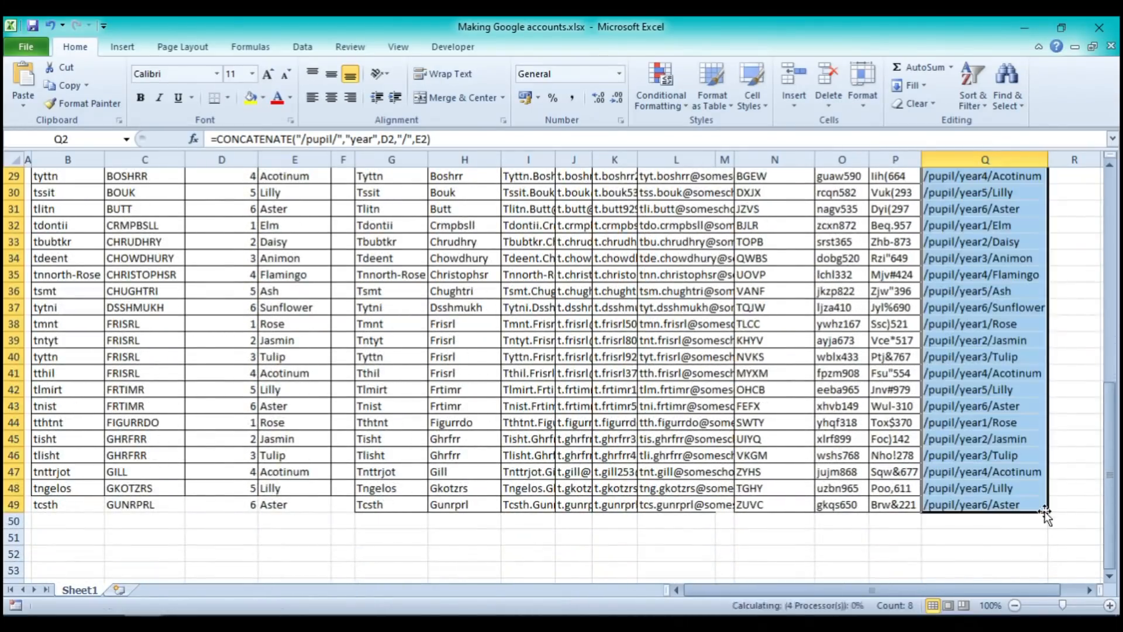
Copy the organisational unit paths in Q2:Q49 and paste them as values under Org Unit Path from F2 in Google log ins pupils.csv
{"action": "scroll", "coordinate": [1029, 328], "scroll_direction": "up", "scroll_amount": 9}
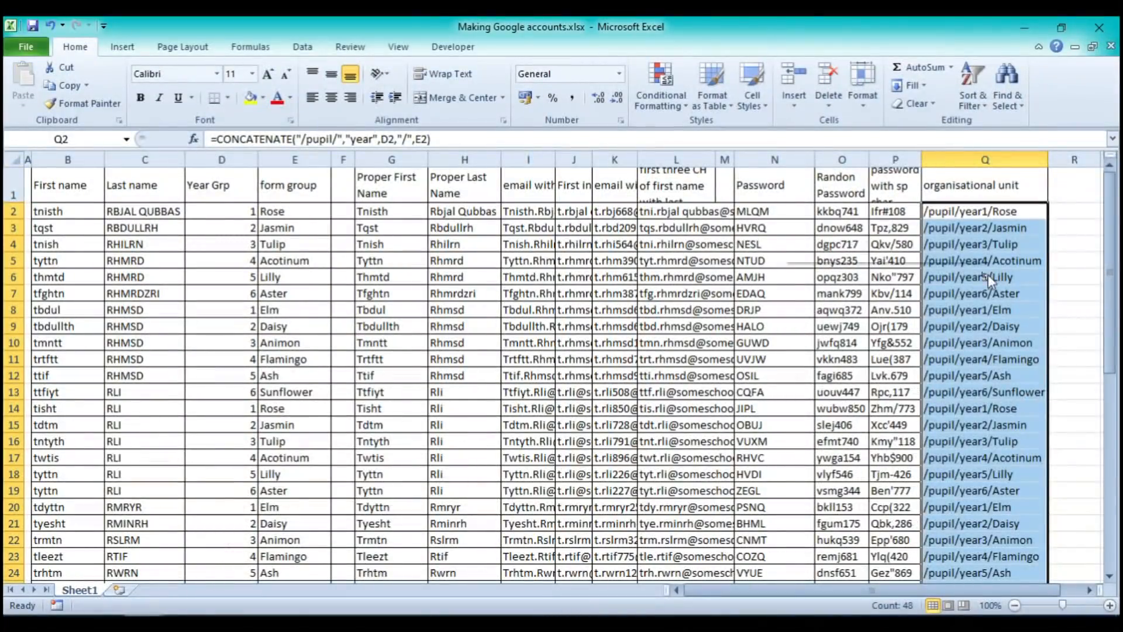
{"action": "right_click", "coordinate": [989, 281]}
{"action": "left_click", "coordinate": [854, 303]}
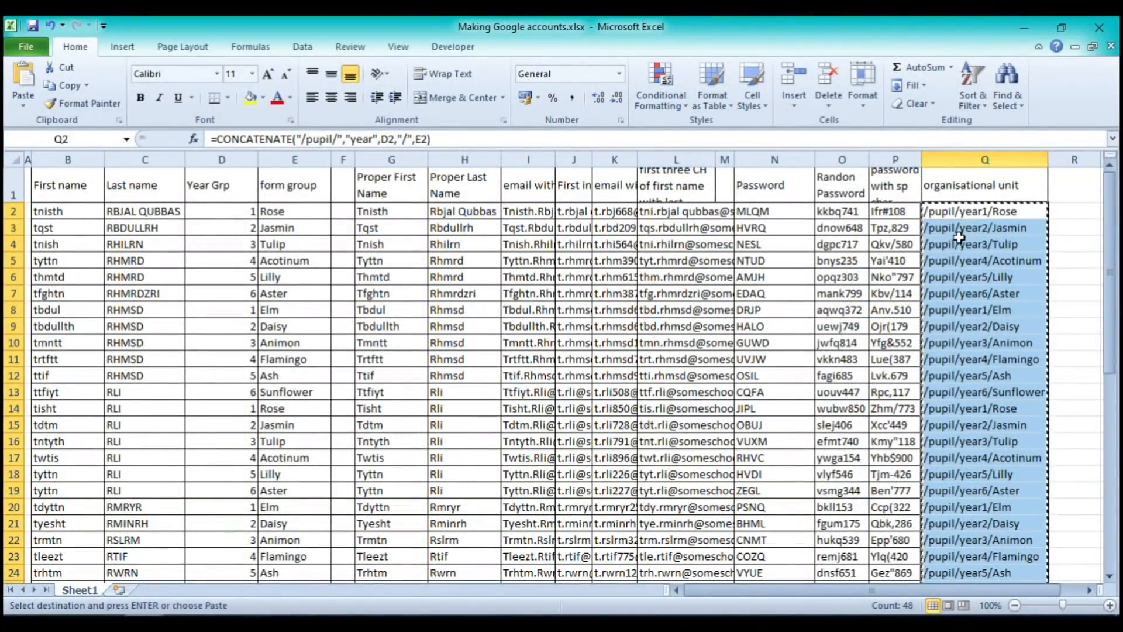
{"action": "left_click", "coordinate": [237, 582]}
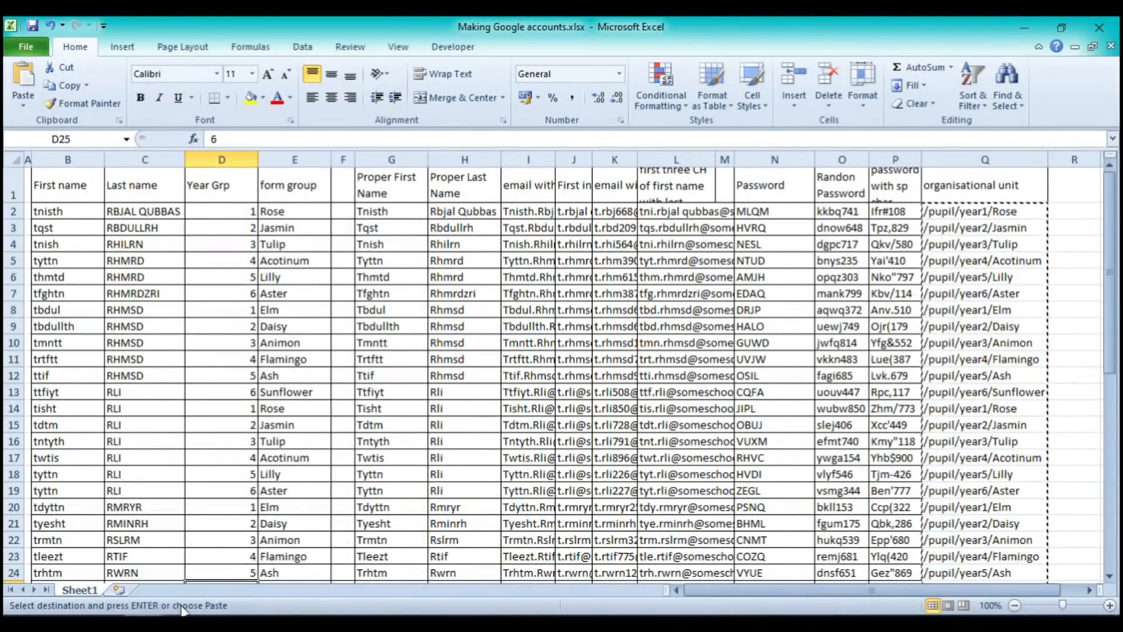
{"action": "left_click", "coordinate": [222, 579]}
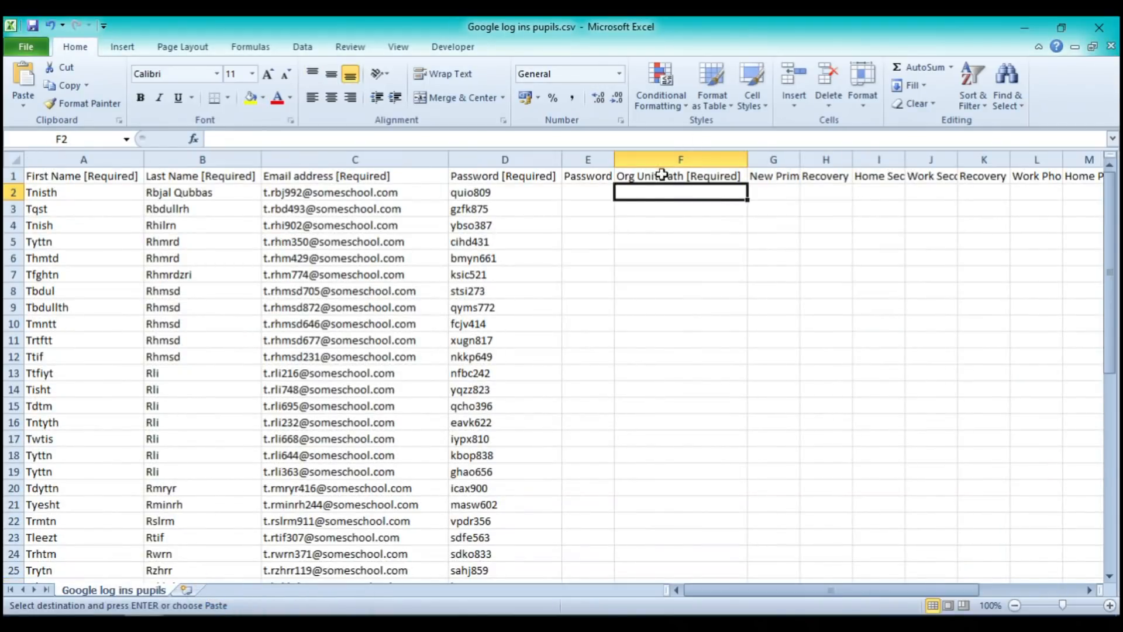
{"action": "left_click", "coordinate": [24, 104]}
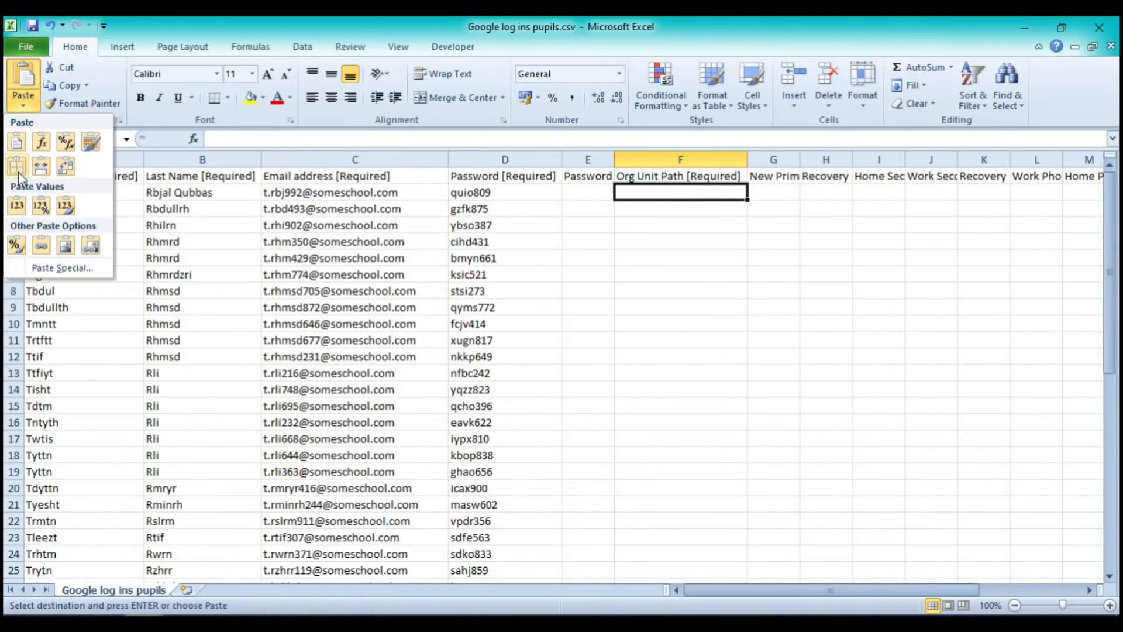
{"action": "left_click", "coordinate": [17, 206]}
{"action": "left_click", "coordinate": [777, 382]}
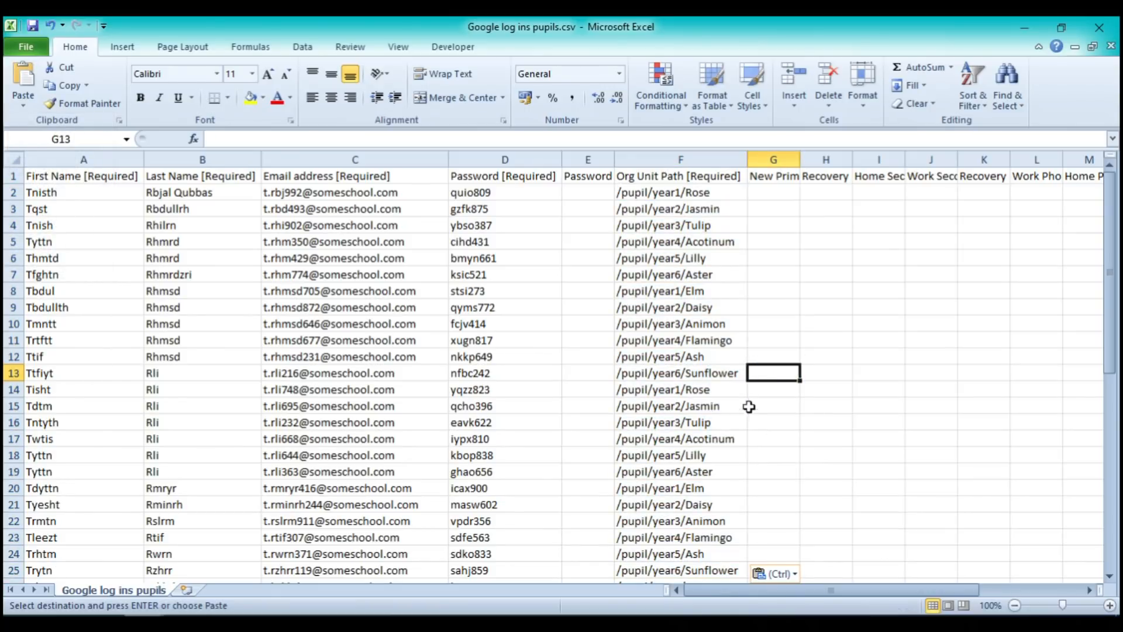
Check the filled pupil rows and save Google log ins pupils.csv, keeping the comma-delimited CSV format
{"action": "scroll", "coordinate": [749, 407], "scroll_direction": "down", "scroll_amount": 12}
{"action": "scroll", "coordinate": [746, 413], "scroll_direction": "up", "scroll_amount": 13}
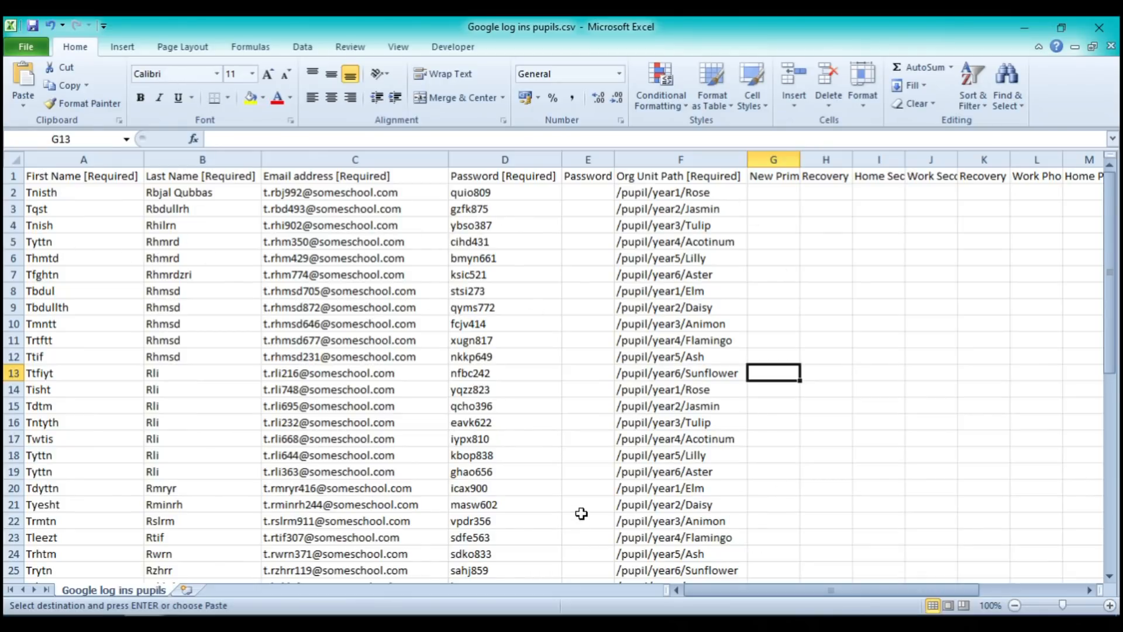
{"action": "scroll", "coordinate": [581, 513], "scroll_direction": "down", "scroll_amount": 12}
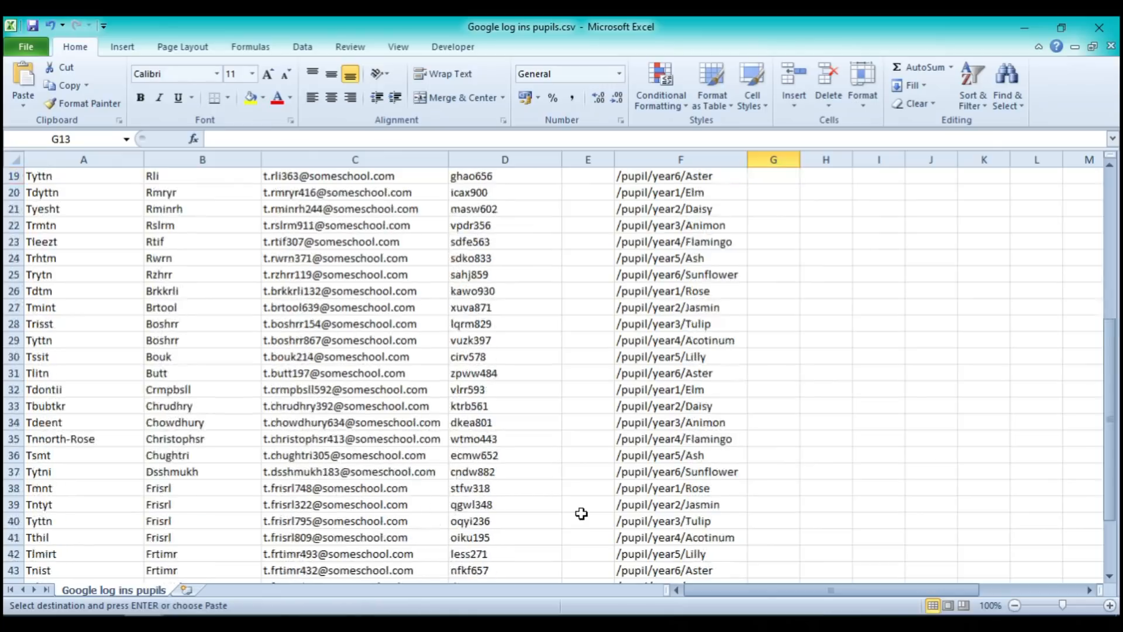
{"action": "scroll", "coordinate": [581, 512], "scroll_direction": "up", "scroll_amount": 4}
{"action": "scroll", "coordinate": [581, 513], "scroll_direction": "up", "scroll_amount": 8}
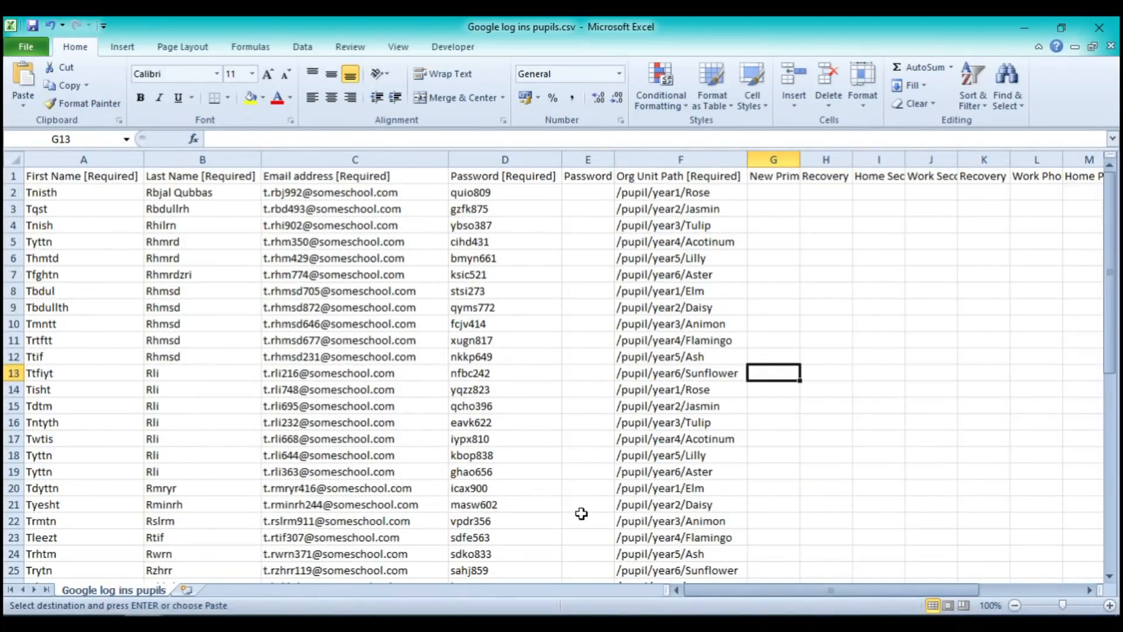
{"action": "left_click", "coordinate": [34, 25]}
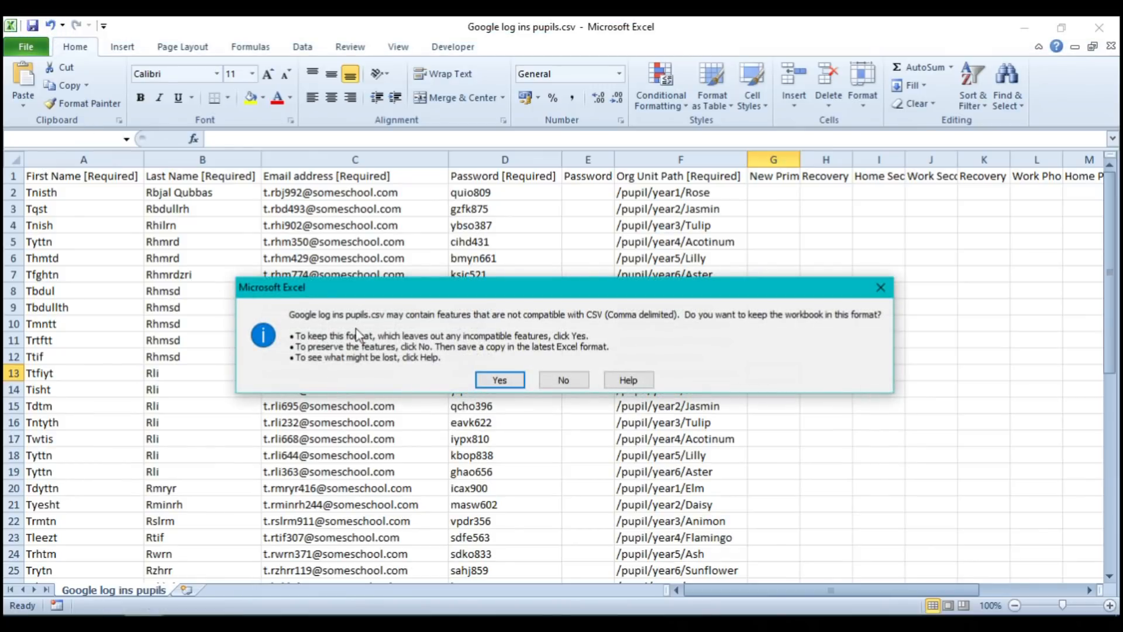
{"action": "left_click", "coordinate": [495, 379]}
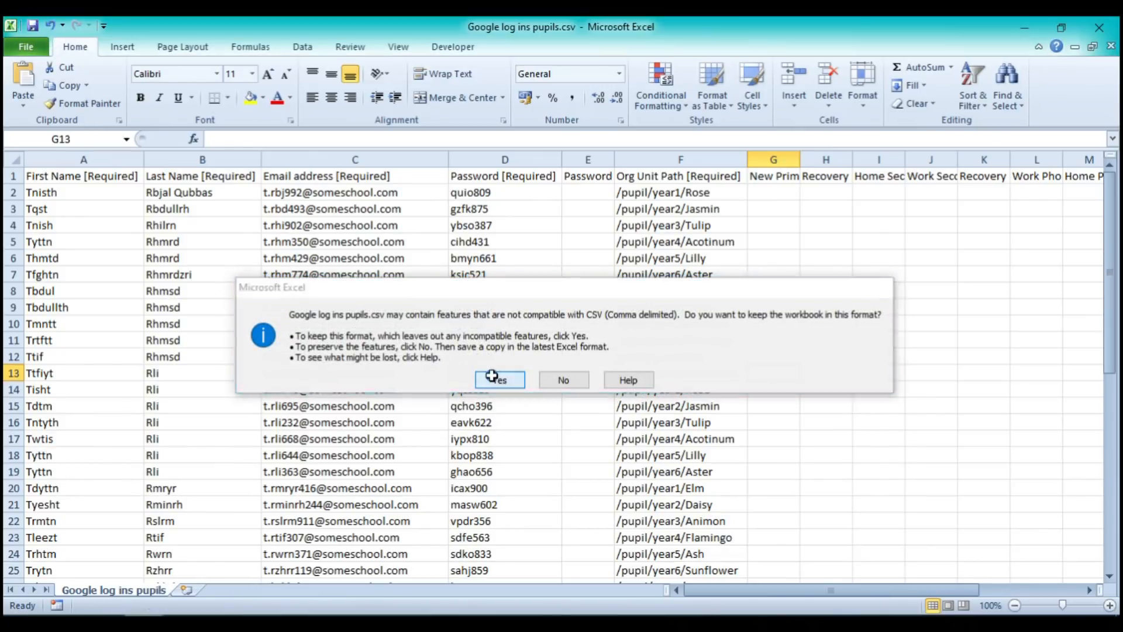
Close Google log ins pupils.csv without saving again, and close Making Google accounts.xlsx with its changes saved
{"action": "left_click", "coordinate": [1099, 27]}
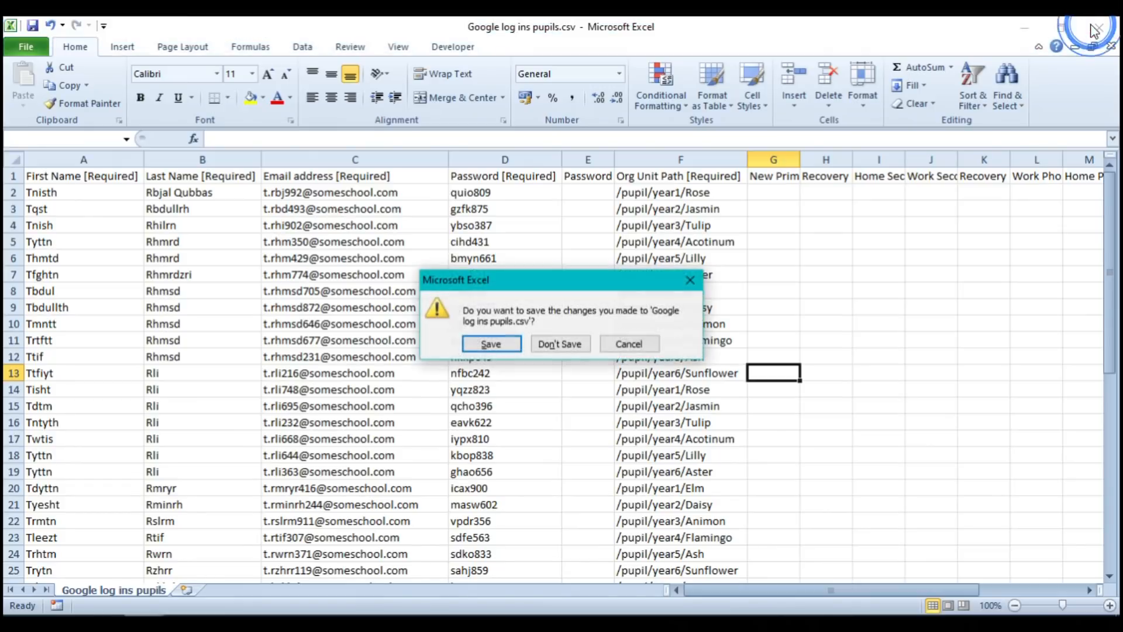
{"action": "left_click", "coordinate": [583, 343]}
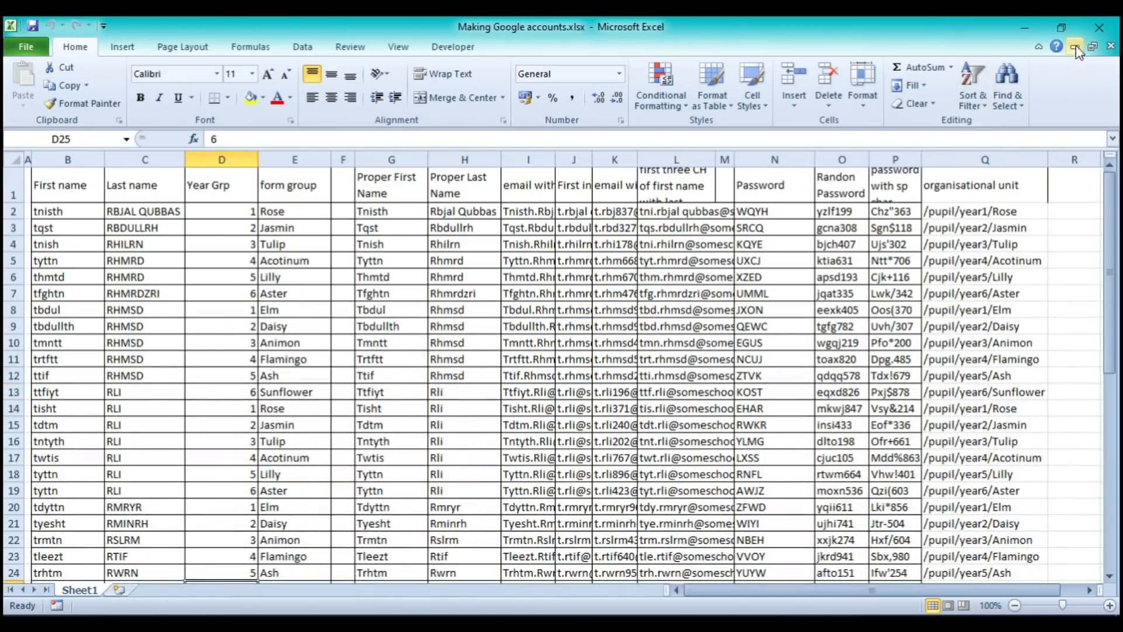
{"action": "left_click", "coordinate": [1101, 30]}
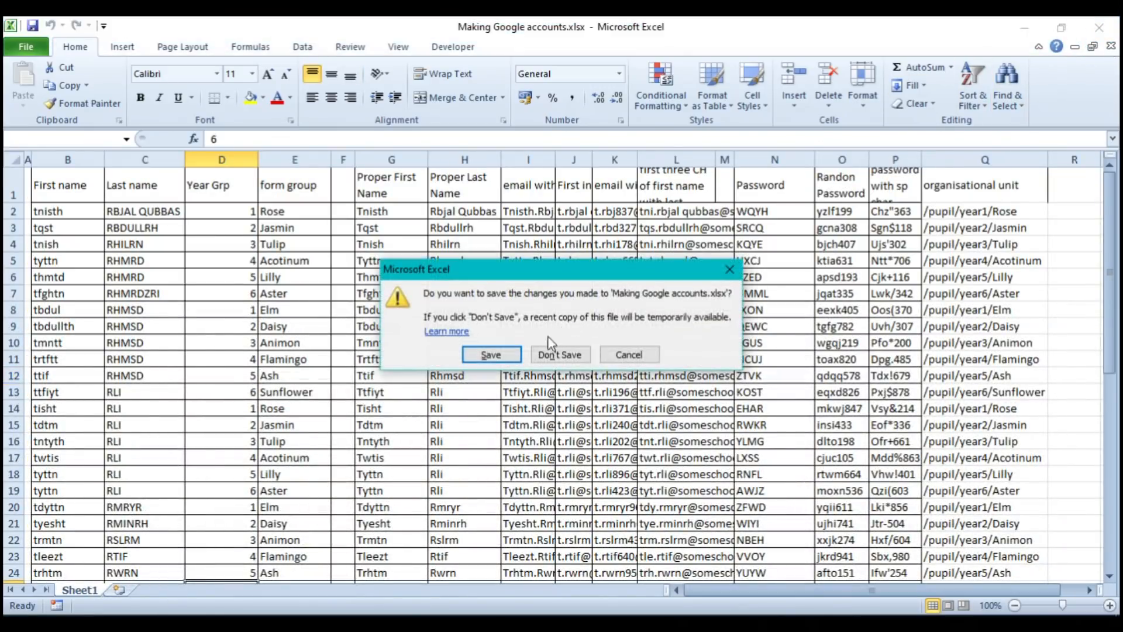
{"action": "left_click", "coordinate": [493, 354]}
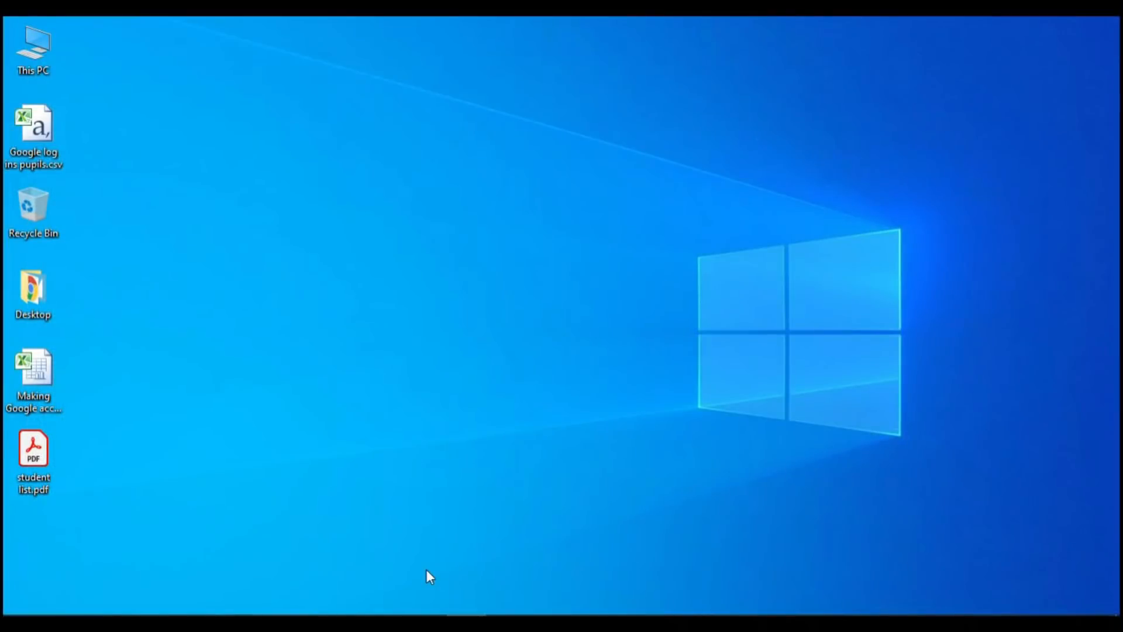